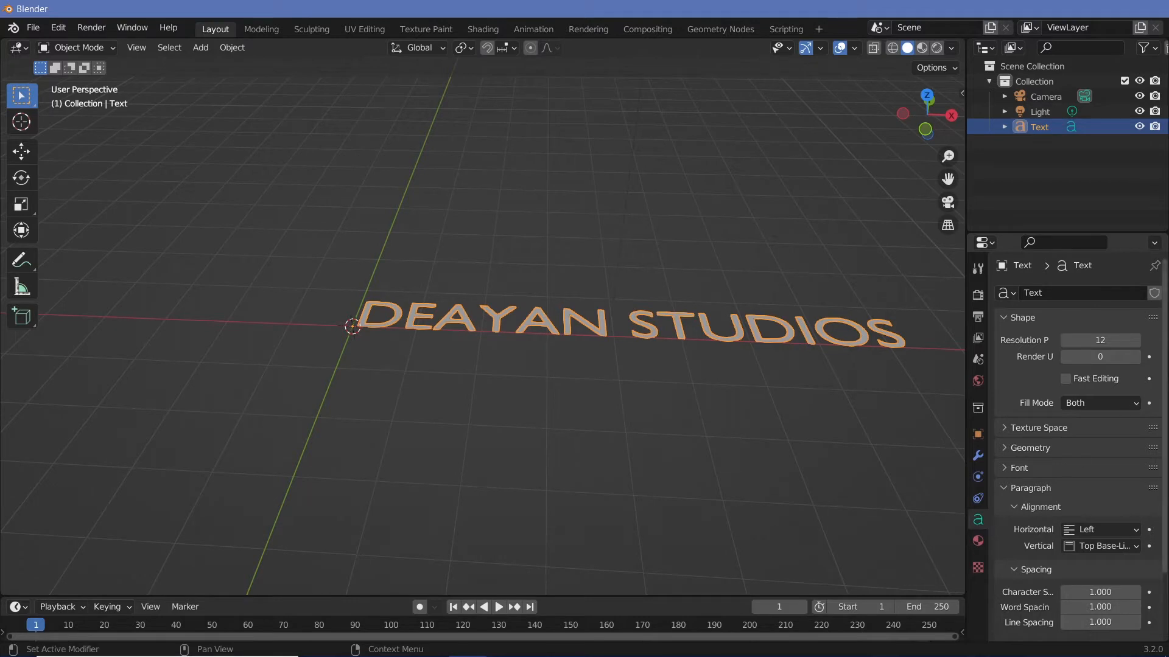
- Center-align the text horizontally and vertically, and set its extrusion to 0.06 m
scroll(1106, 458, "down", 3)
left_click(1106, 458)
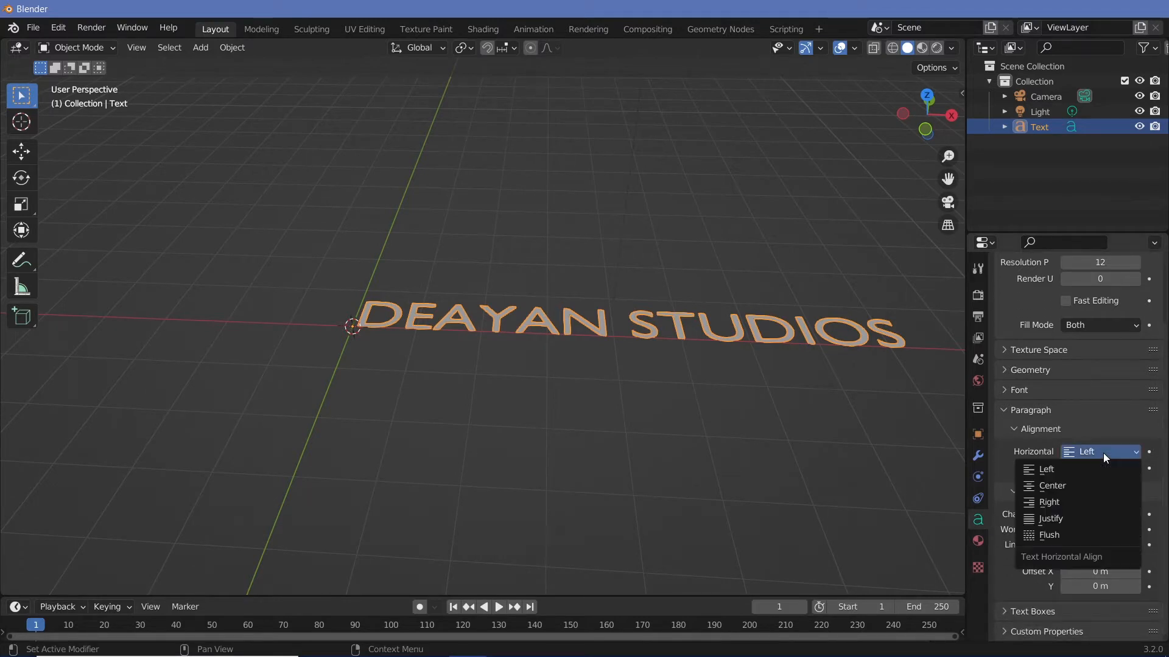
left_click(1078, 486)
left_click(1095, 468)
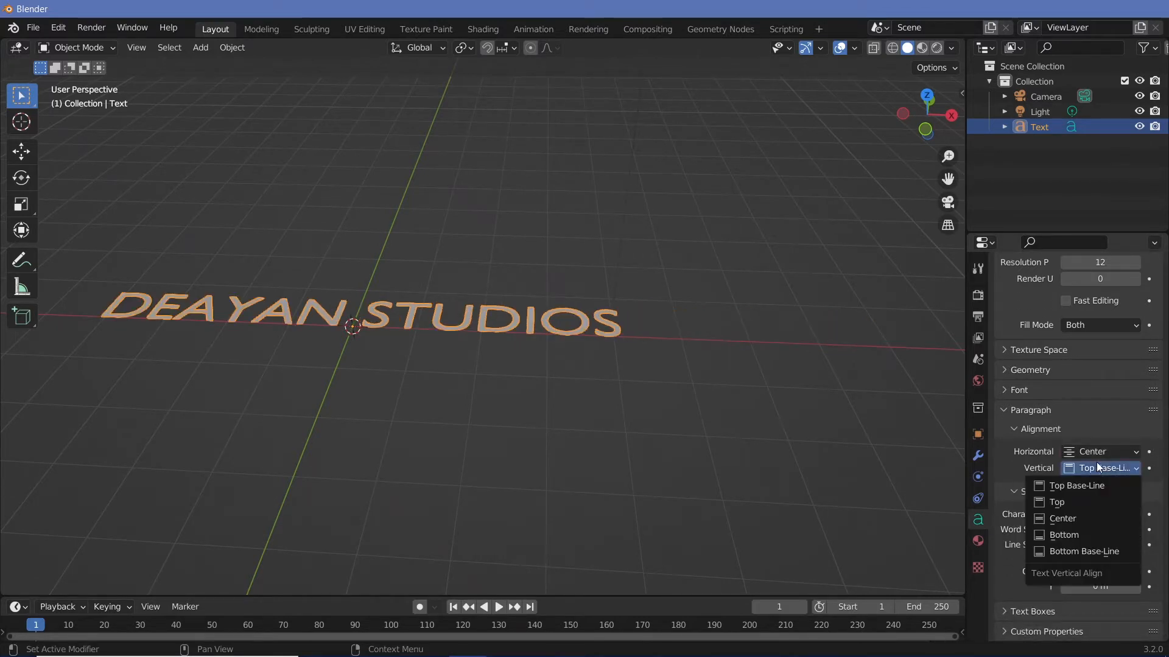
left_click(1090, 519)
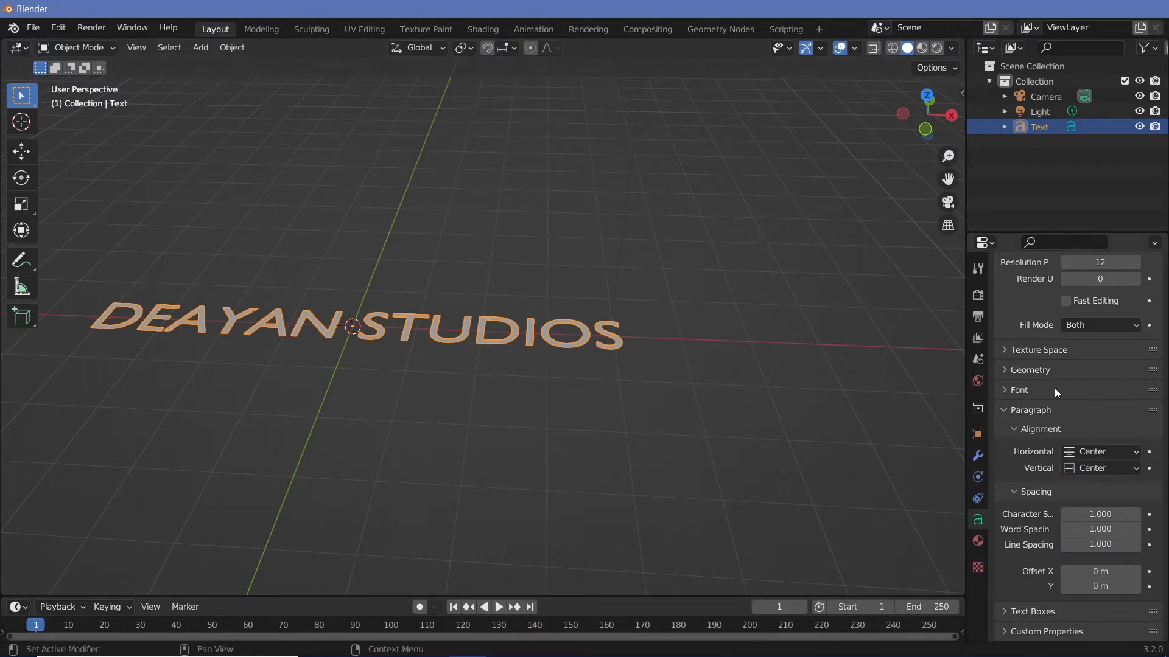
left_click(1008, 371)
left_click_drag(1127, 409, 1138, 416)
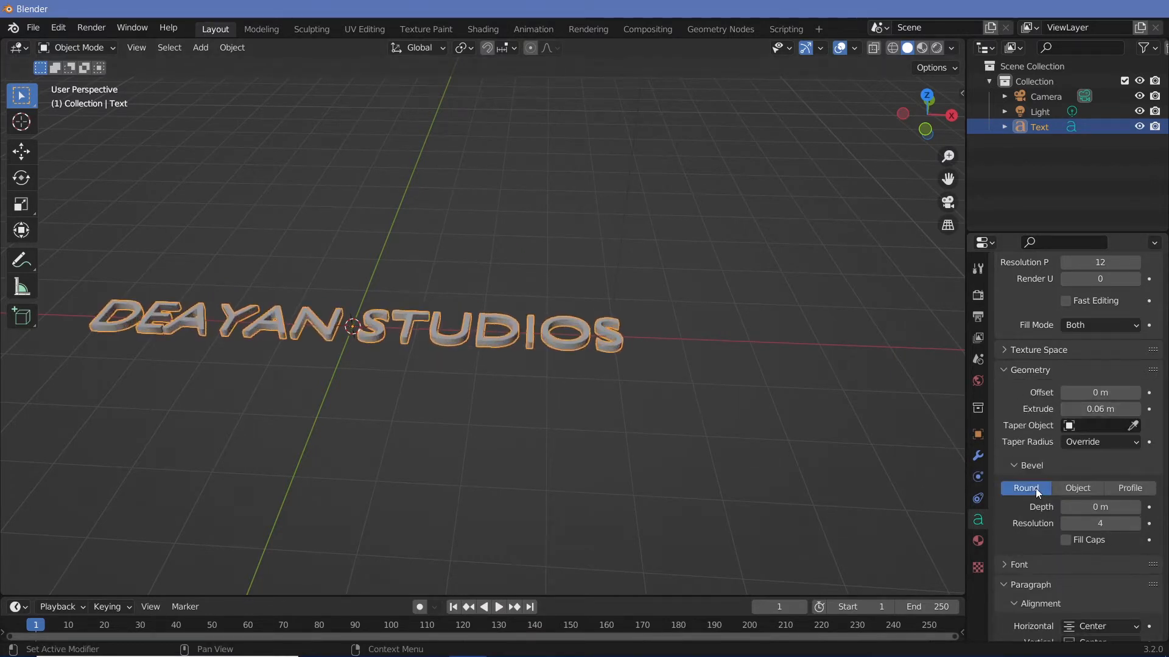
- Load Answer.ttf from the Windows Fonts folder as the text's regular font
scroll(1084, 511, "down", 3)
scroll(1041, 464, "down", 1)
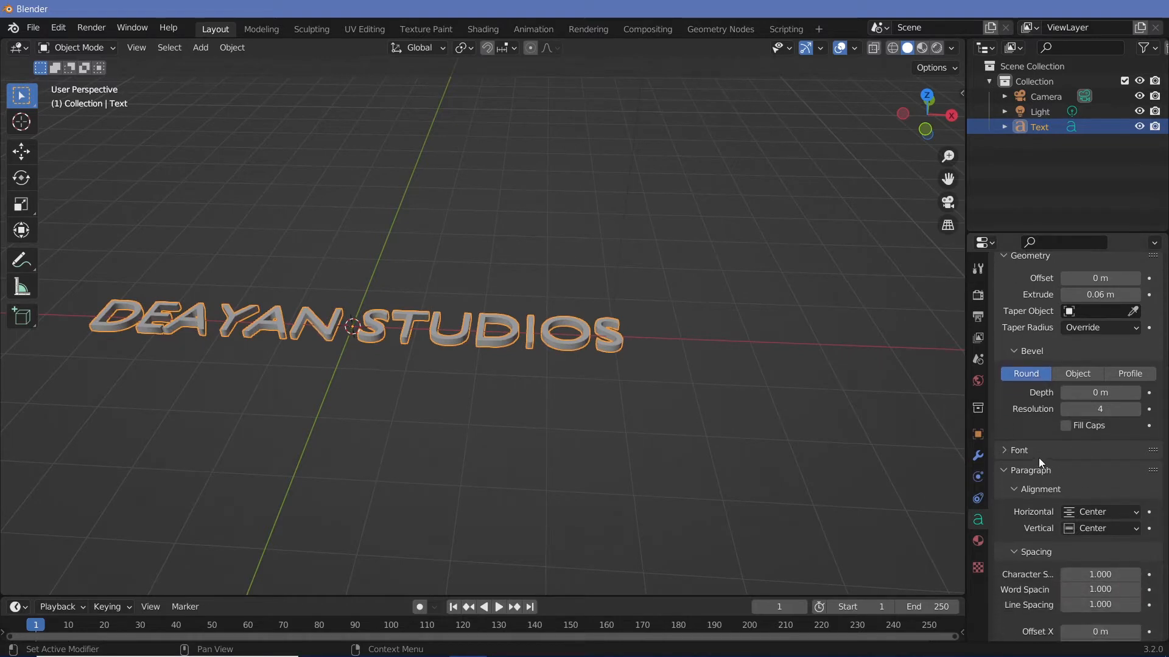
left_click(1012, 454)
left_click(1134, 473)
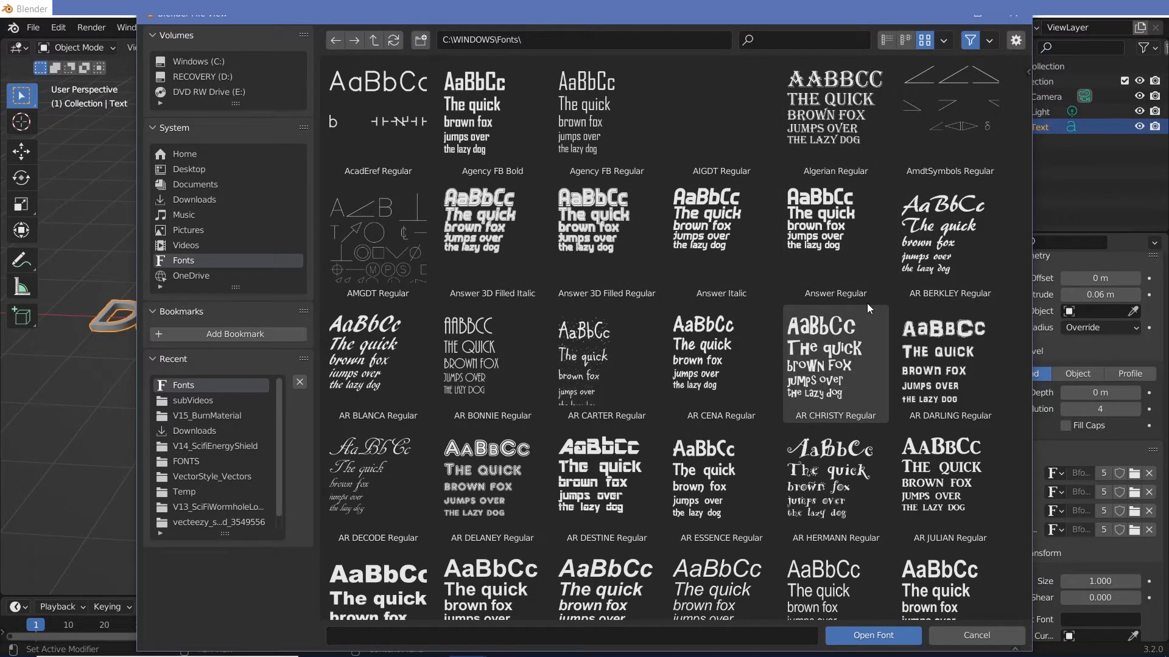
left_click(820, 239)
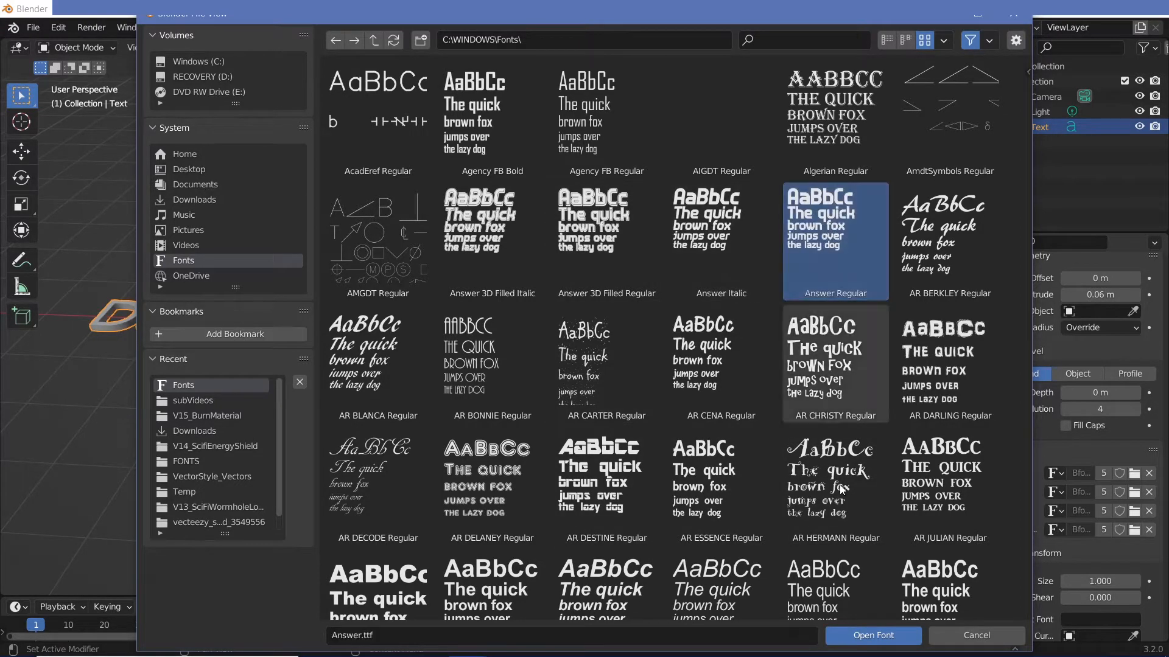
left_click(874, 635)
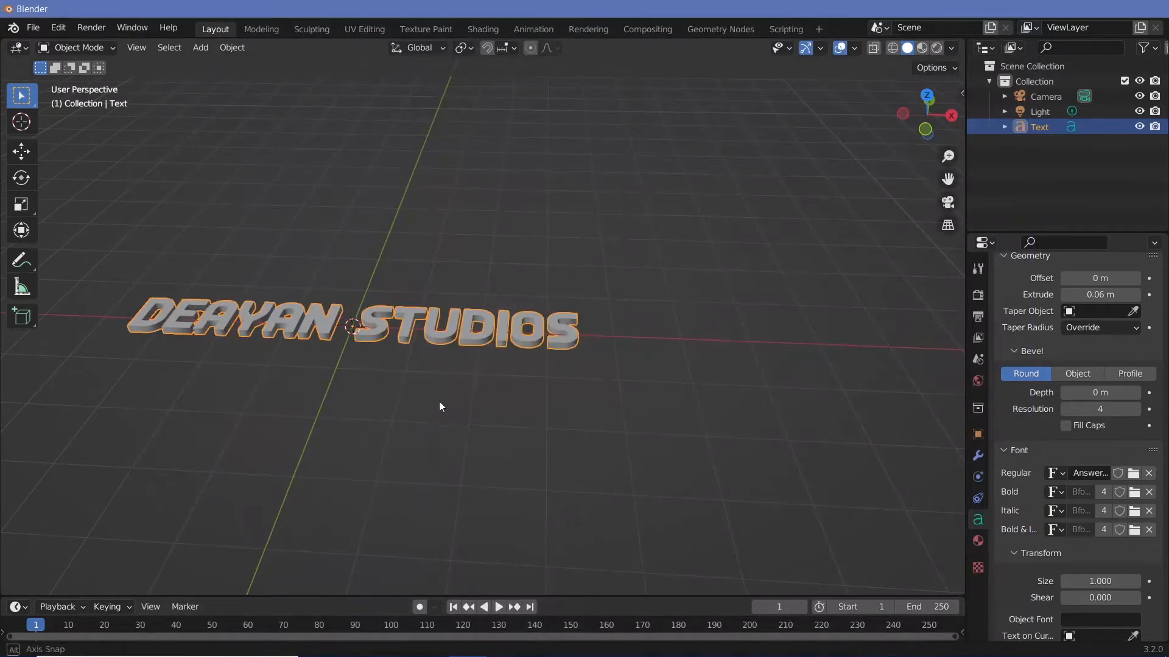
- Search the Windows Fonts folder for "copp" and load the bold Copperplate font COPRGTB.TTF as the text's regular font
middle_click_drag(440, 401, 616, 456)
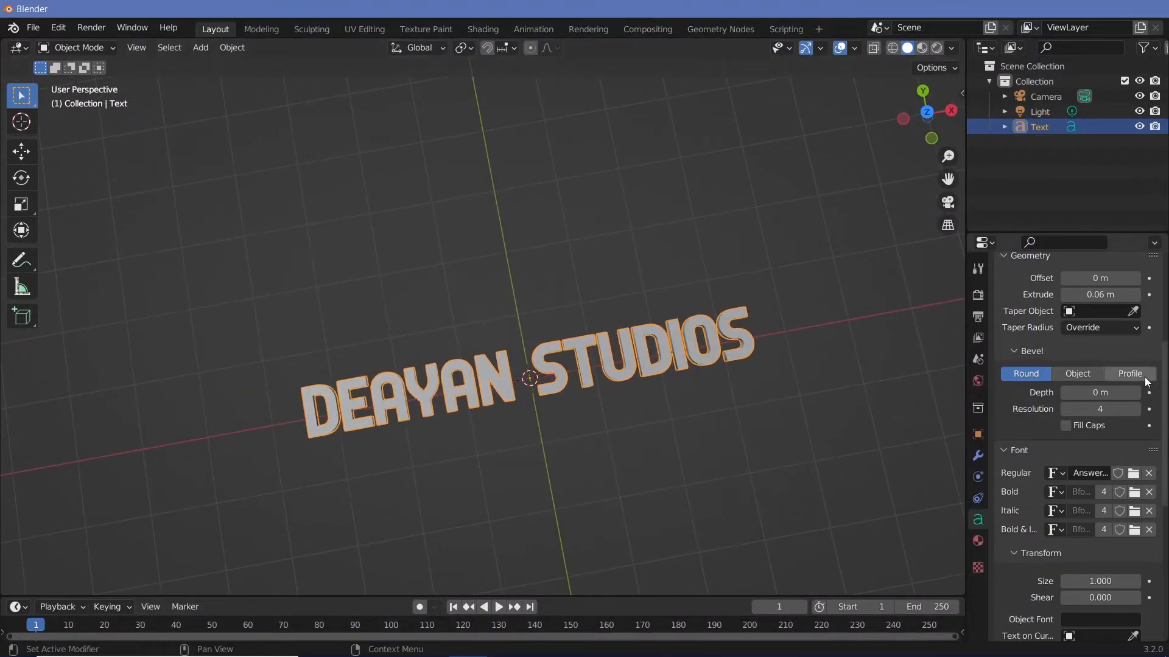
left_click(1133, 474)
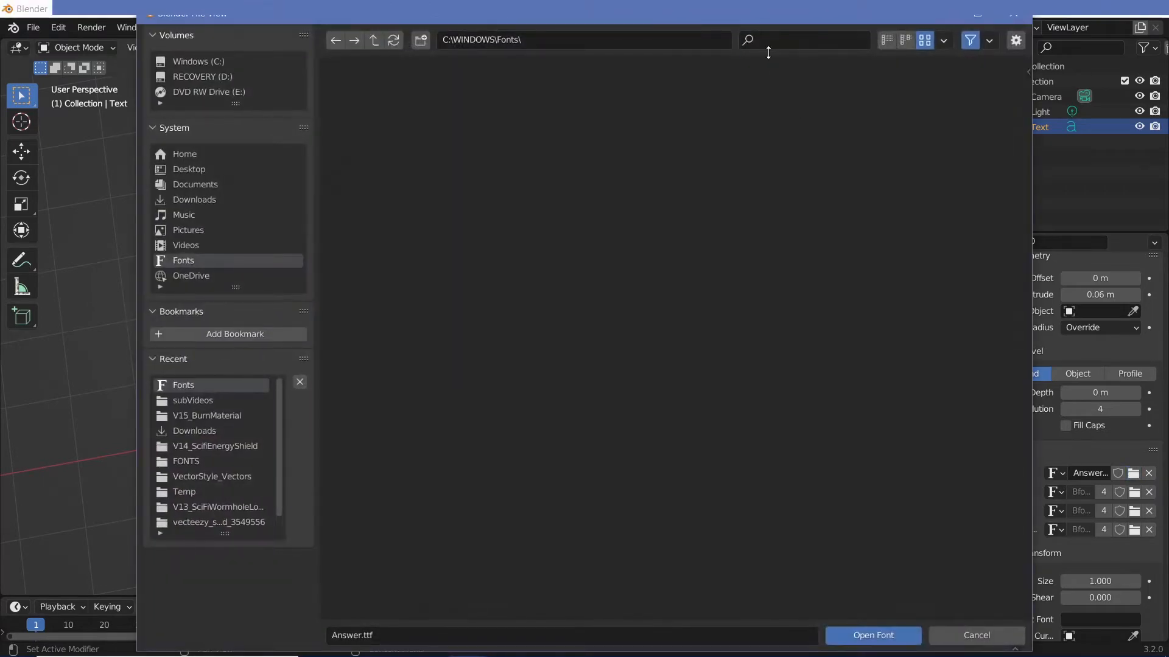
left_click(776, 41)
type("copp")
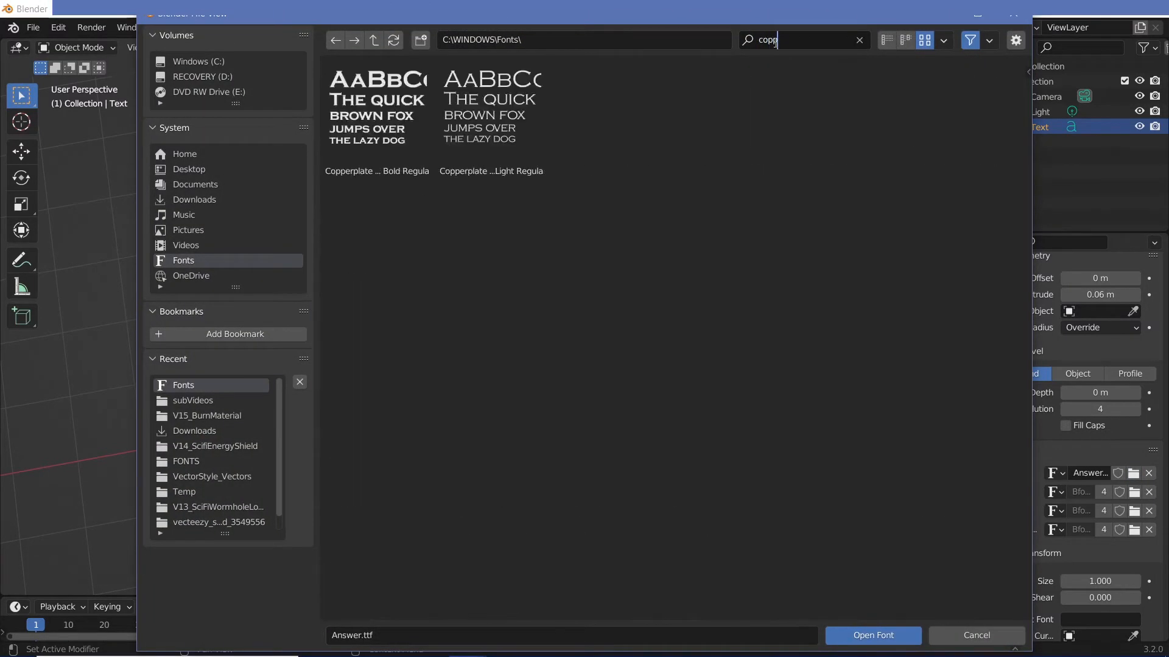
left_click(377, 113)
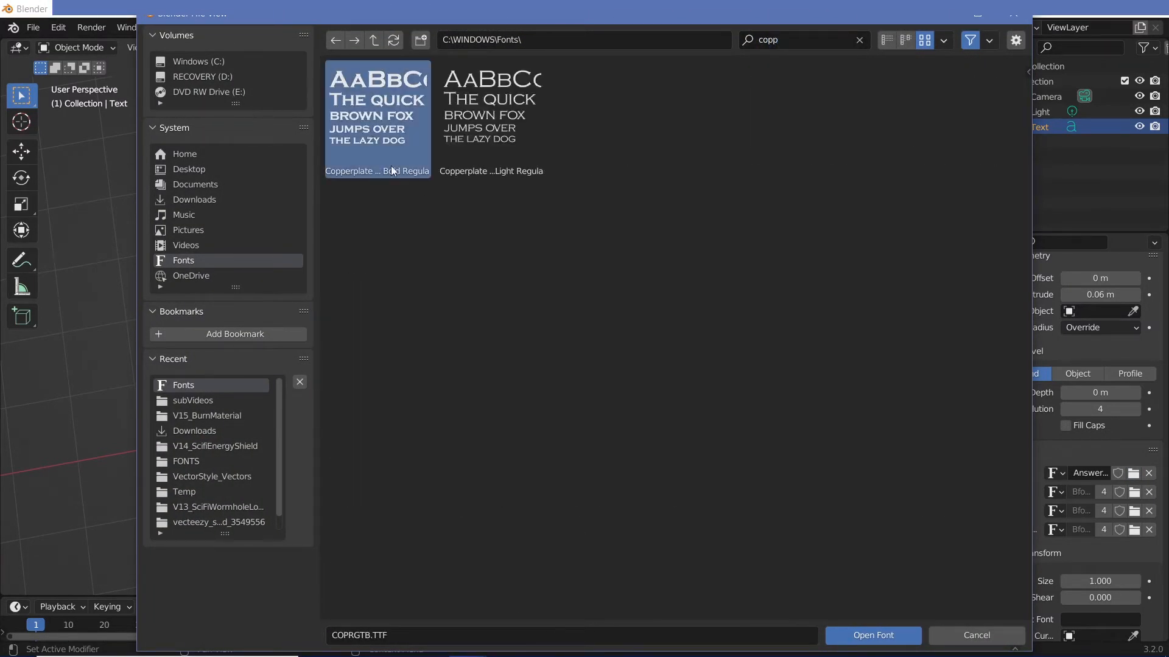
left_click(859, 637)
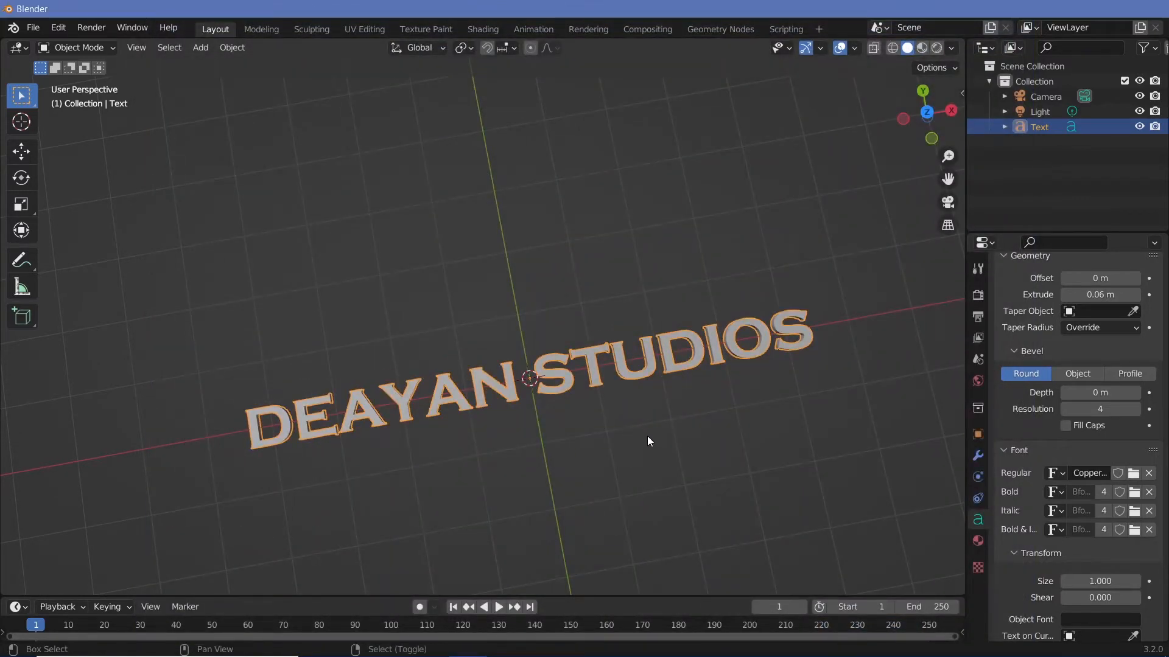
- View the scene through the camera and set the camera's X and Y location to 0 m
middle_click_drag(646, 436, 579, 346, "shift")
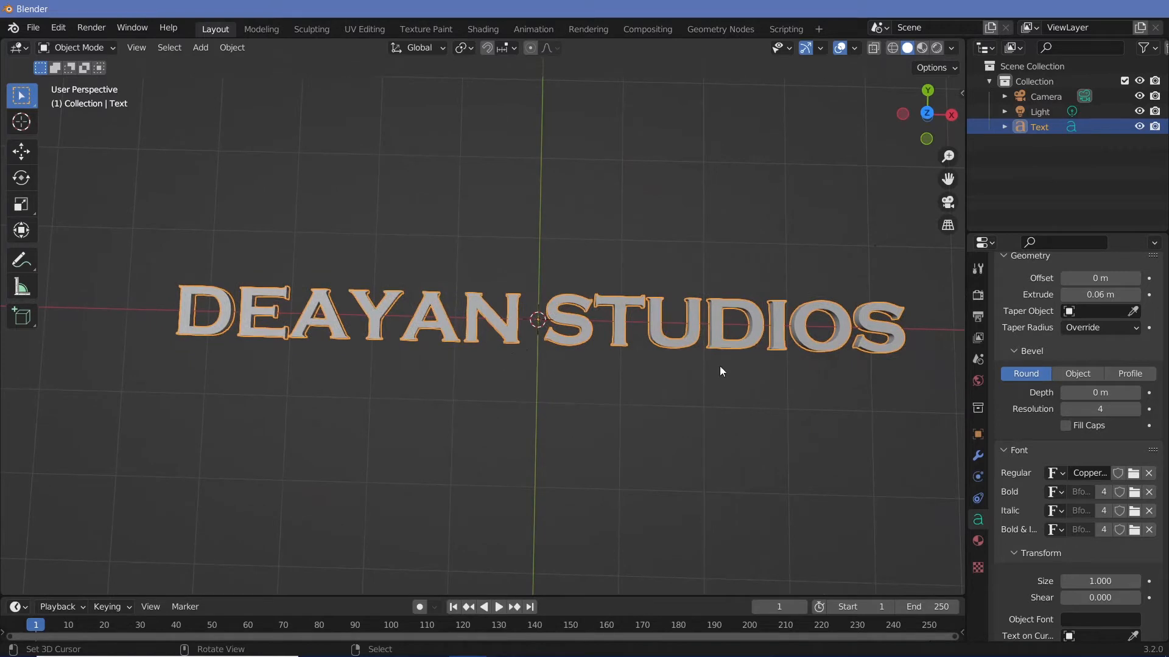
key("KP_0")
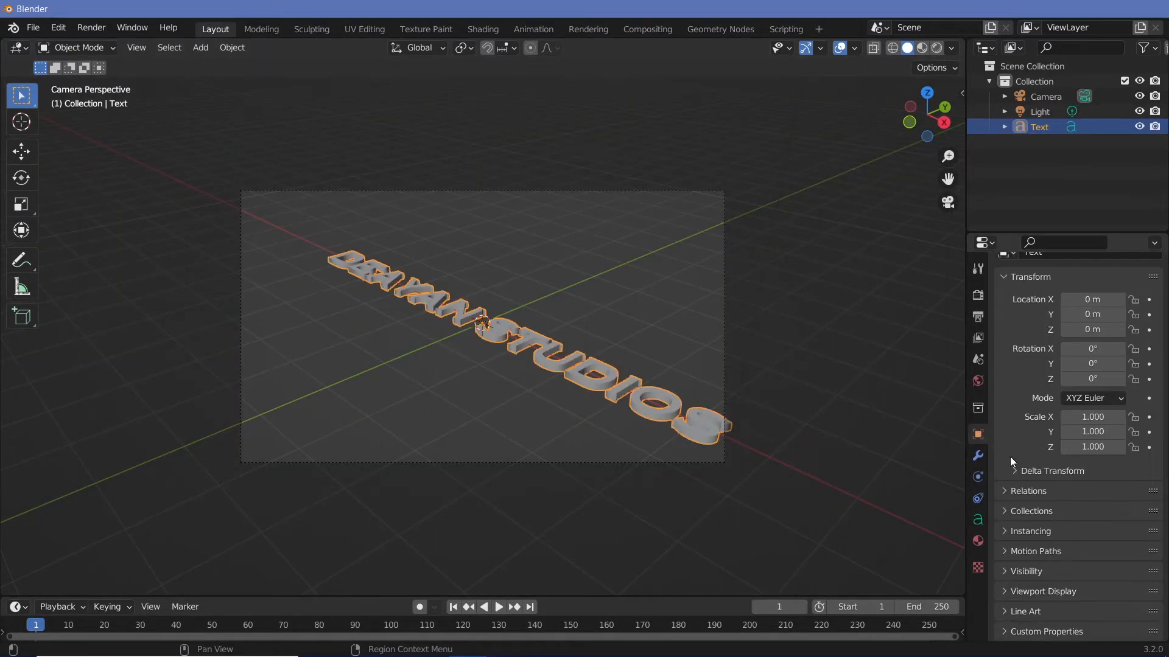
left_click(978, 434)
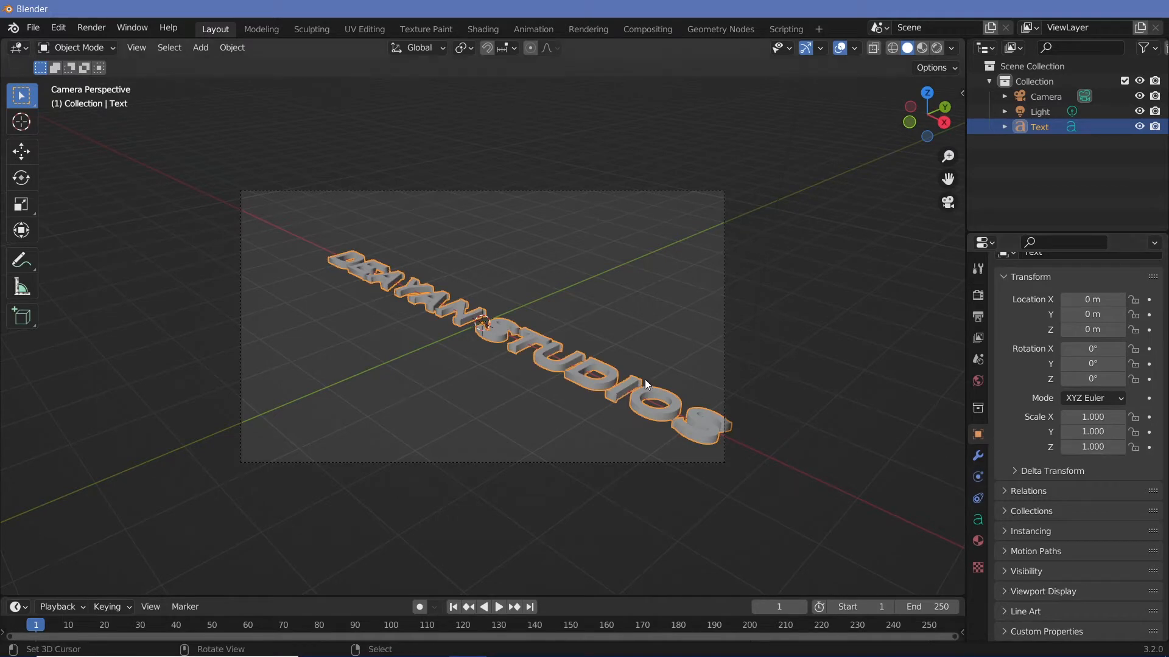
left_click(726, 315)
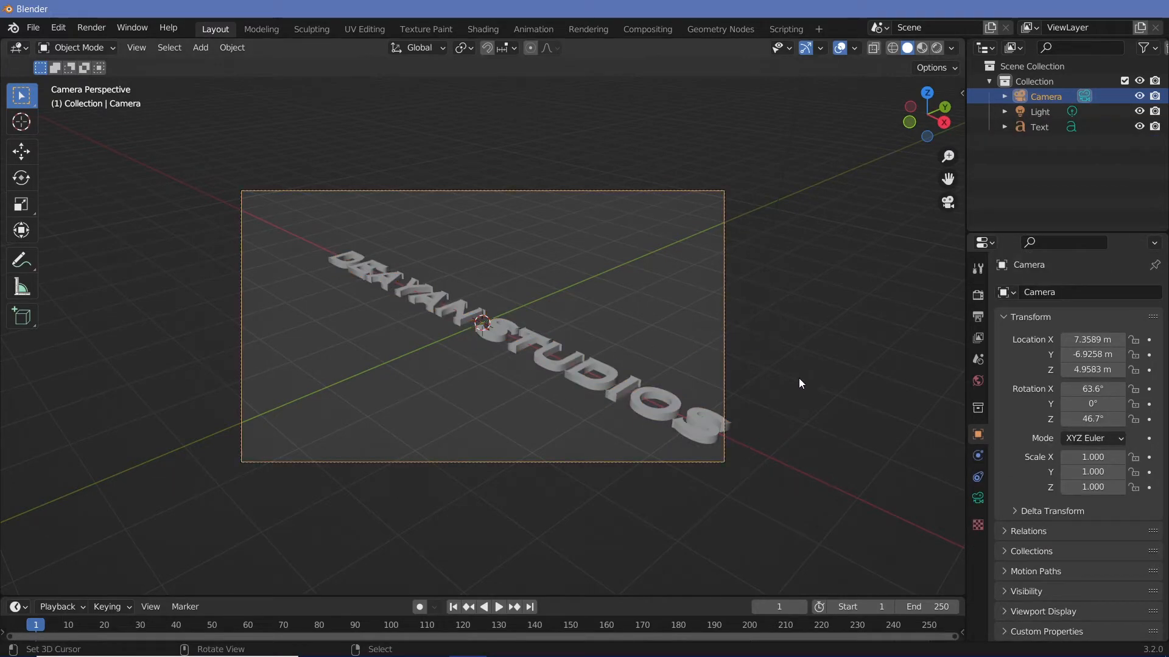
left_click(1089, 339)
type("0")
left_click(1093, 355)
type("0")
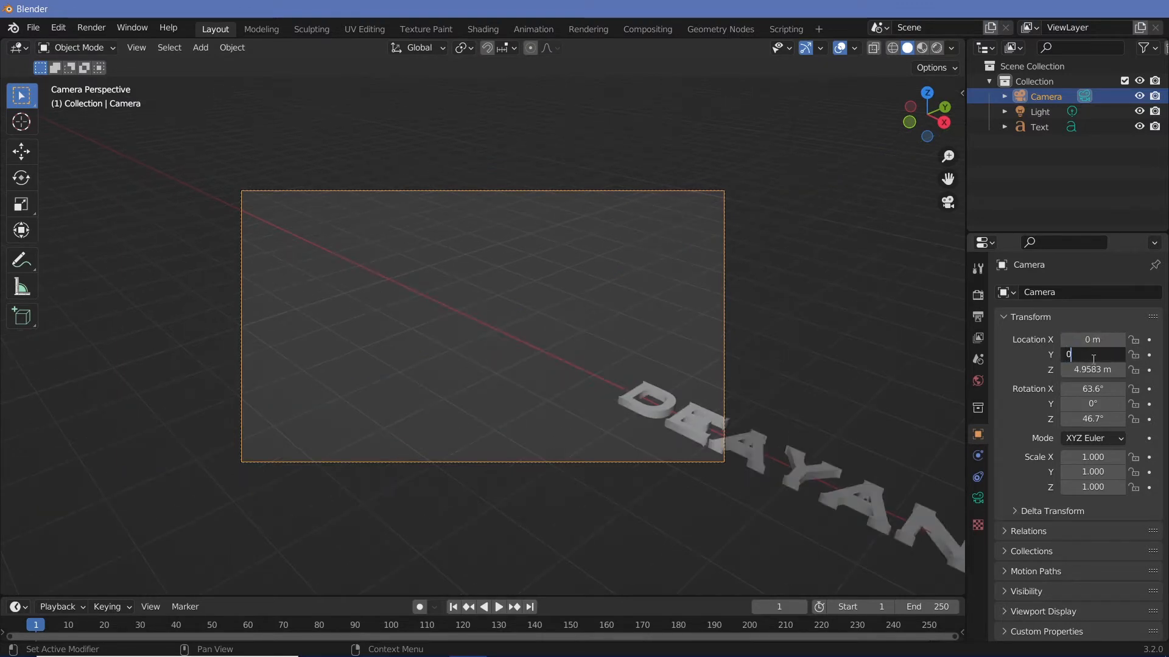
- Set the camera's X and Z rotation to 0° so it looks straight down at the text
left_click(1098, 389)
type("0")
key("Return")
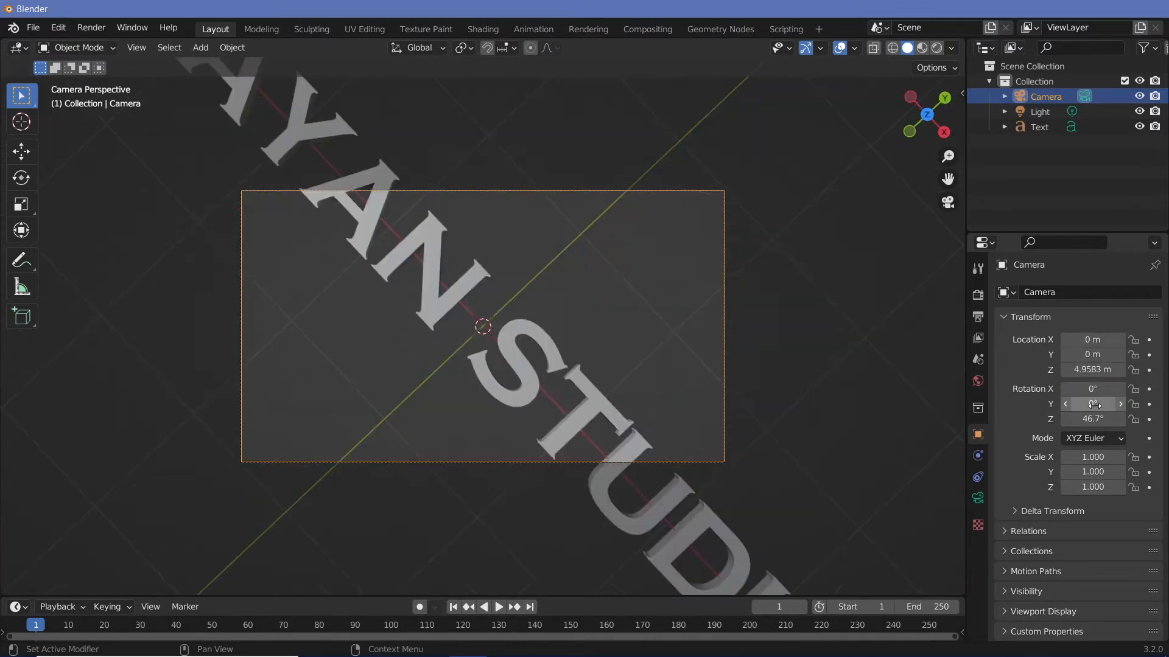
left_click(1091, 418)
type("0")
key("Return")
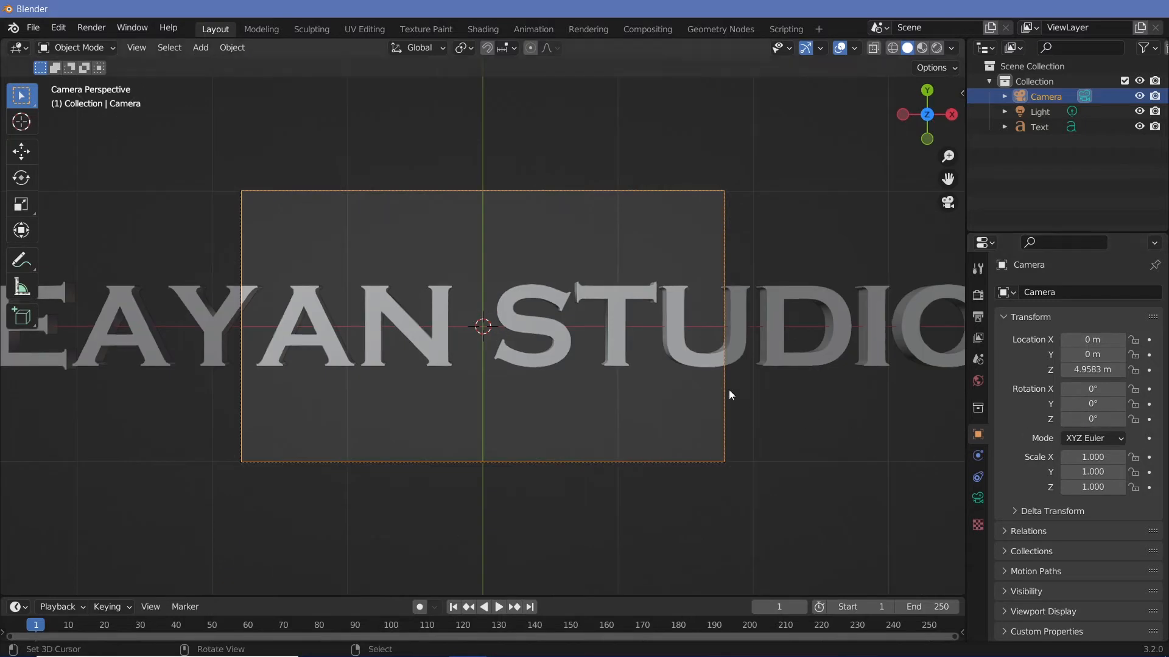
- Raise the camera's Z location to about 13.438 m so the whole text fits in the frame
scroll(581, 389, "down", 3)
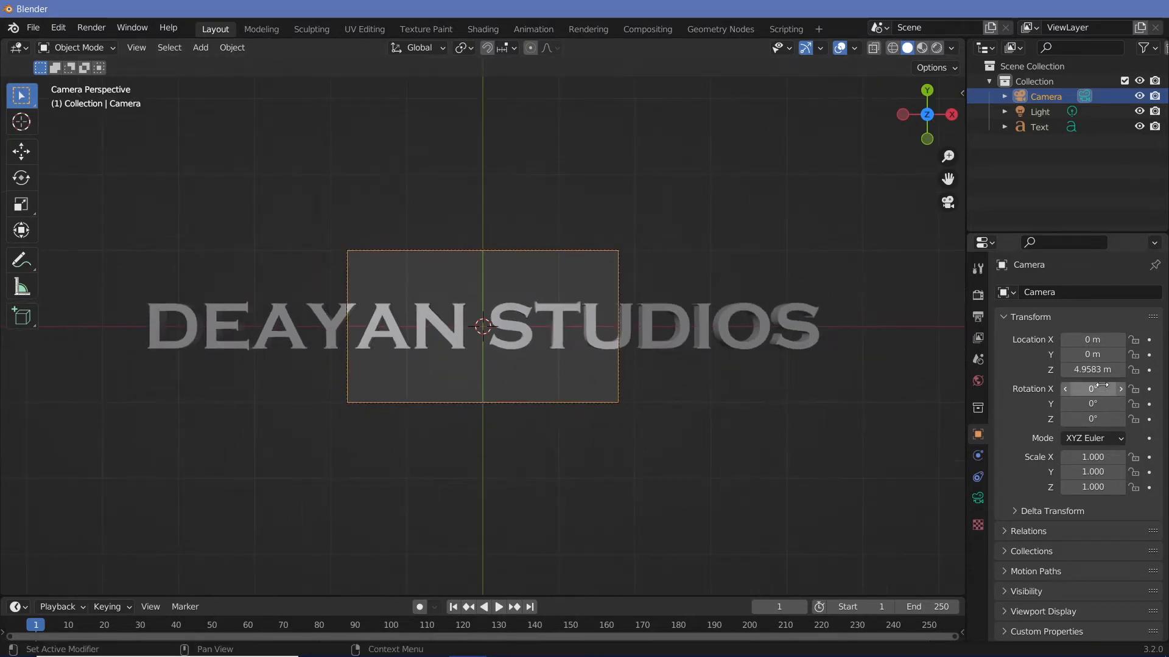
left_click_drag(1093, 369, 1166, 370)
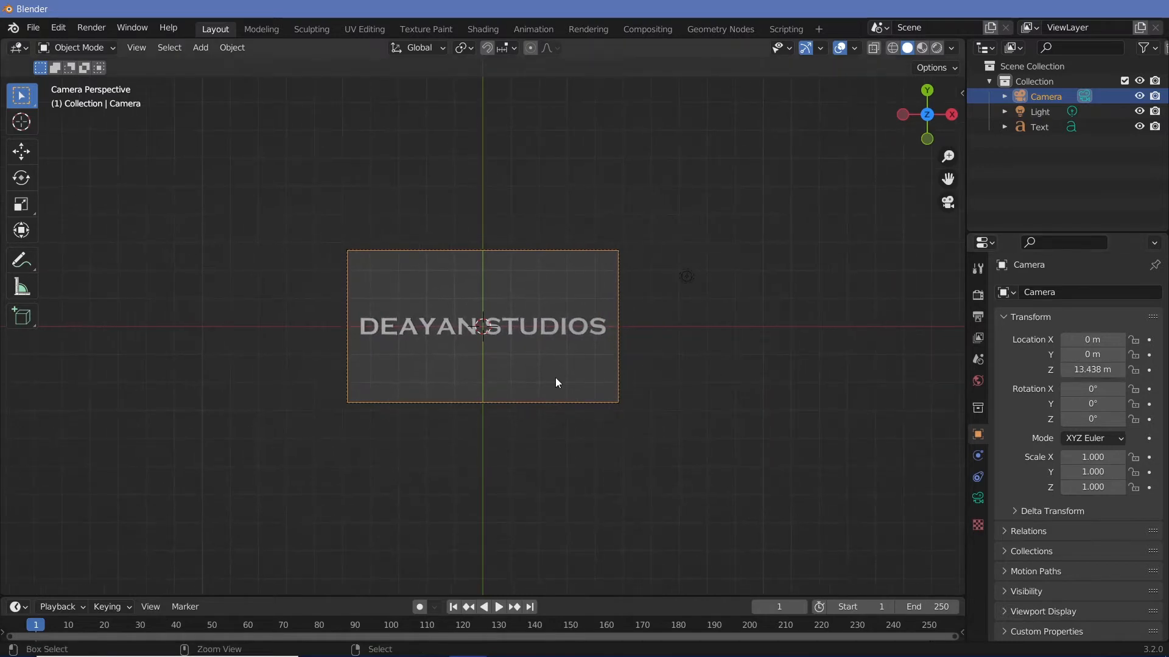
scroll(555, 312, "up", 5)
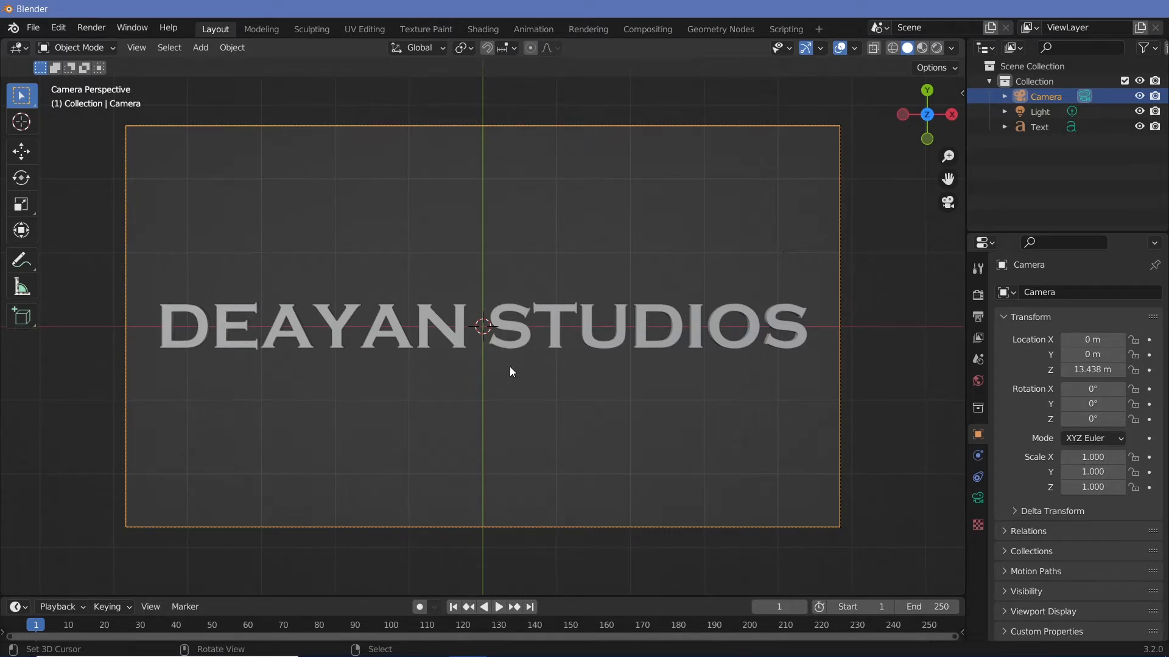
- Show the viewport in rendered shading and darken the world background color to nearly black
left_click(938, 48)
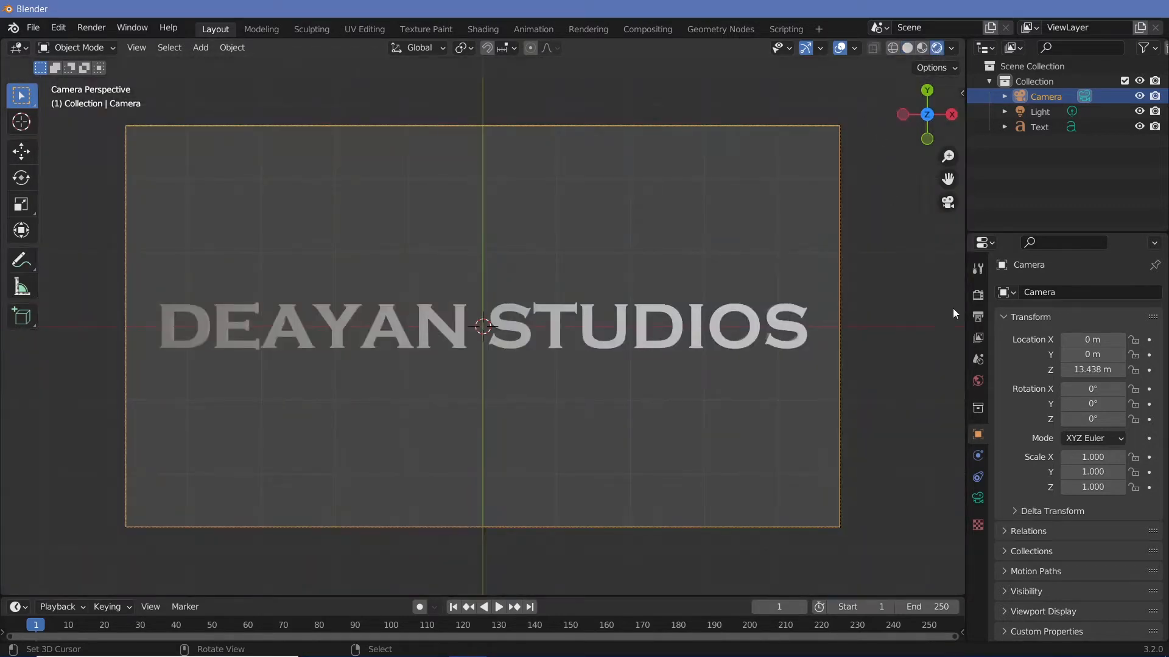
left_click(977, 381)
left_click(1102, 393)
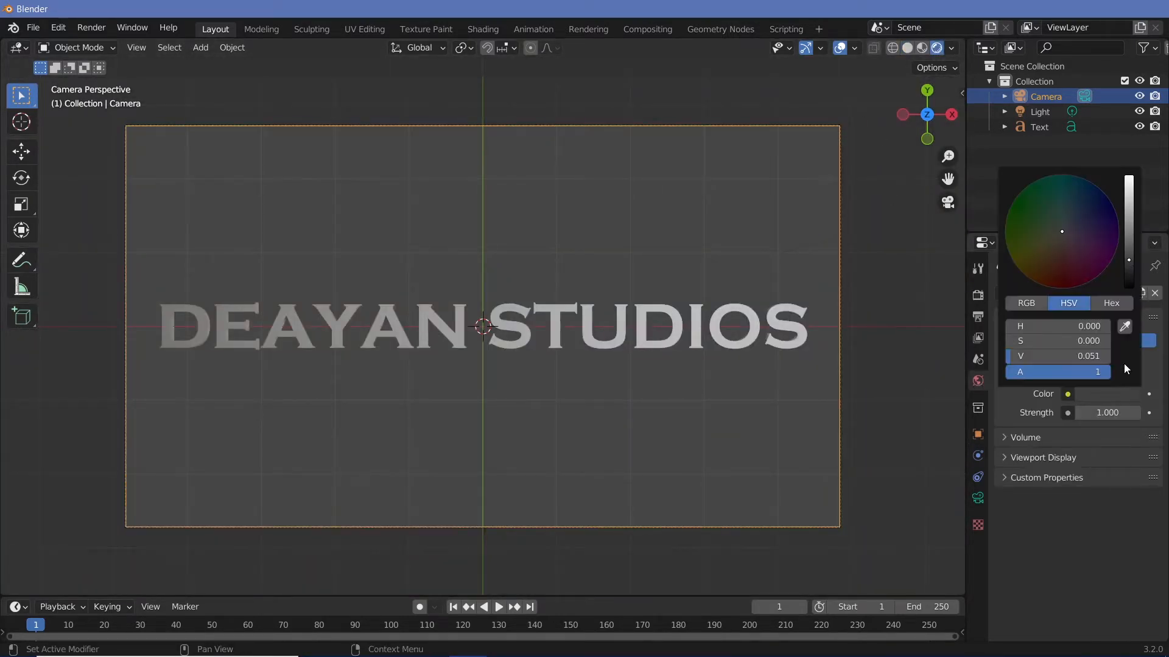
left_click_drag(1129, 260, 1128, 281)
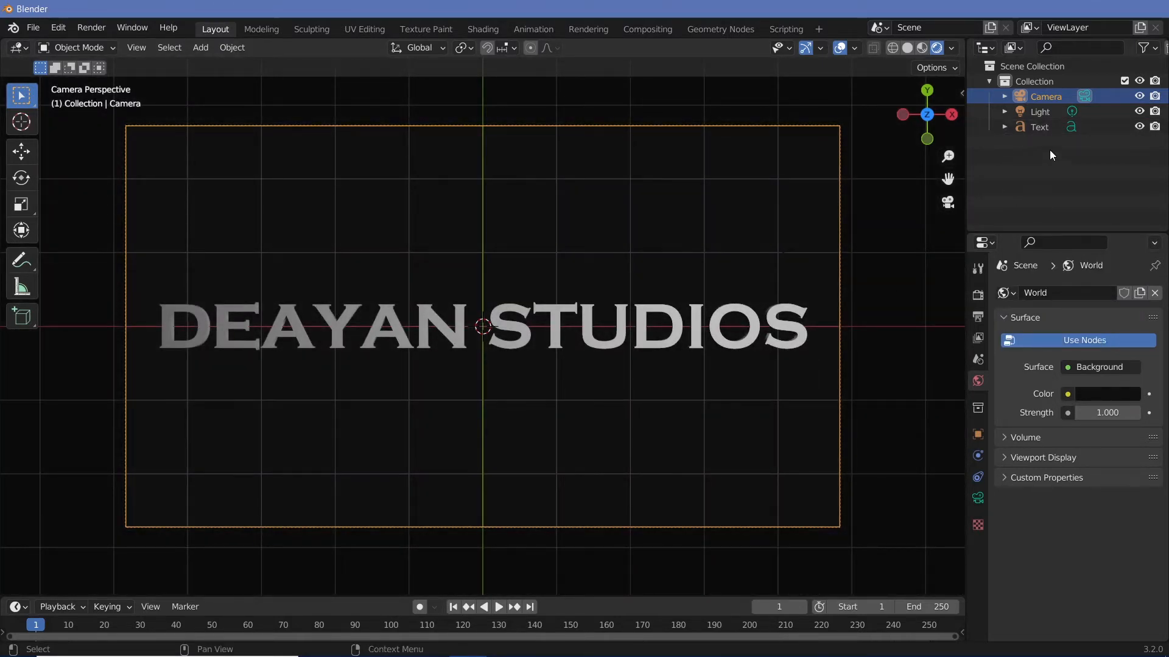
- Move the light about 6.6 m along negative X, placing it above the start of the text in the camera view
left_click(1035, 111)
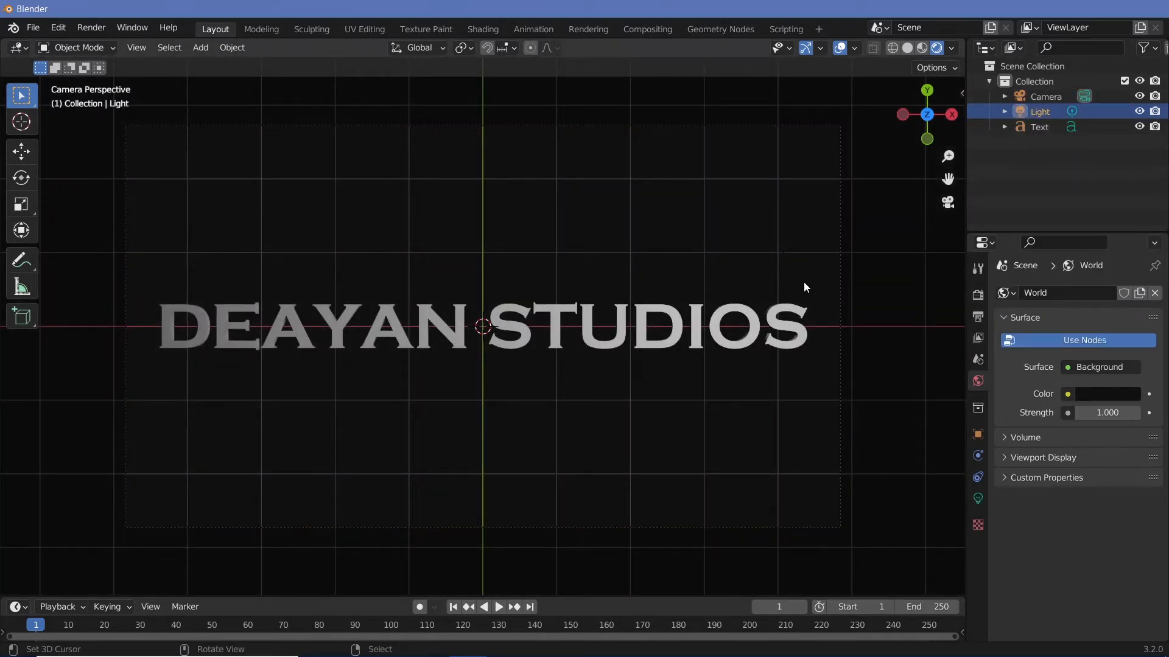
key("g")
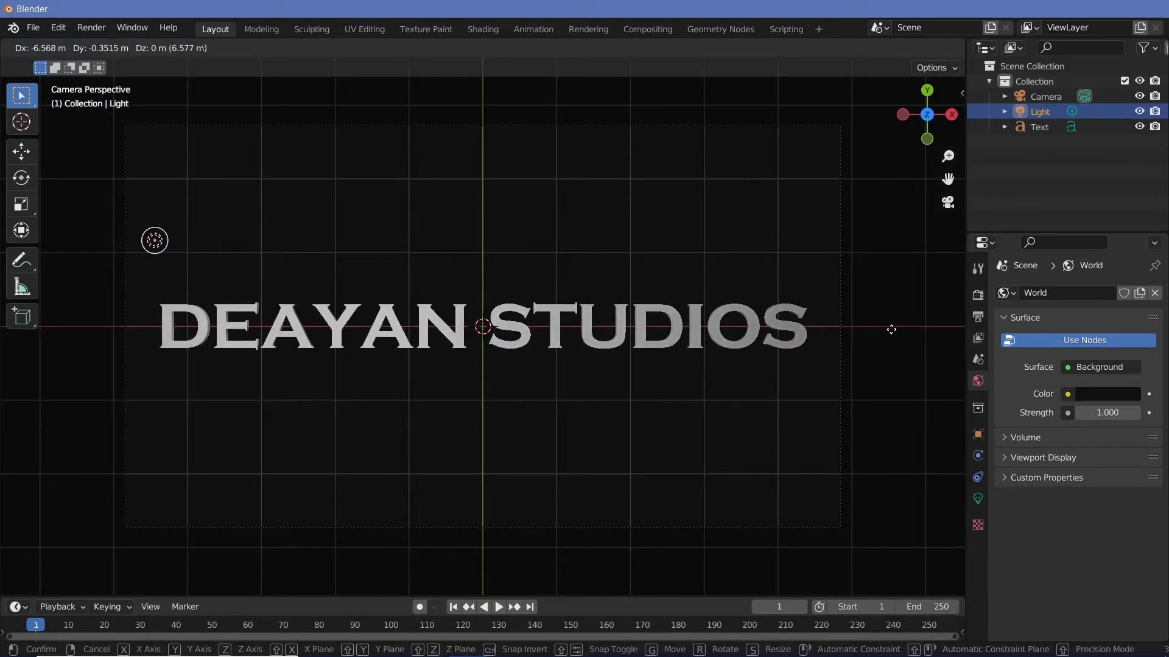
left_click(876, 329)
- Lower the light along the Z axis to about the text's level and return to the camera view
middle_click_drag(711, 330, 594, 420)
middle_click_drag(594, 420, 467, 235)
key("g")
key("z")
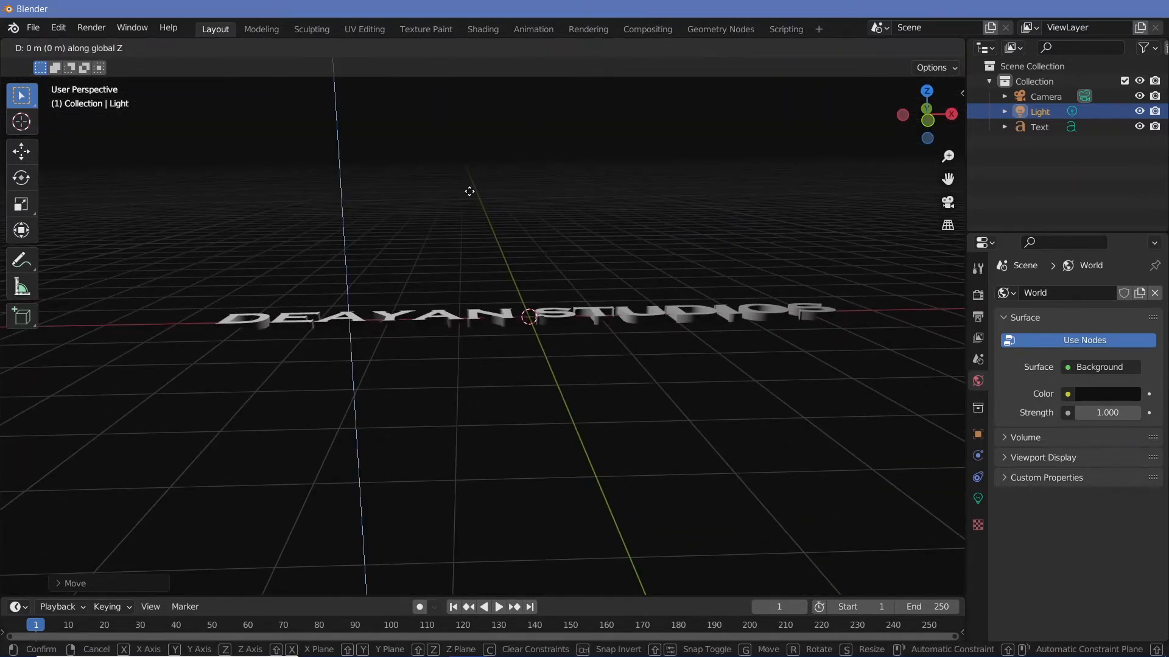
left_click(480, 131)
key("KP_0")
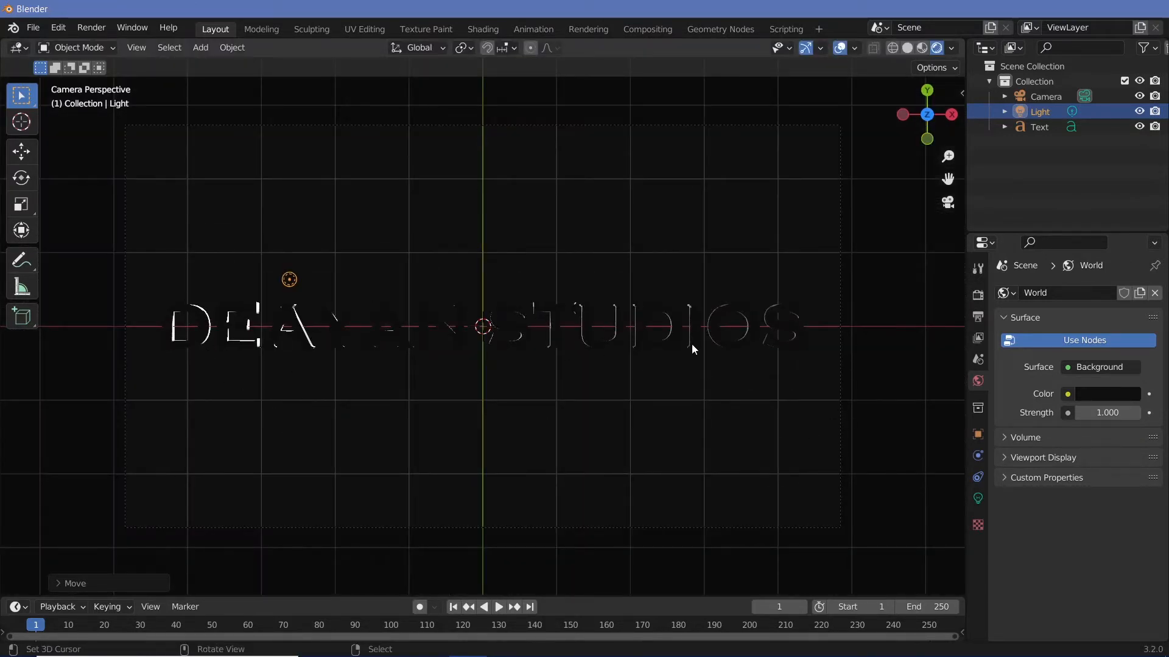
- Set the text's round bevel depth to 0.02 m
left_click(714, 330)
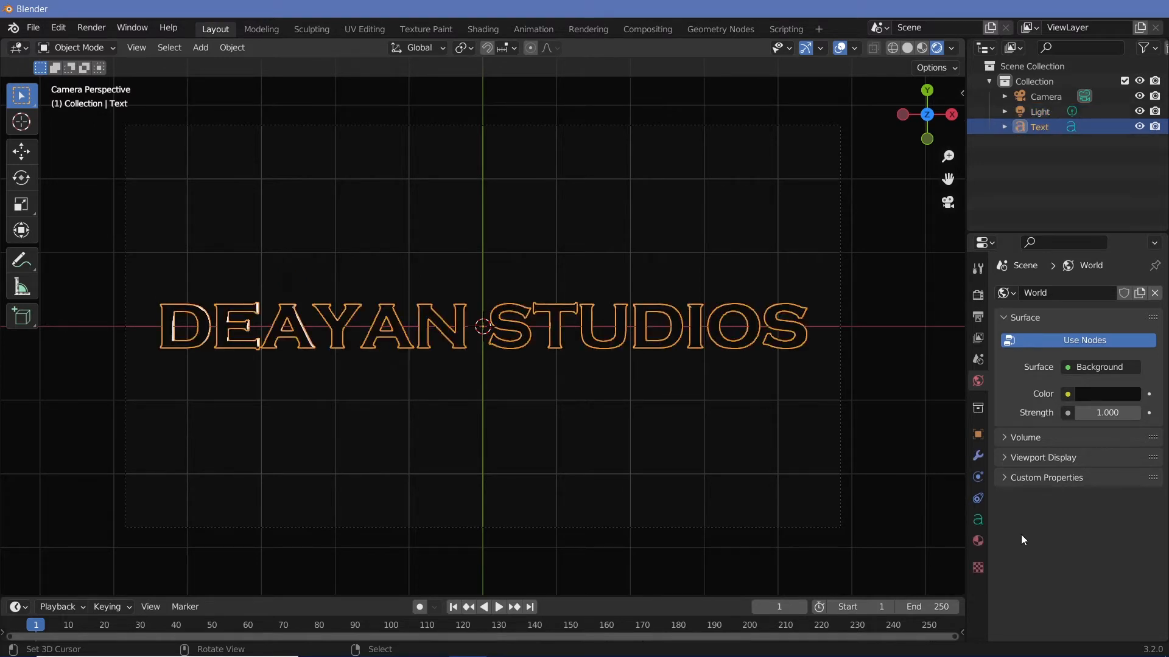
left_click(978, 520)
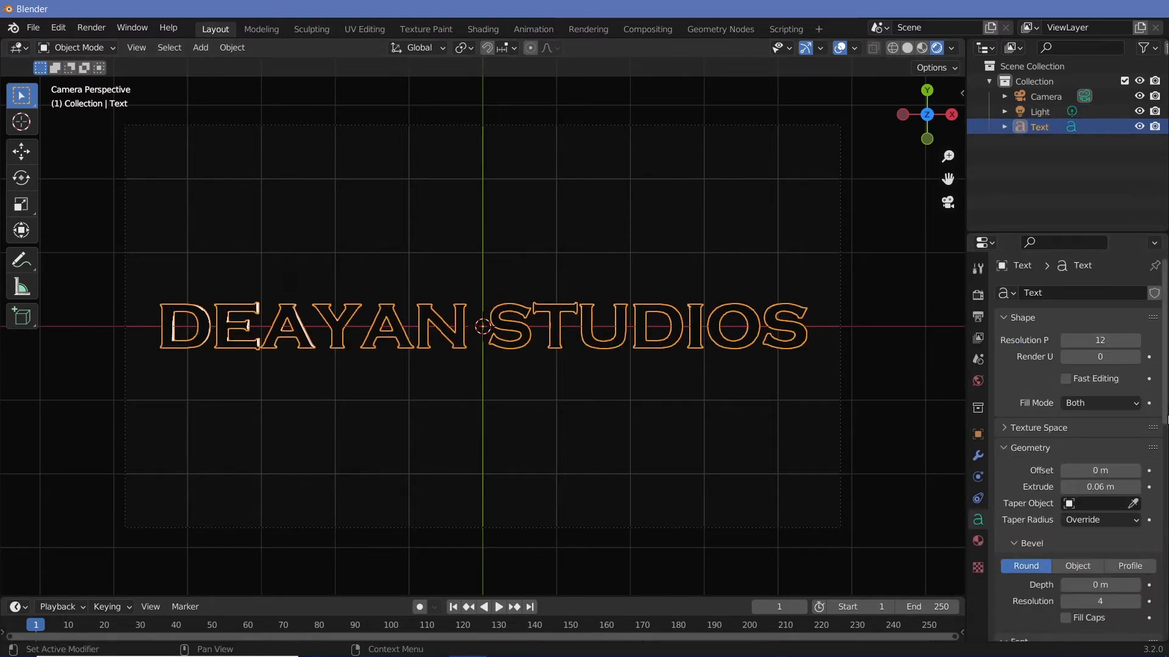
scroll(1028, 414, "down", 5)
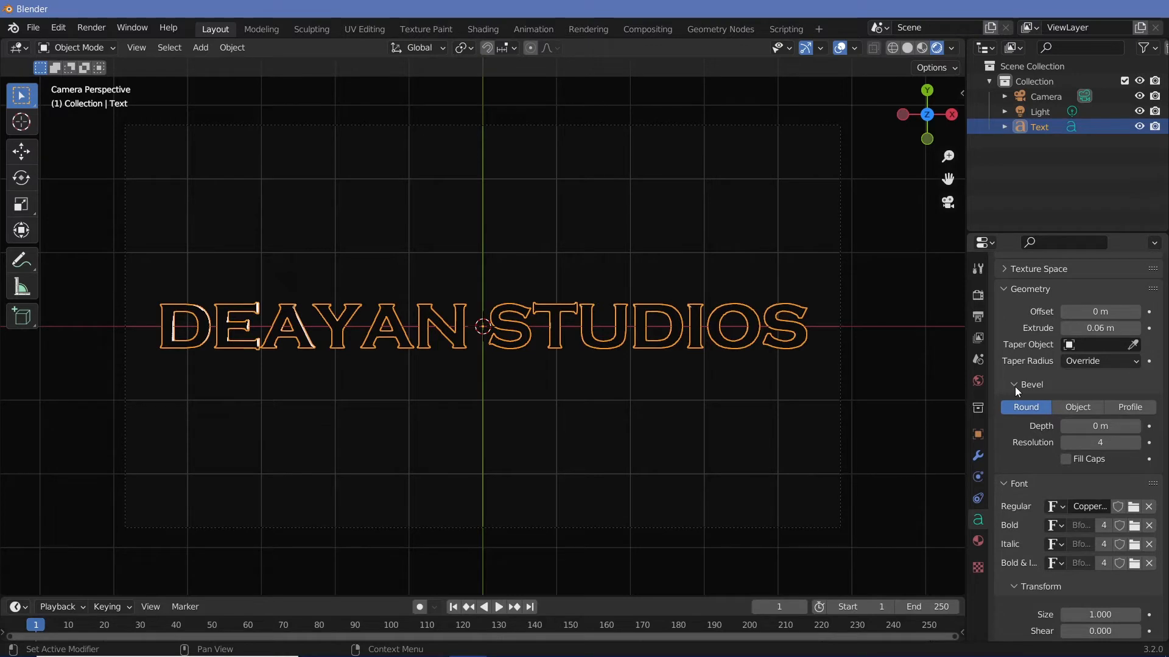
left_click(1133, 428)
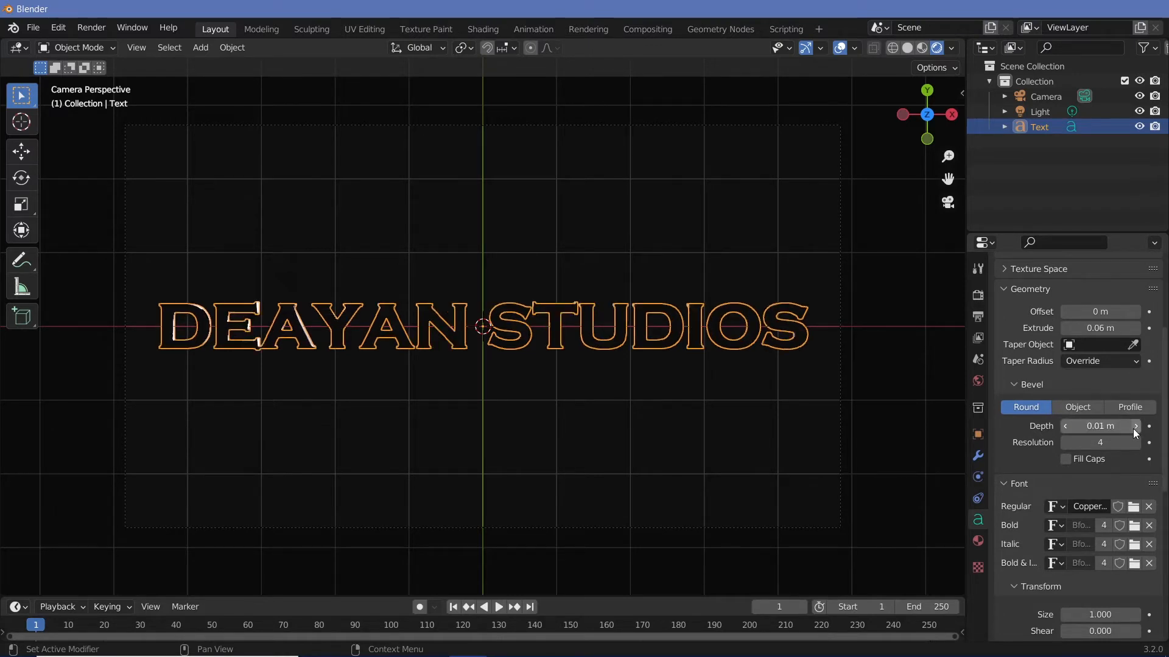
left_click(1133, 428)
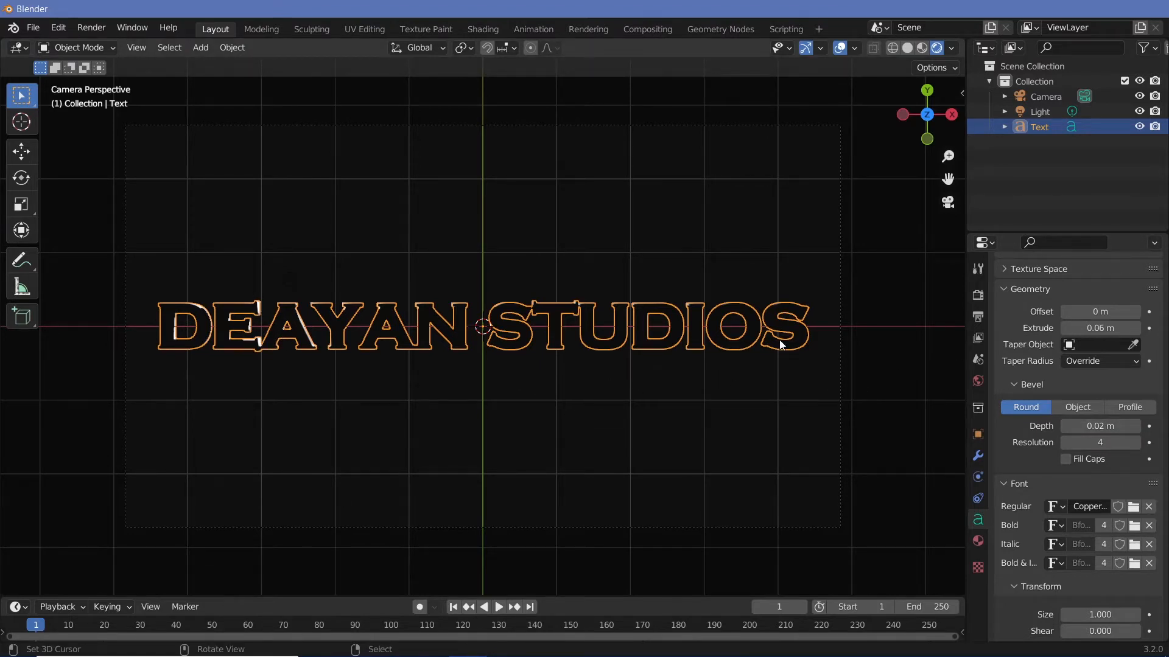
- Move the light freely around the text, leaving it just above the first letter A
left_click(1039, 112)
key("g")
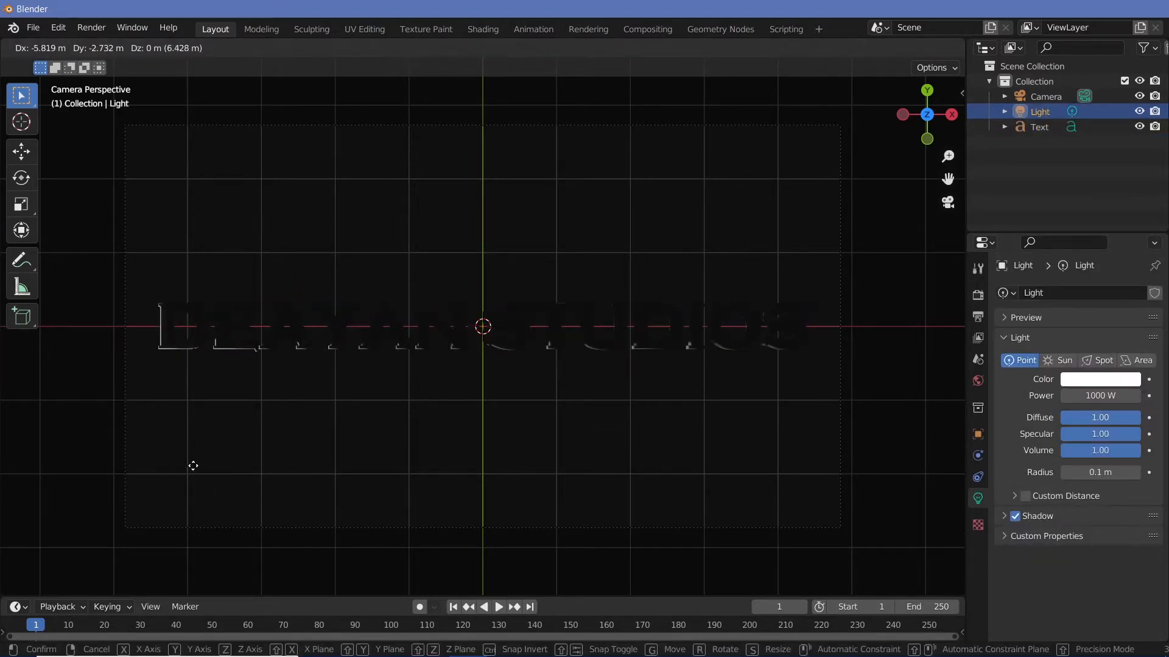
left_click(318, 344)
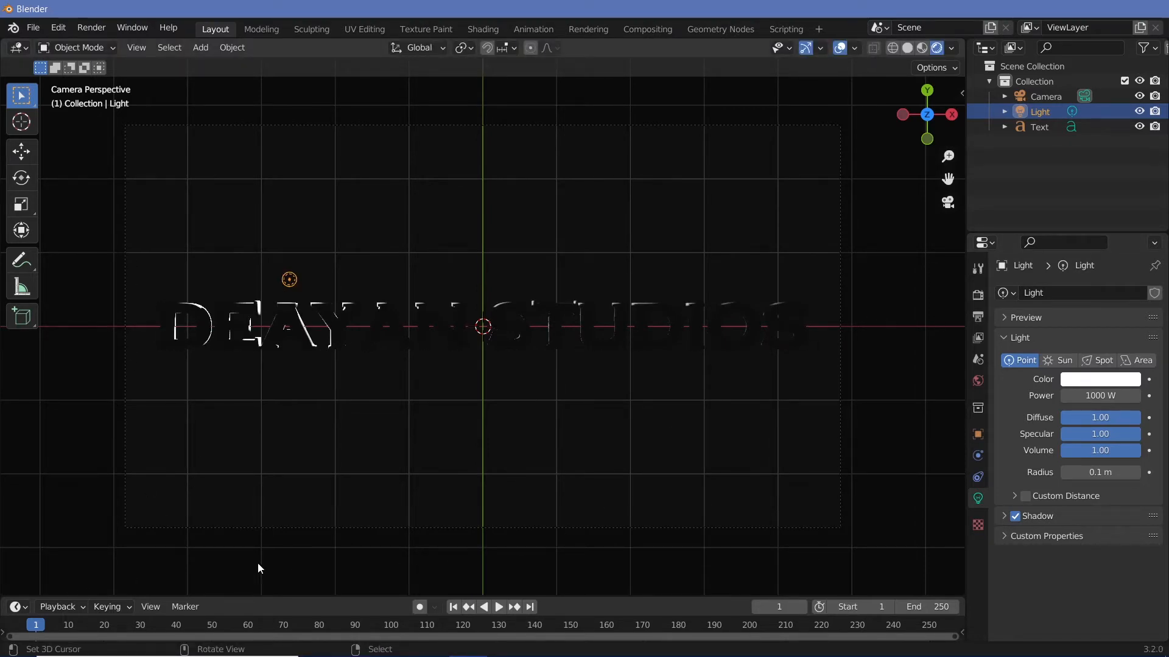
- Enlarge the timeline area, set the animation's end frame to 240 and the output frame rate to 30 fps
left_click_drag(344, 595, 362, 552)
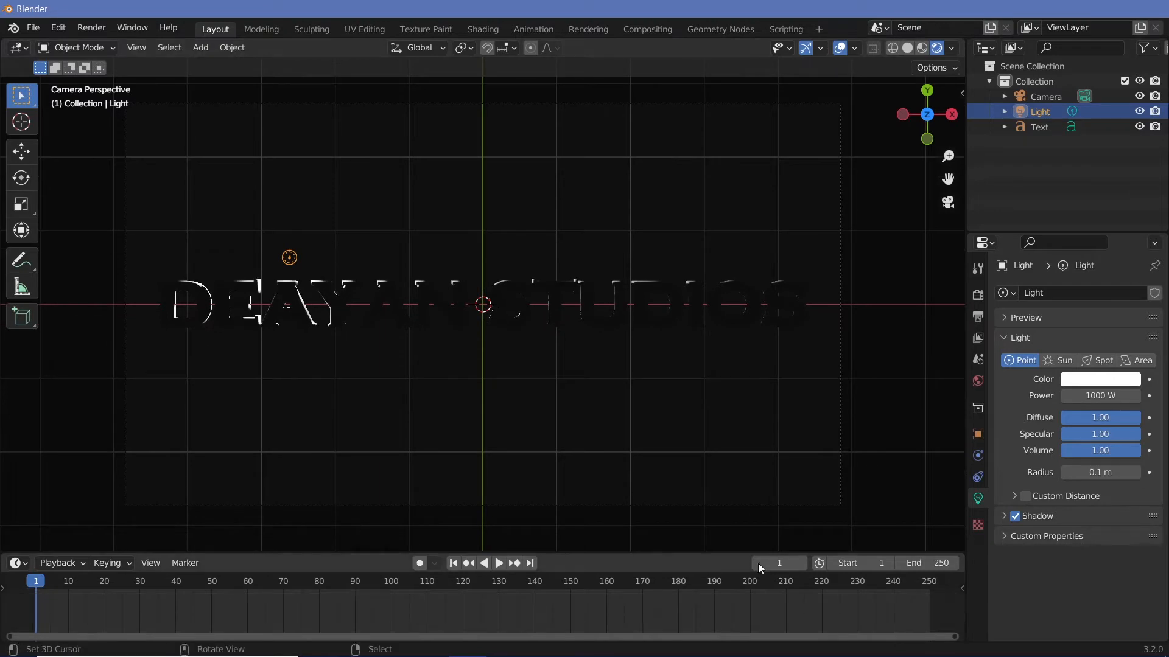
double_click(934, 563)
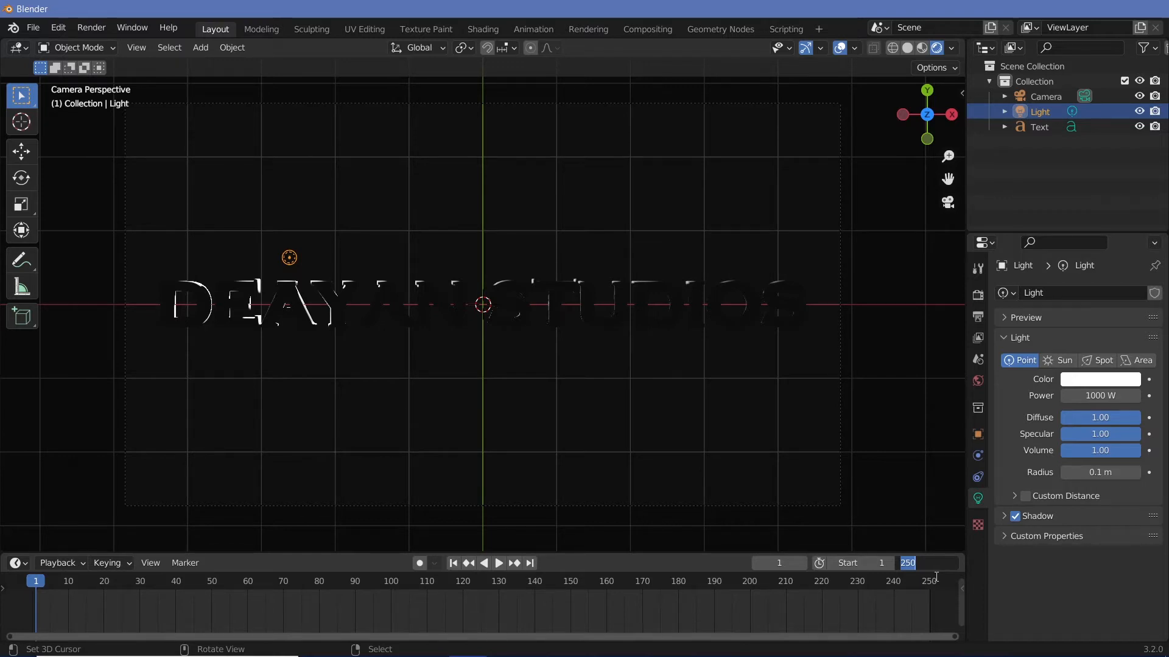
type("240")
key("Return")
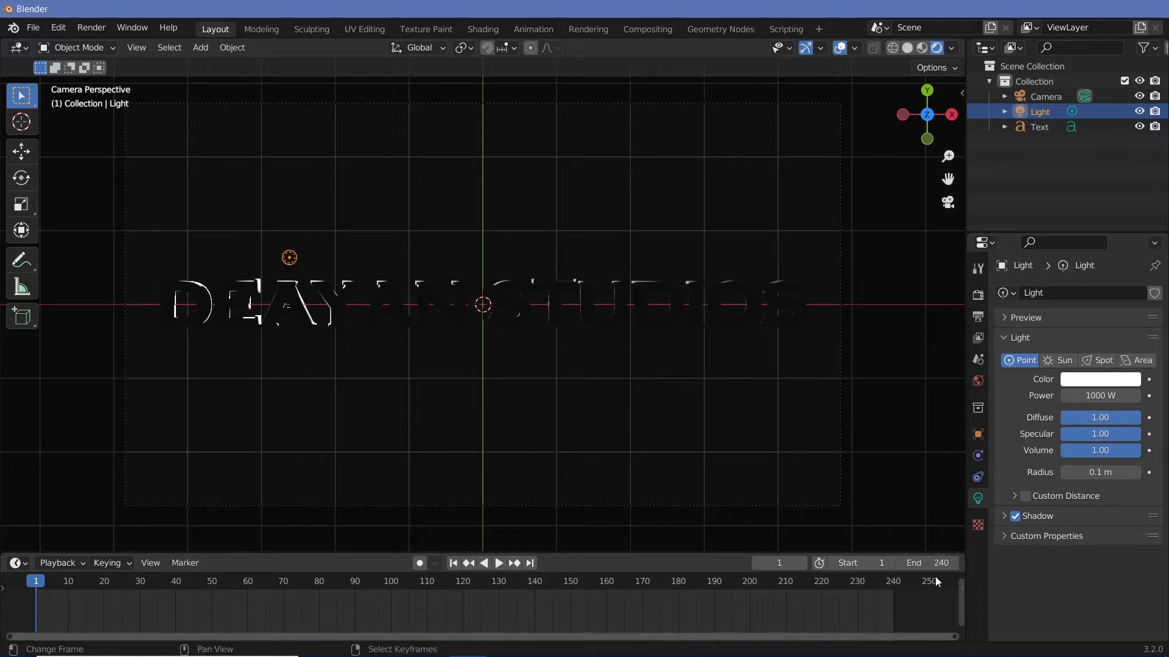
left_click(978, 316)
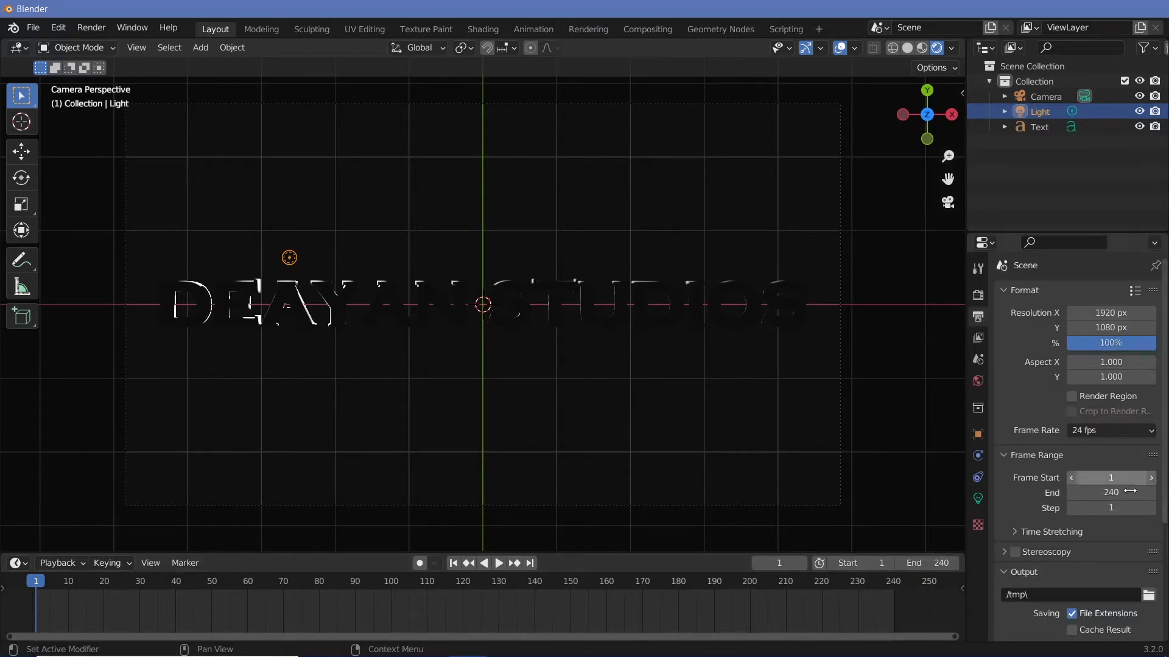
left_click(1101, 429)
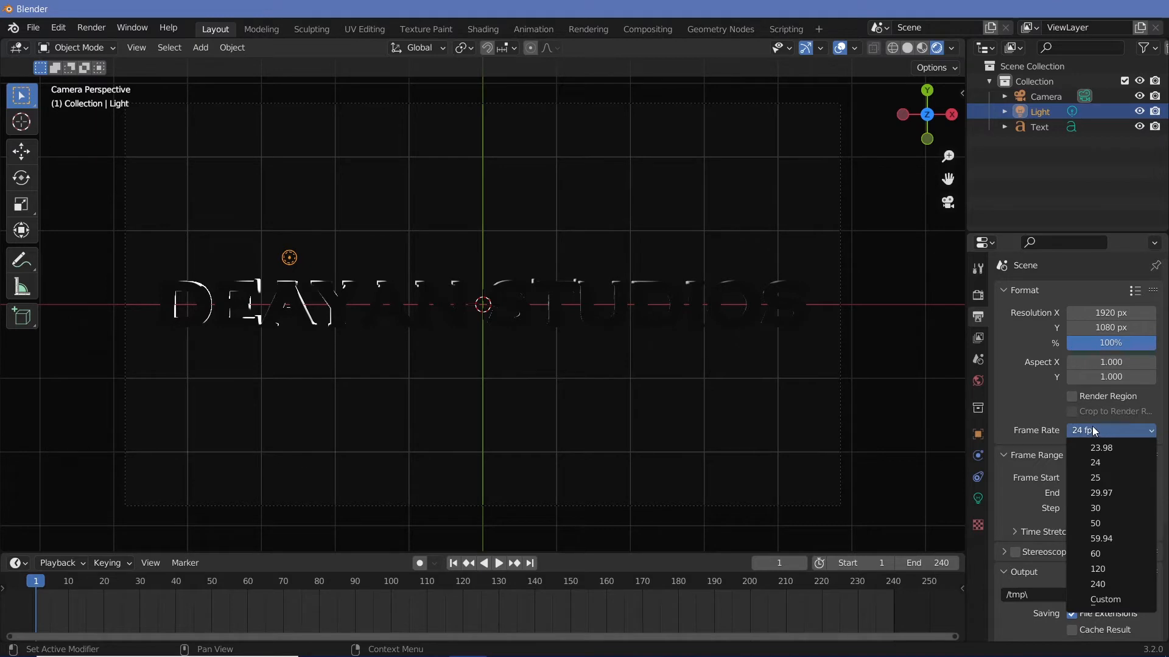
left_click(1095, 509)
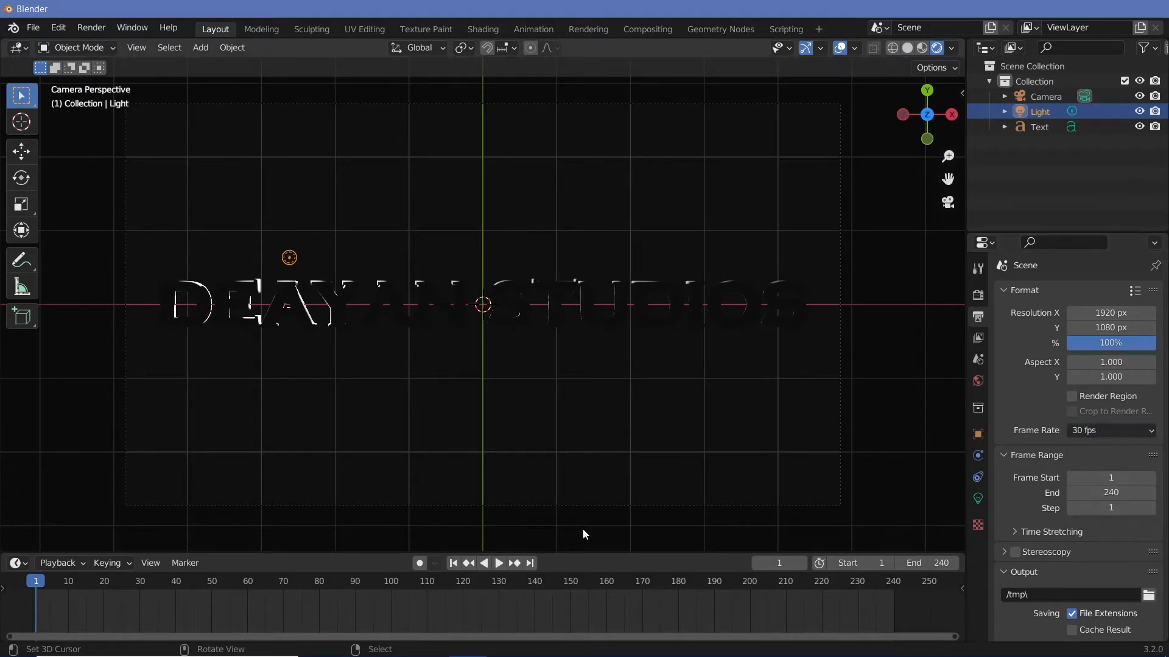
- Move the light about 2.5 m along negative X, just before the text's first letter, and insert a Location keyframe at frame 1
key("g")
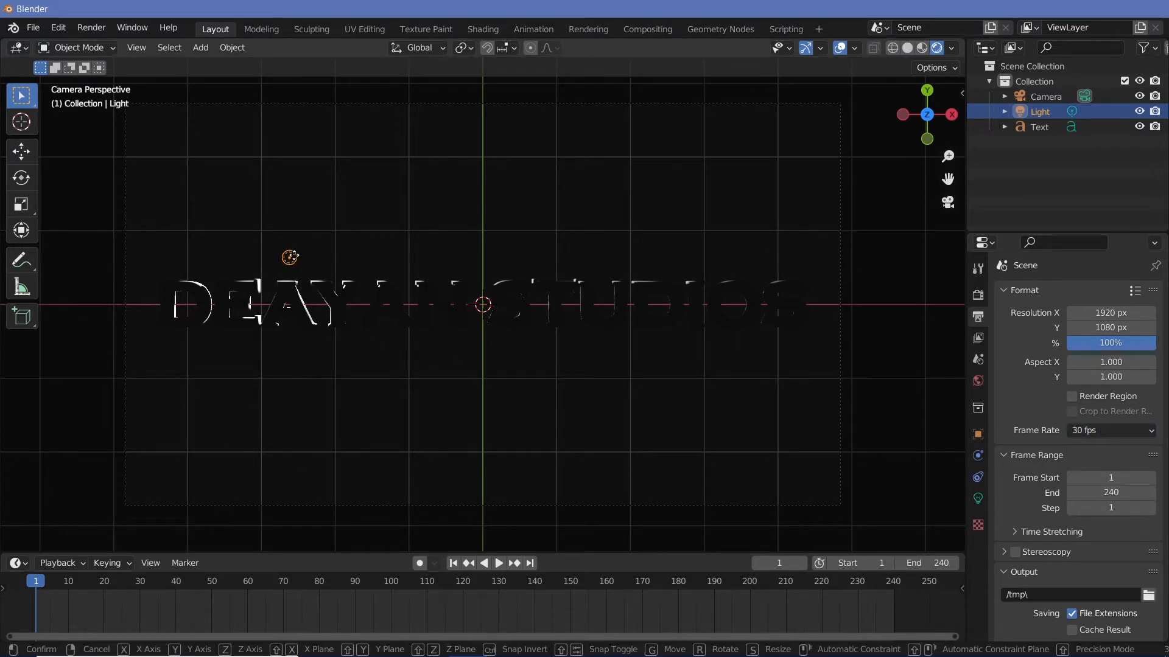
key("x")
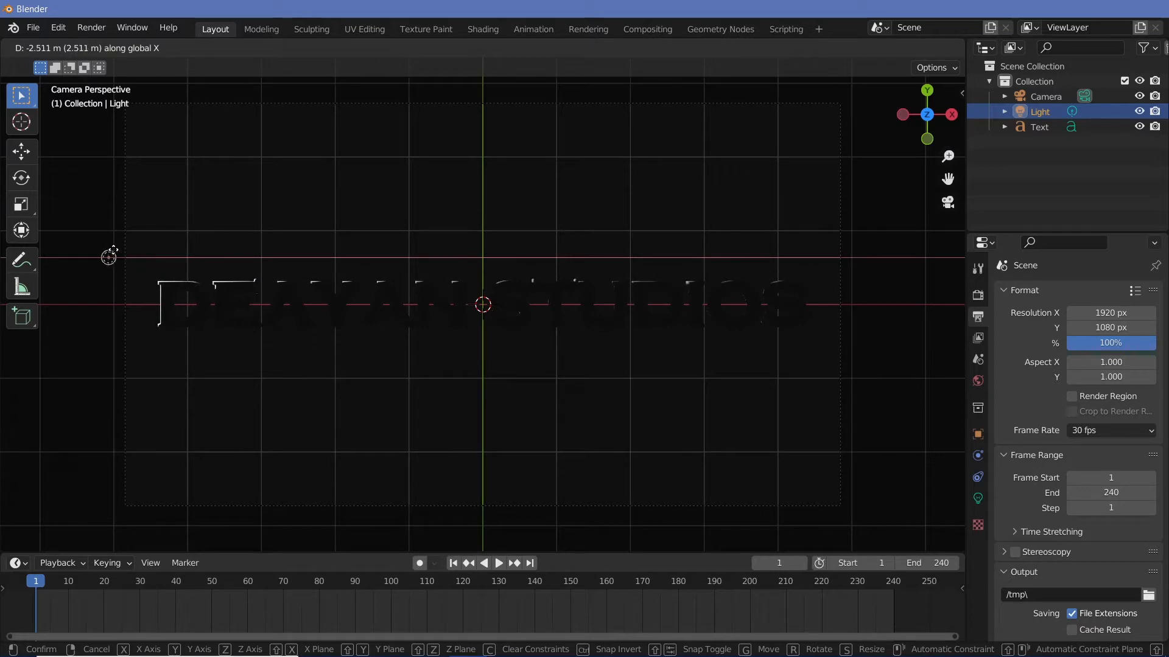
left_click(115, 256)
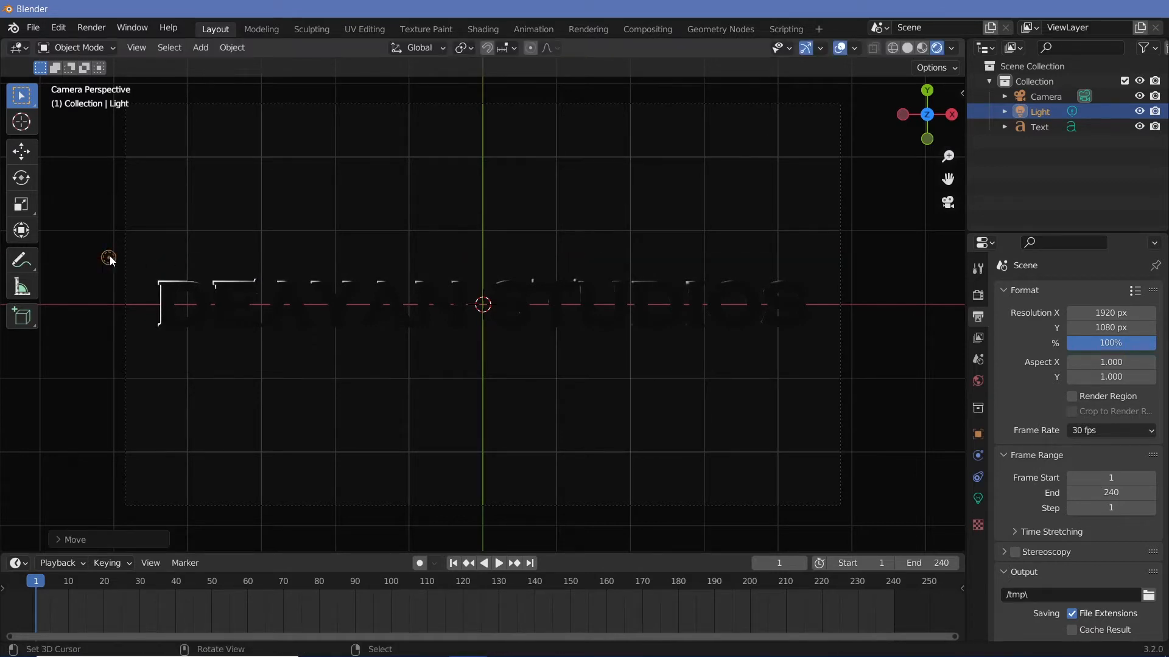
key("i")
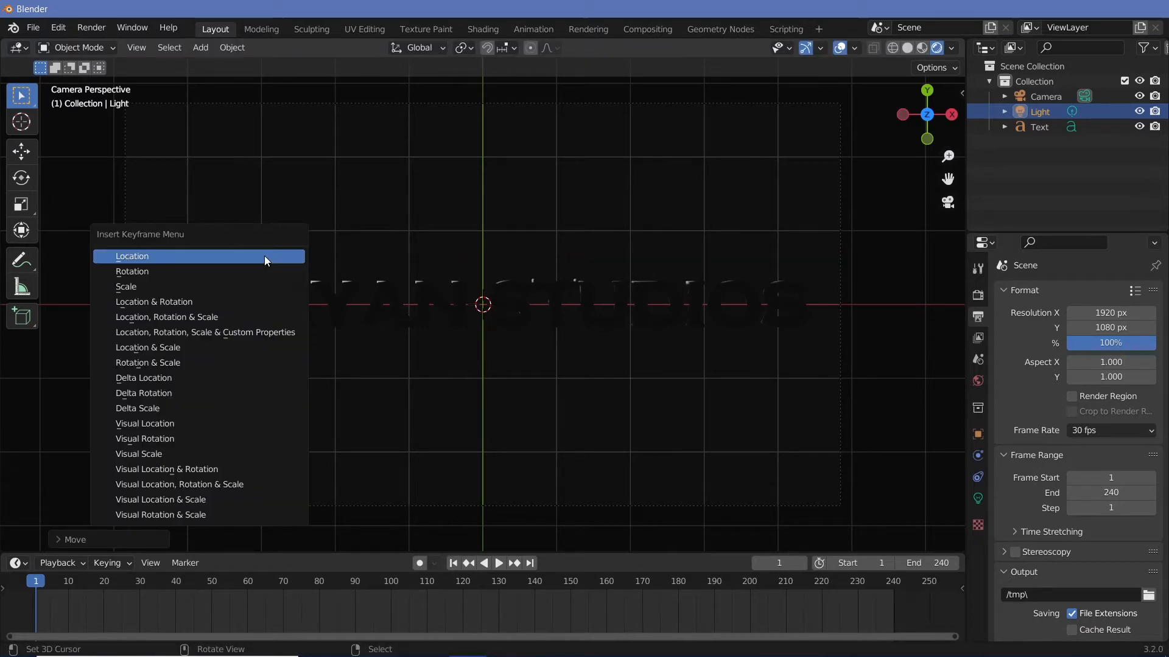
left_click(253, 255)
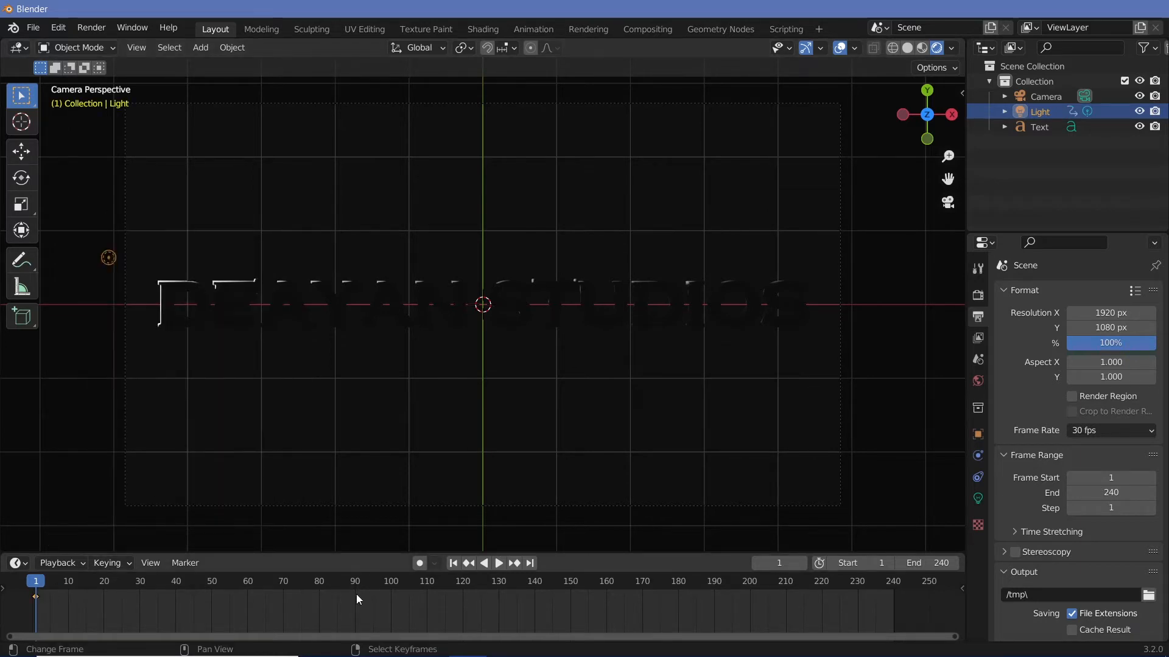
- At frame 240, move the light about 10.4 m along X past the text's last letter and insert a Location keyframe
left_click(895, 600)
key("g")
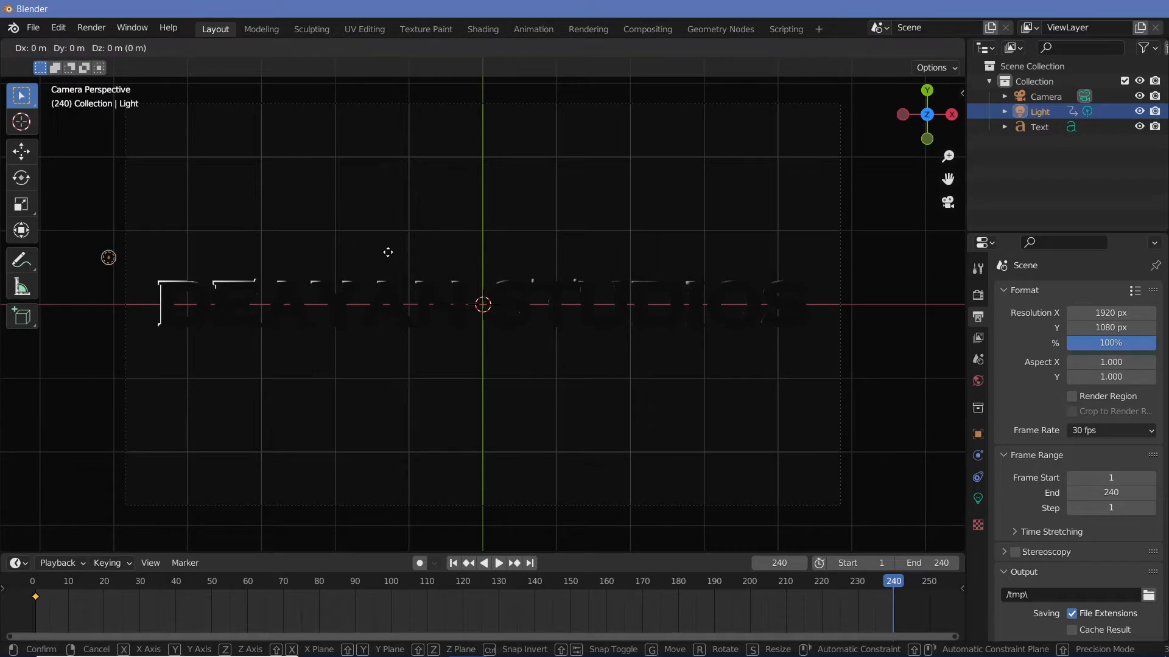
key("x")
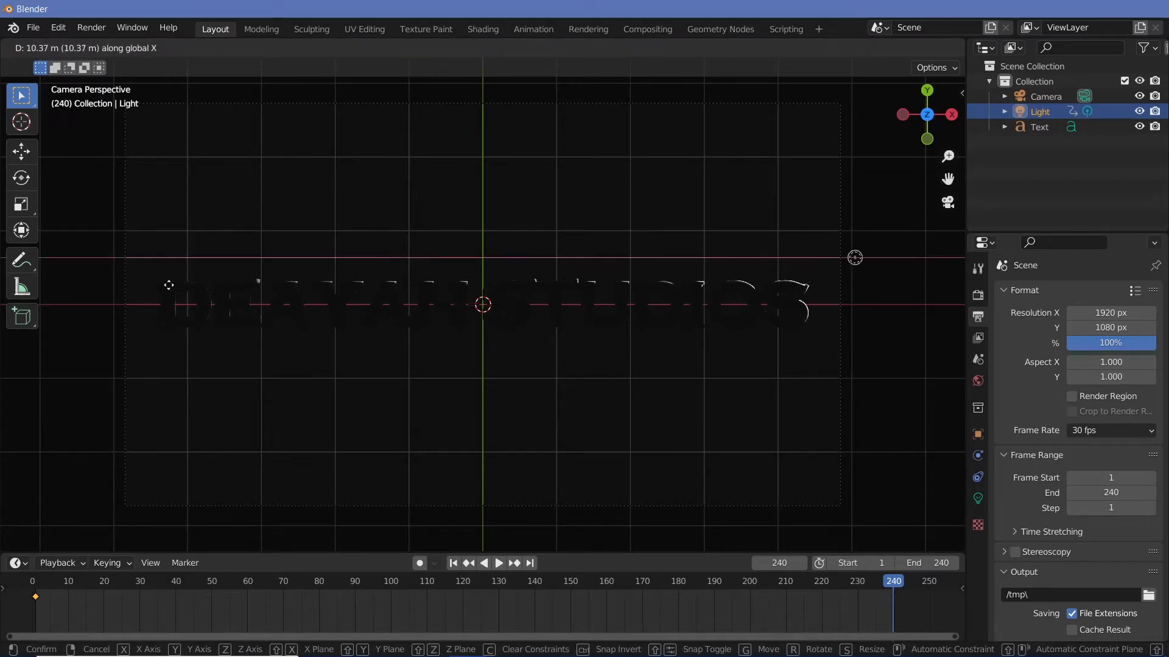
left_click(327, 294)
key("i")
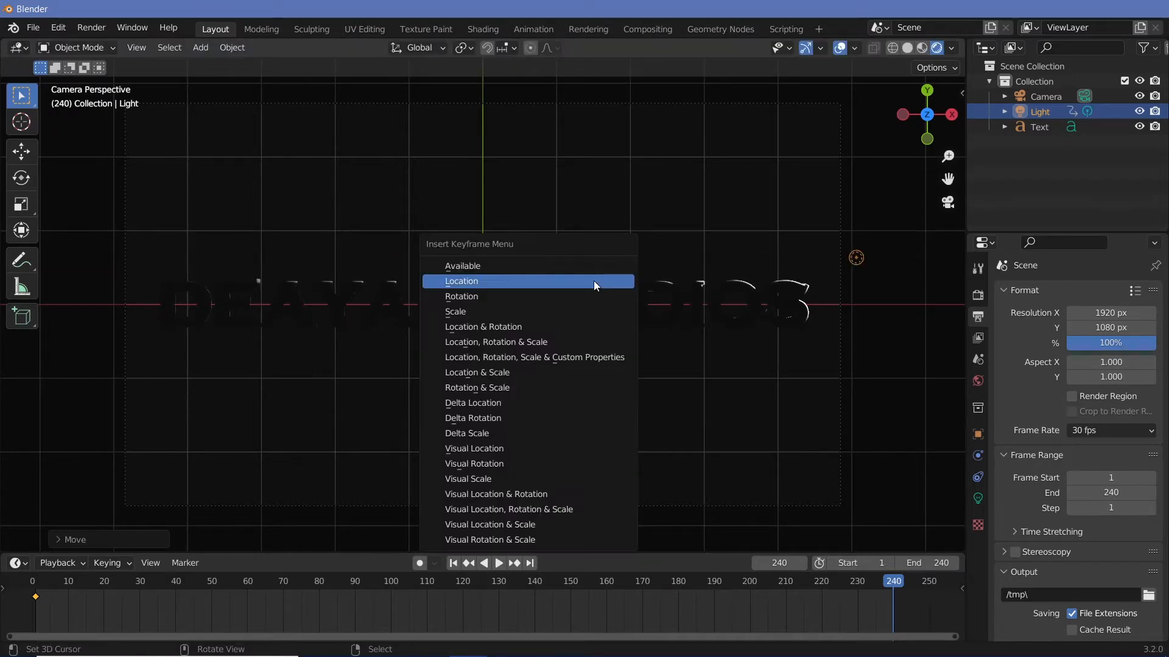
left_click(594, 280)
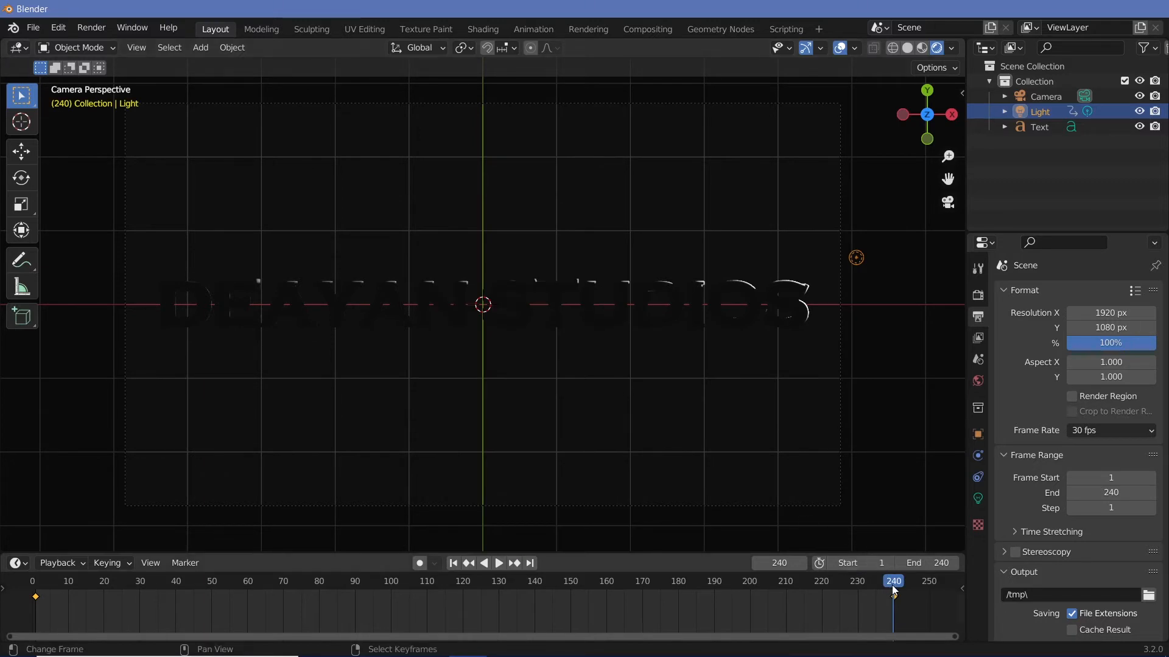
- Play the animation from the beginning to check how the light sweeps across the text
left_click_drag(892, 585, 122, 584)
key("space")
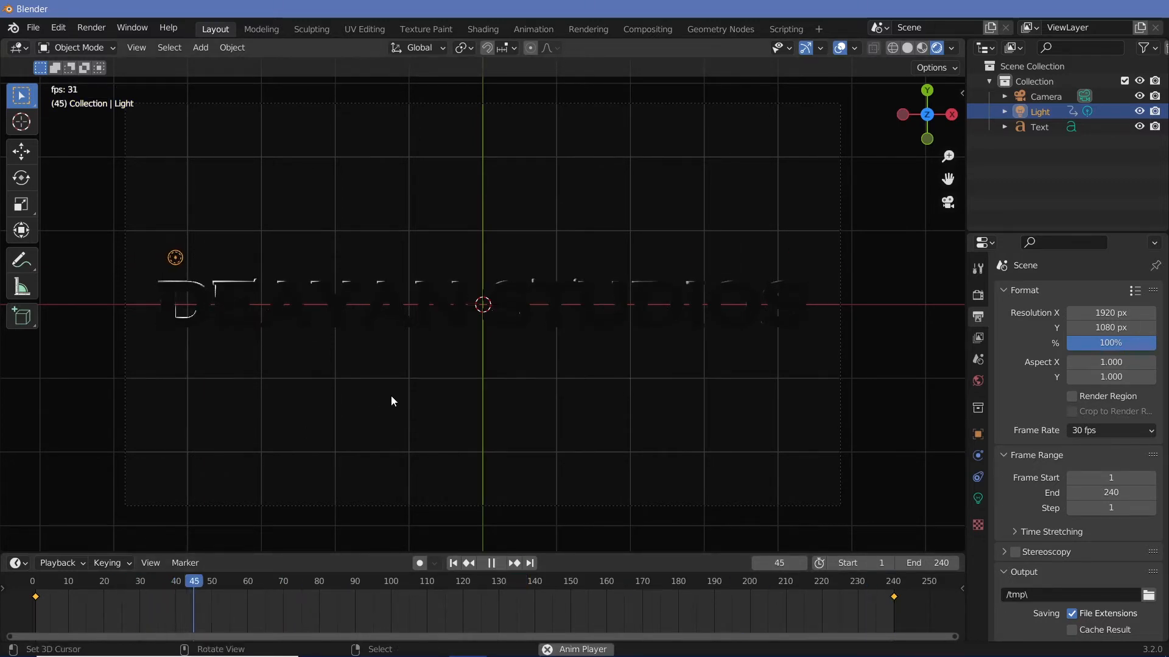
key("space")
key("space")
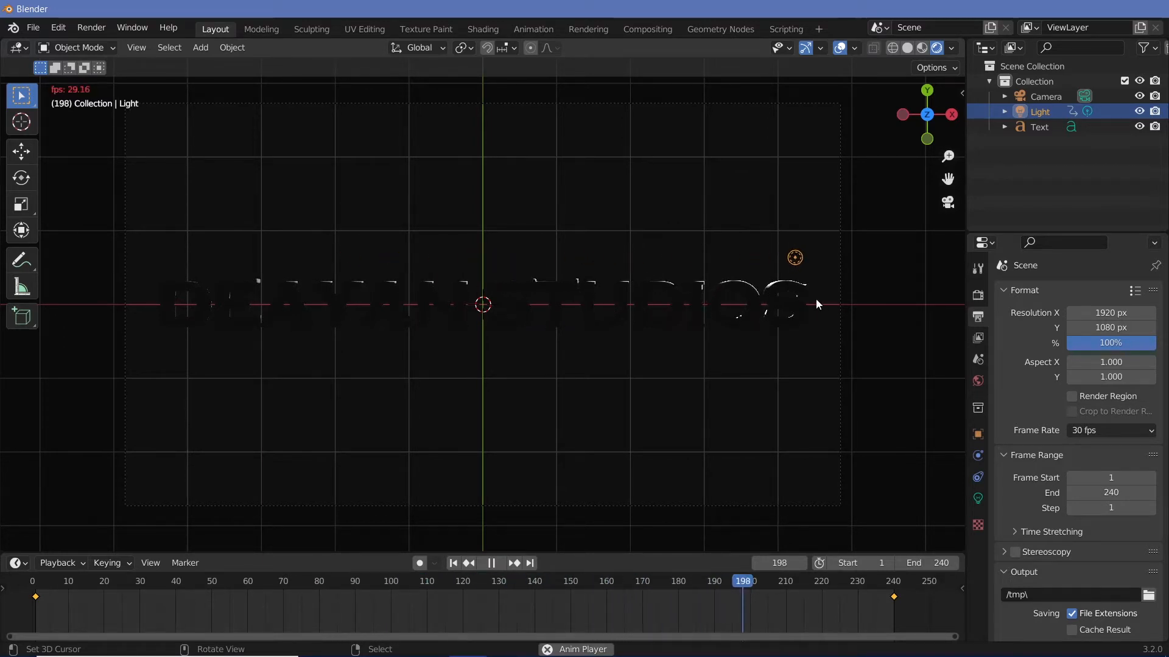
key("space")
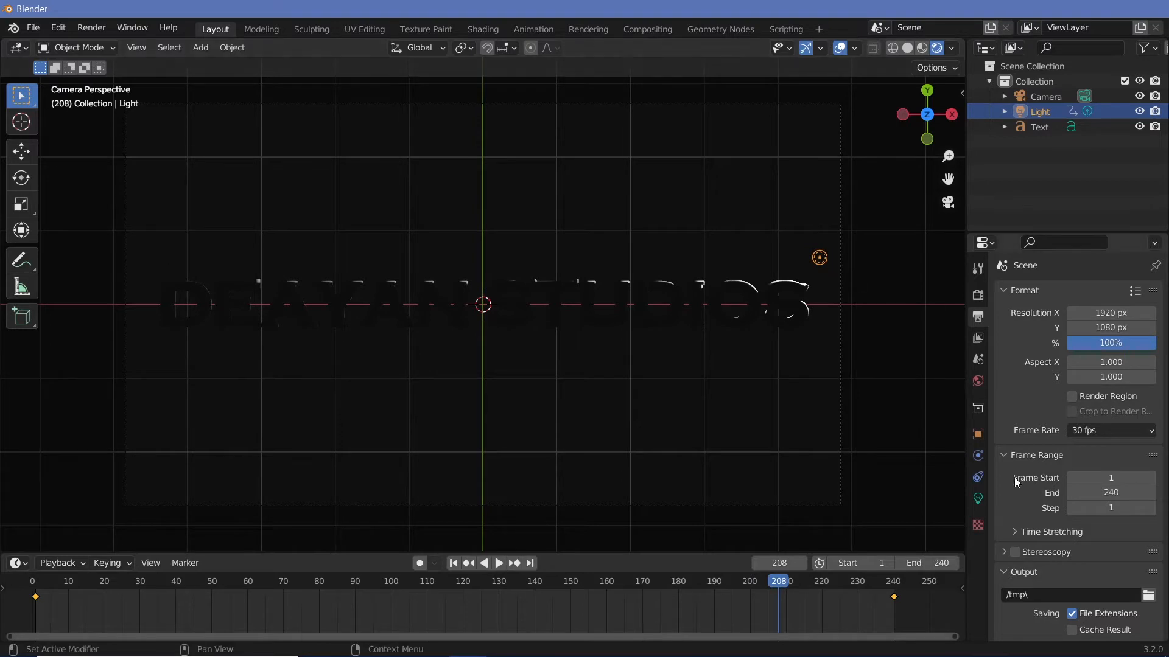
- Change the light's color to saturated cyan and set its power to 10000 W
left_click(978, 498)
left_click(1113, 380)
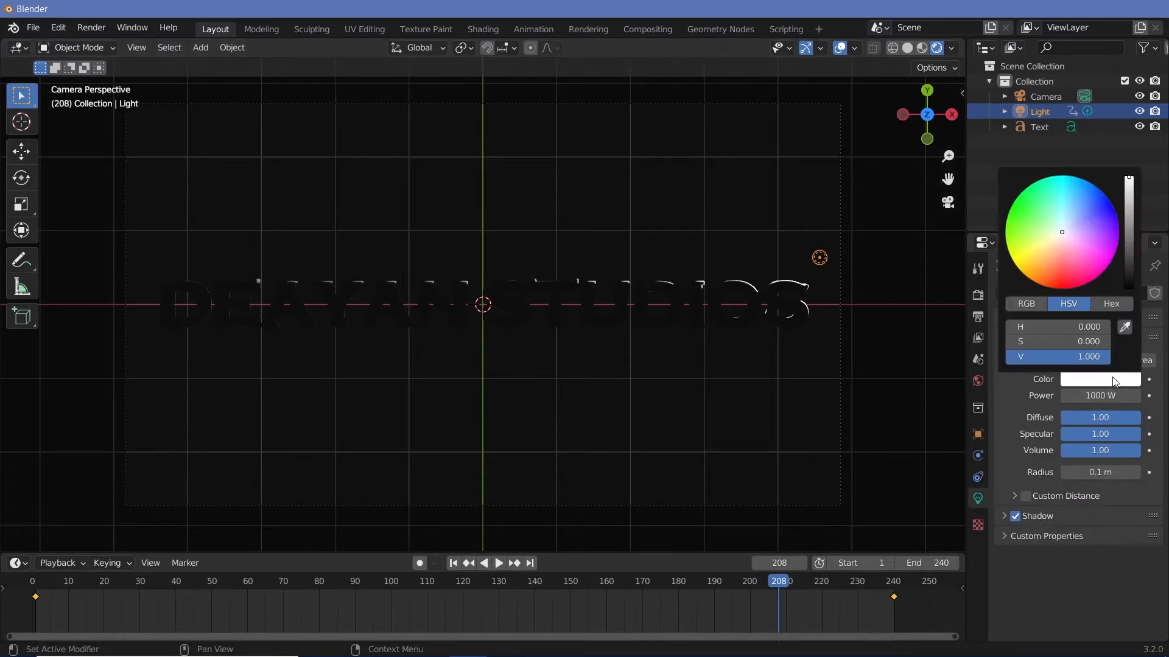
left_click(1065, 176)
left_click_drag(1065, 175, 1063, 174)
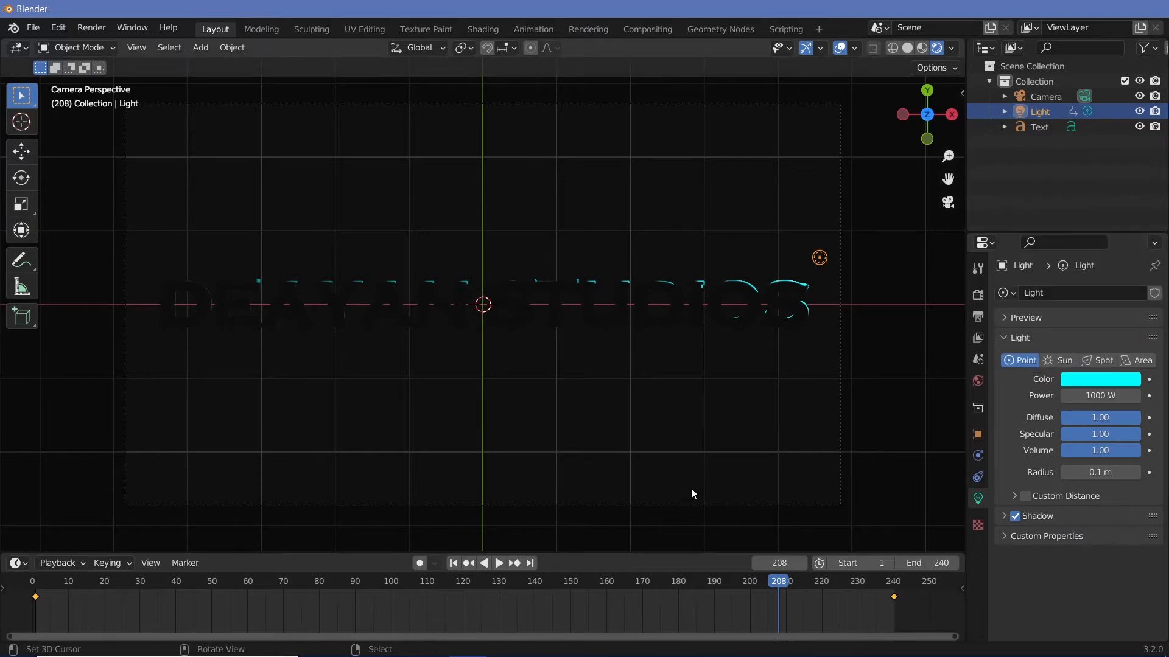
left_click(1102, 394)
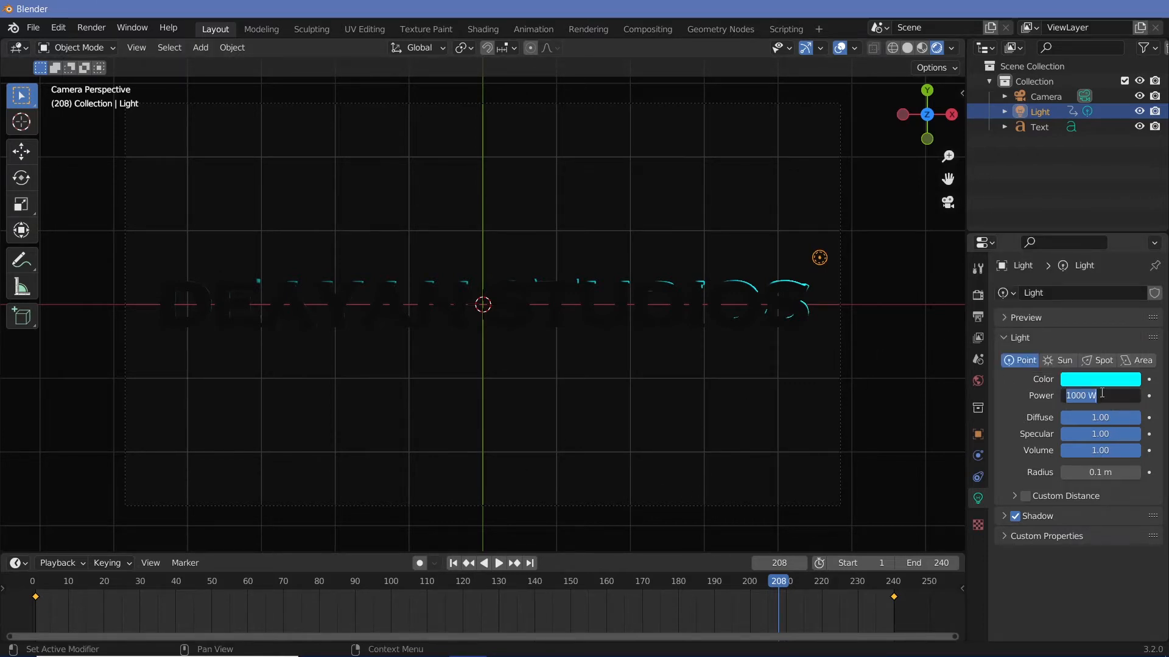
type("10000")
key("Return")
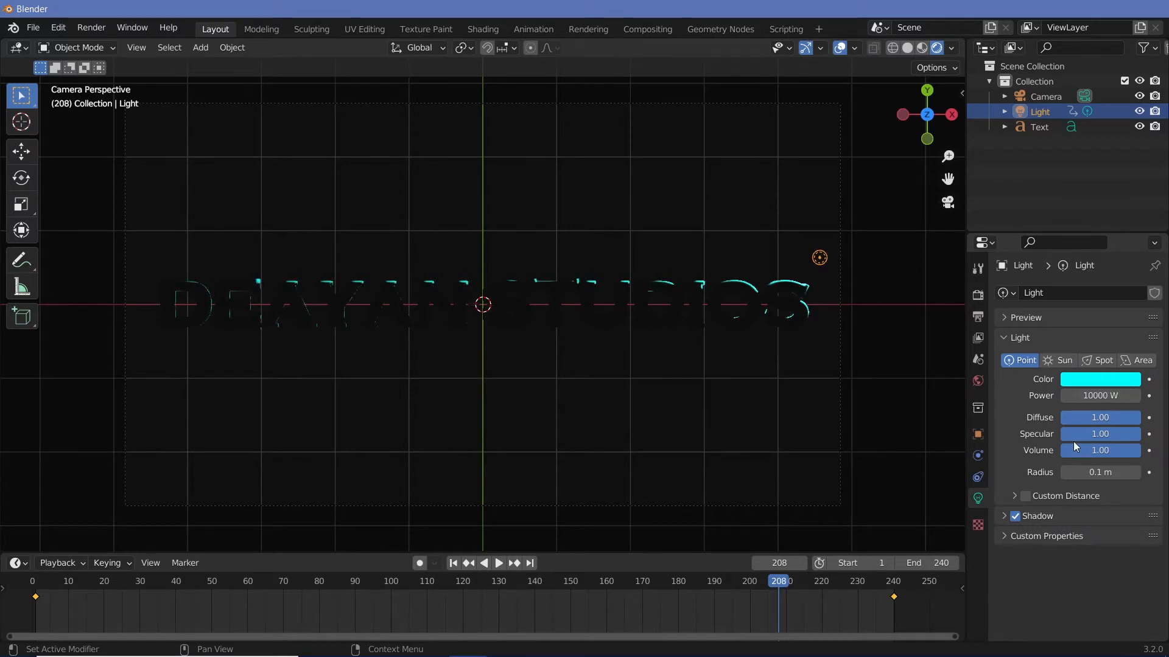
- Enable Bloom, Ambient Occlusion and Screen Space Reflections for the Eevee render
left_click(977, 295)
left_click(1015, 419)
left_click(1014, 399)
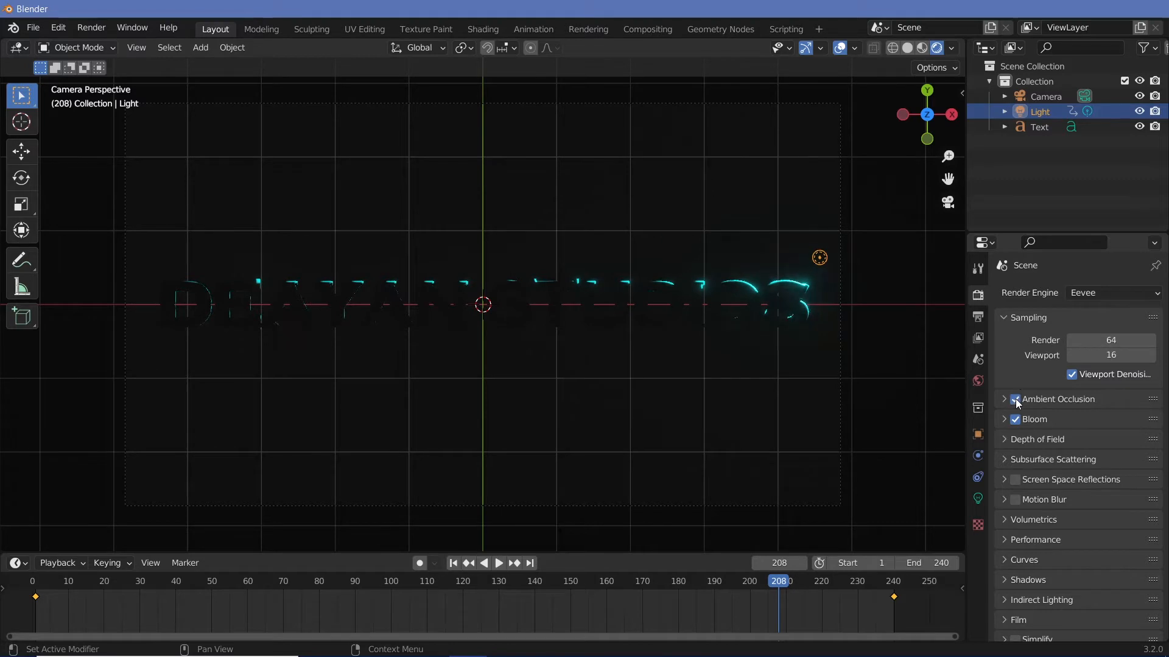
left_click(1013, 481)
- Set the Bloom effect's clamp to 4
left_click(1003, 419)
left_click(1093, 524)
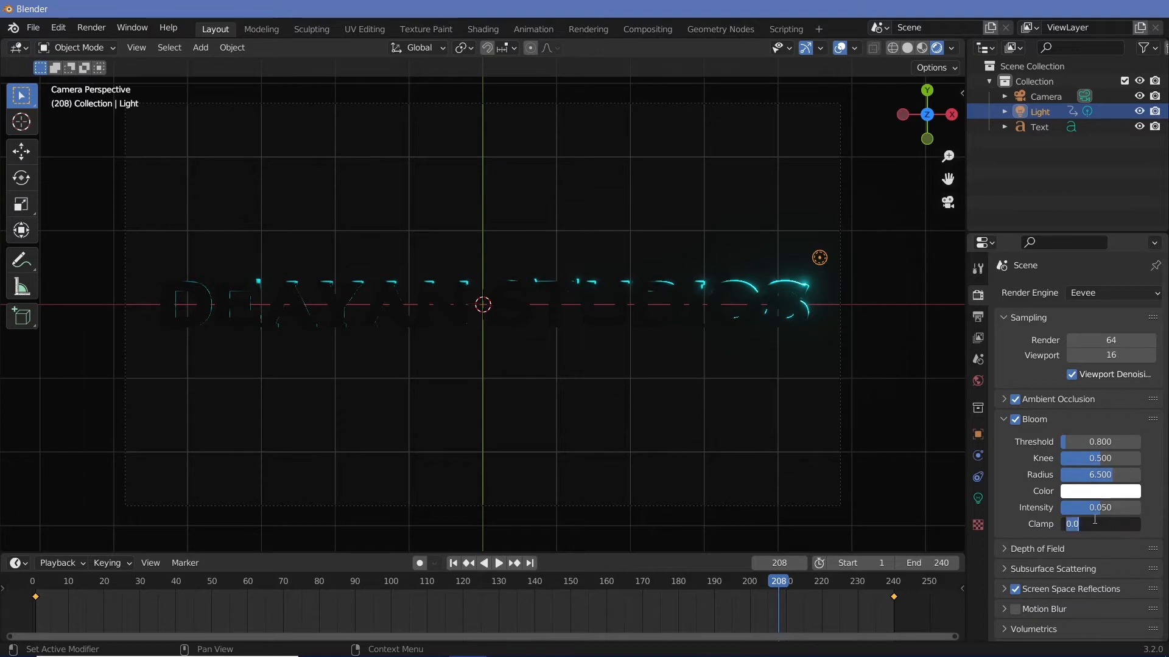
type("4")
key("Return")
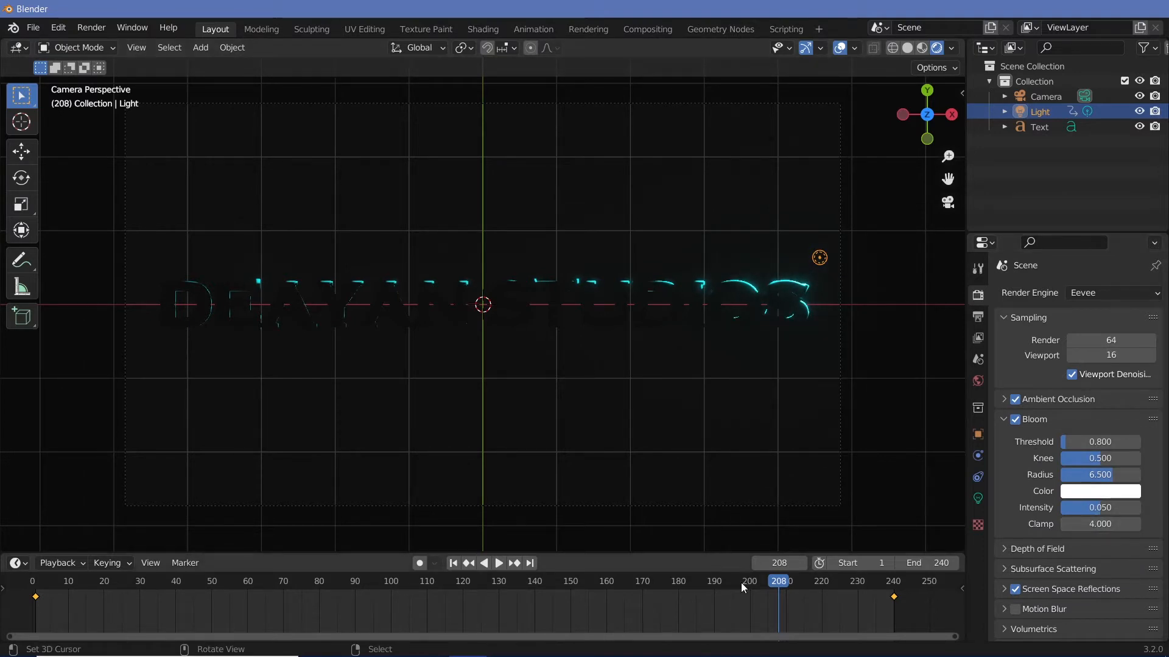
- Rewind and play the animation to preview the cyan glow passing over the title
left_click_drag(753, 587, 140, 566)
key("space")
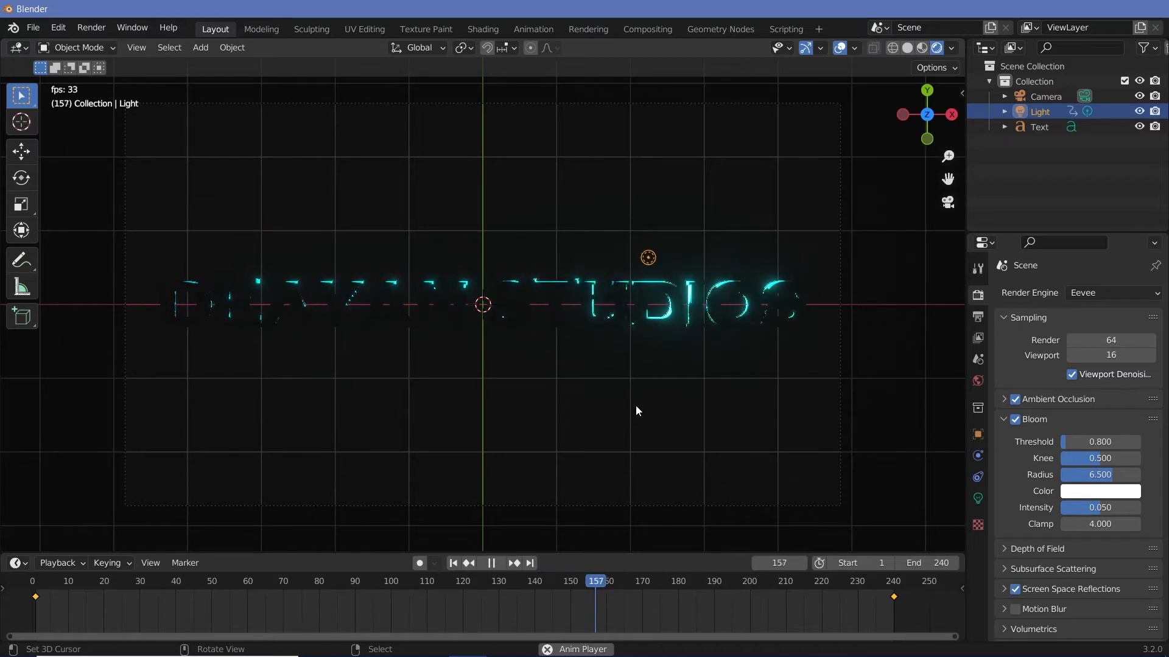
key("space")
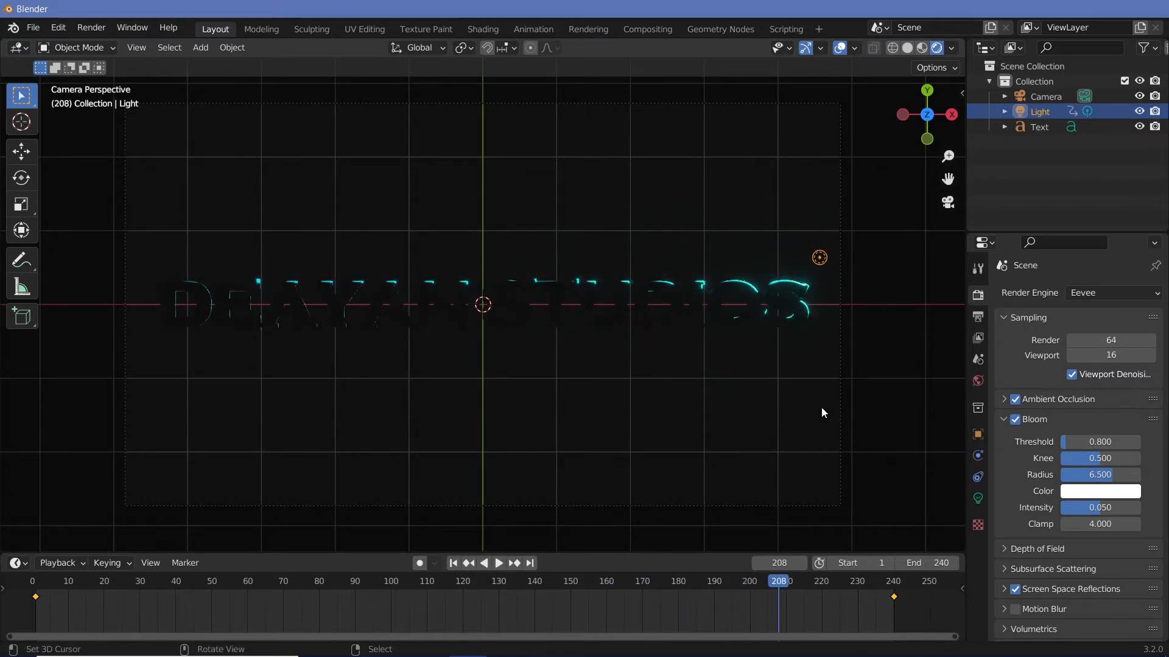
- Set the text's character spacing to 10 at frame 1 and insert a keyframe on it
left_click(516, 301)
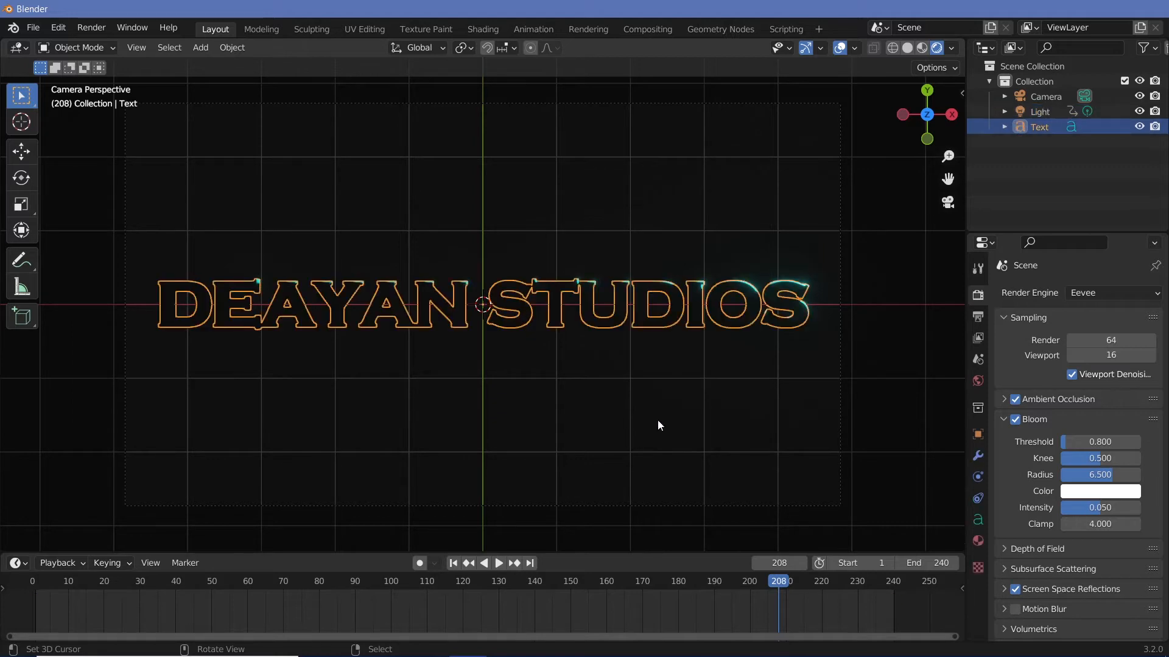
left_click(38, 583)
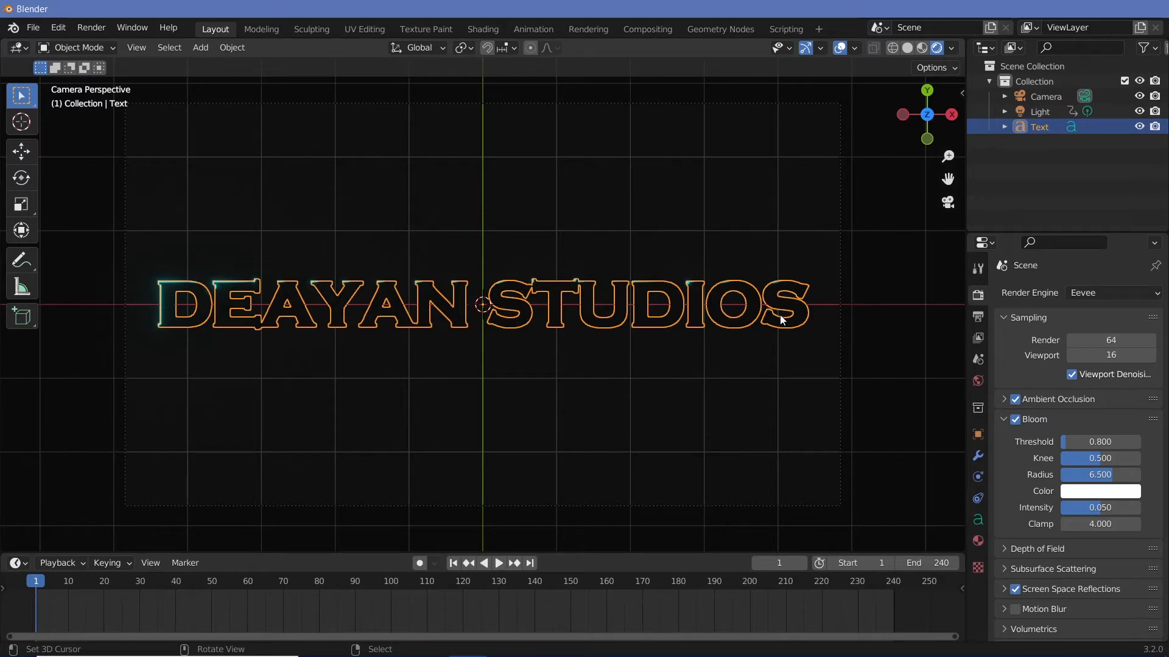
left_click(978, 522)
scroll(1077, 426, "down", 15)
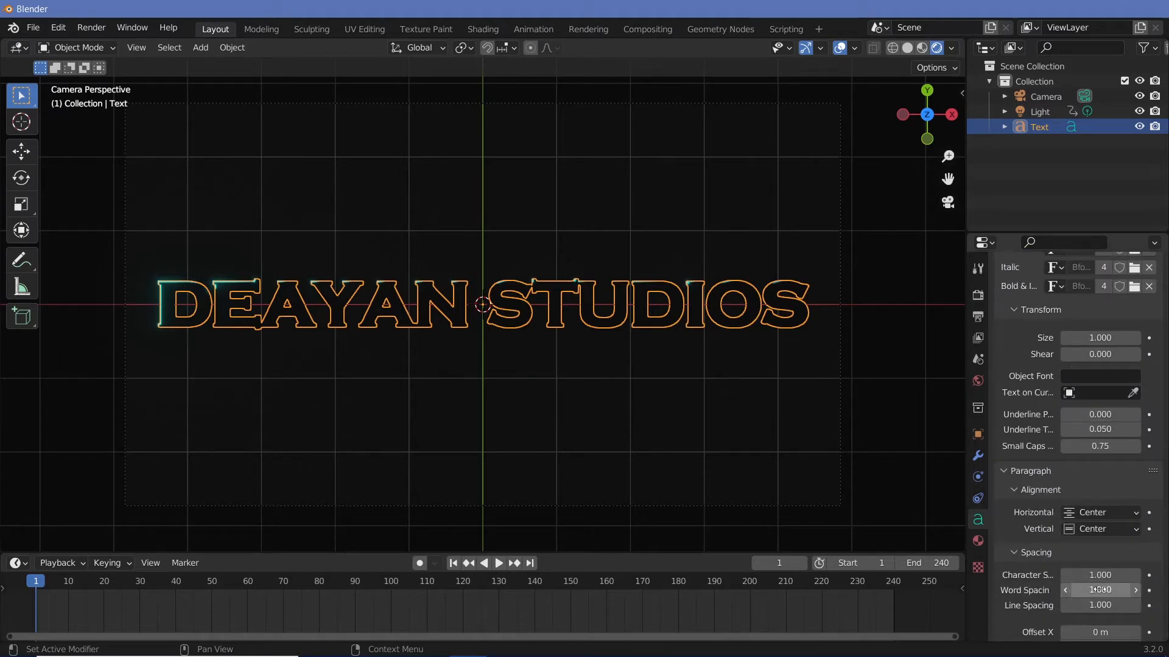
left_click_drag(1094, 577, 1166, 577)
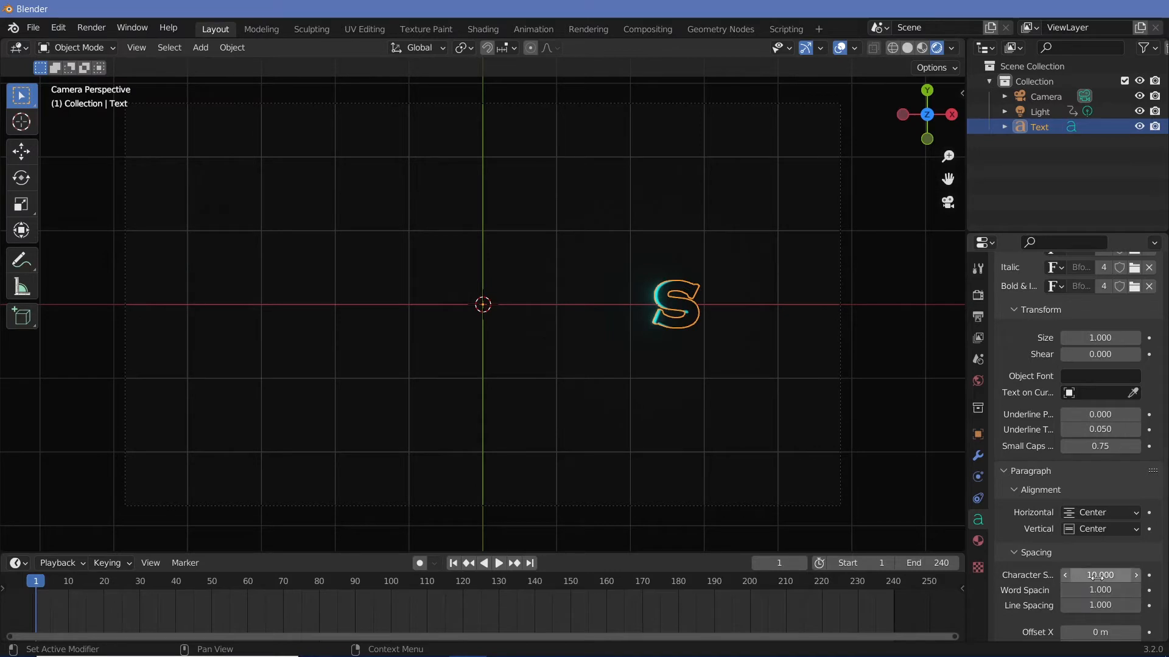
key("i")
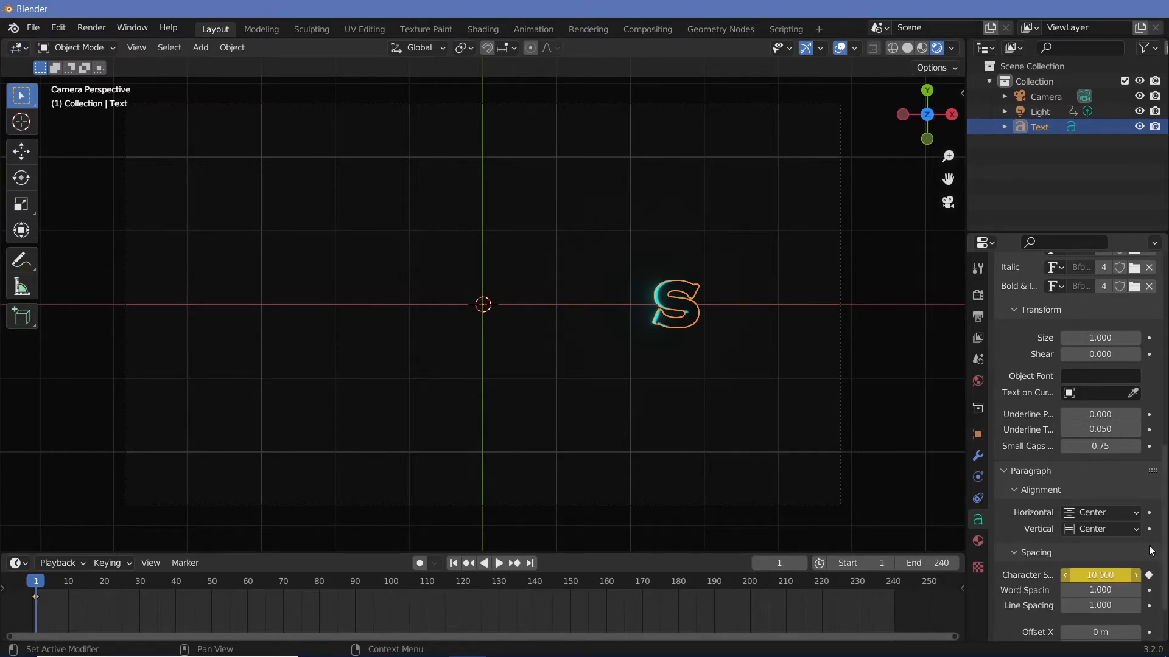
scroll(1095, 577, "down", 3)
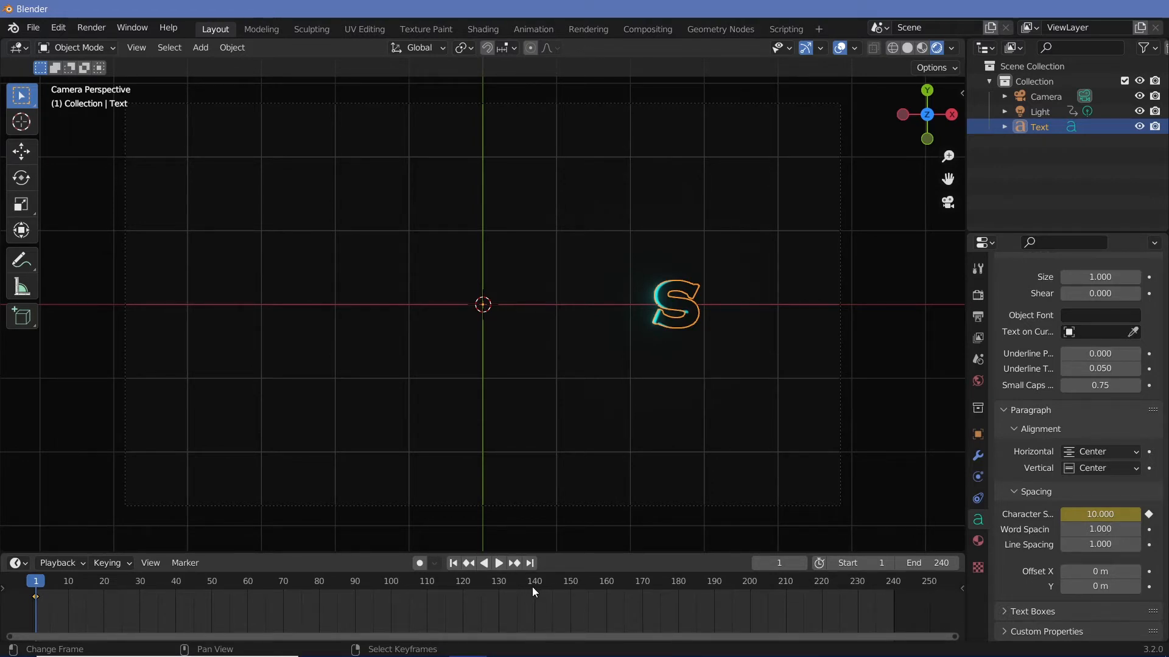
- At frame 140, set the text's character spacing to 1.1 and insert a keyframe on it
left_click(536, 603)
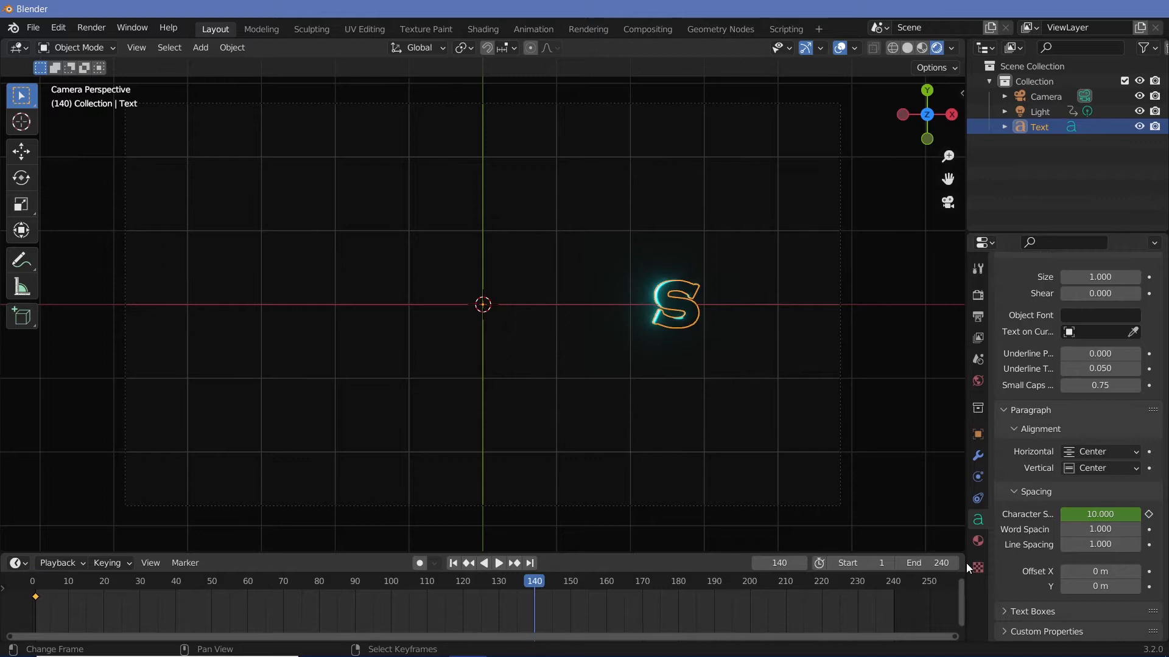
left_click_drag(1106, 515, 871, 515)
left_click(1106, 515)
type("1")
key("Return")
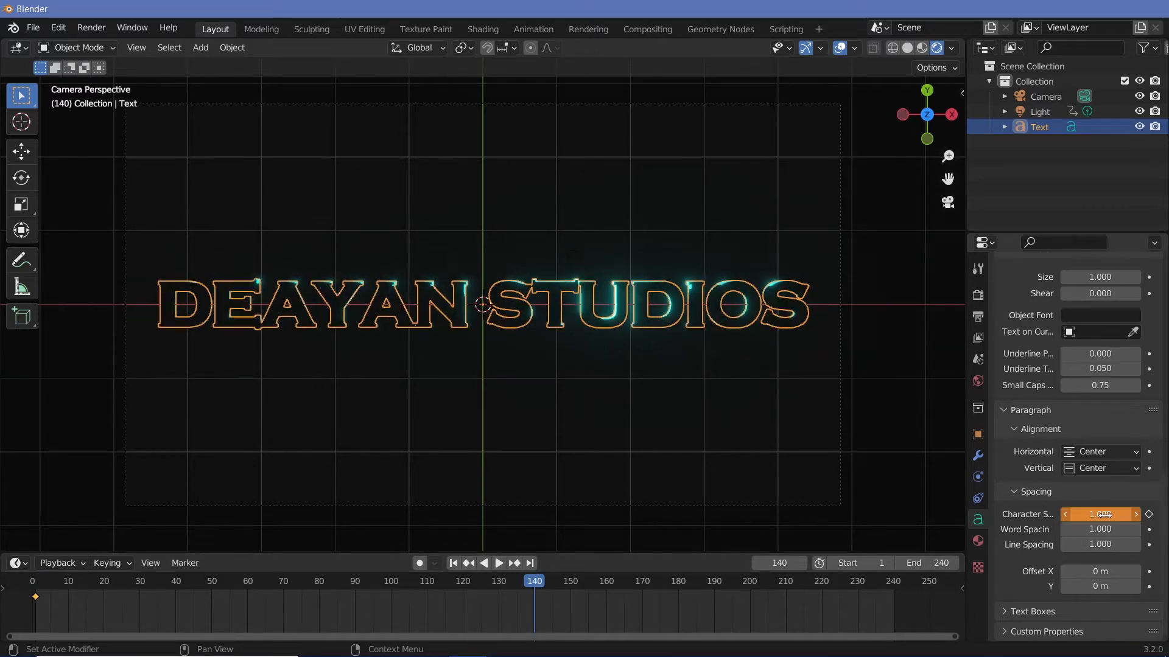
left_click(1105, 515)
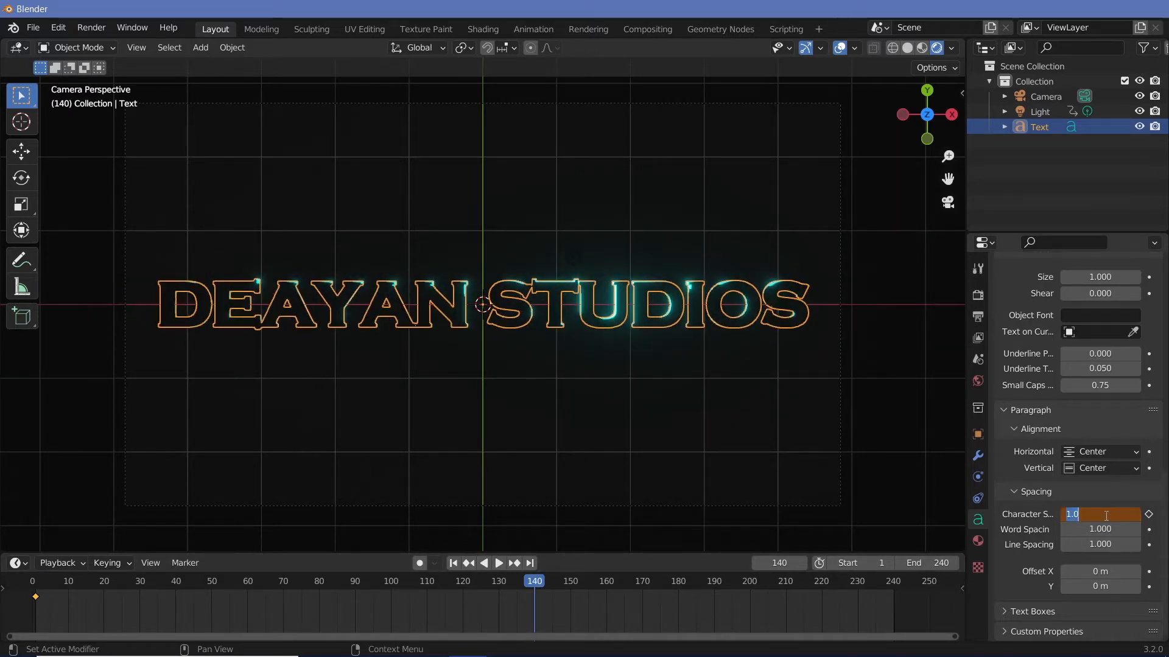
key("Return")
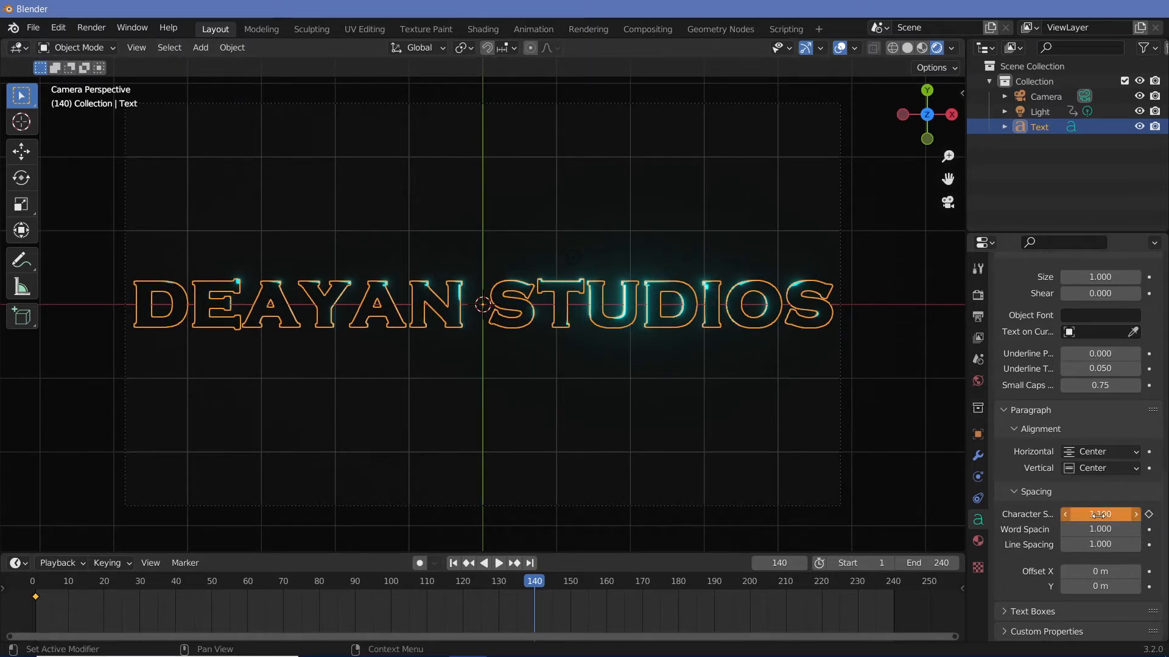
key("i")
- Return to the early frames and play the animation to preview the title's letters closing together
left_click_drag(526, 581, 87, 586)
key("space")
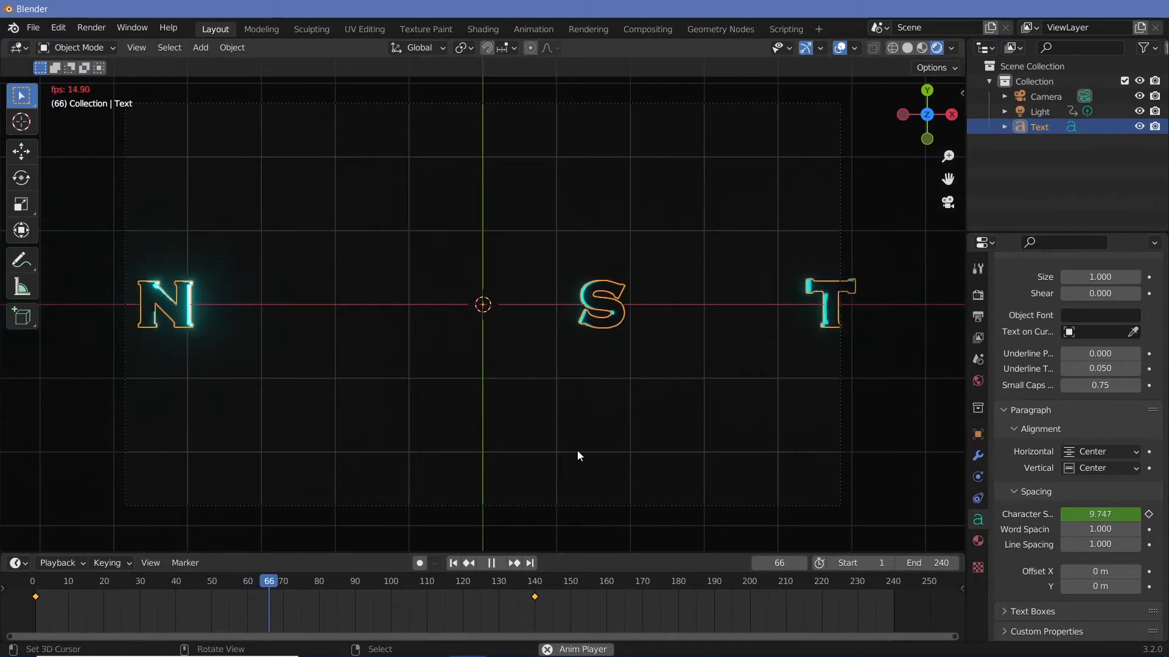
key("space")
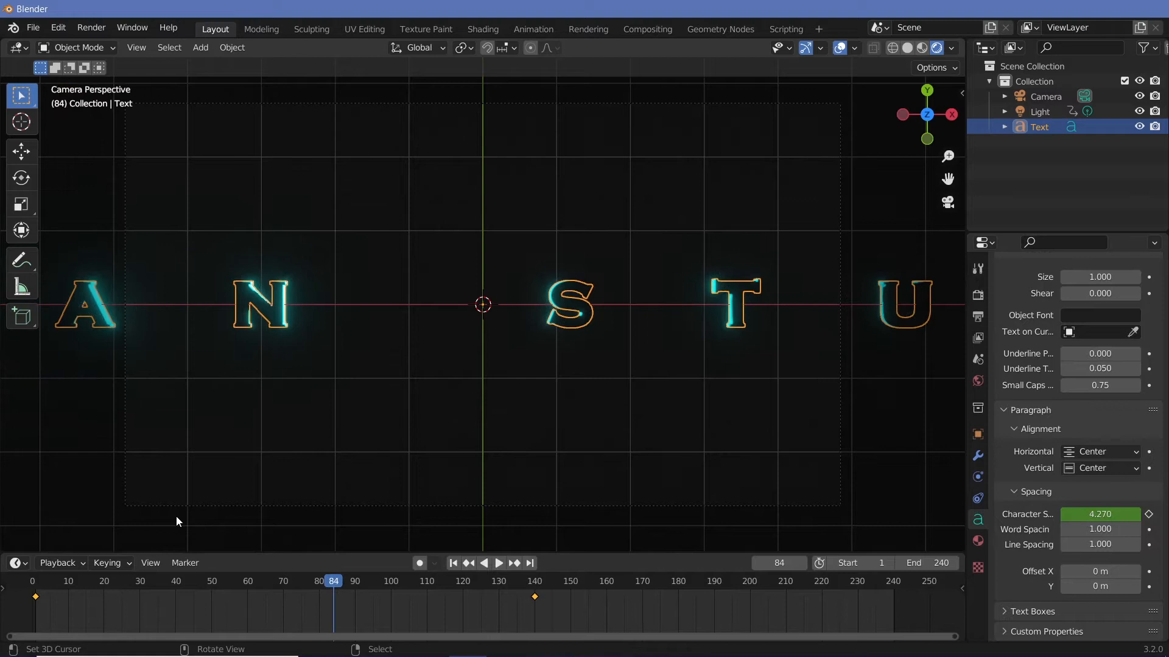
- Set the playback sync to Frame Dropping and replay the animation from the beginning
left_click(75, 564)
left_click(119, 281)
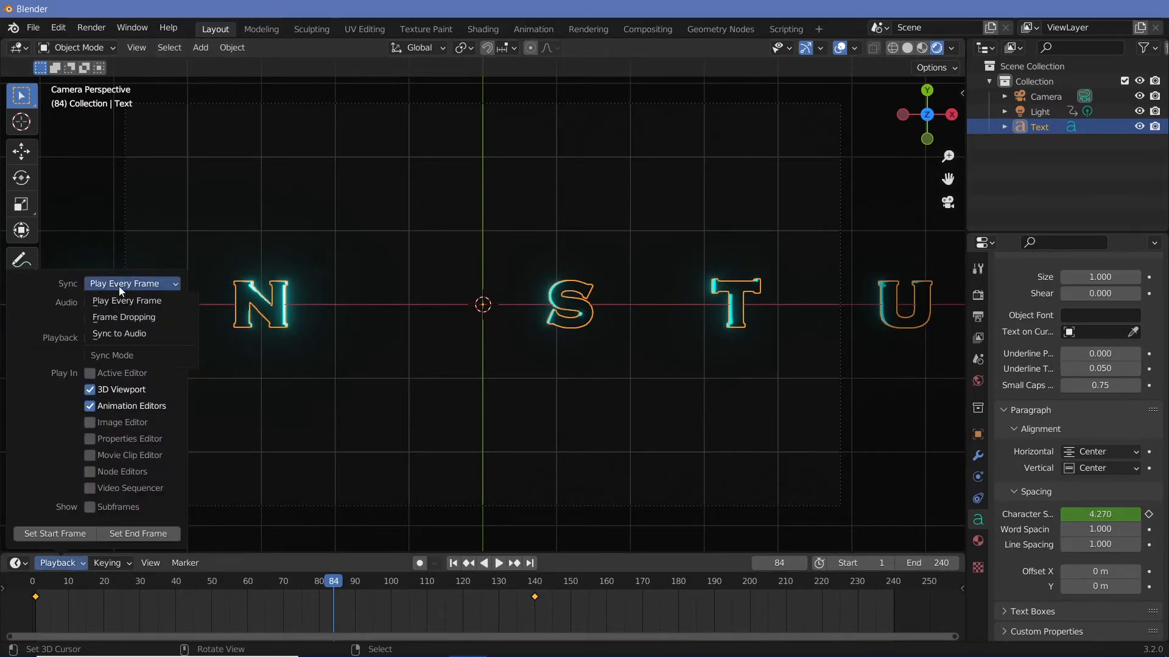
left_click(140, 320)
left_click_drag(316, 587, 31, 590)
key("space")
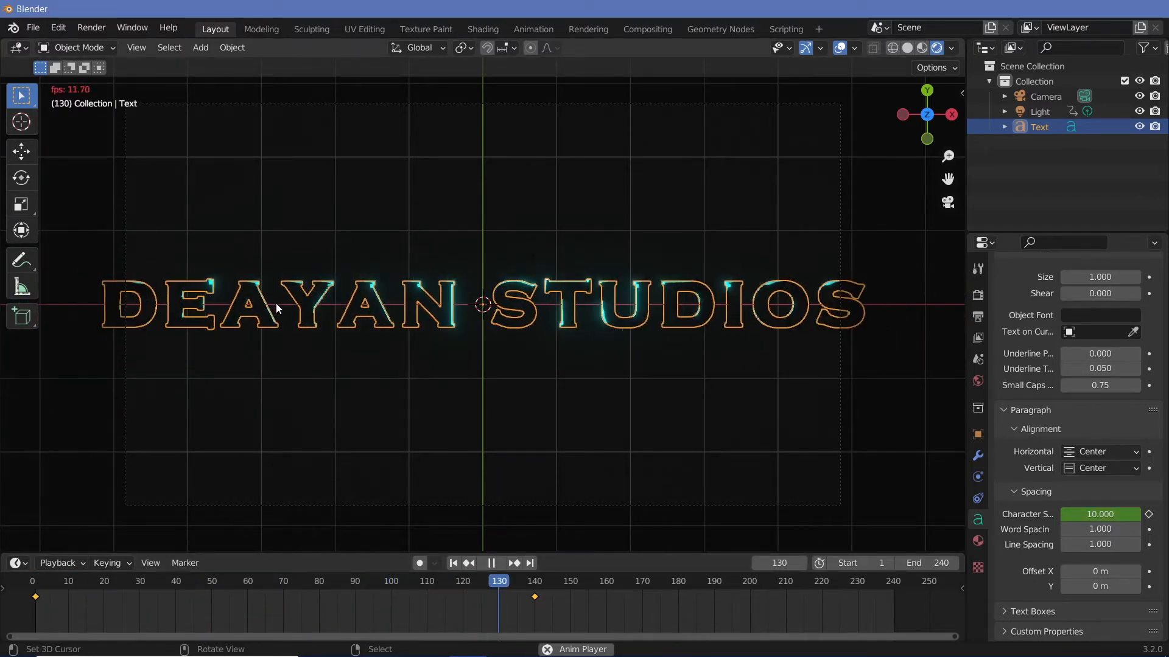
key("space")
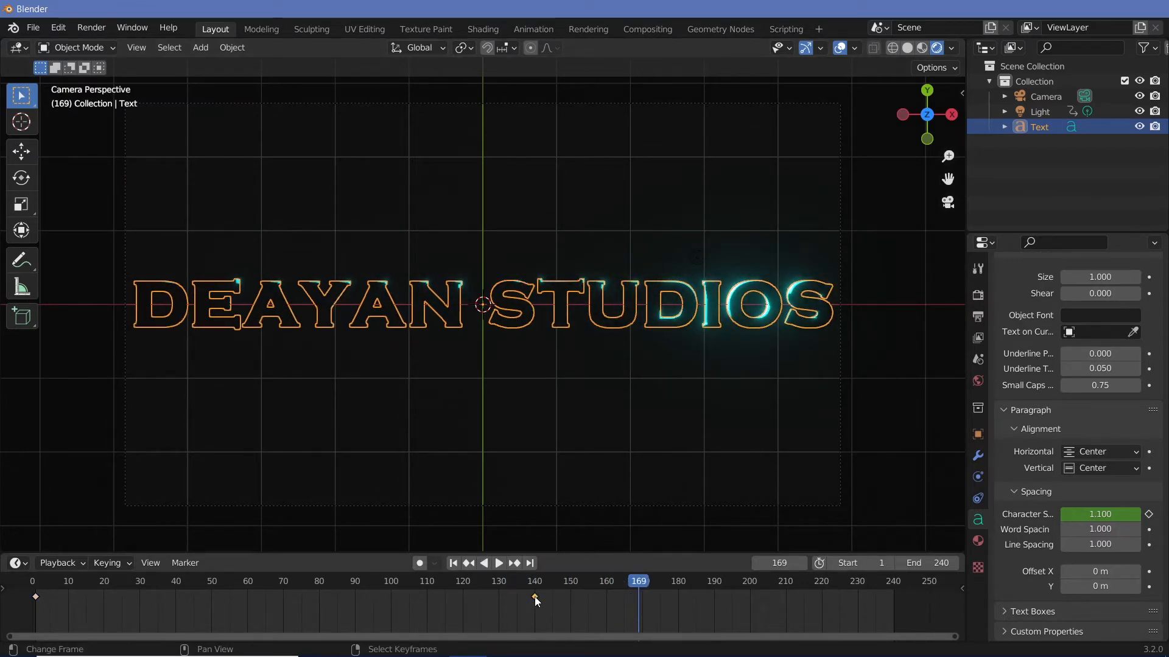
- Shift the text's second character spacing keyframe to frame 110 and replay the animation from near the start
left_click_drag(536, 597, 422, 609)
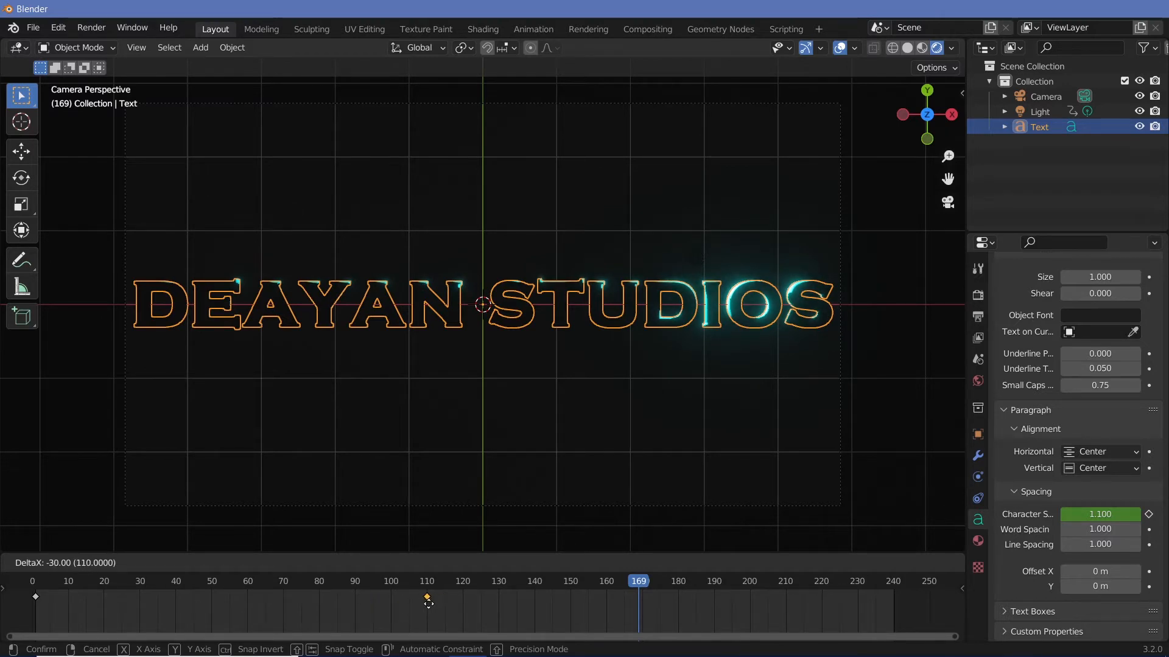
left_click_drag(428, 604, 126, 600)
key("space")
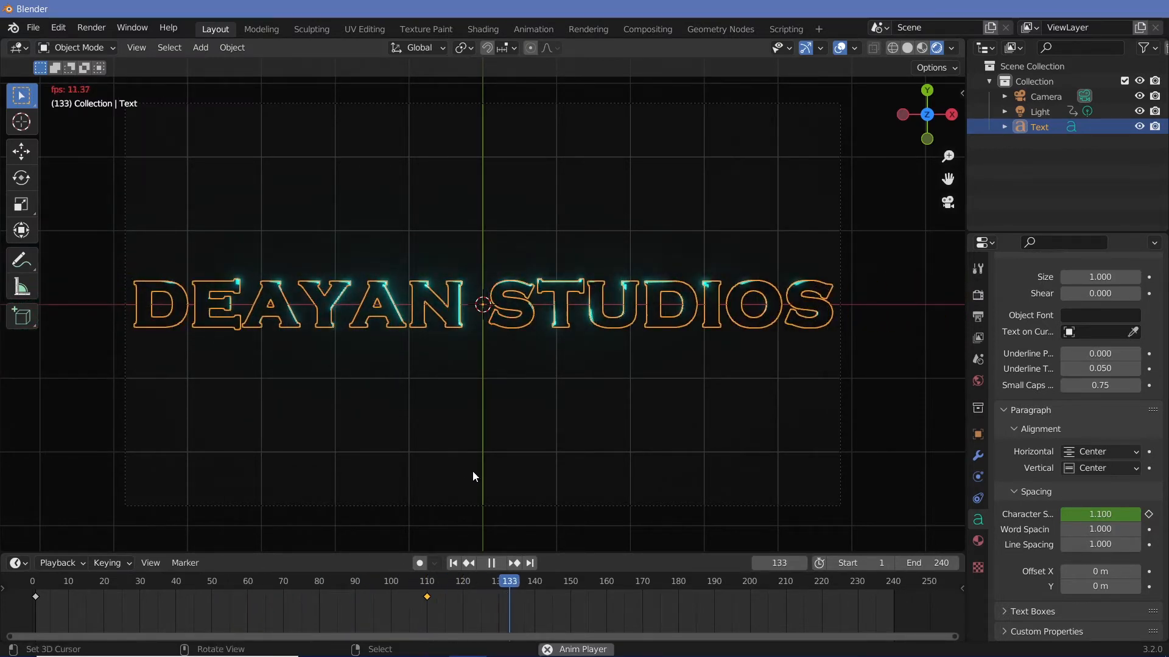
key("KP_0")
key("space")
- Add a Plain Axes empty at the centre of the scene
left_click(500, 506)
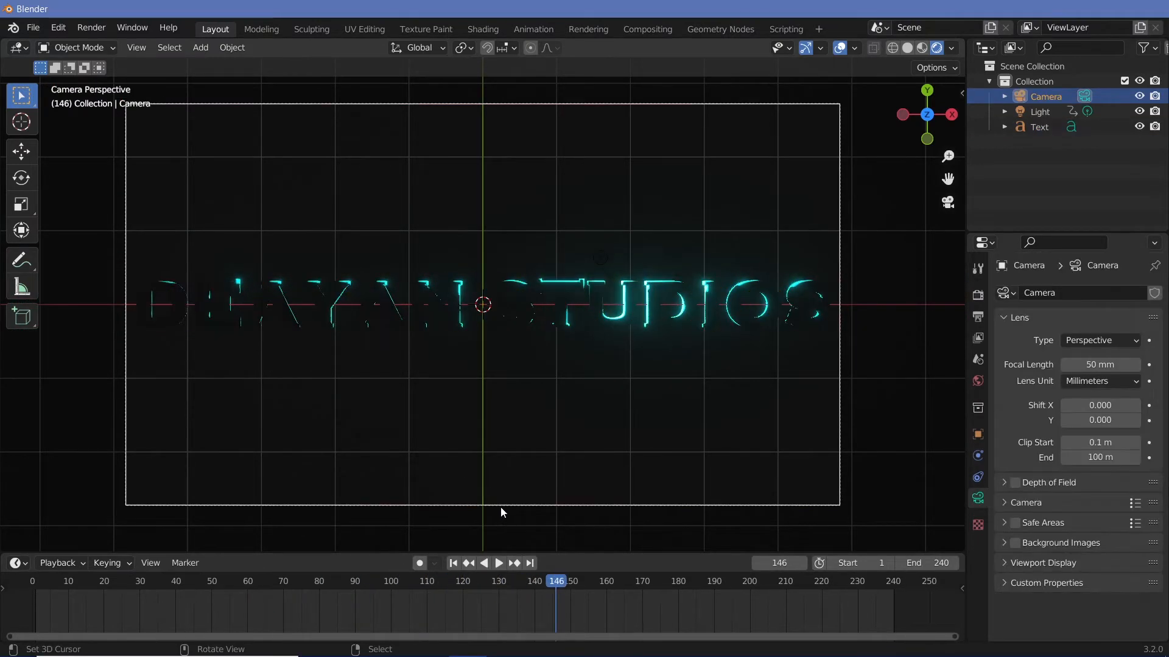
key("shift+a")
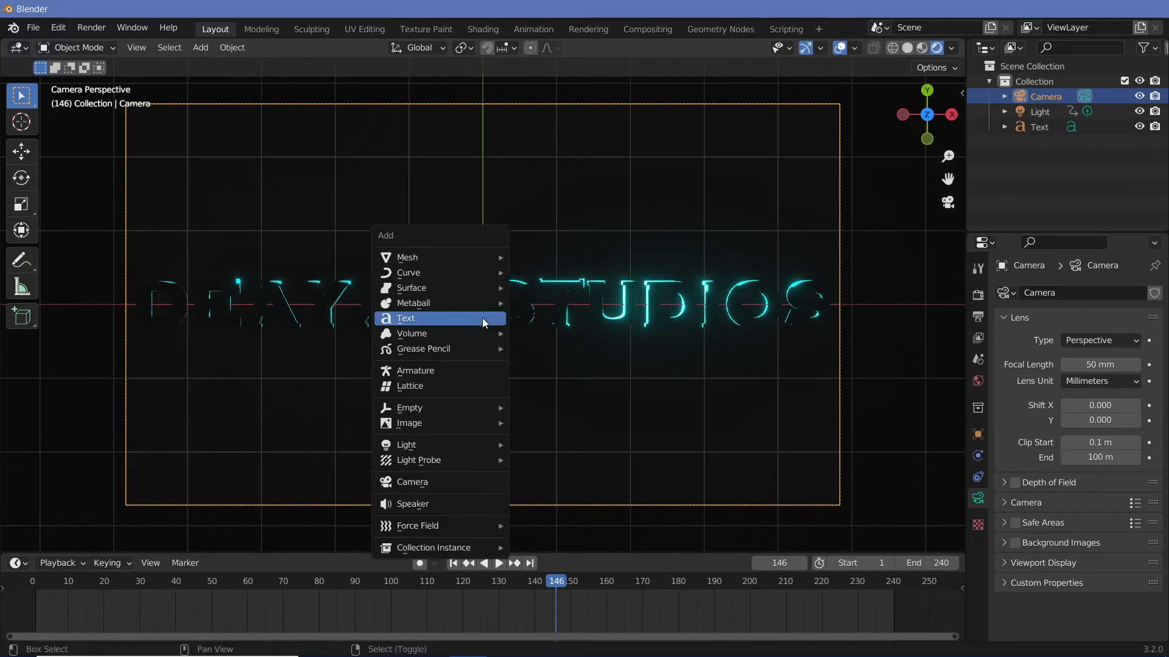
mouse_move(448, 414)
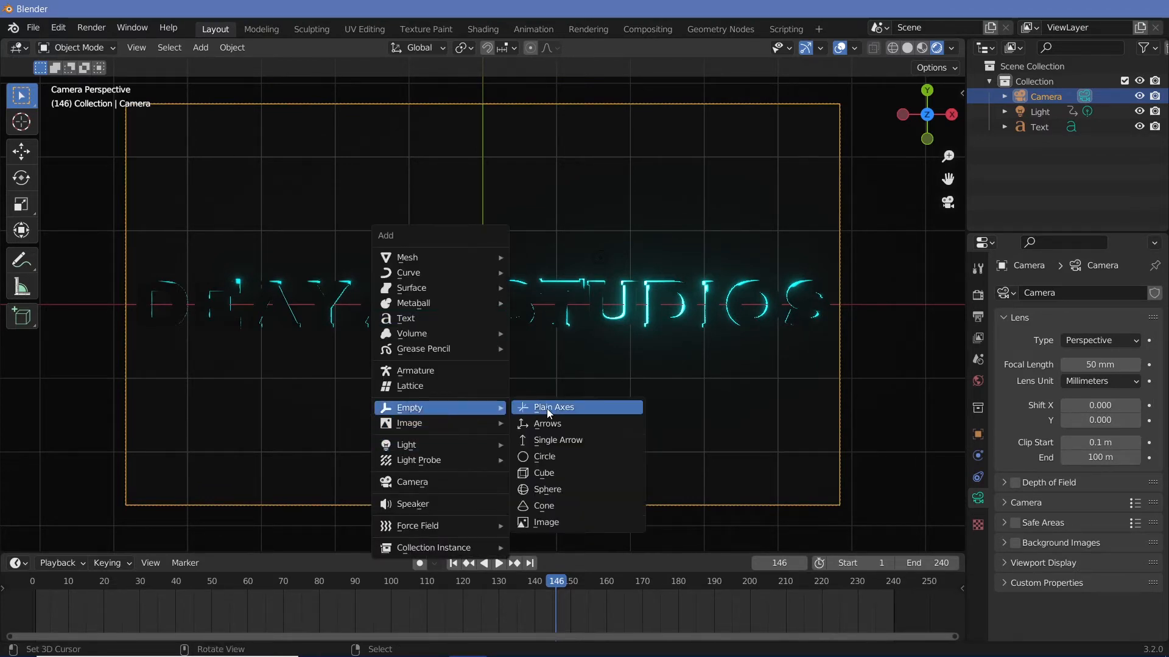
left_click(547, 408)
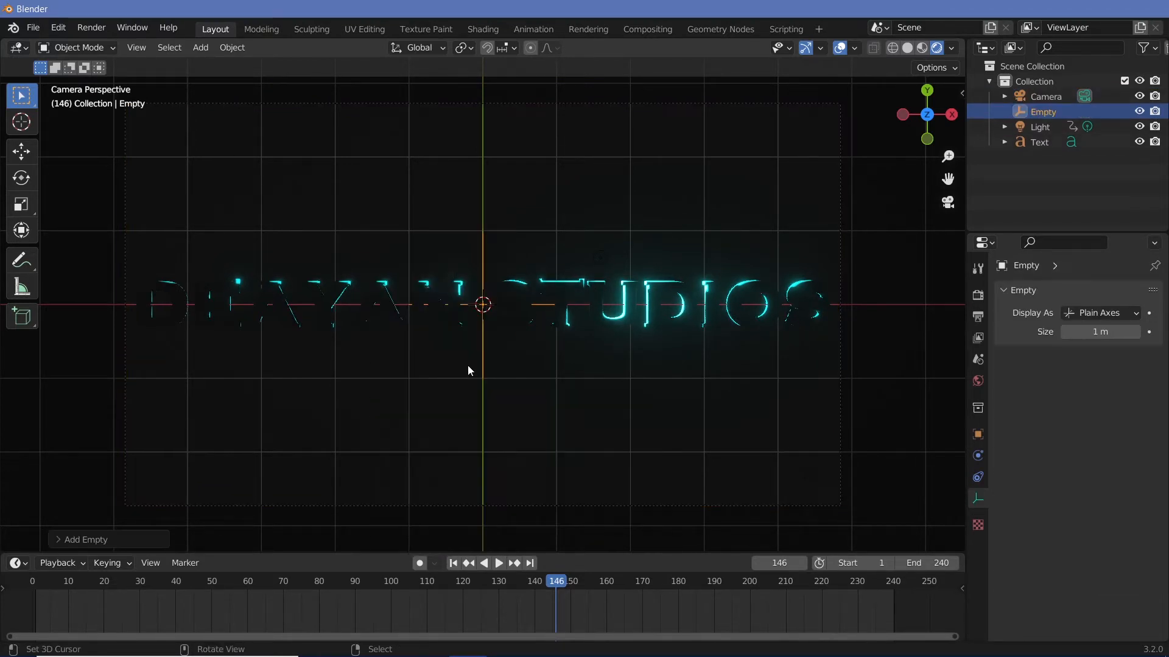
- Parent the camera to the empty with the Object option and try scaling the empty to test the zoom
left_click(840, 206)
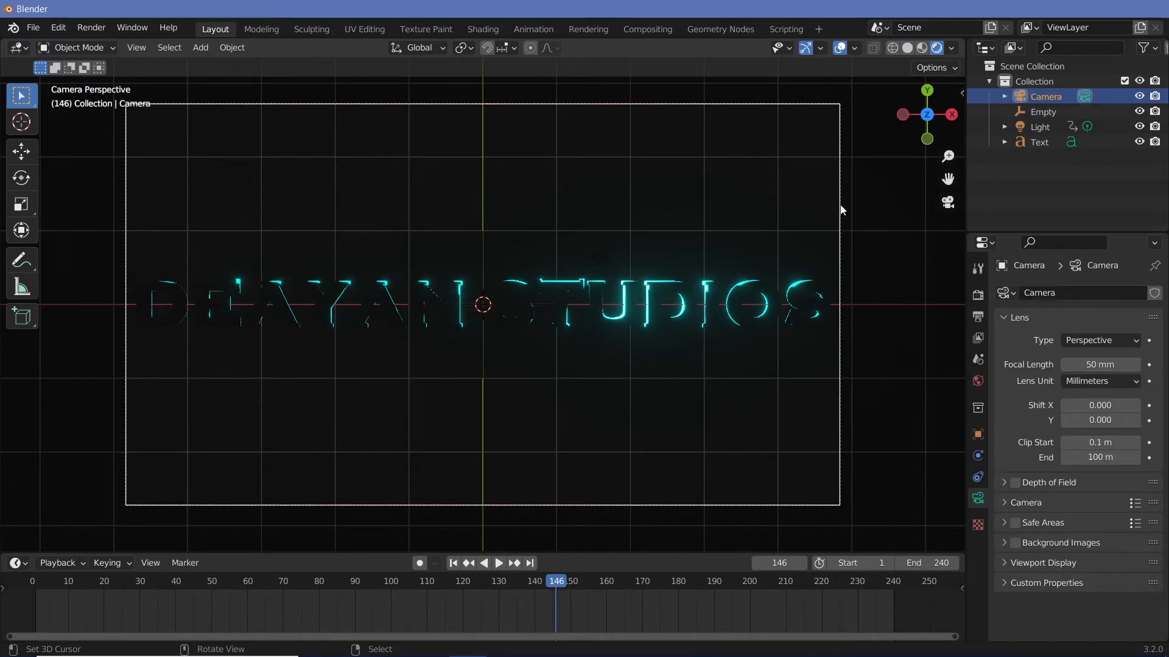
left_click(479, 250, "shift")
key("ctrl+p")
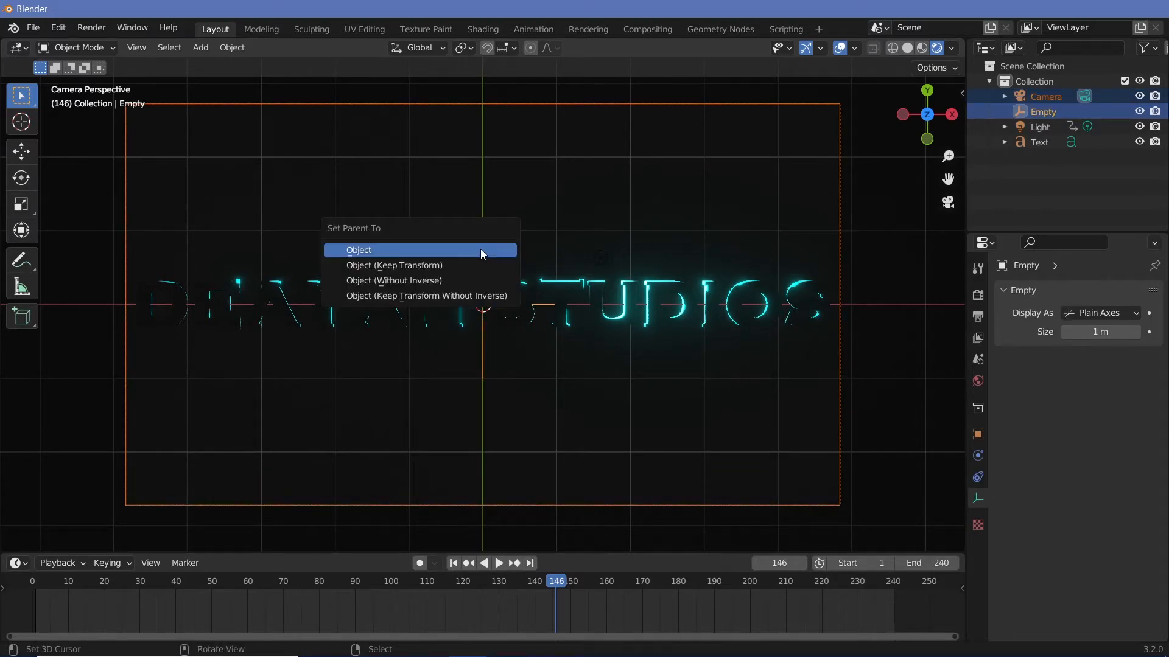
left_click(480, 249)
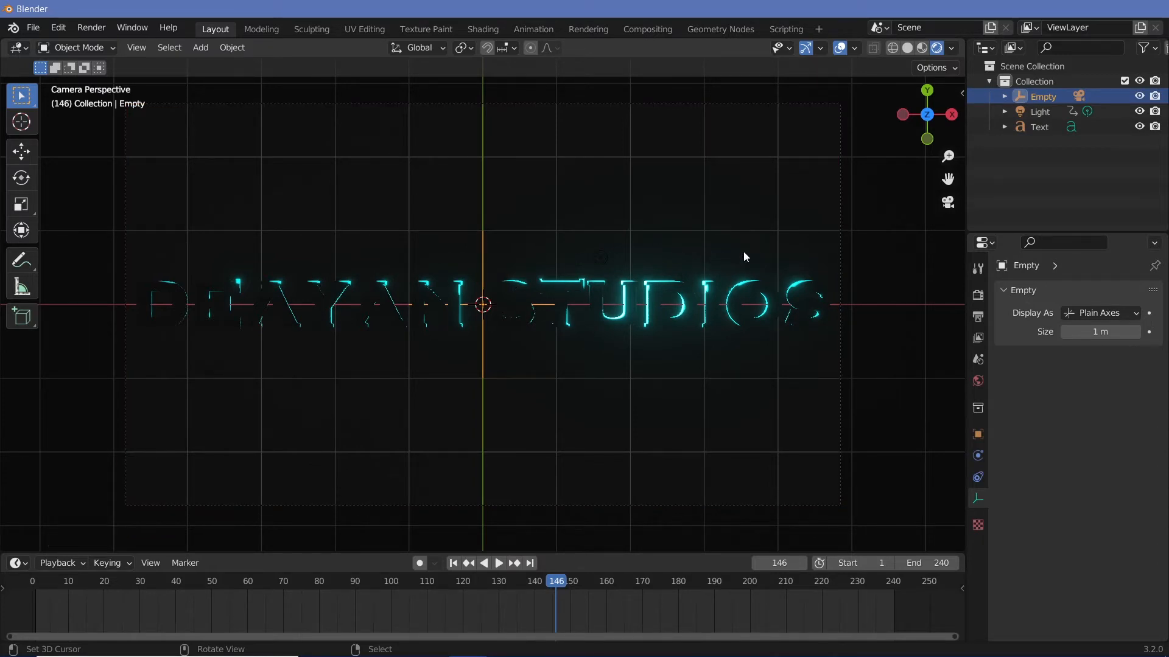
key("s")
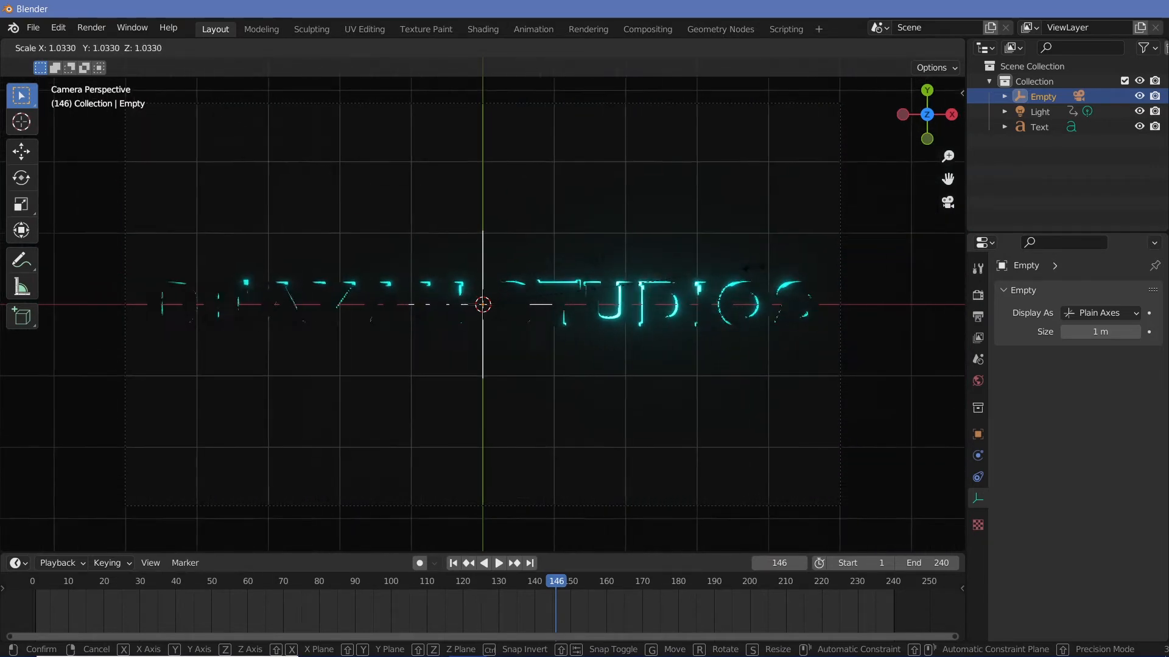
left_click(692, 315)
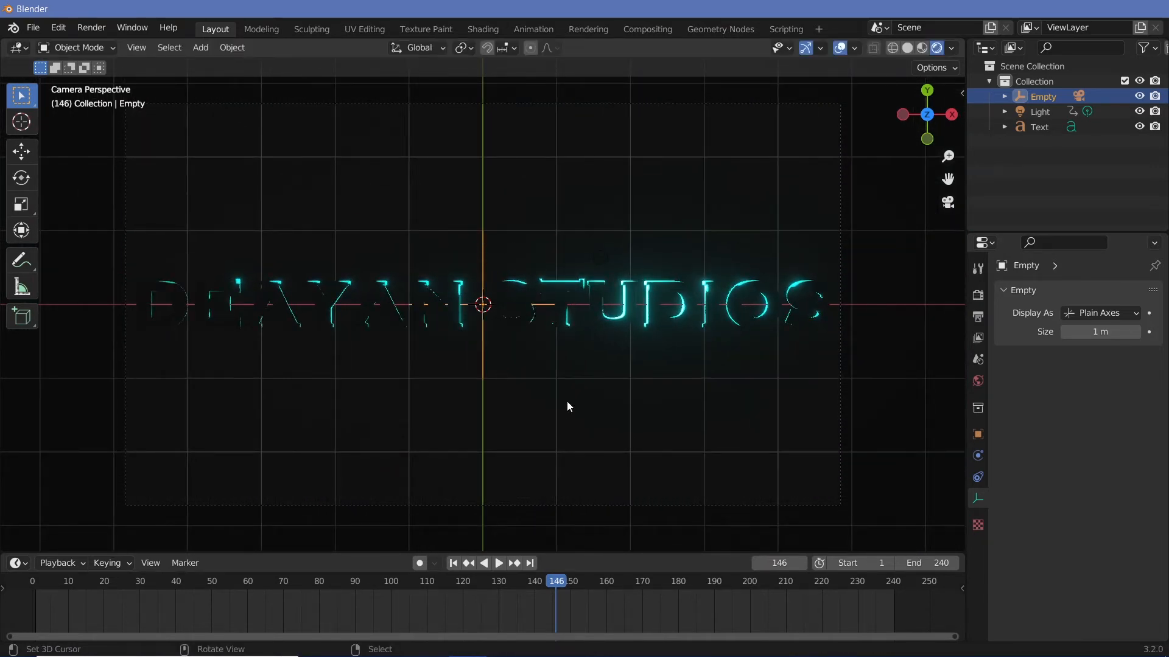
- Insert a Location, Rotation & Scale keyframe on the empty and move that keyframe to frame 150
key("i")
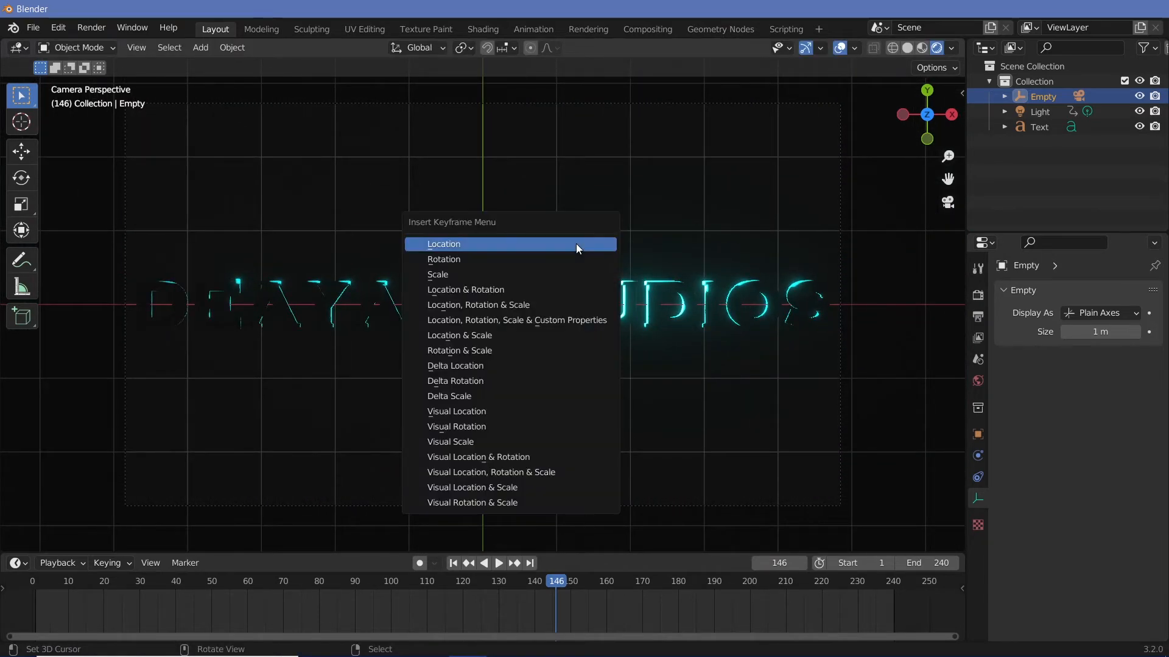
left_click(540, 305)
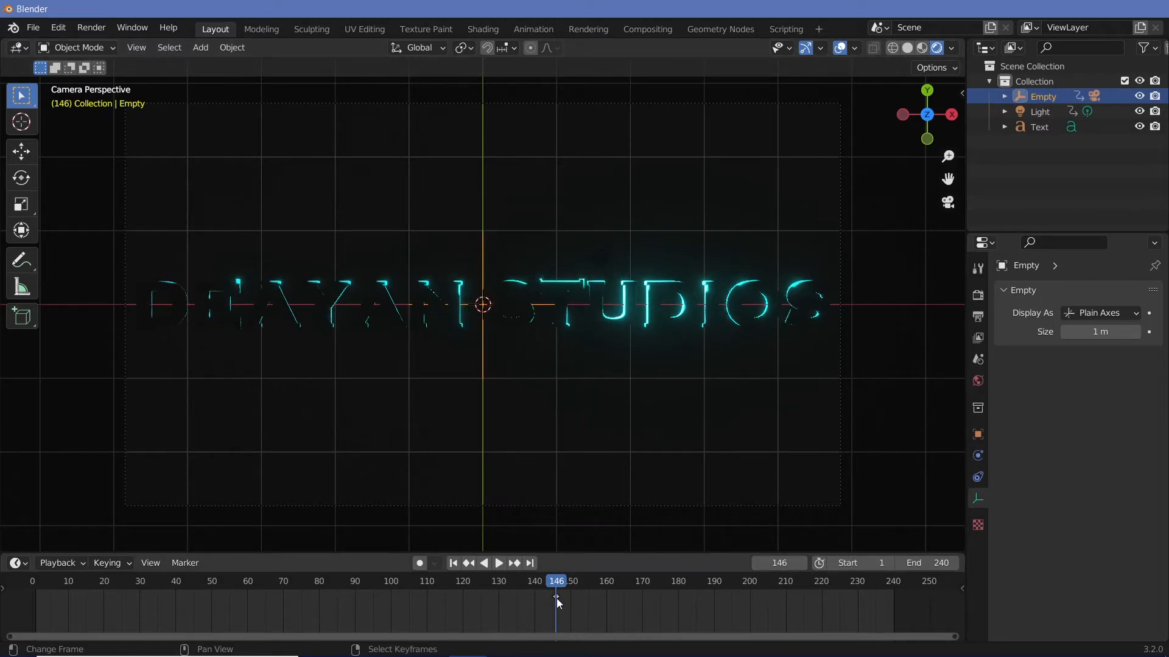
left_click_drag(557, 597, 31, 581)
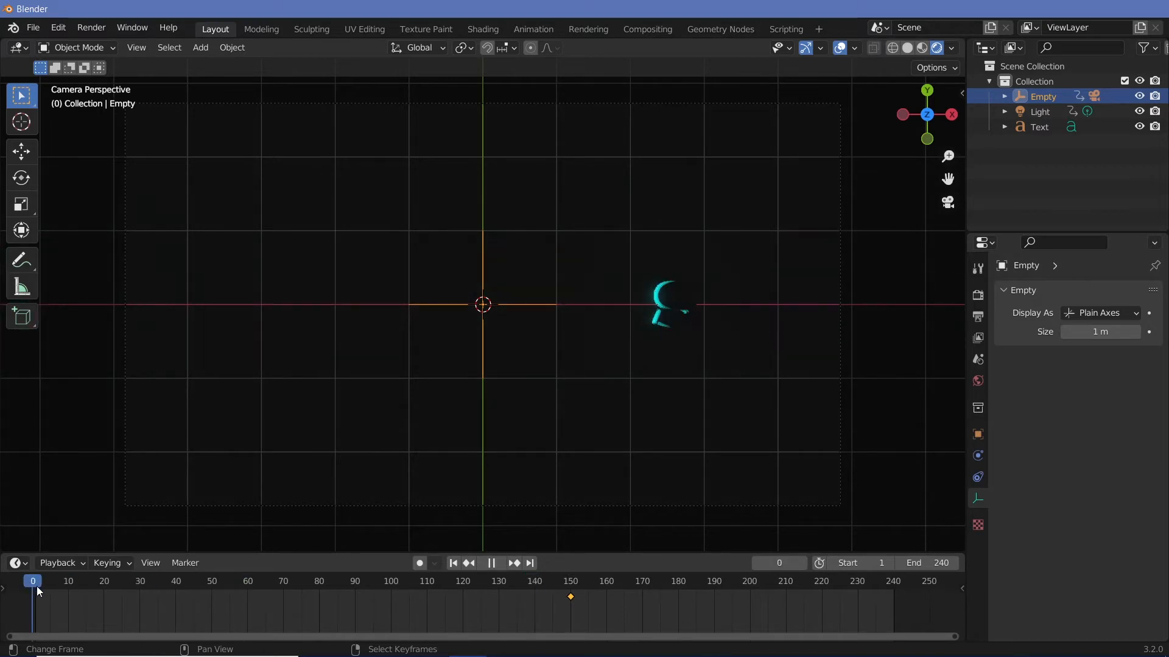
key("space")
- At frame 131, rotate the empty 90° about the X axis and scale it down to bring the camera closer
left_click(502, 586)
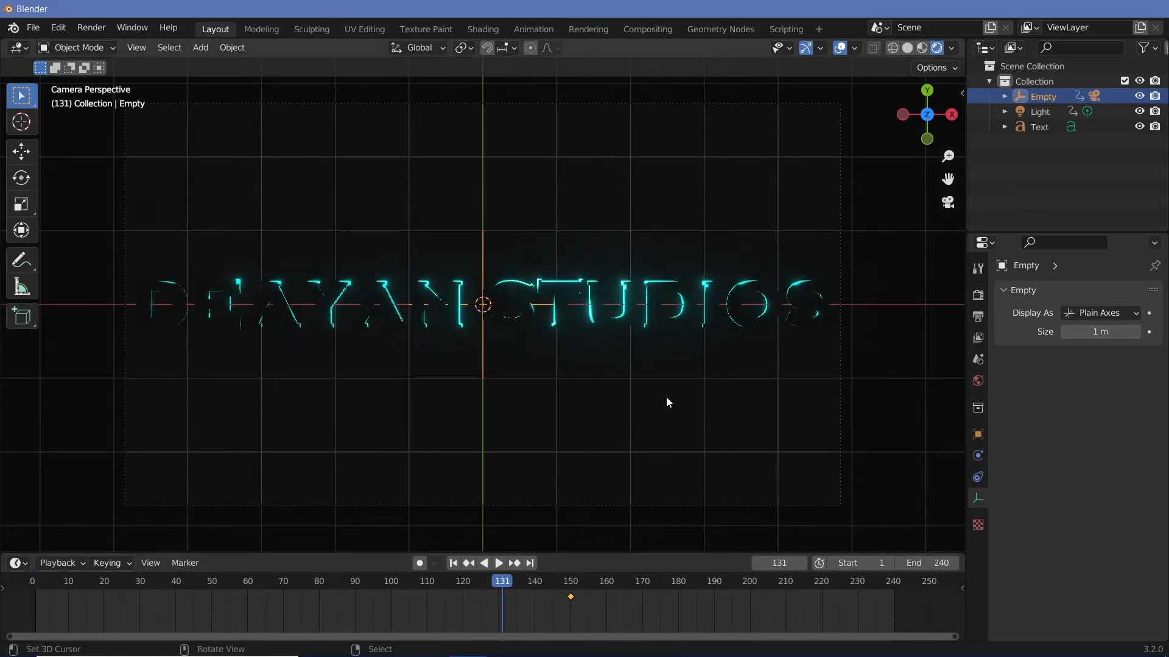
key("r")
key("x")
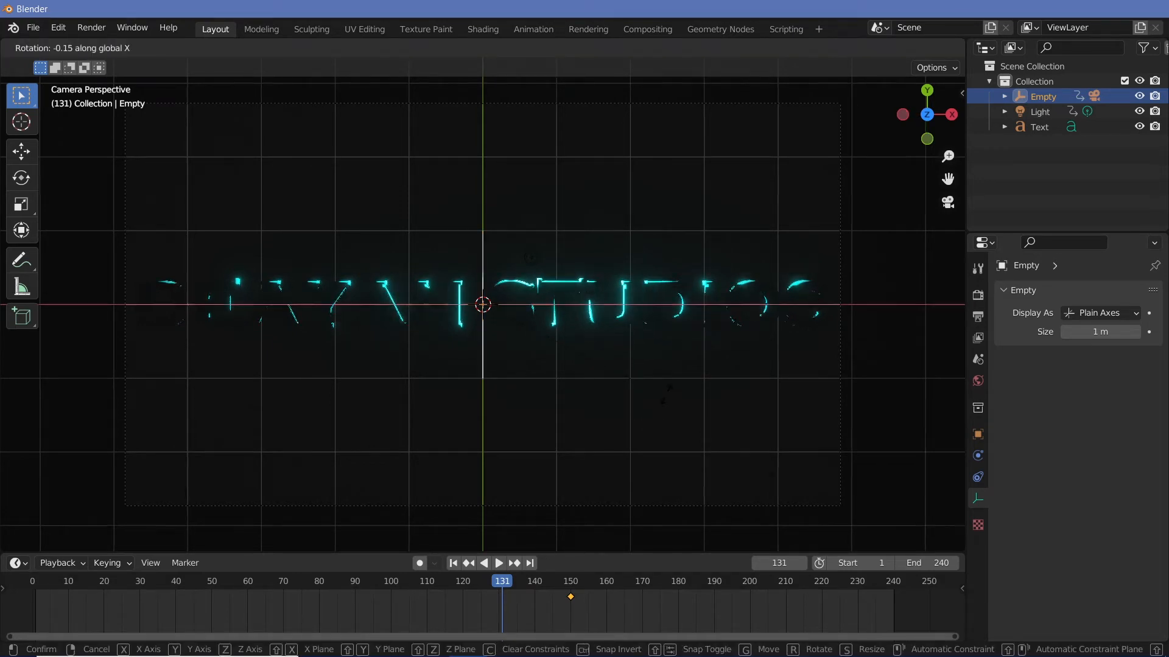
type("90")
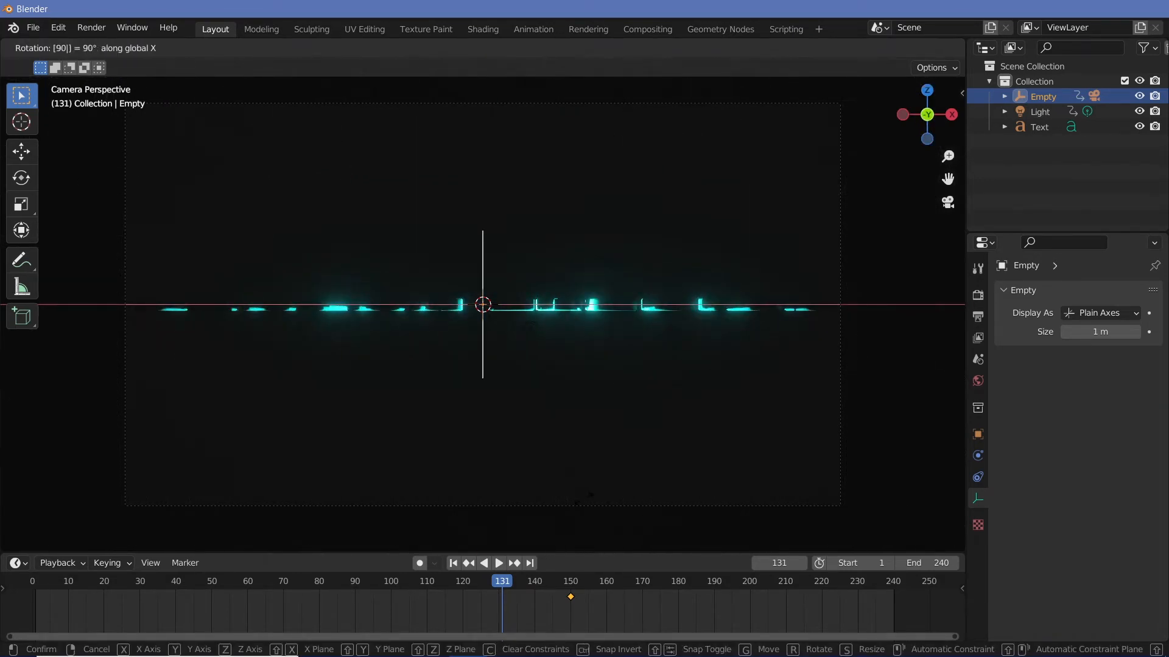
key("Return")
key("s")
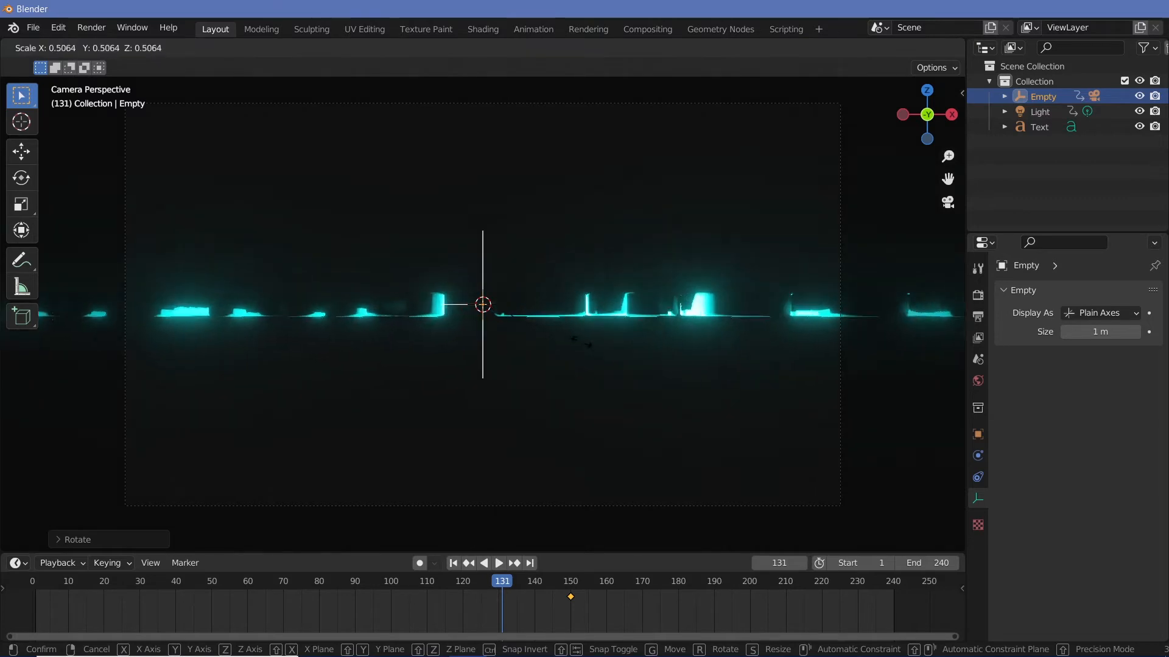
left_click(539, 329)
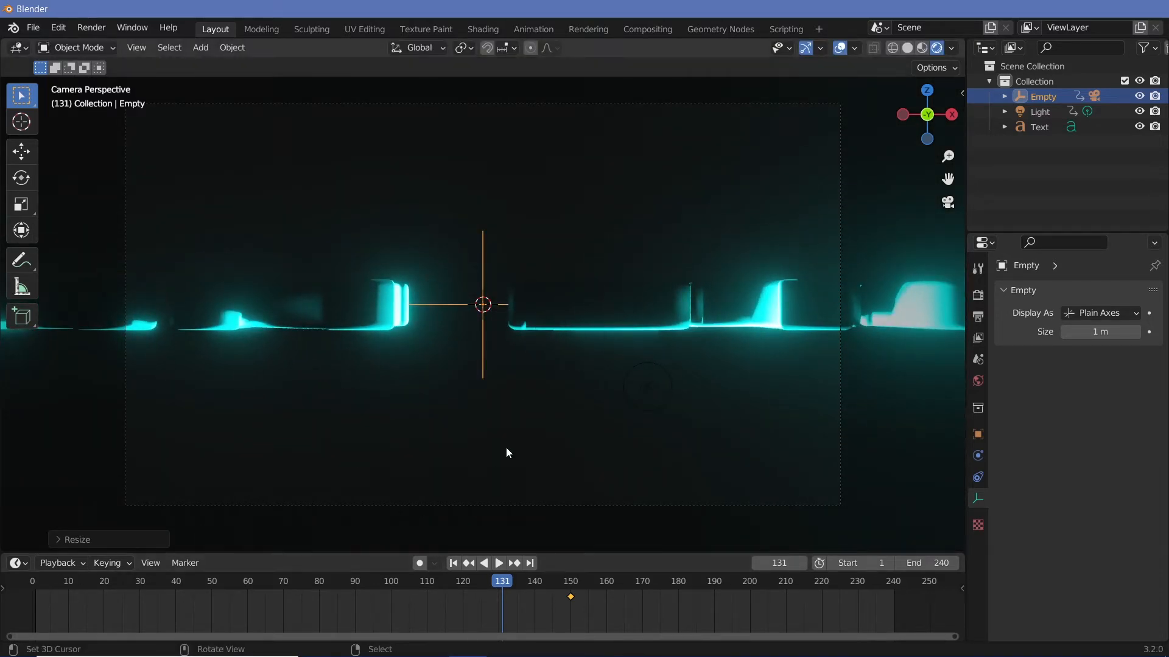
- Insert a keyframe for the empty's rotated and scaled-down pose and move that keyframe to frame 1
key("i")
left_click(516, 418)
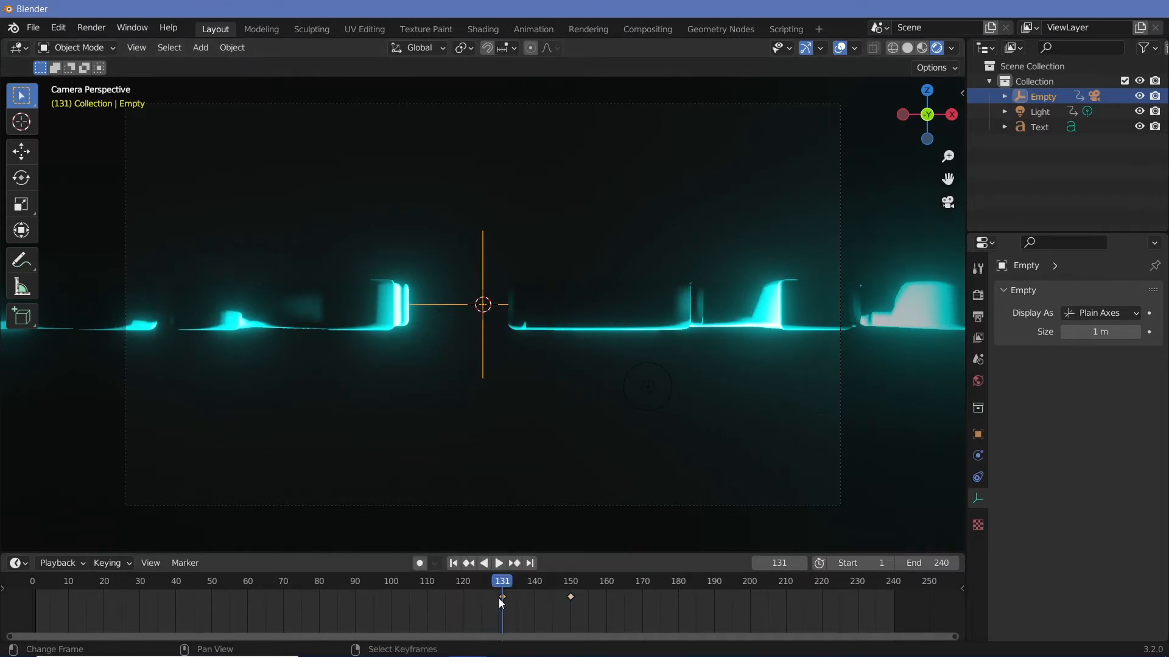
key("g")
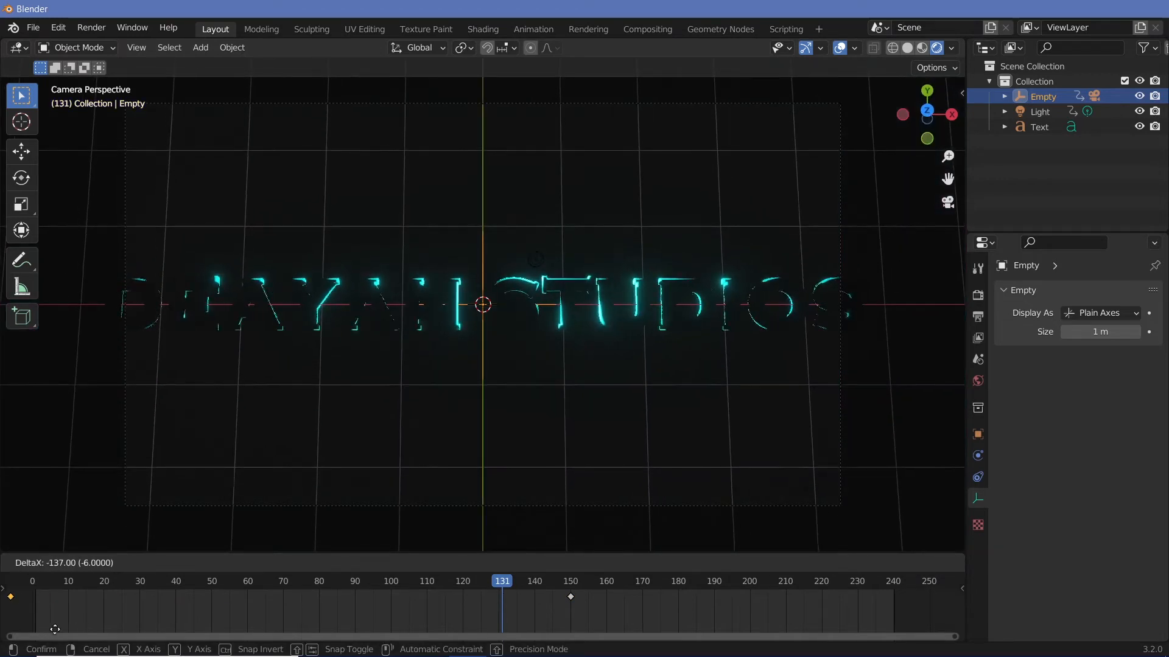
left_click(70, 638)
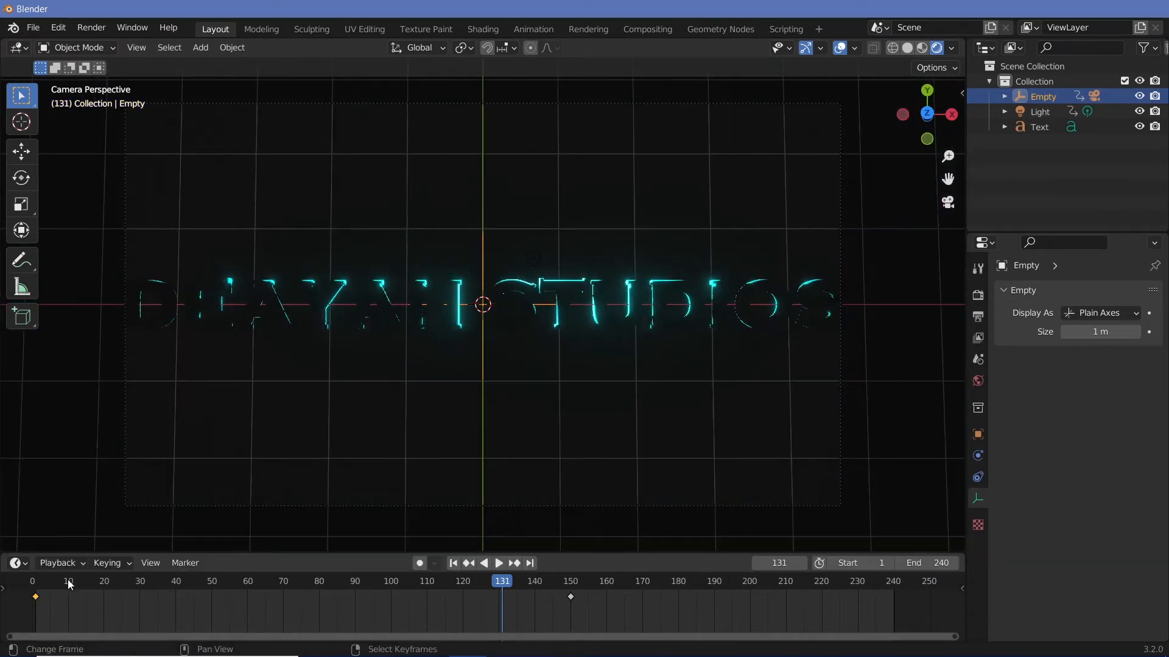
- At frame 1, move the empty in the positive X direction to frame a glowing letter and insert a keyframe
left_click(37, 591)
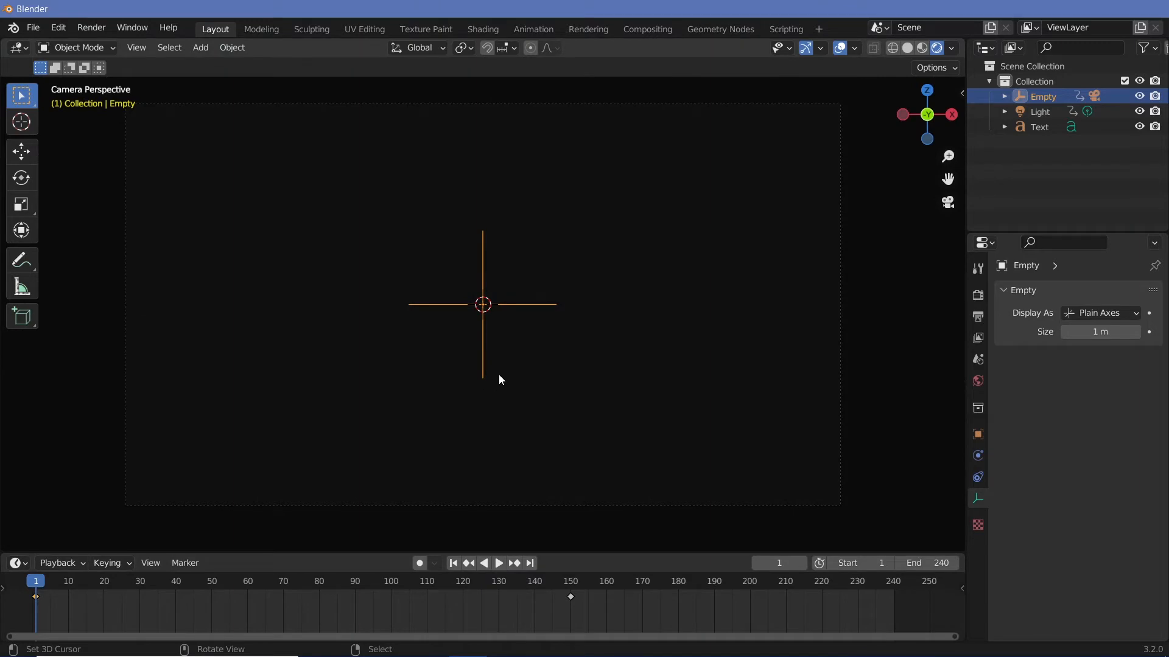
key("g")
key("x")
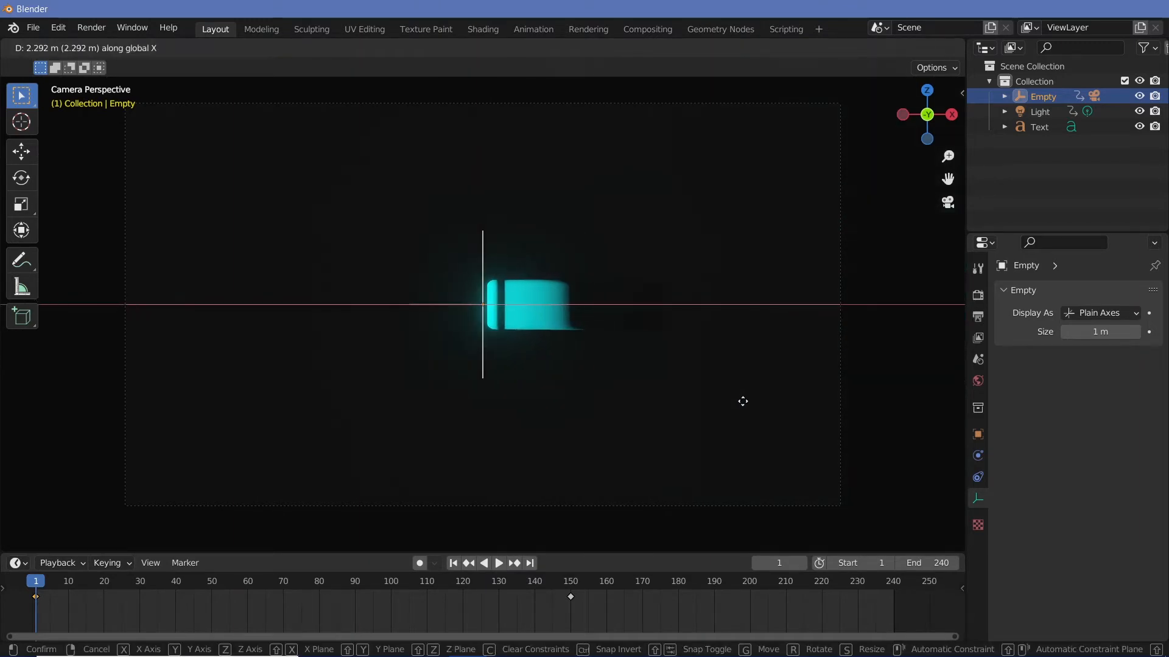
left_click(773, 424)
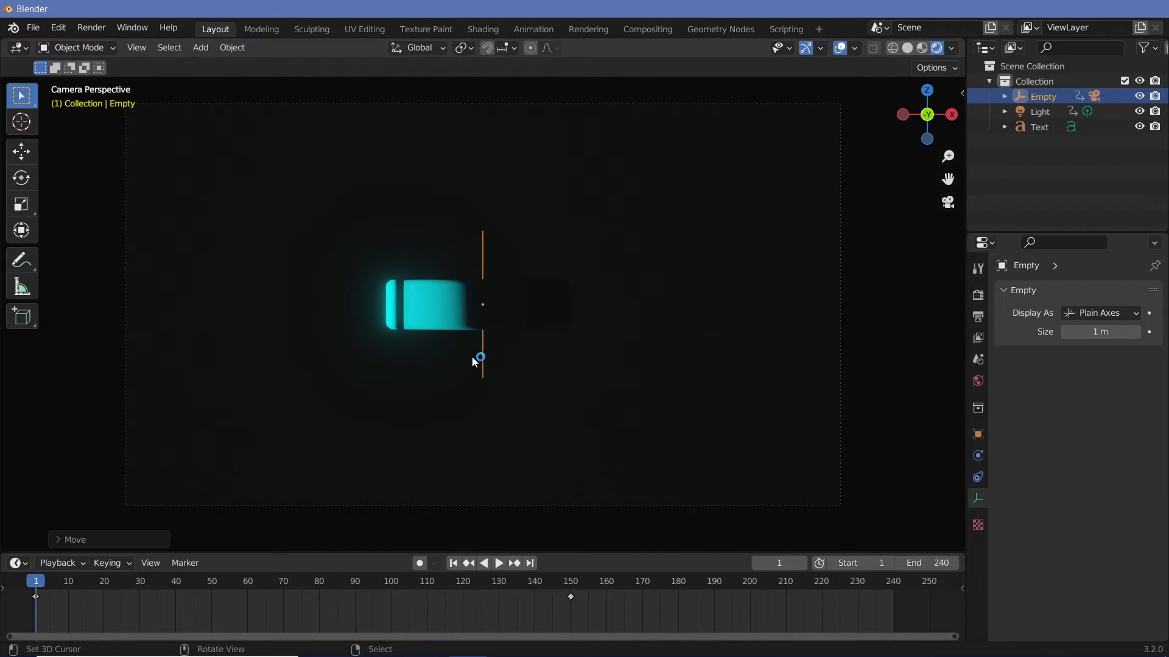
key("i")
left_click(578, 327)
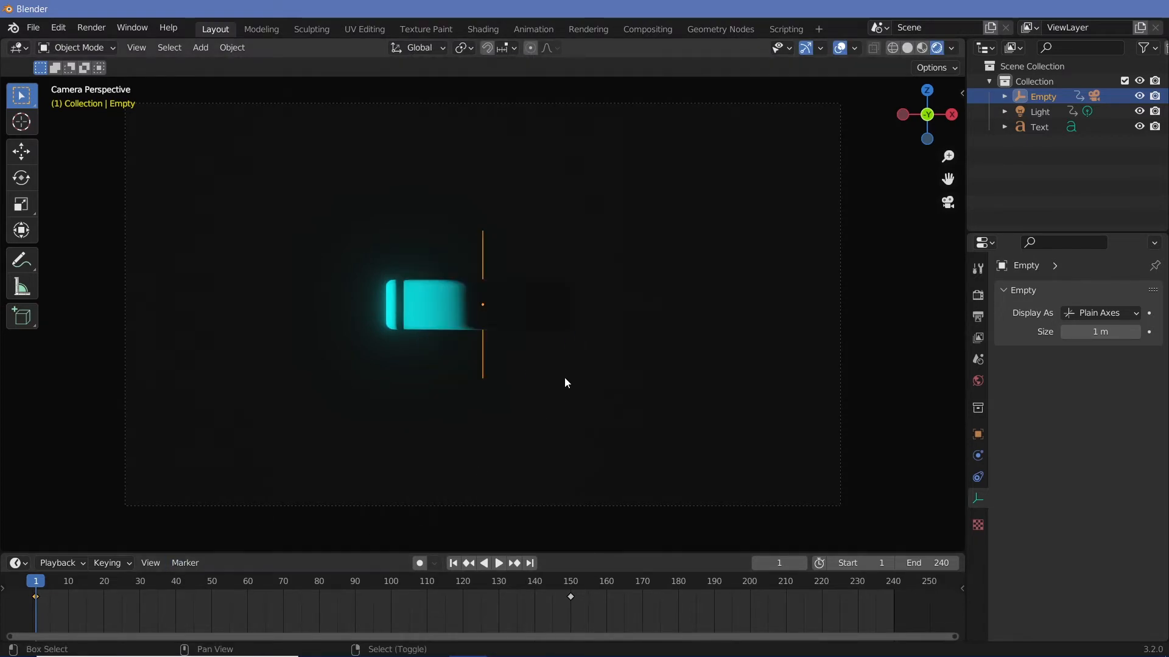
- Play the animation from frame 1 to check the empty-driven camera move through the camera view
key("space")
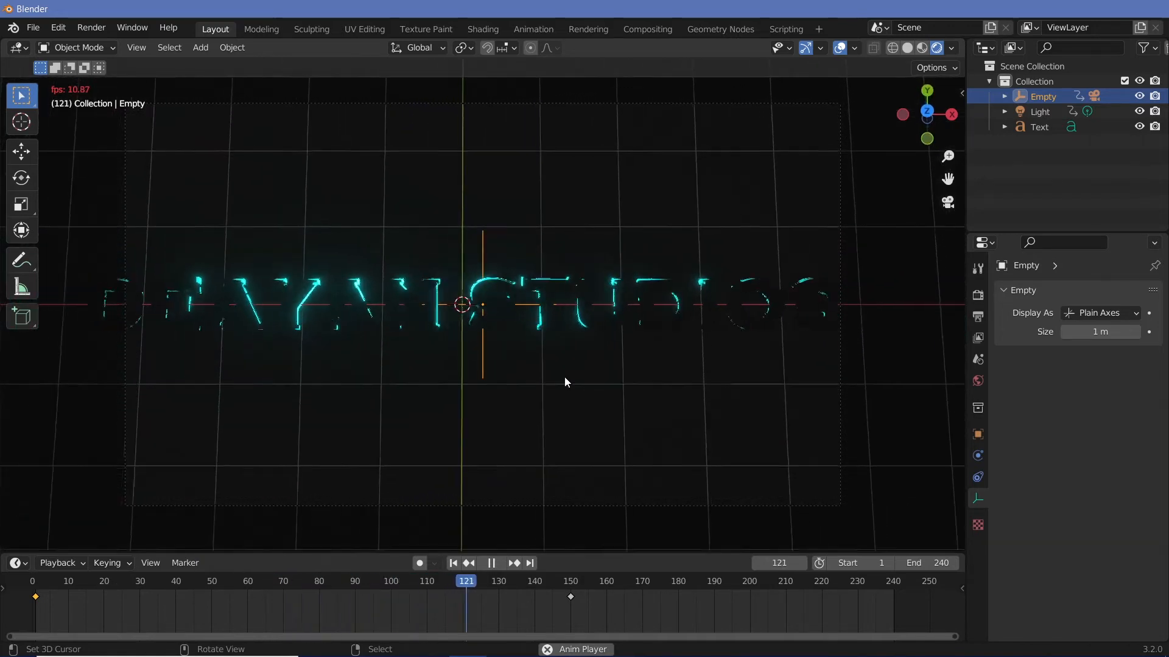
key("space")
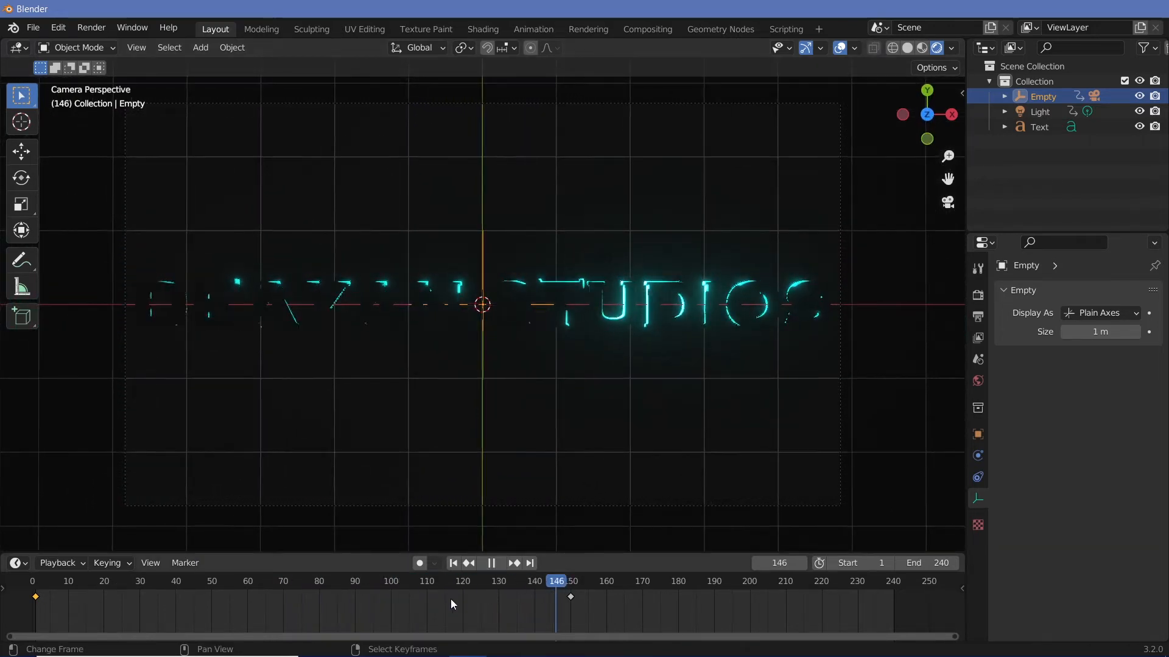
left_click_drag(450, 599, 301, 571)
key("space")
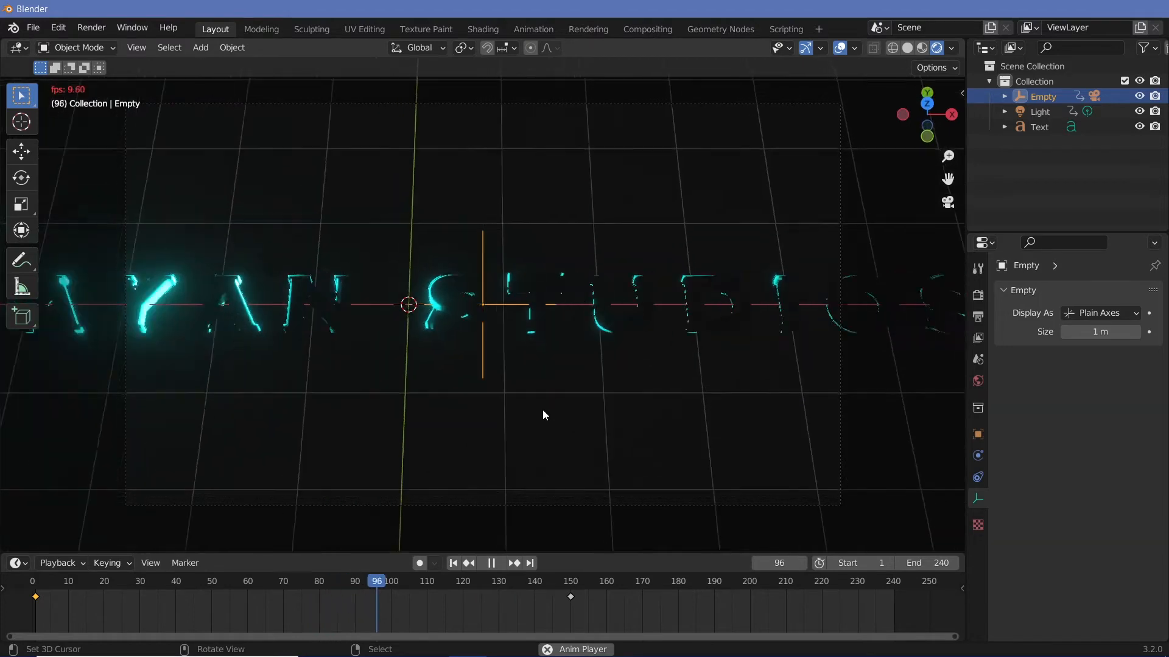
key("KP_0")
key("space")
- Set the camera's Passepartout opacity to 1.000 in its viewport display settings
left_click(838, 158)
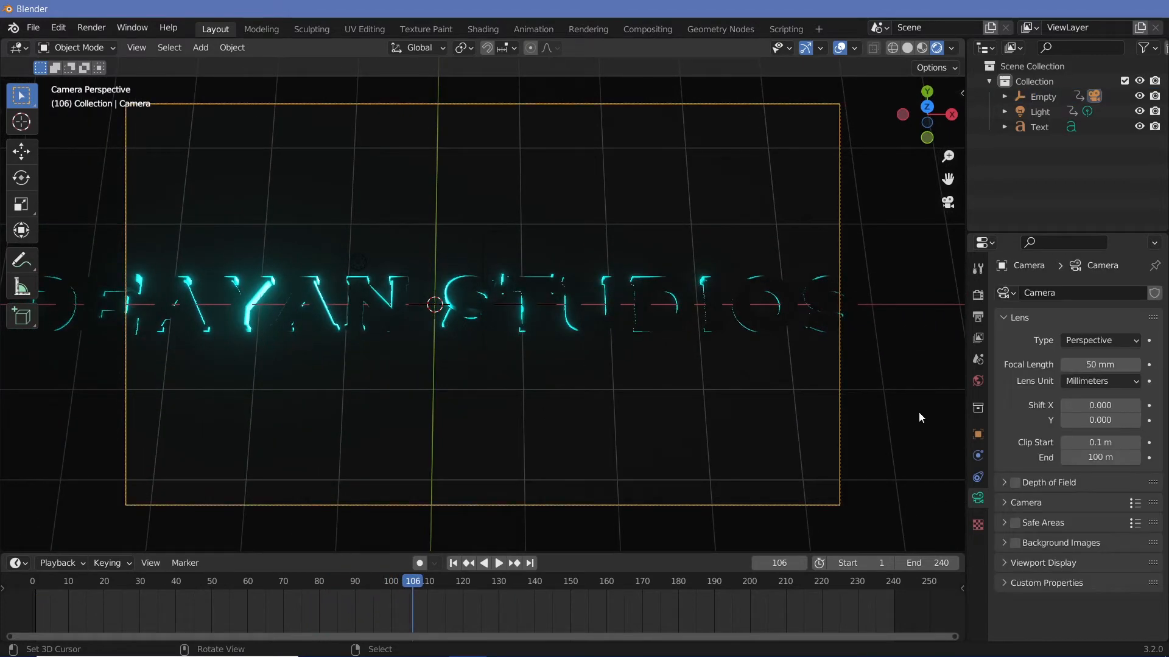
left_click(1068, 562)
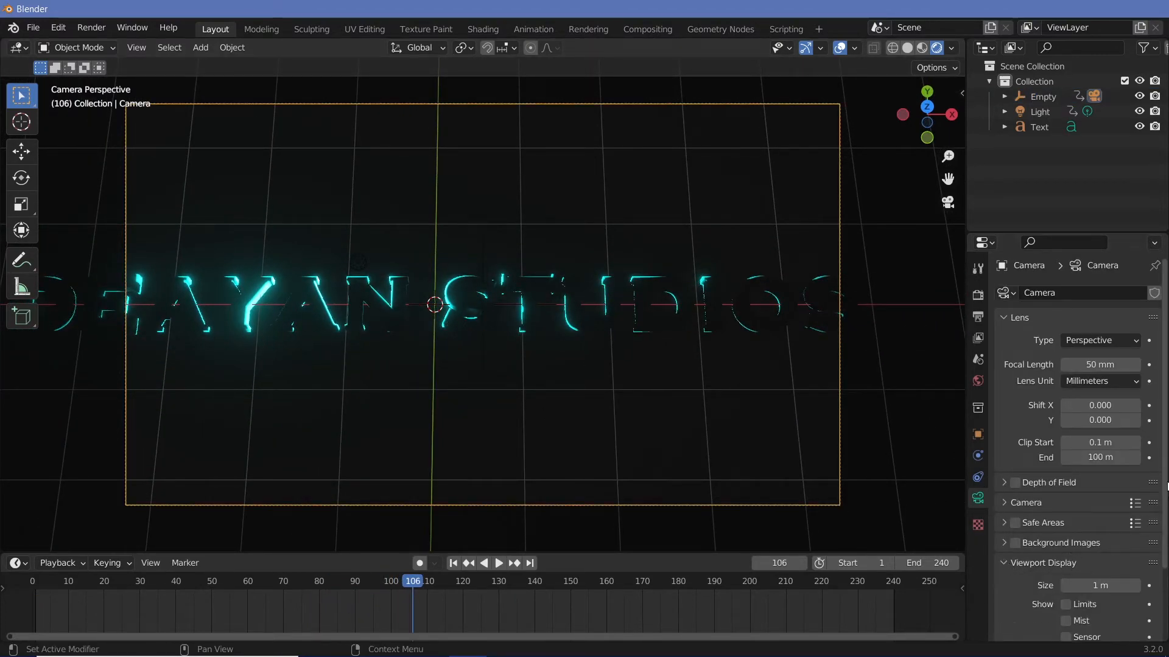
left_click_drag(1166, 470, 1165, 538)
left_click_drag(1098, 593, 1141, 593)
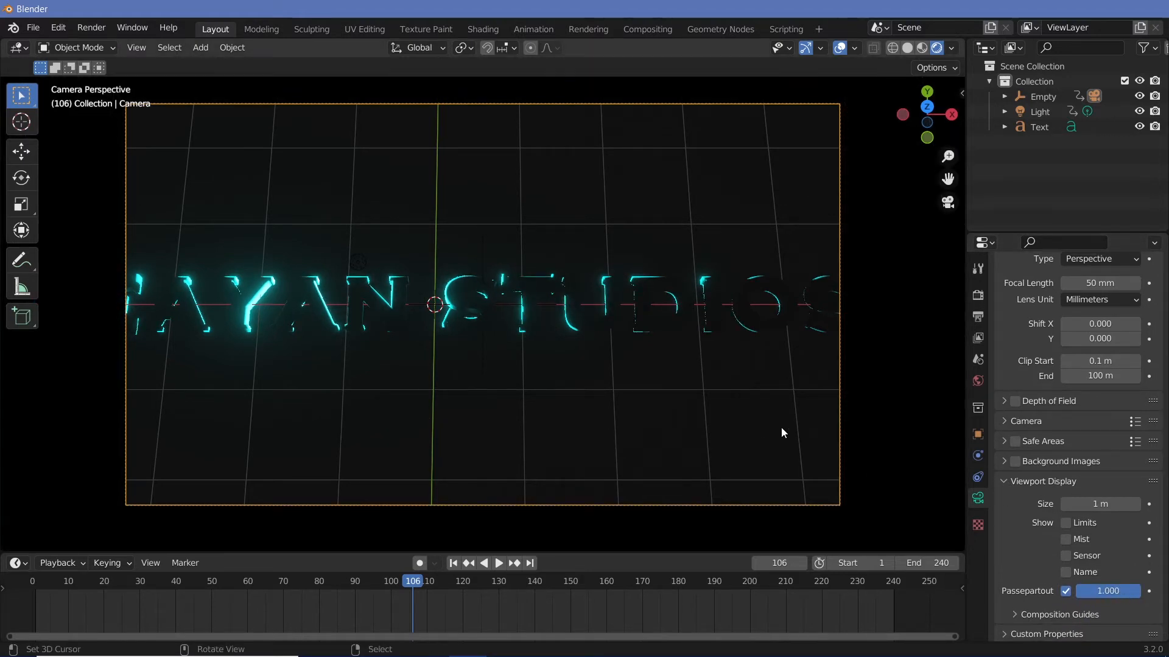
- Replay the title animation with the area outside the camera frame blacked out, stopping at frame 170
key("space")
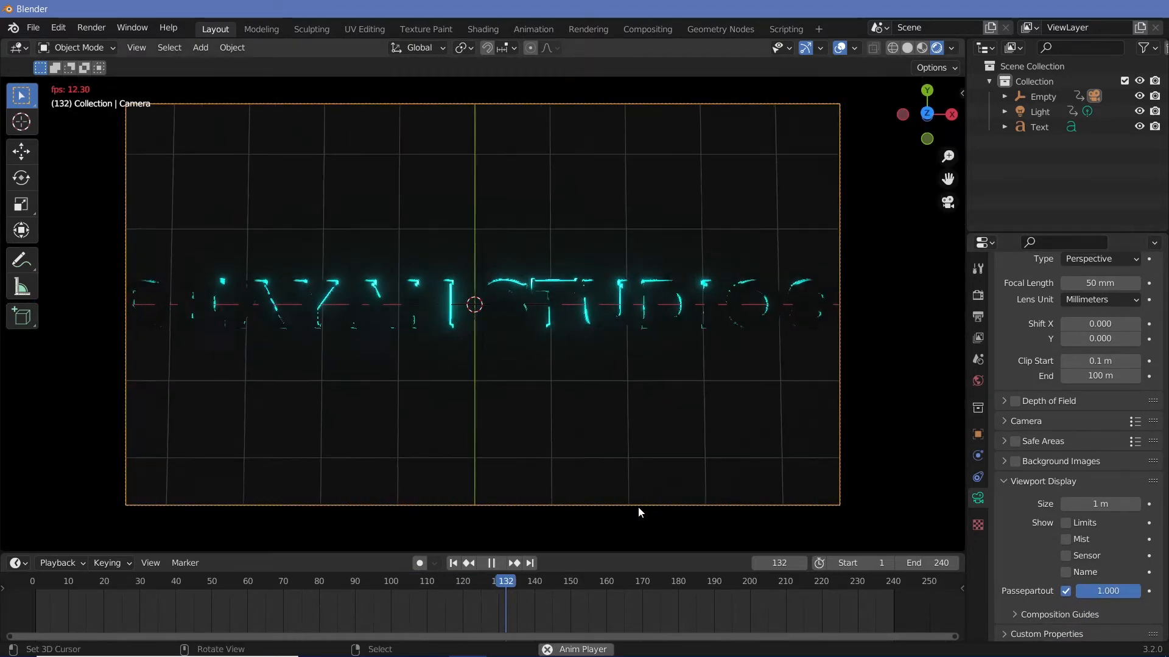
left_click_drag(576, 616, 179, 517)
key("space")
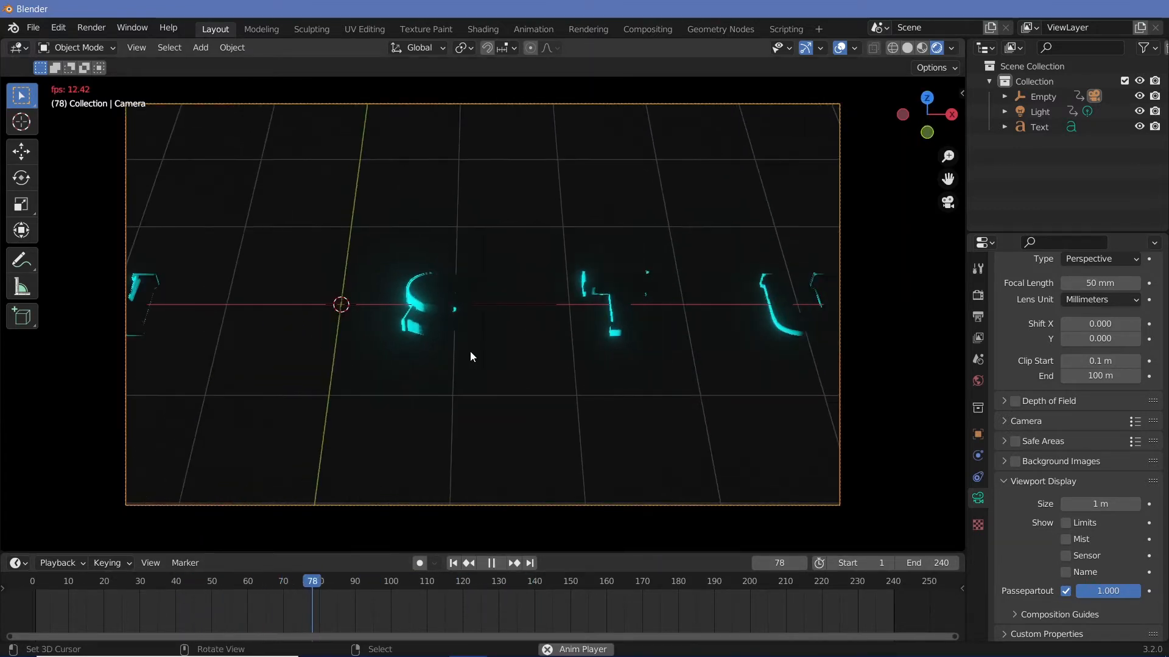
key("space")
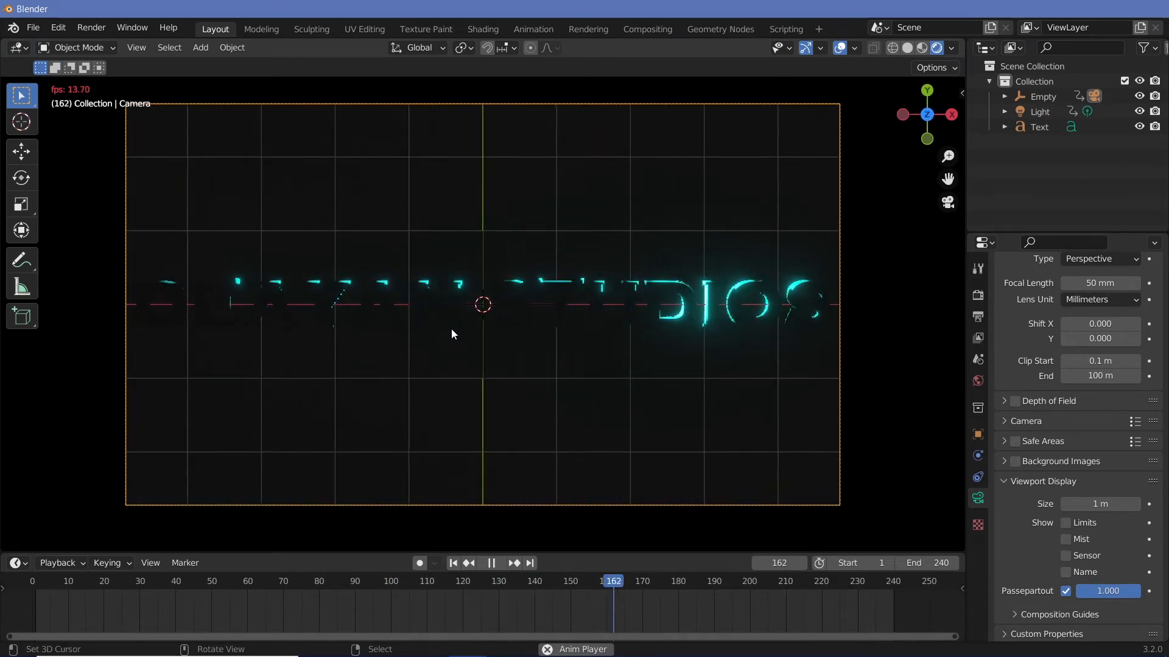
key("space")
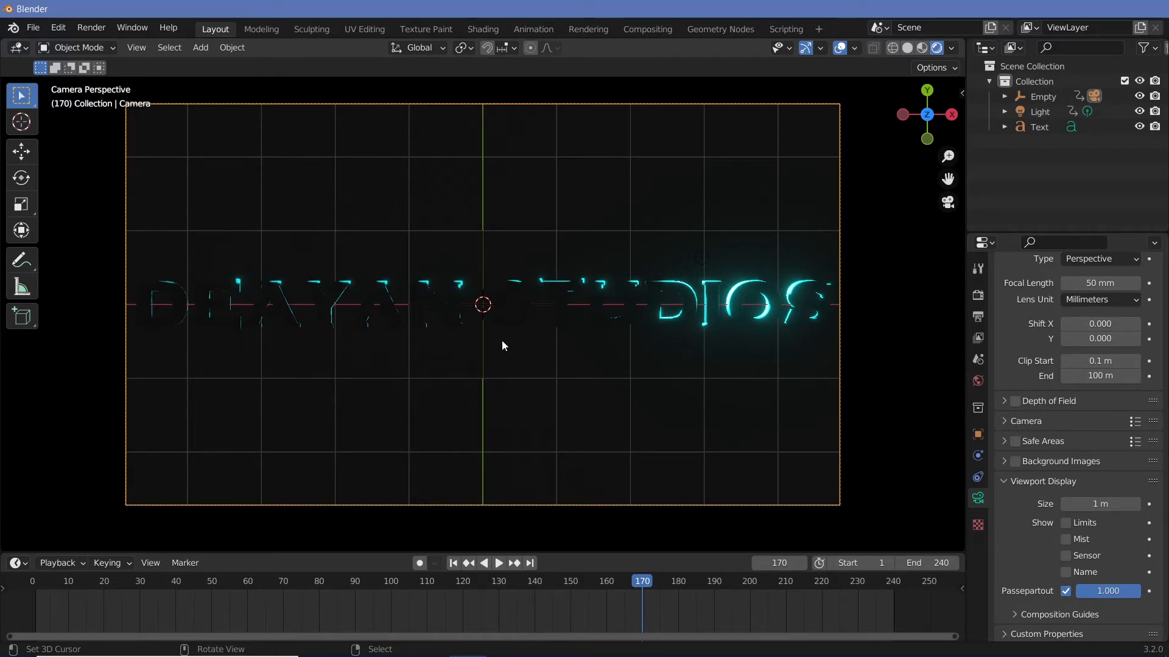
- Add an area light at the title's centre and raise it along the Z axis above the text
key("shift+a")
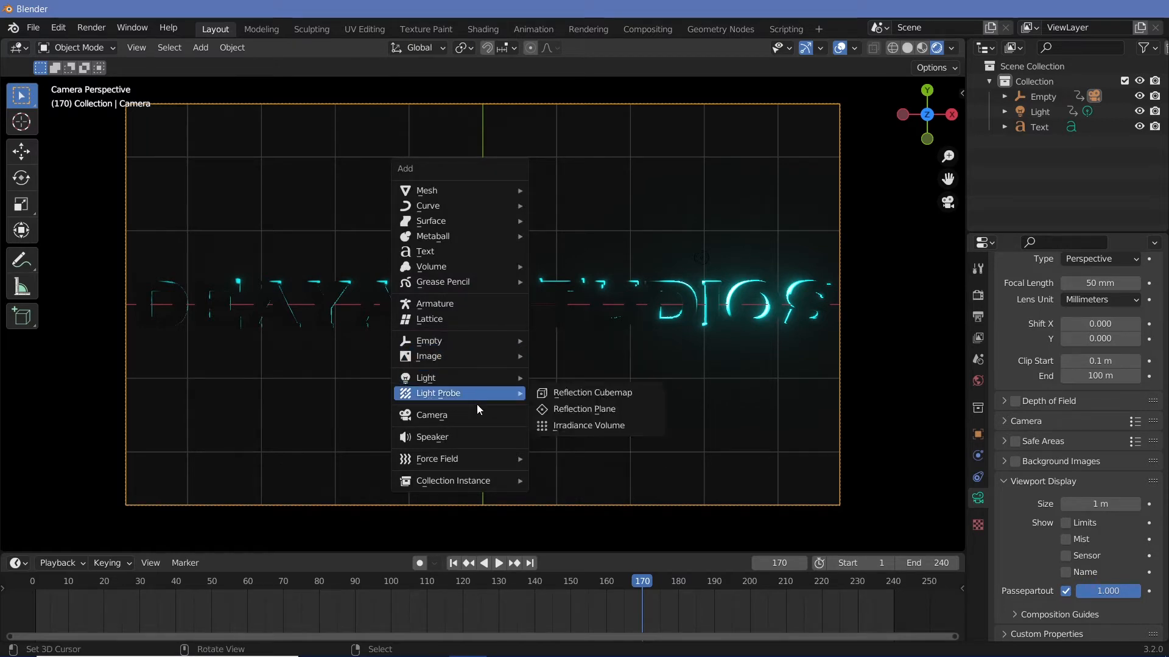
mouse_move(487, 379)
left_click(562, 428)
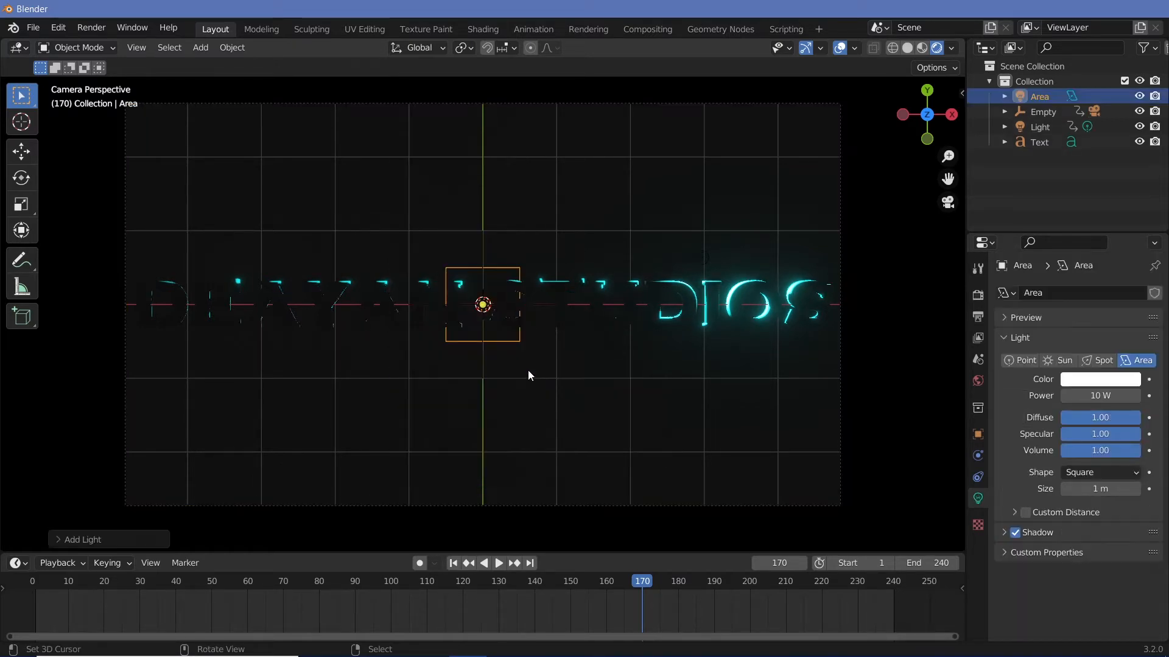
key("g")
key("z")
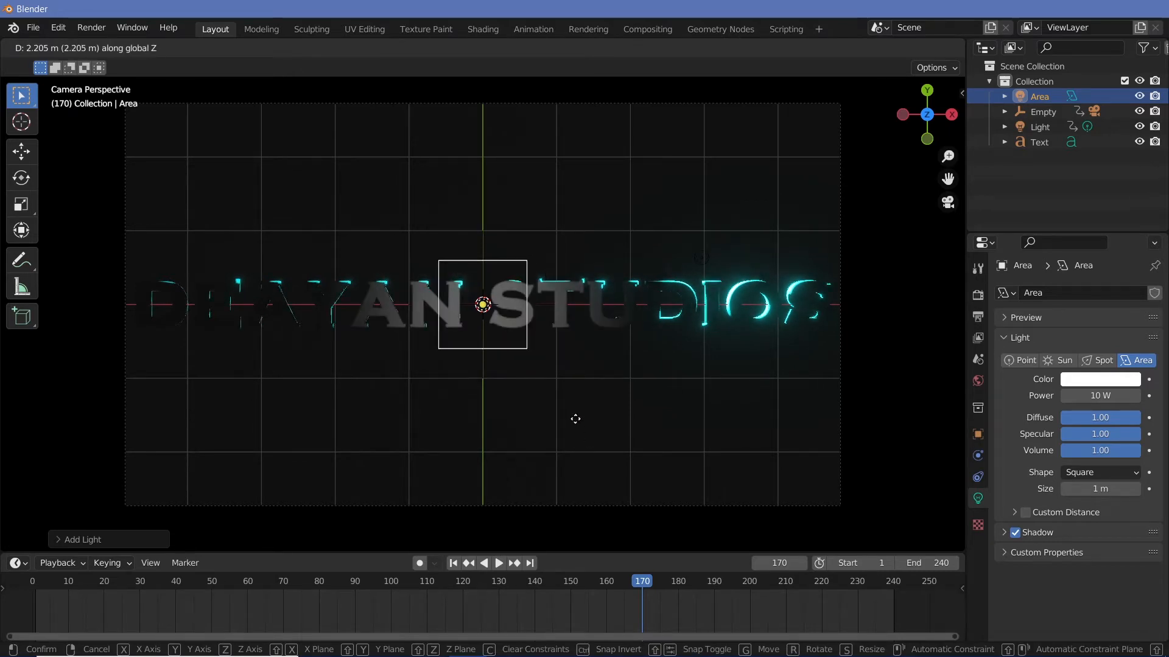
left_click(579, 467)
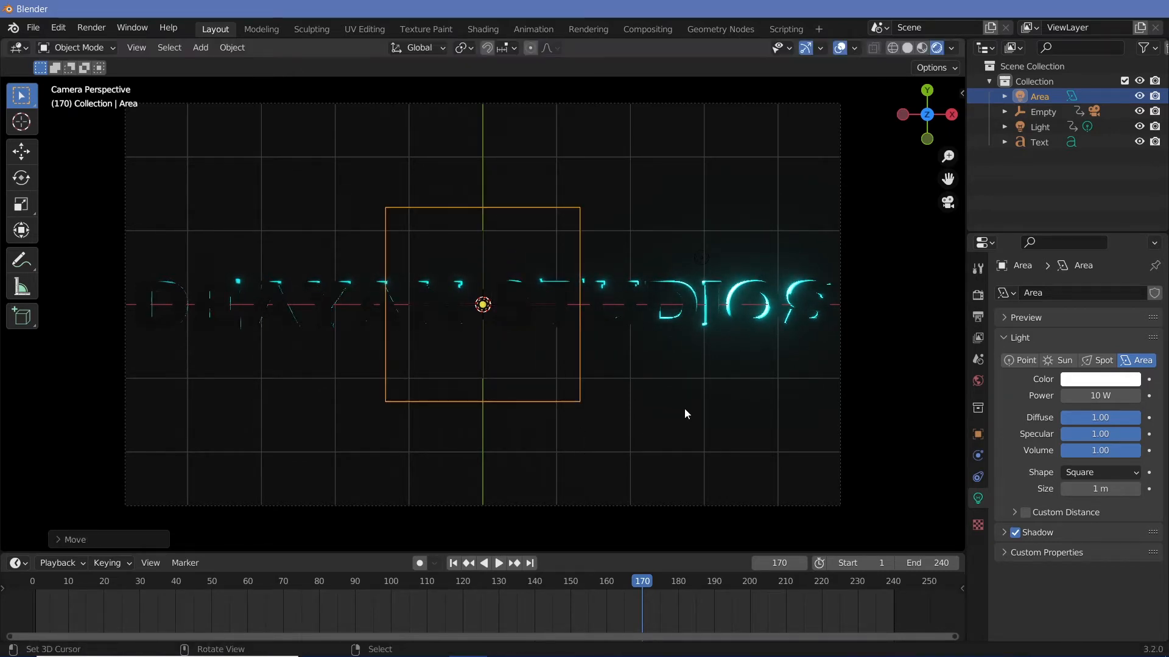
- Narrow the area light along the X axis and rotate it clockwise about Z to a diagonal angle
key("s")
key("x")
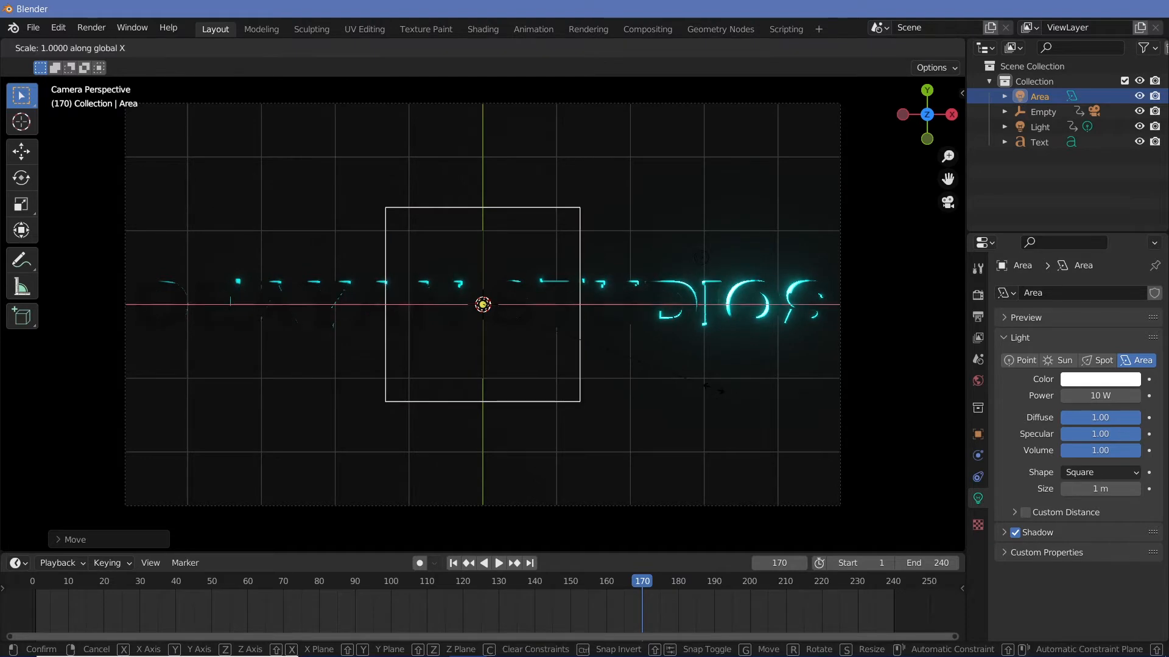
left_click(676, 323)
key("r")
key("z")
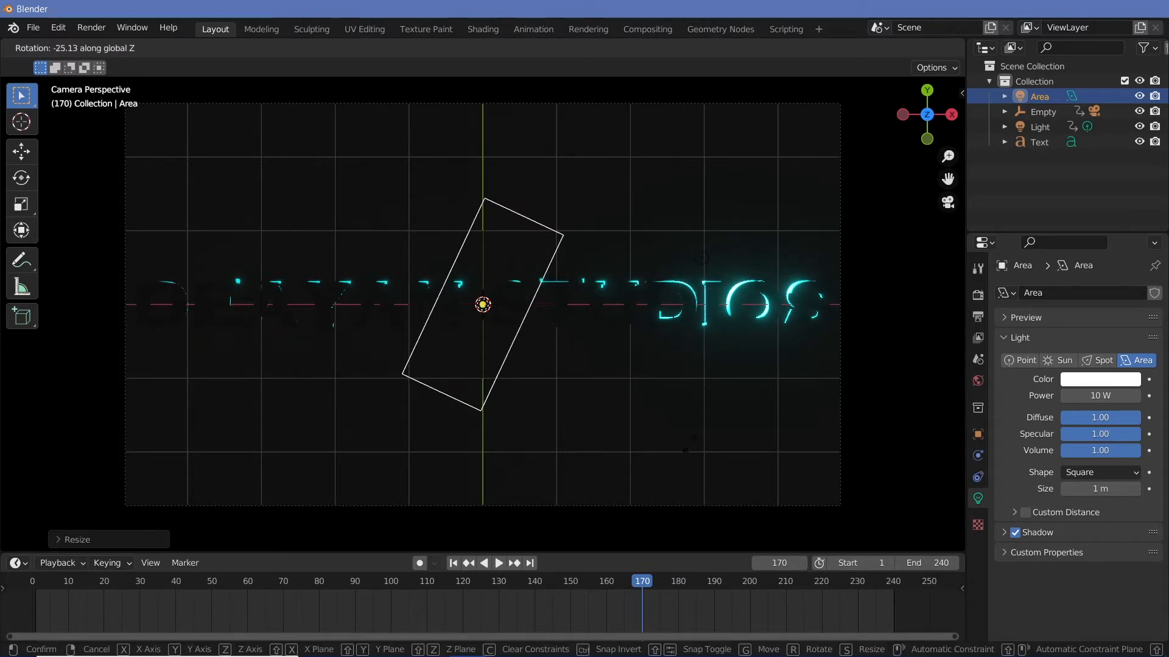
left_click(698, 397)
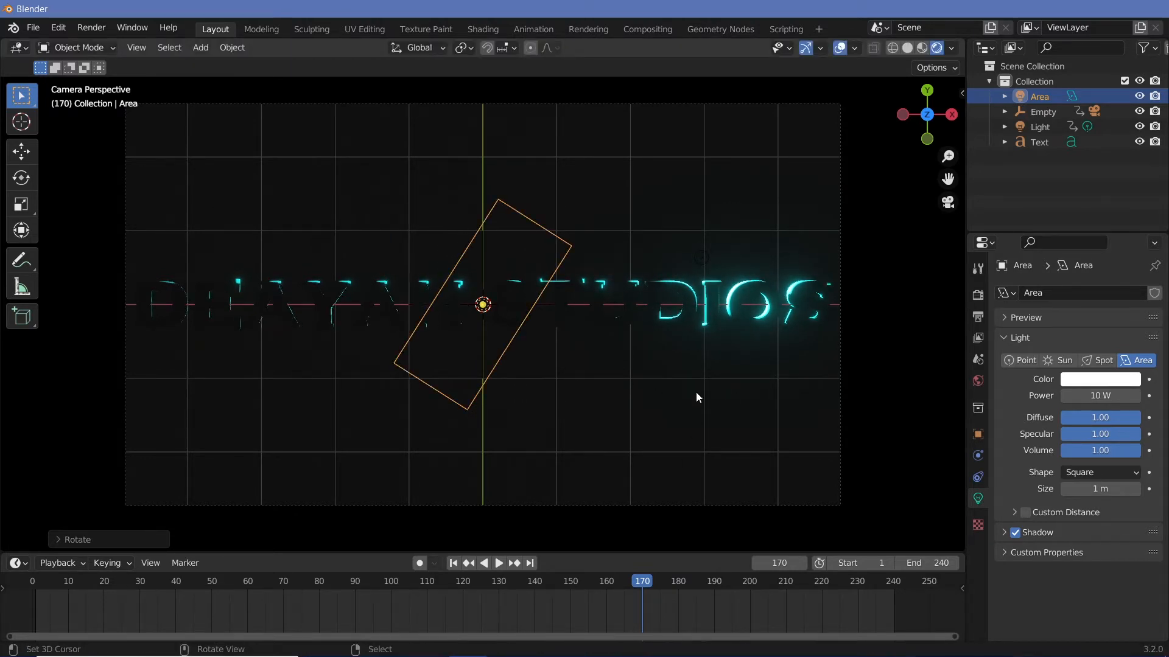
- Set the area light's power to 100 W
left_click(1098, 397)
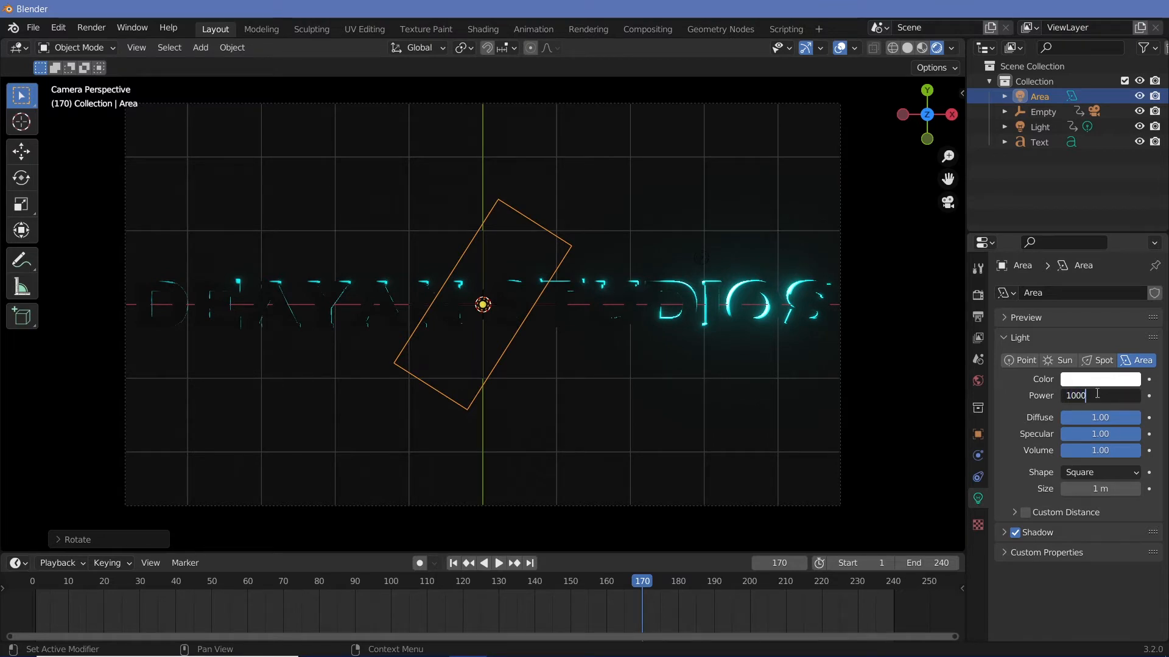
type("1000")
key("Return")
left_click(1096, 395)
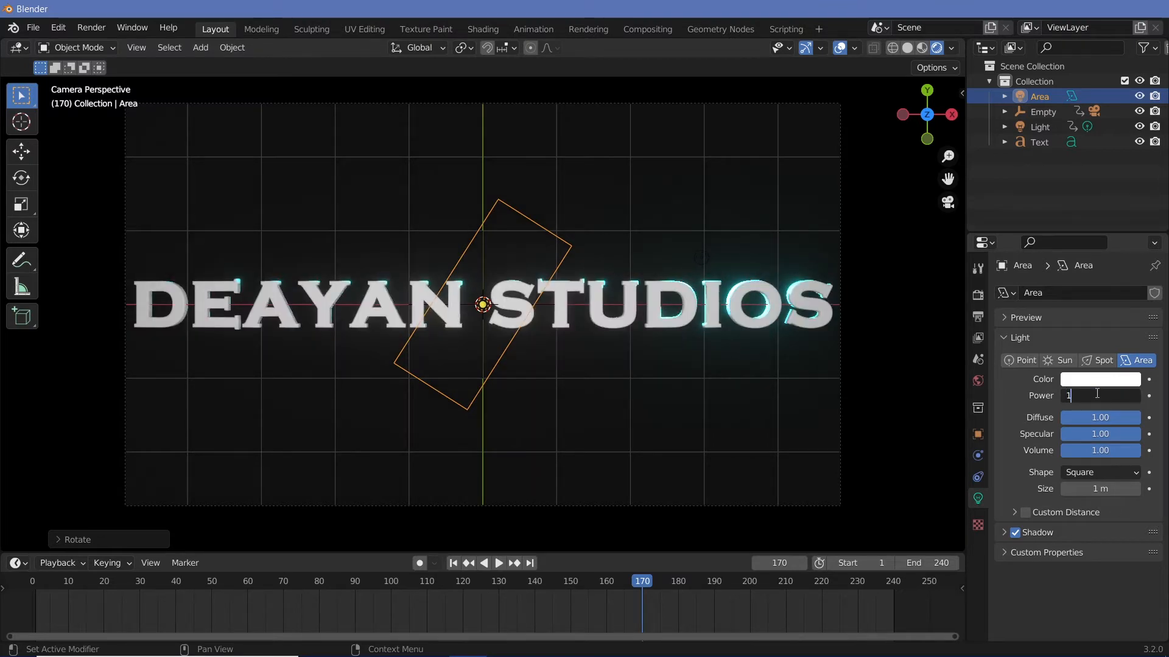
key("Return")
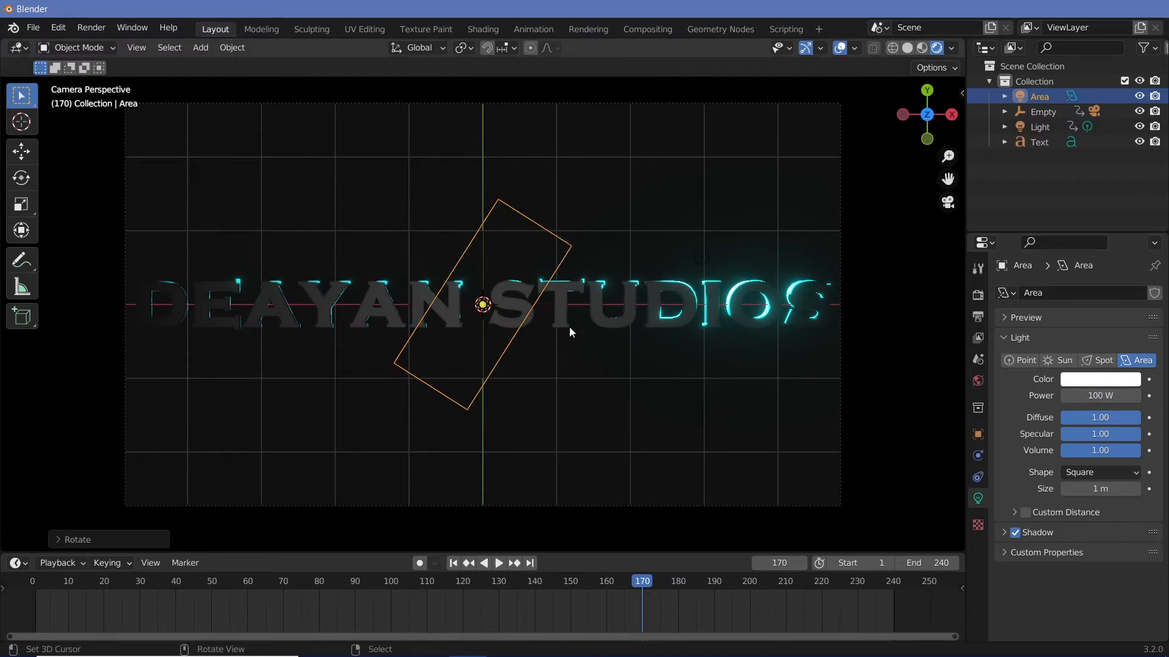
- Move the area light in the negative X direction over the beginning of the word DEAYAN
key("g")
key("x")
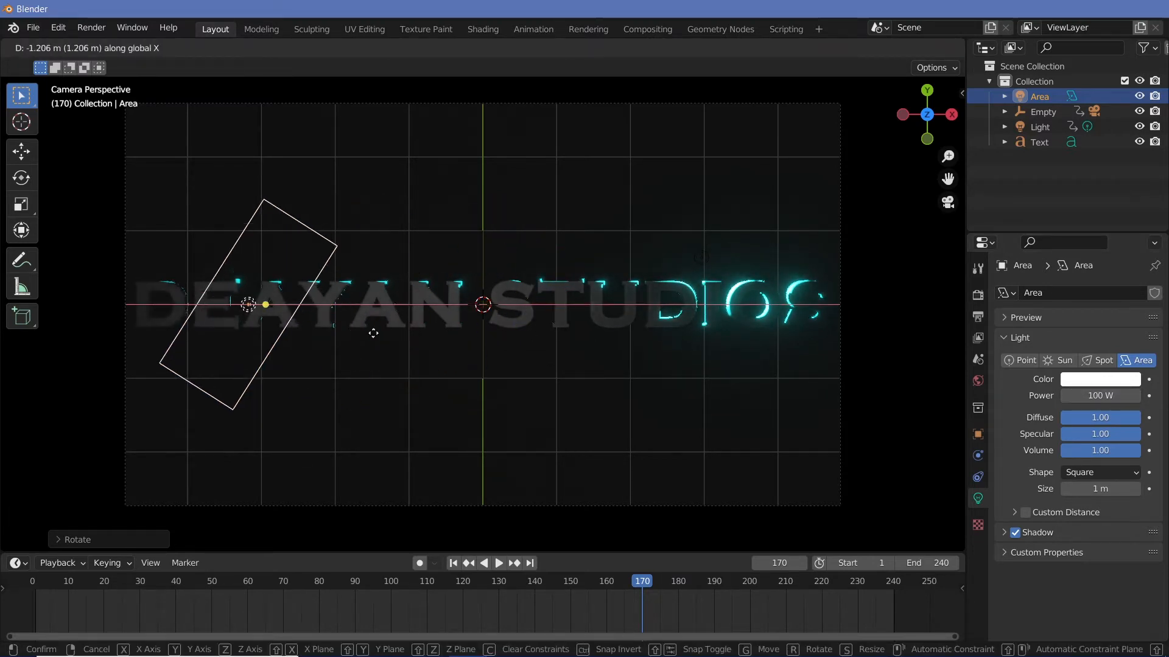
left_click(403, 344)
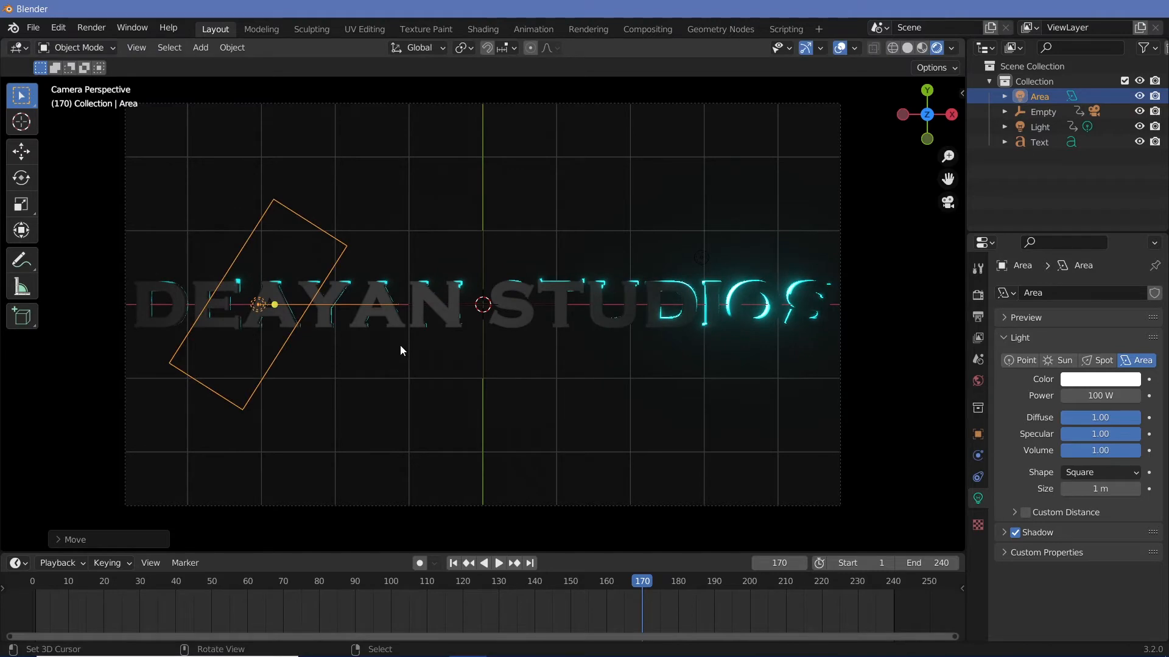
- Duplicate the area light twice along the X axis, placing one copy over the title's middle and one over the end of STUDIOS
key("shift+d")
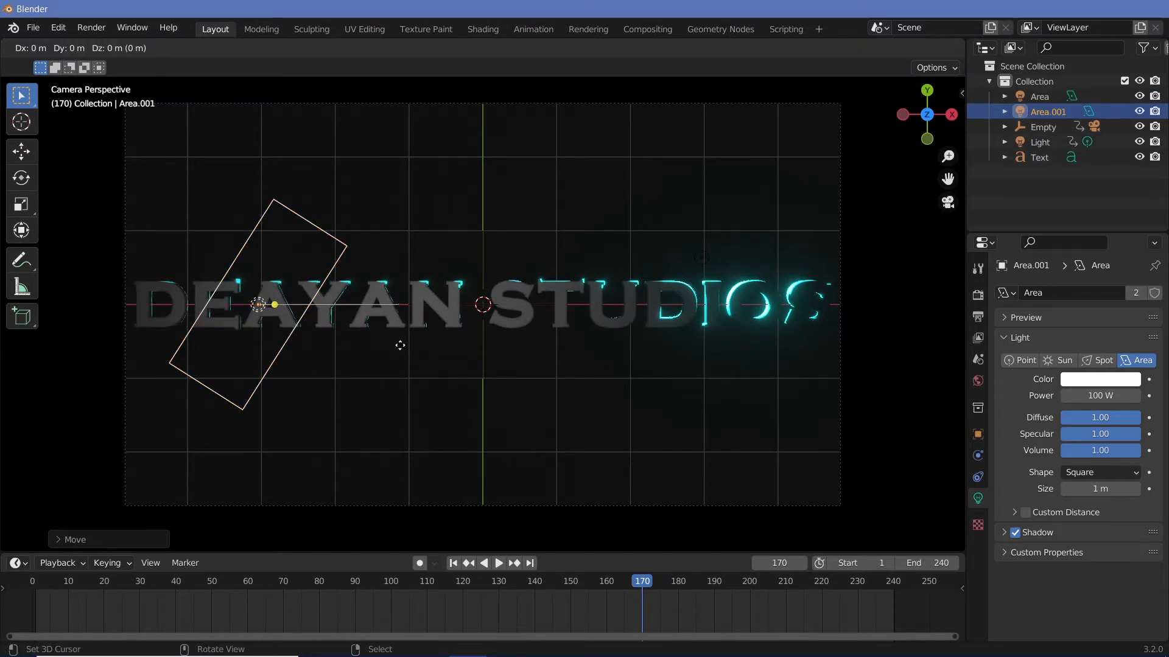
key("x")
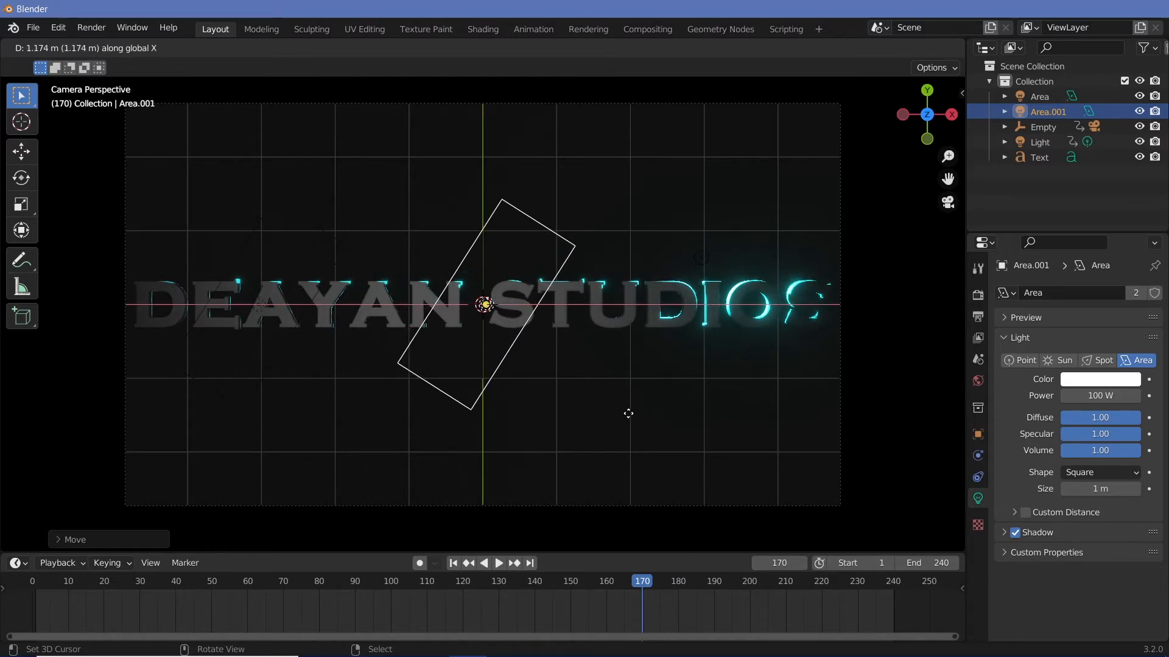
right_click(628, 414)
key("shift+d")
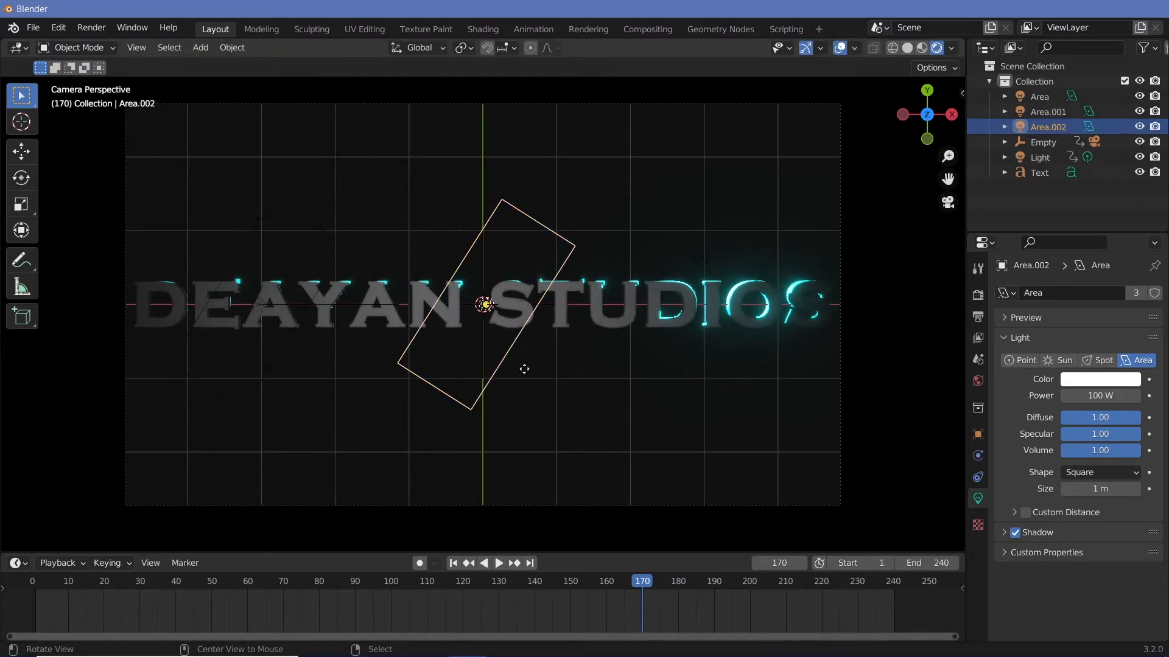
key("shift+d")
key("x")
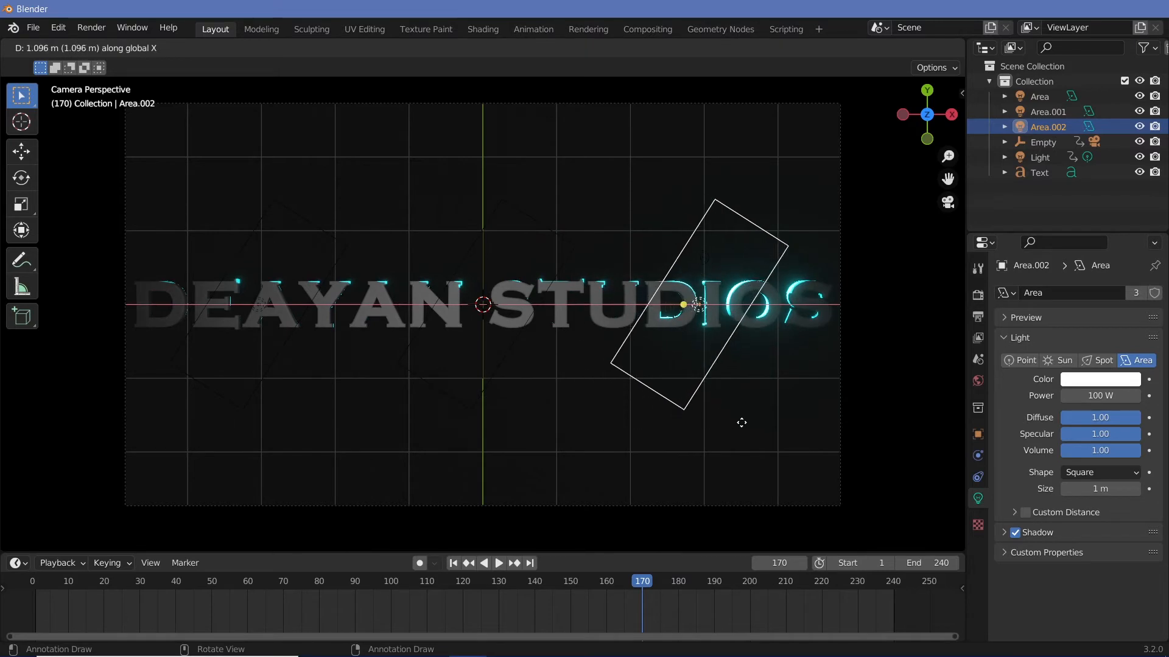
left_click(755, 437)
left_click(429, 383)
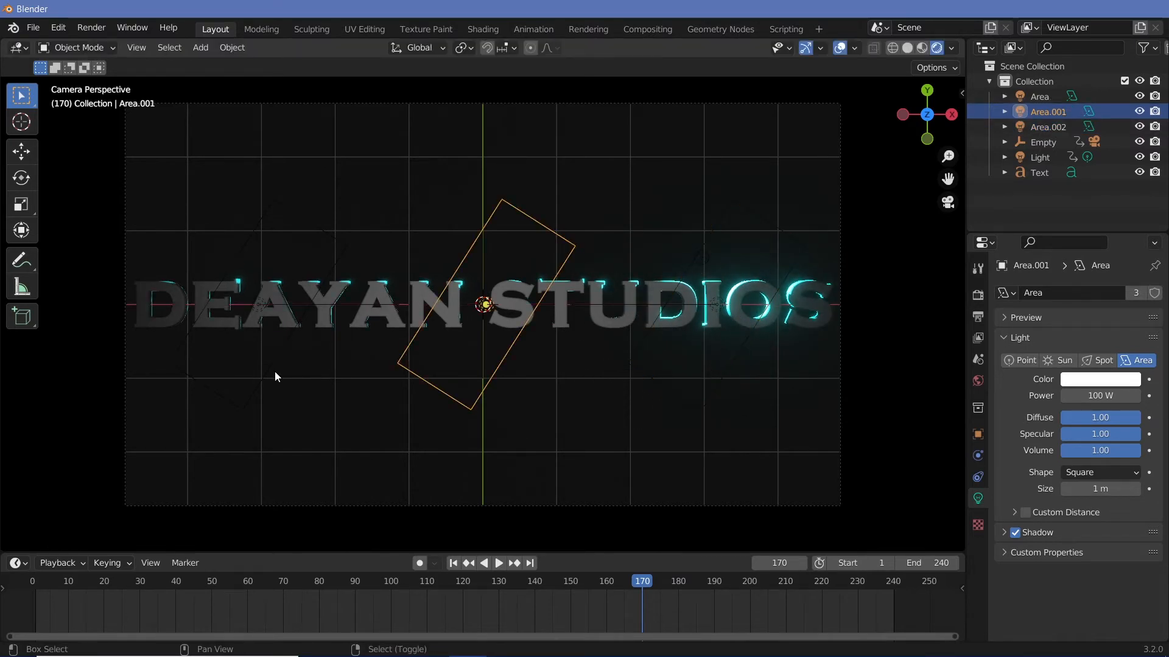
left_click(275, 372, "shift")
left_click(665, 373)
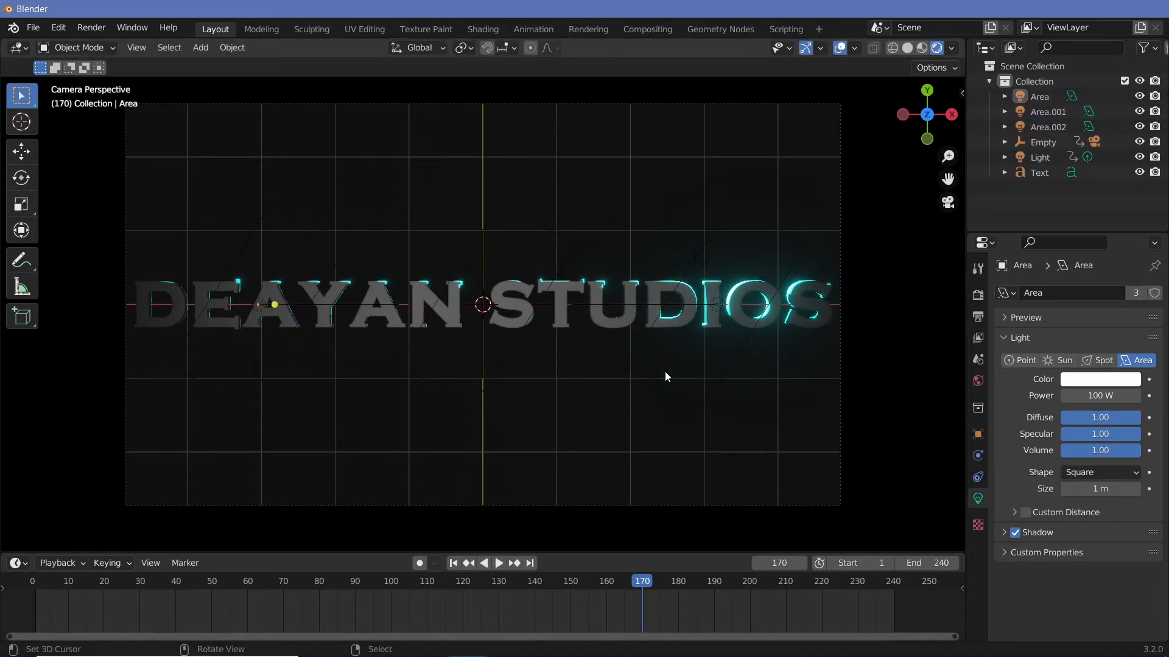
left_click(692, 306)
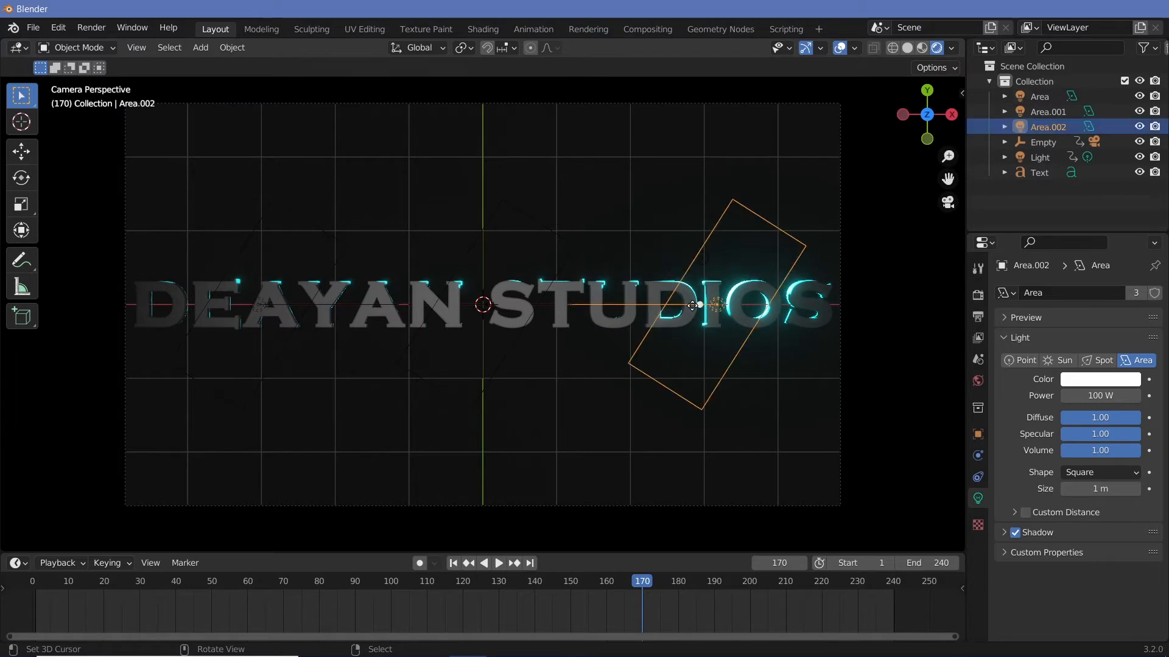
- Select the title text and show its material nodes in a Shader Editor split off beside the 3D viewport, with the node sidebar hidden
left_click(615, 319)
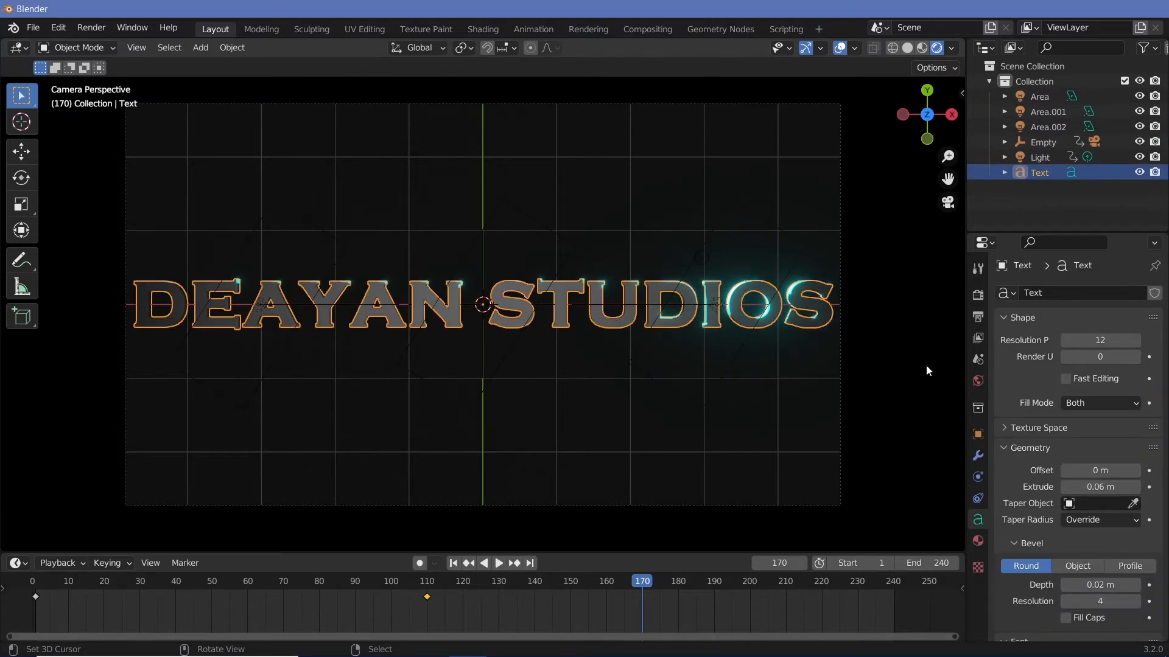
left_click(977, 542)
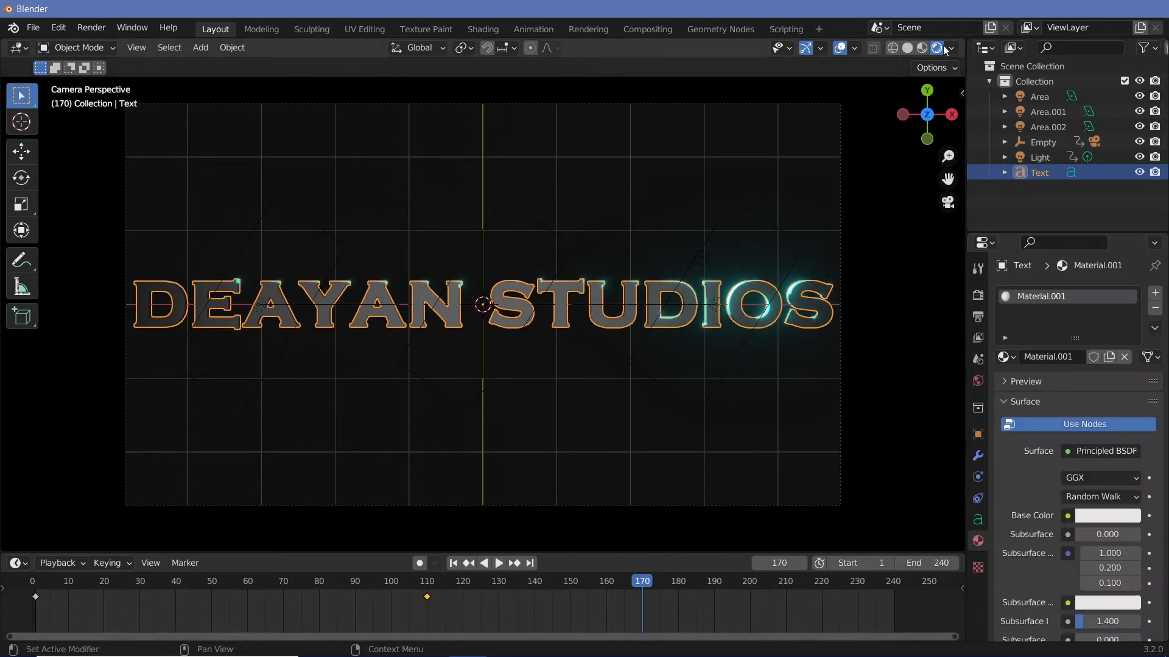
left_click_drag(962, 41, 709, 48)
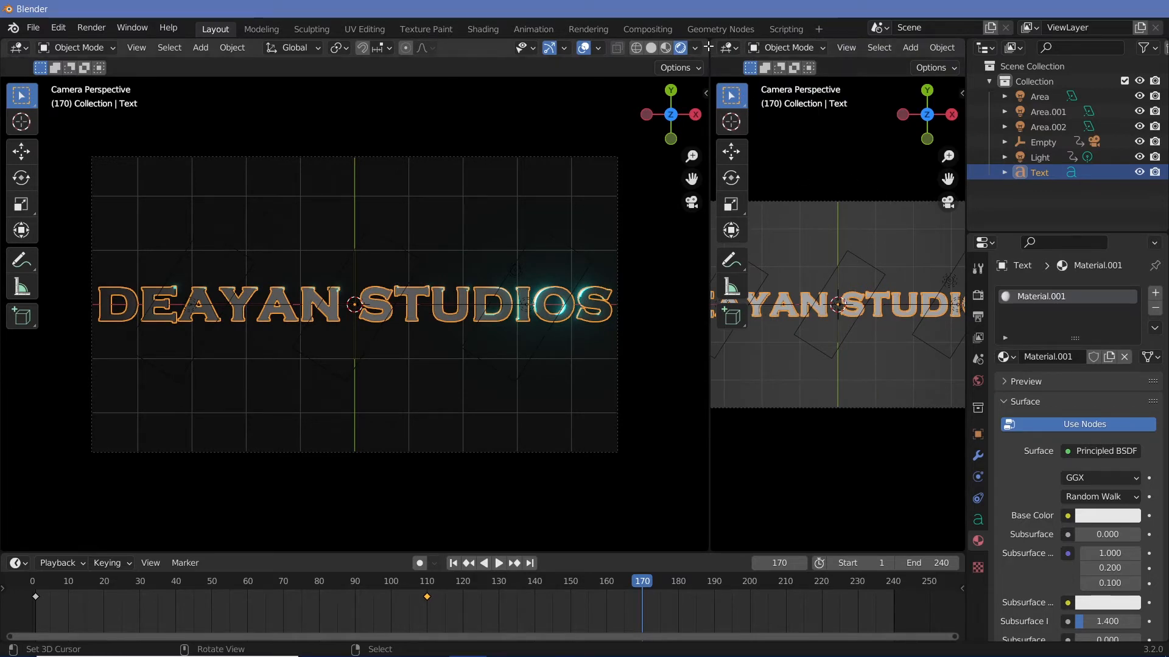
left_click(728, 47)
left_click(240, 188)
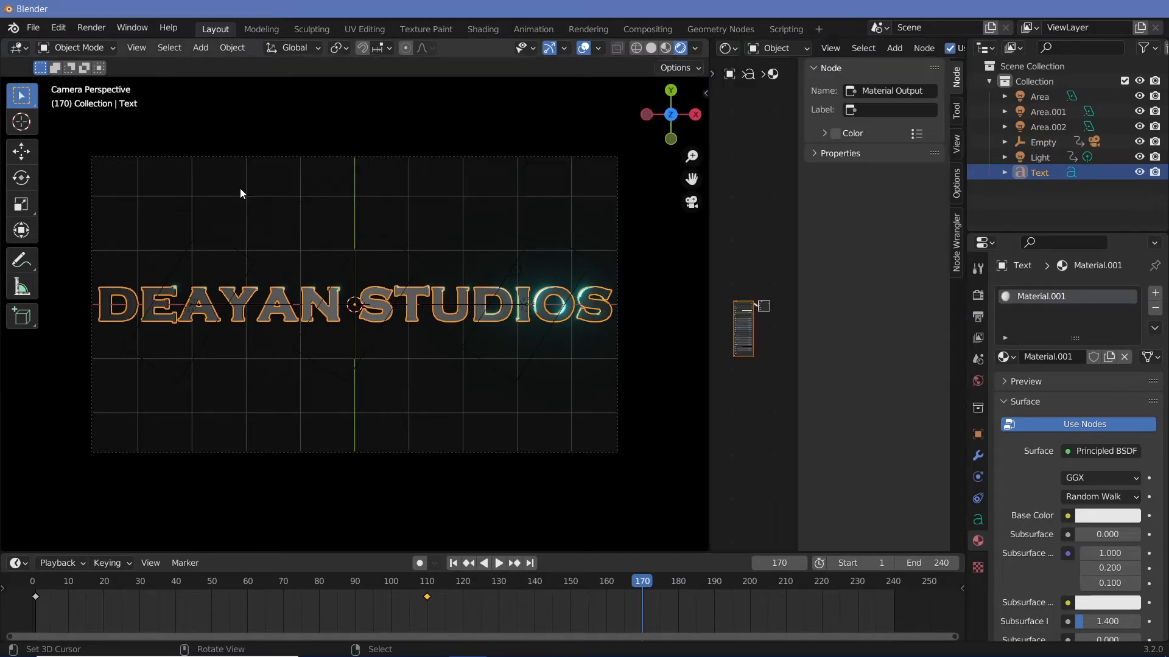
key("n")
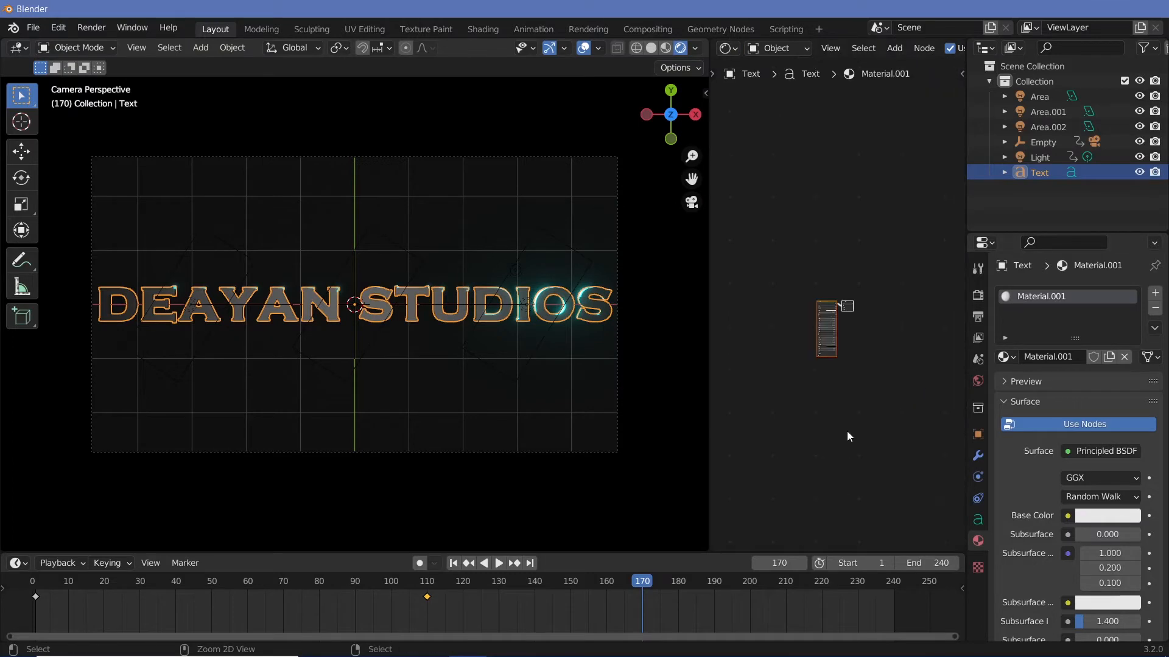
middle_click_drag(847, 432, 869, 213, "ctrl")
middle_click_drag(893, 475, 932, 323)
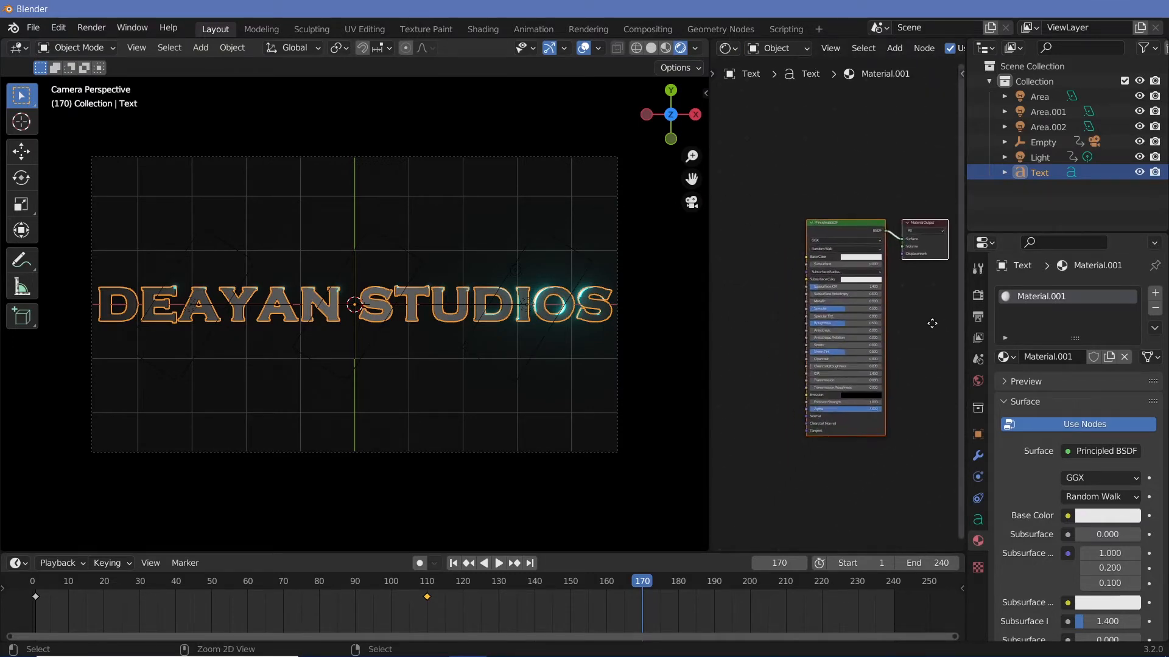
- Raise the title material's Metallic to about 0.975 and lower its Roughness on the Principled BSDF node
scroll(843, 332, "up", 2)
left_click(840, 331)
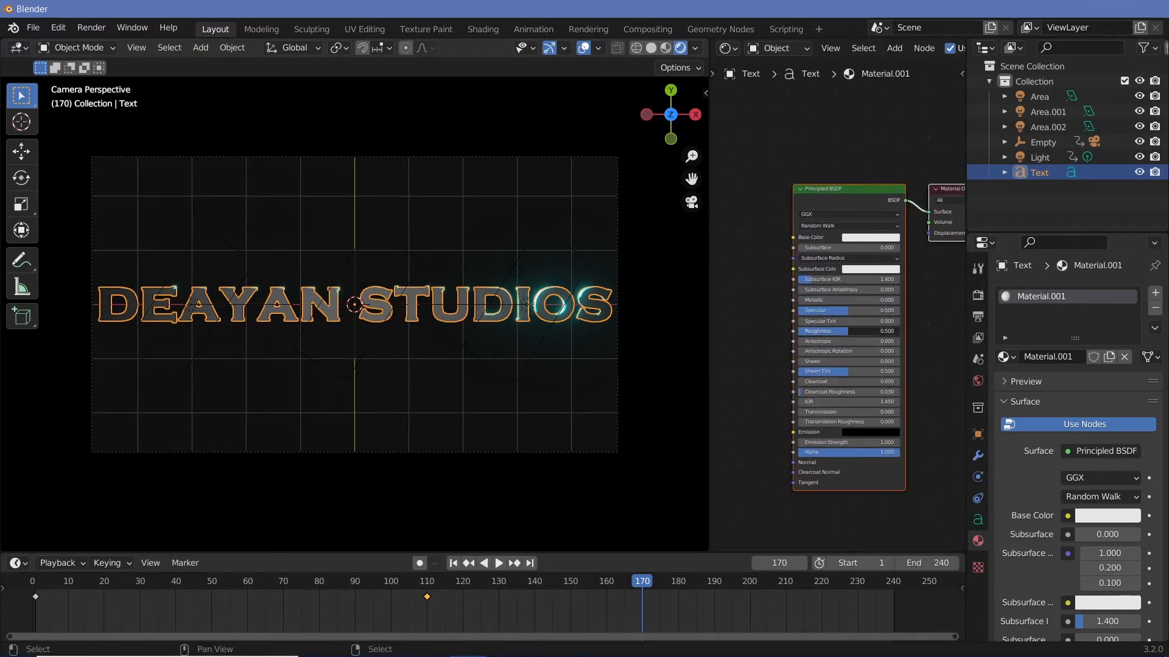
left_click(829, 298)
left_click_drag(829, 299, 926, 299)
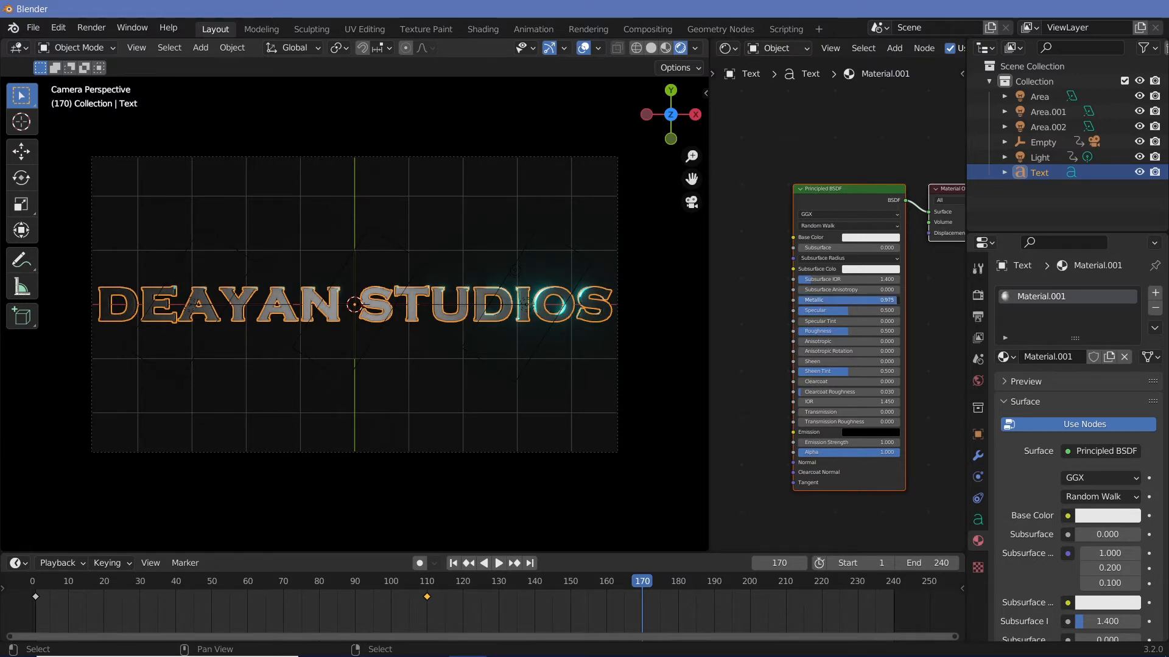
mouse_move(852, 331)
left_mouse_down()
mouse_move(812, 332)
mouse_move(829, 331)
left_mouse_up()
- Select all three area lights and lower them about 6.8 m along the Z axis to just above the title
middle_click_drag(502, 457, 370, 180)
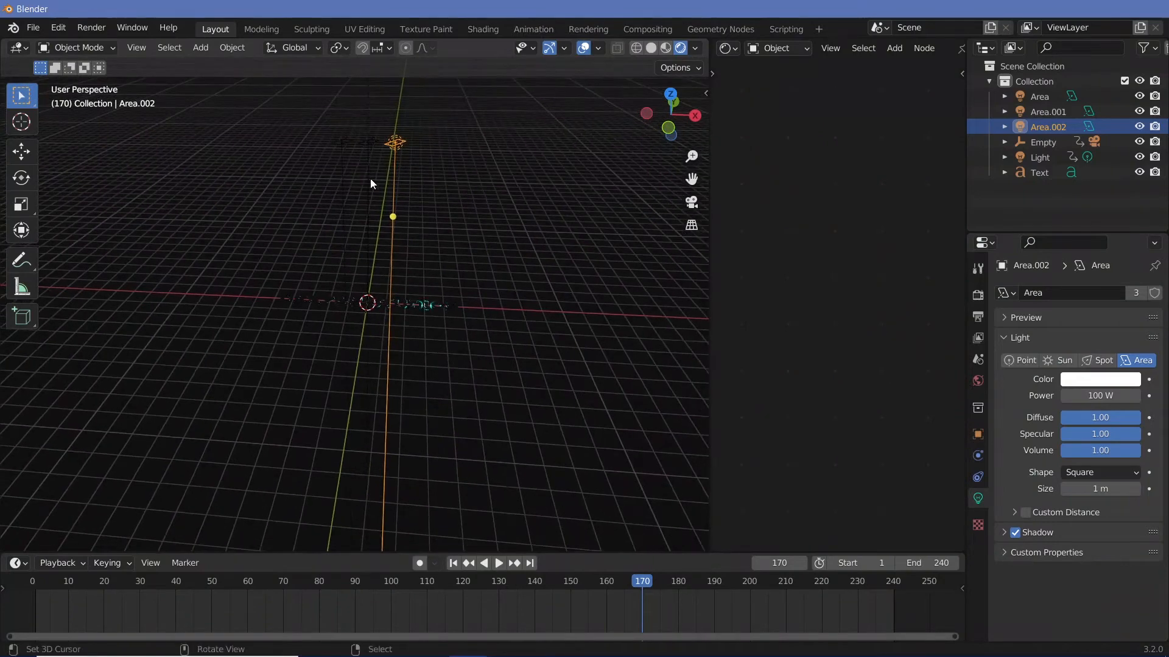
left_click(345, 144)
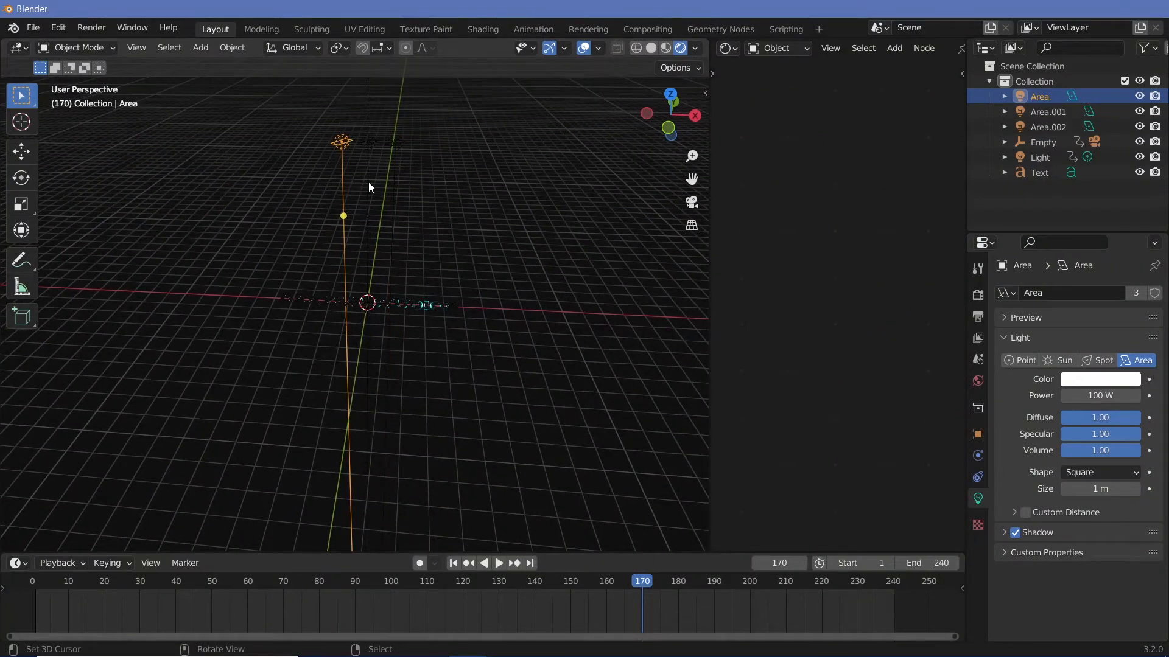
left_click(365, 144, "shift")
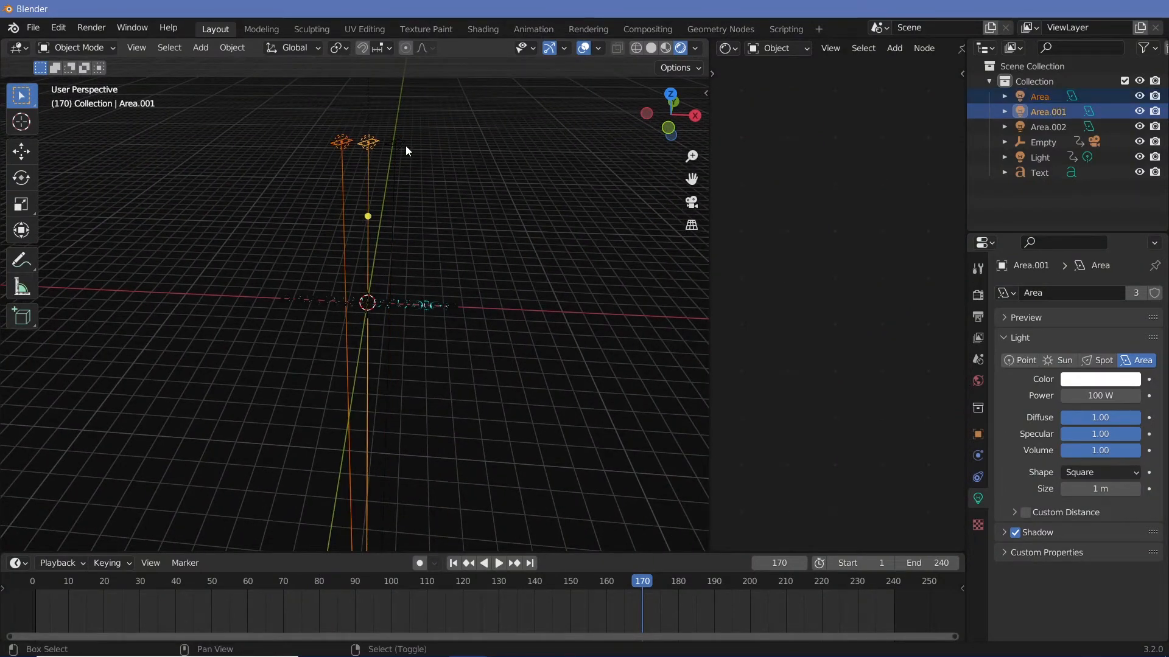
left_click(405, 146, "shift")
key("g")
key("z")
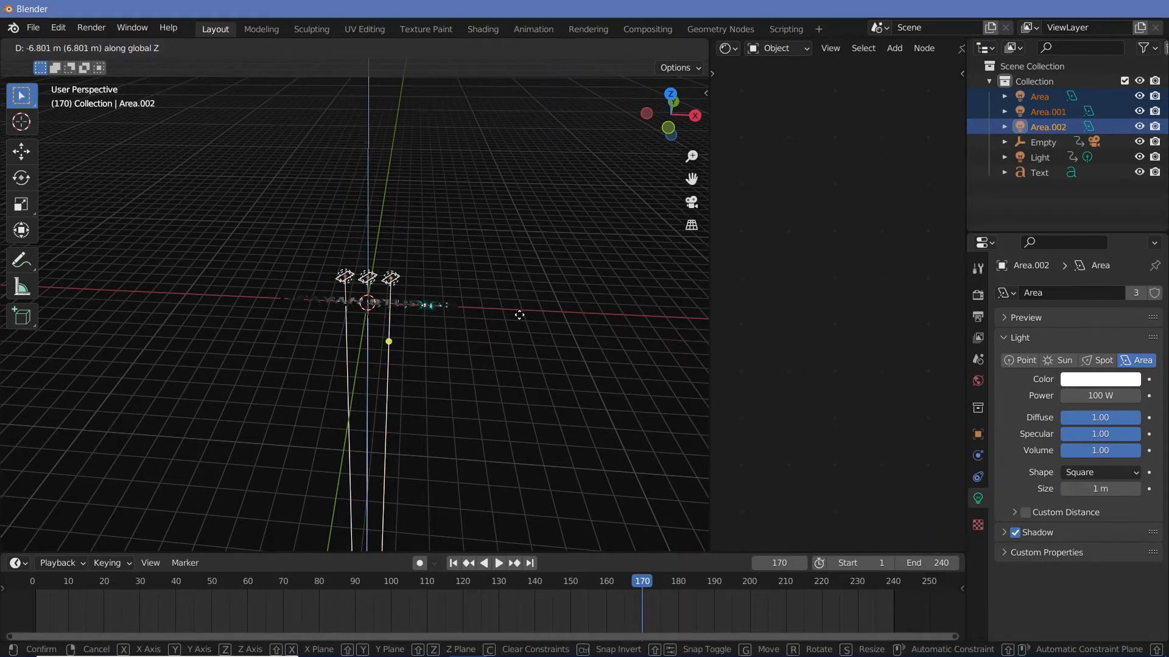
left_click(473, 322)
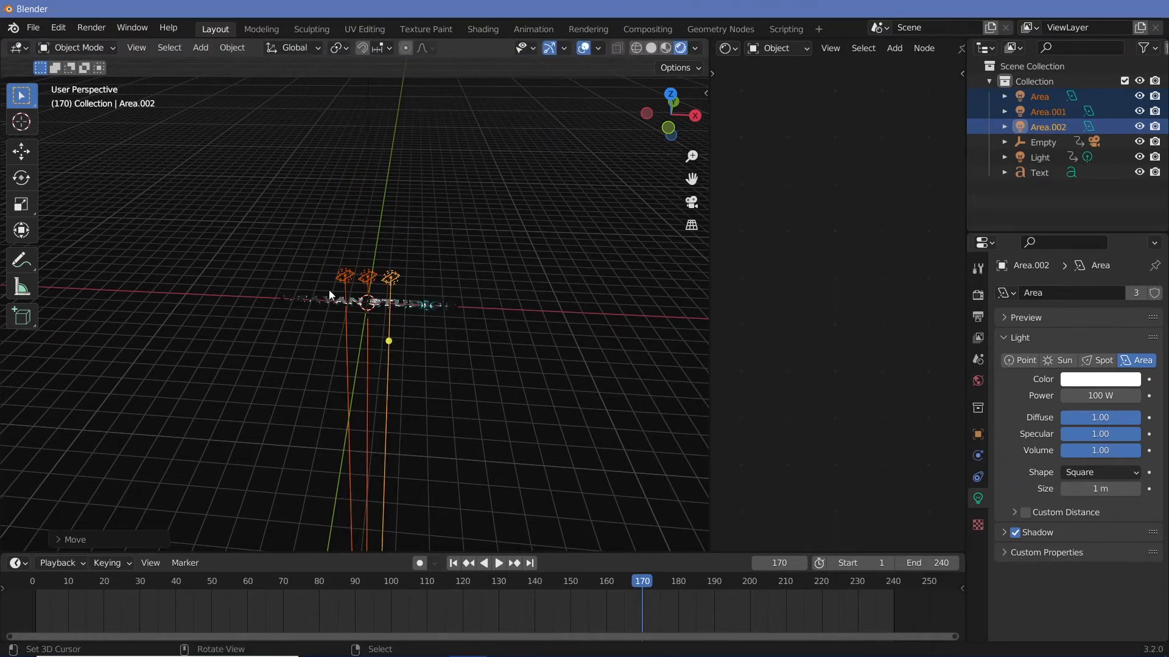
- Move the first area light in the negative X direction so it sits over the start of DEAYAN
left_click(344, 279)
key("g")
key("x")
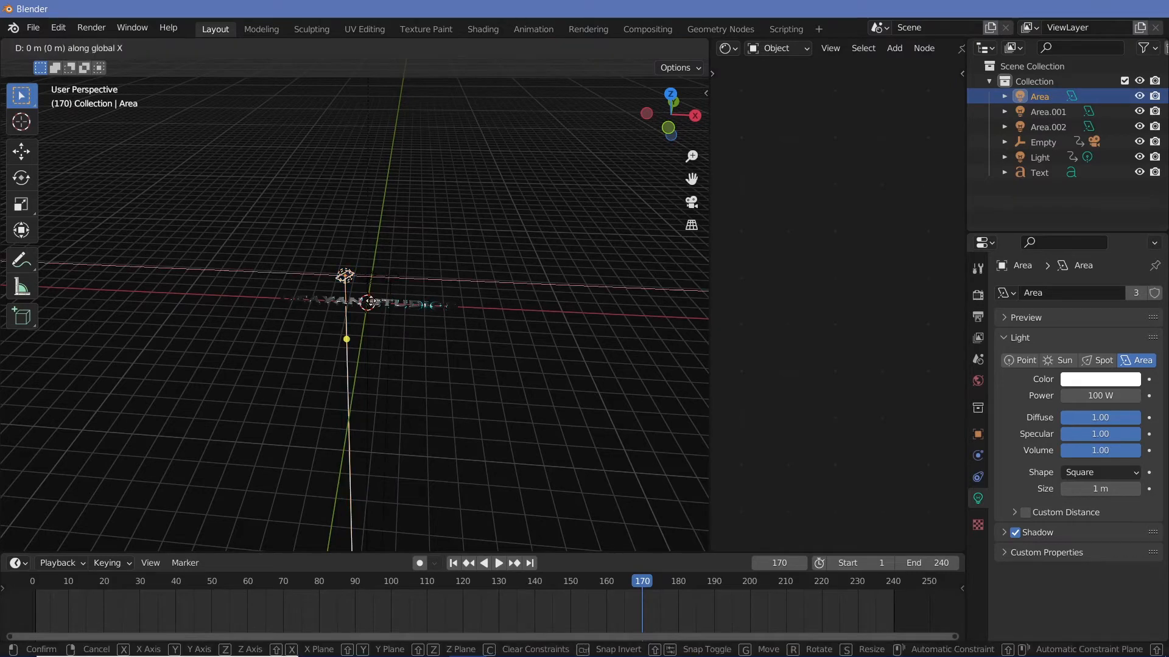
left_click(338, 313)
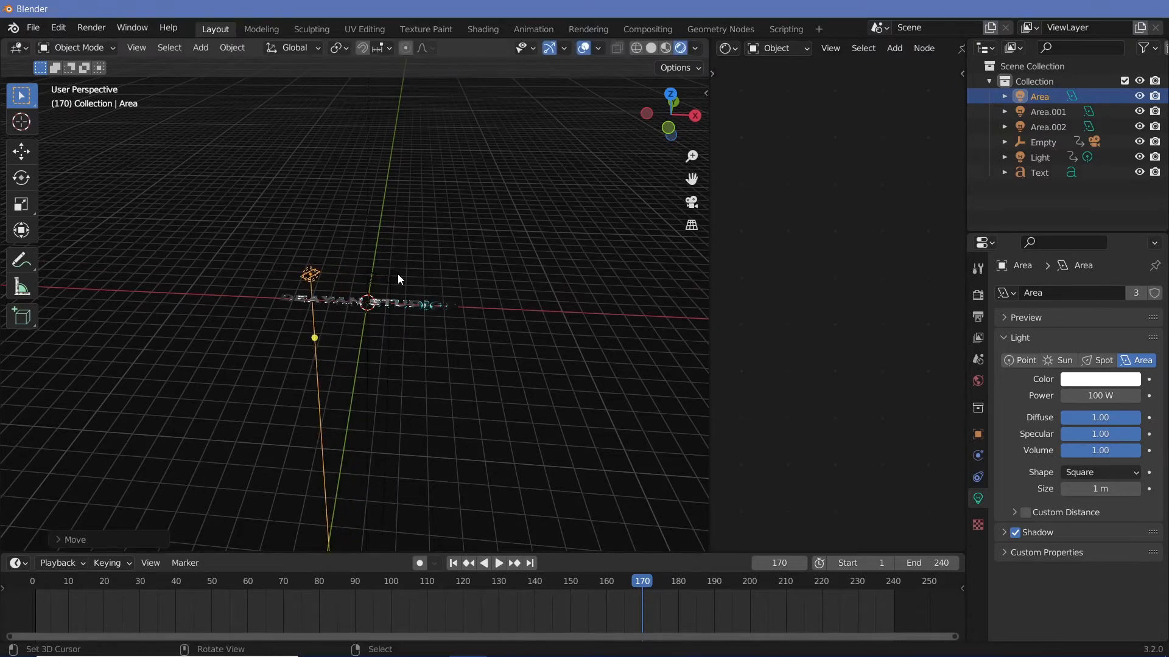
- Move the third area light about 2.6 m along X to the end of STUDIOS and return to the camera view
left_click(393, 276)
key("g")
key("x")
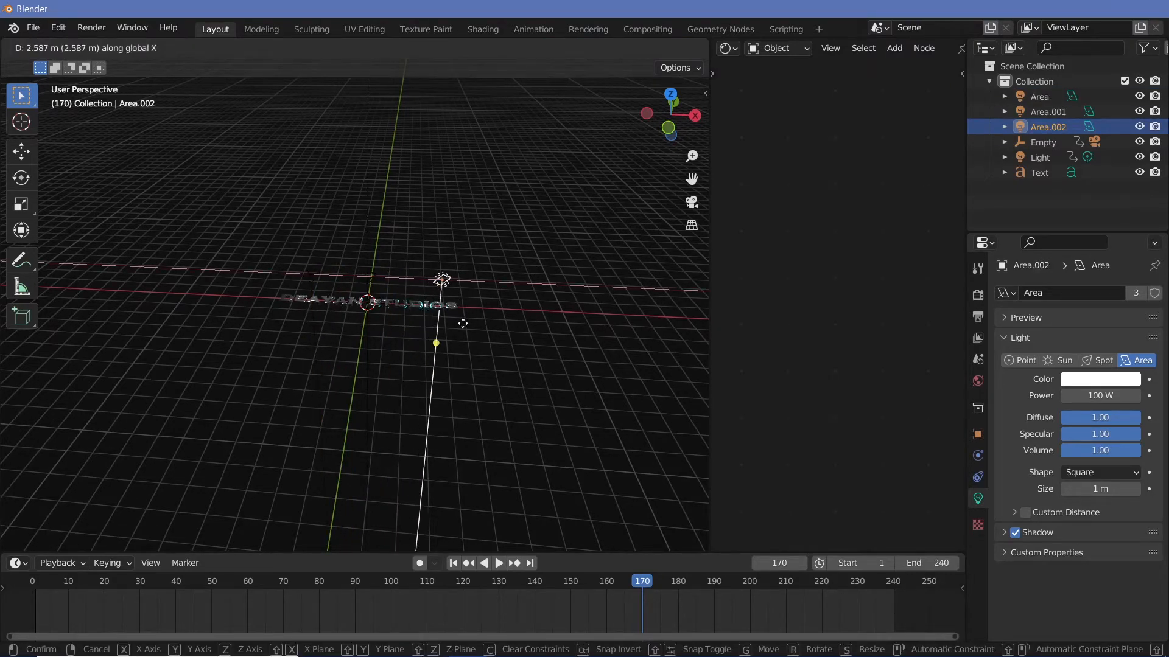
left_click(465, 321)
middle_click_drag(465, 321, 475, 397)
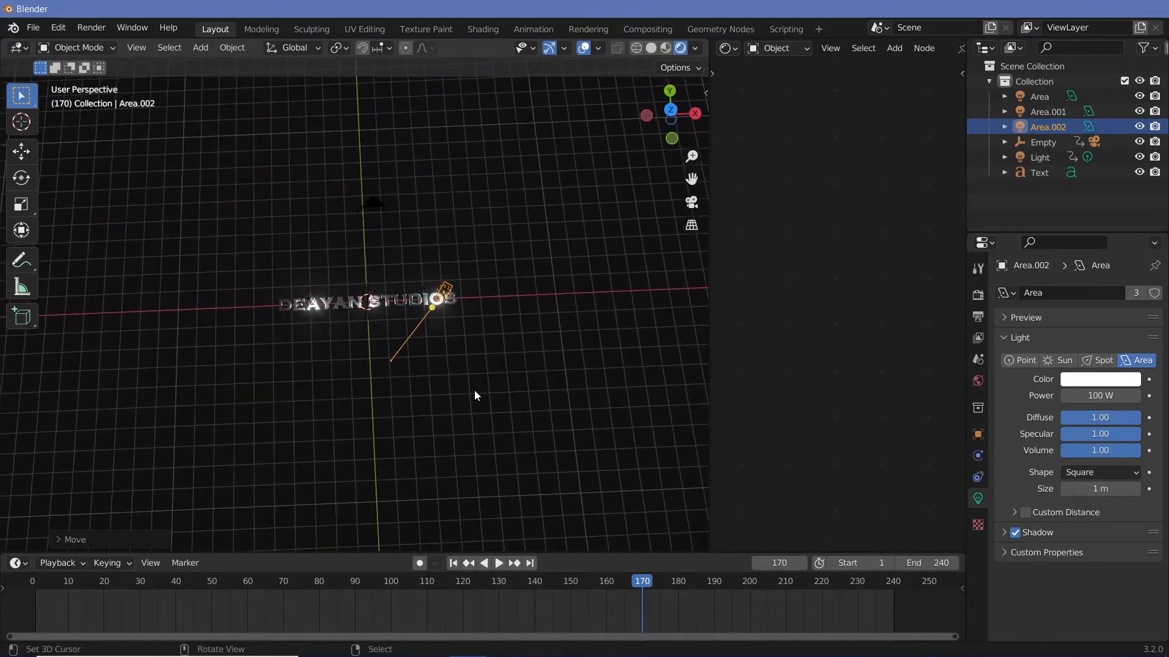
key("KP_0")
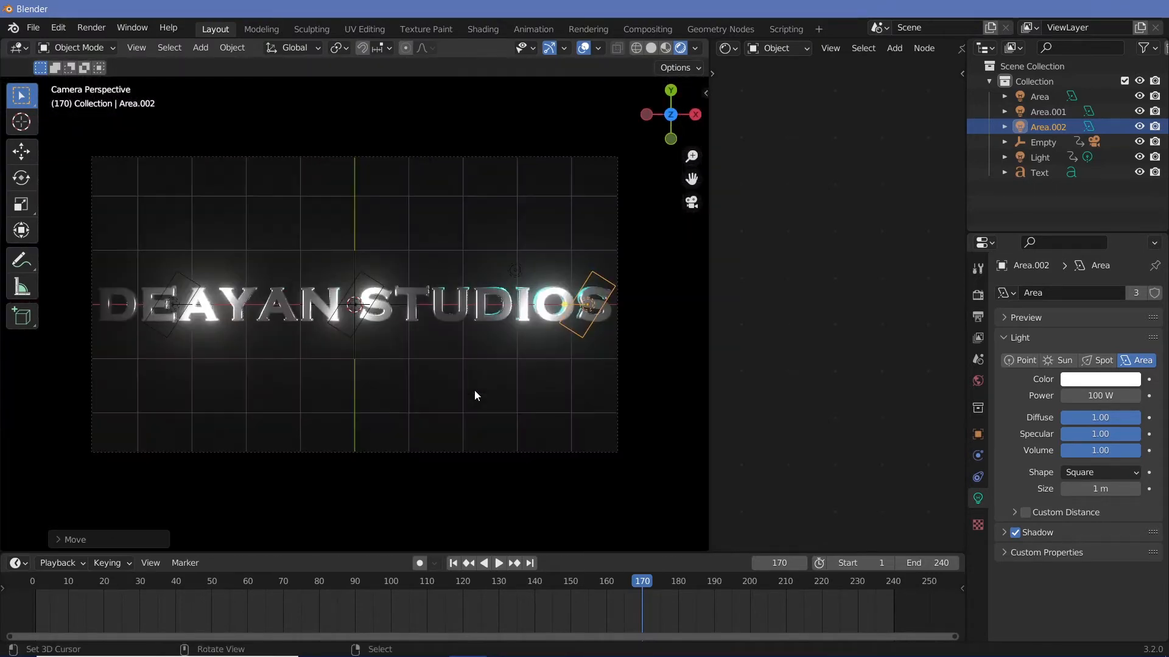
- Reduce the shared area light power to 10 W and try it at 3 W
left_click_drag(1093, 397, 1074, 397)
left_click(1093, 397)
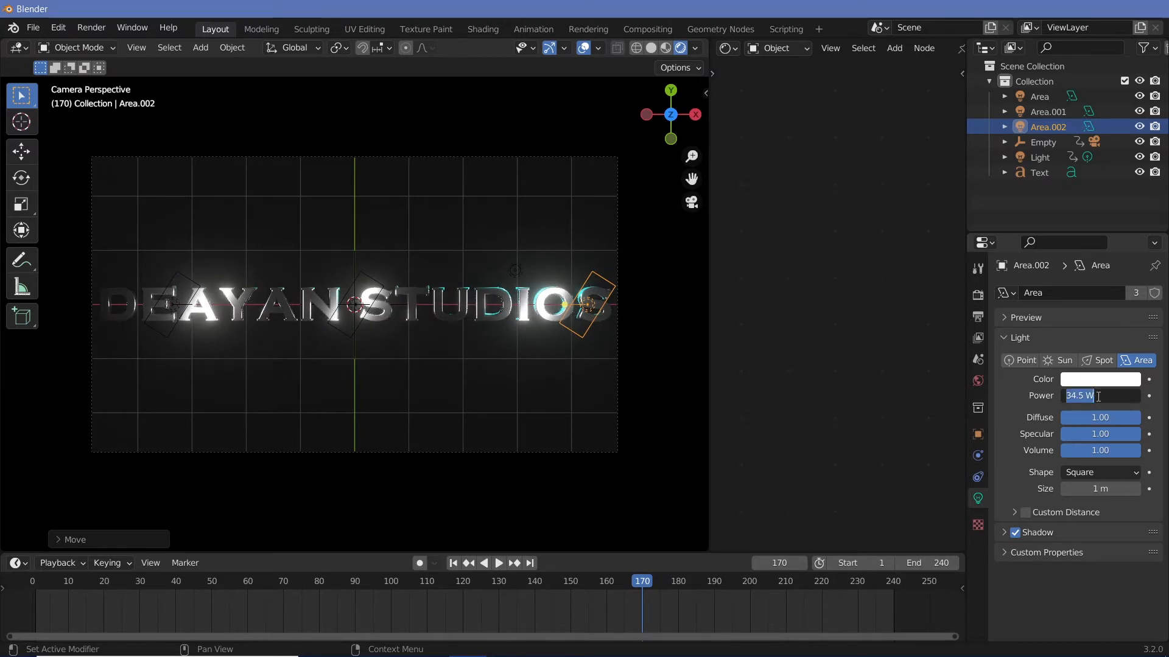
type("10")
key("Return")
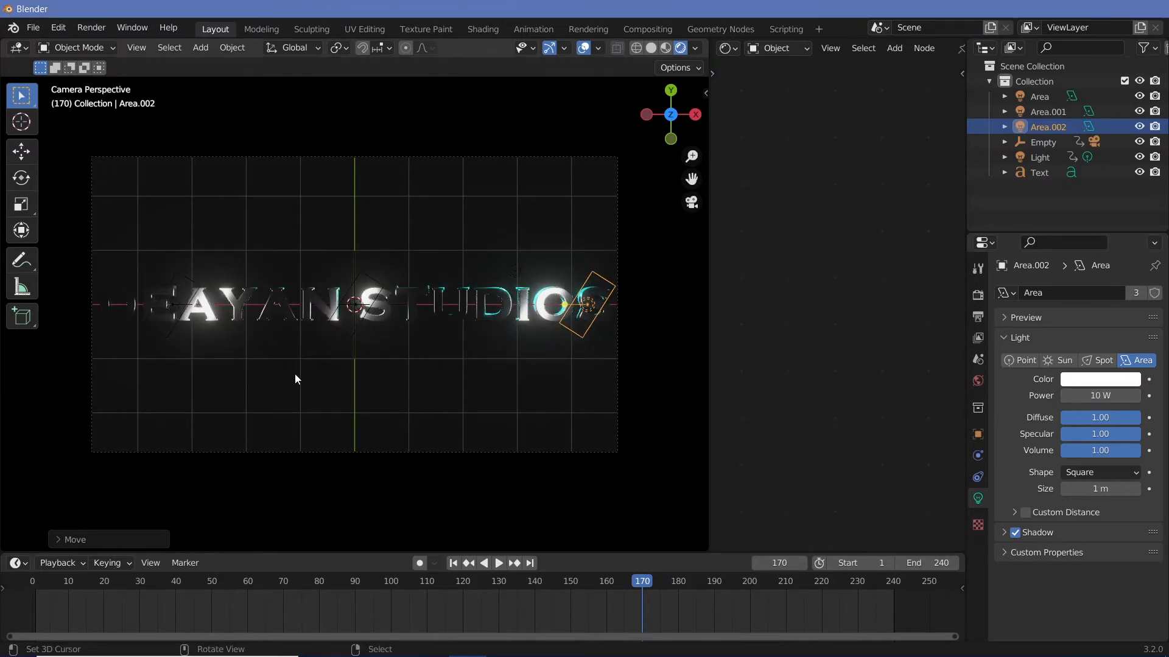
left_click(1092, 397)
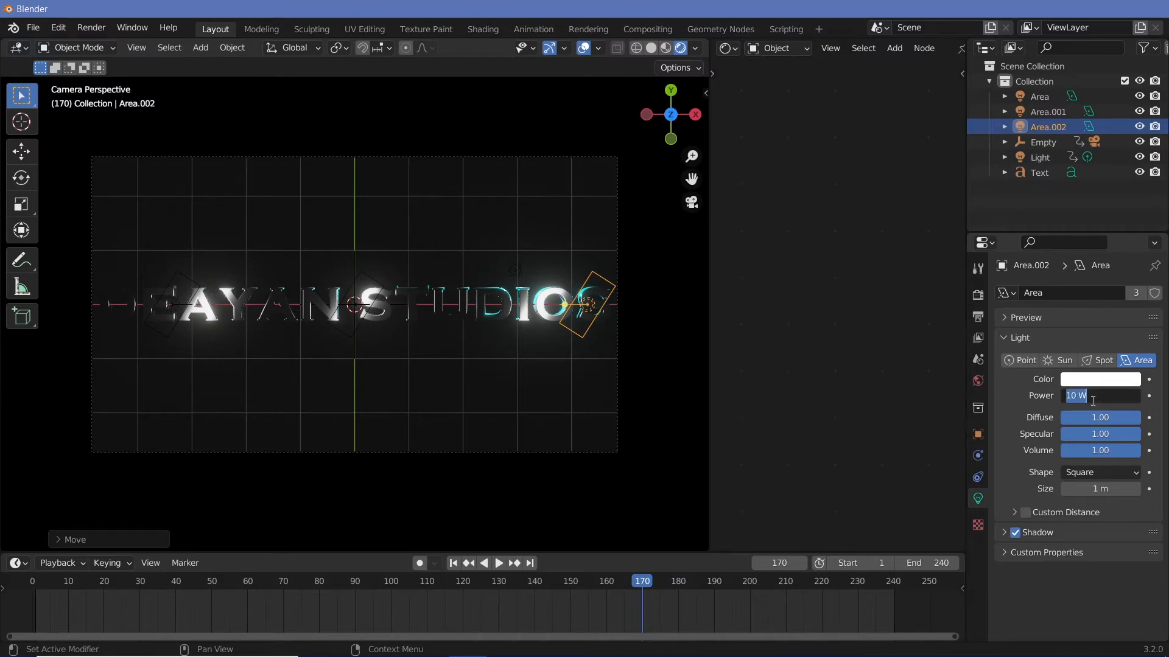
type("3")
key("Return")
left_click(1091, 399)
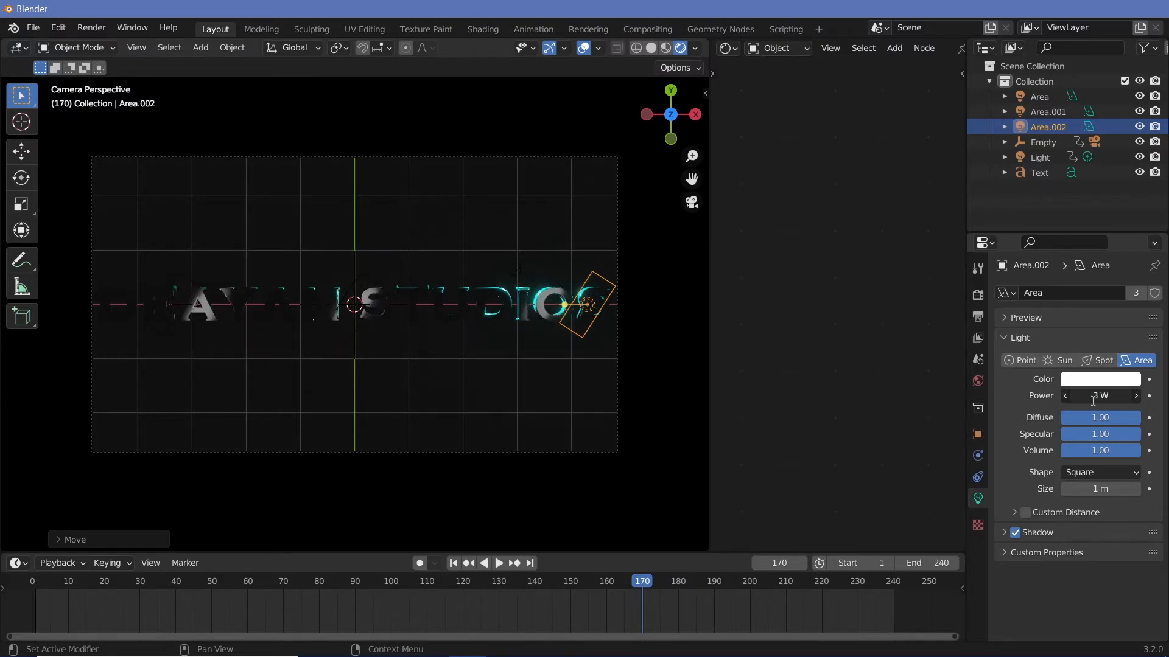
- Tint the shared area light colour pale cyan and set its power to 10 W
left_click(1094, 380)
left_click(1094, 381)
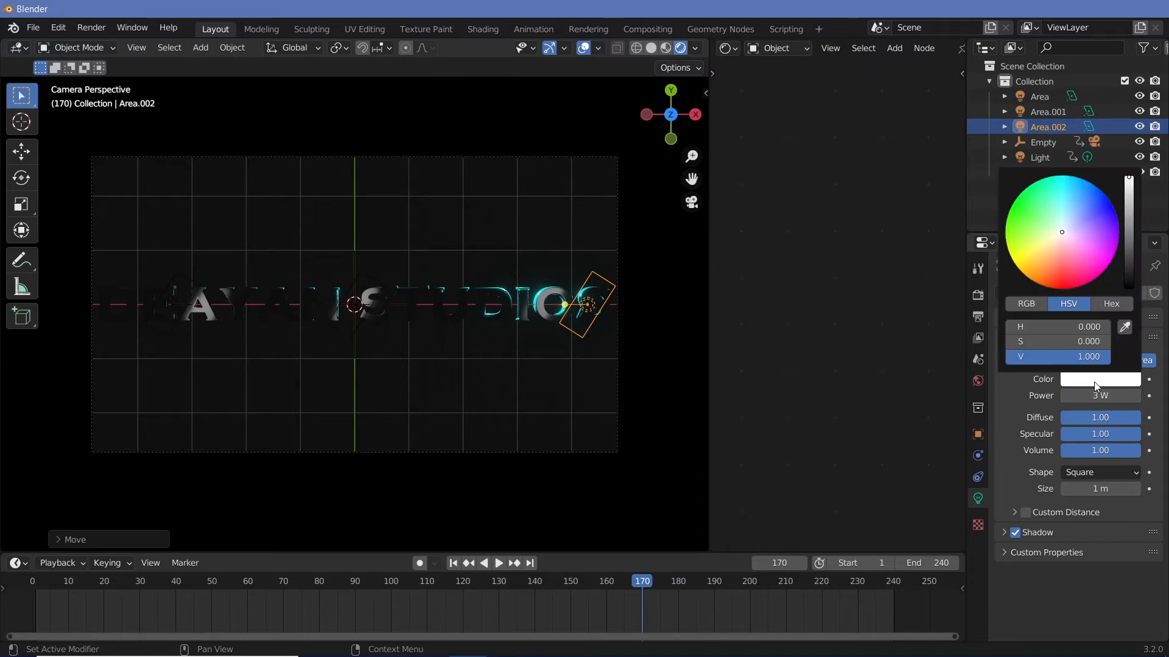
left_click(1063, 204)
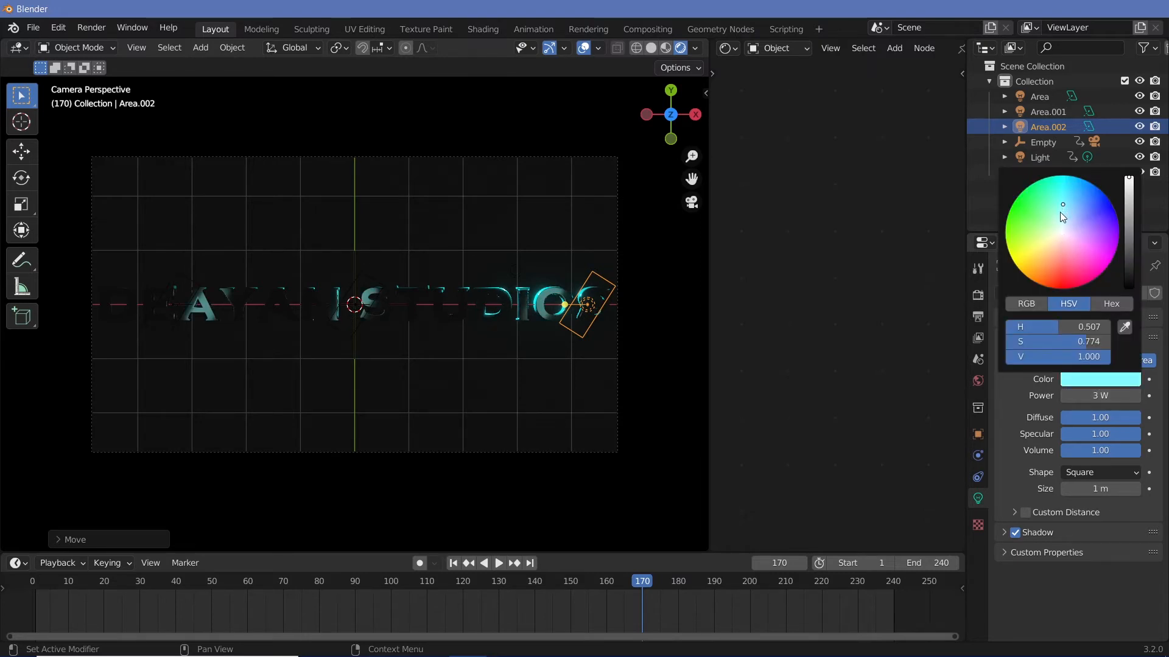
left_click(1061, 214)
left_click_drag(1060, 215, 1059, 211)
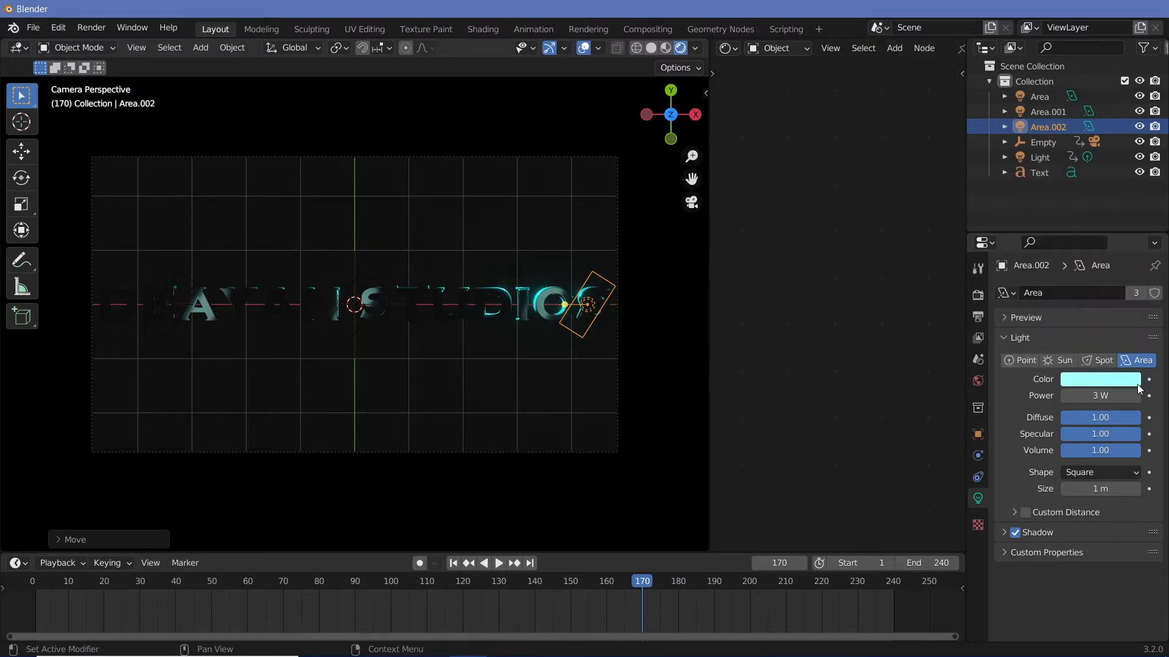
left_click(1094, 396)
type("10")
key("Return")
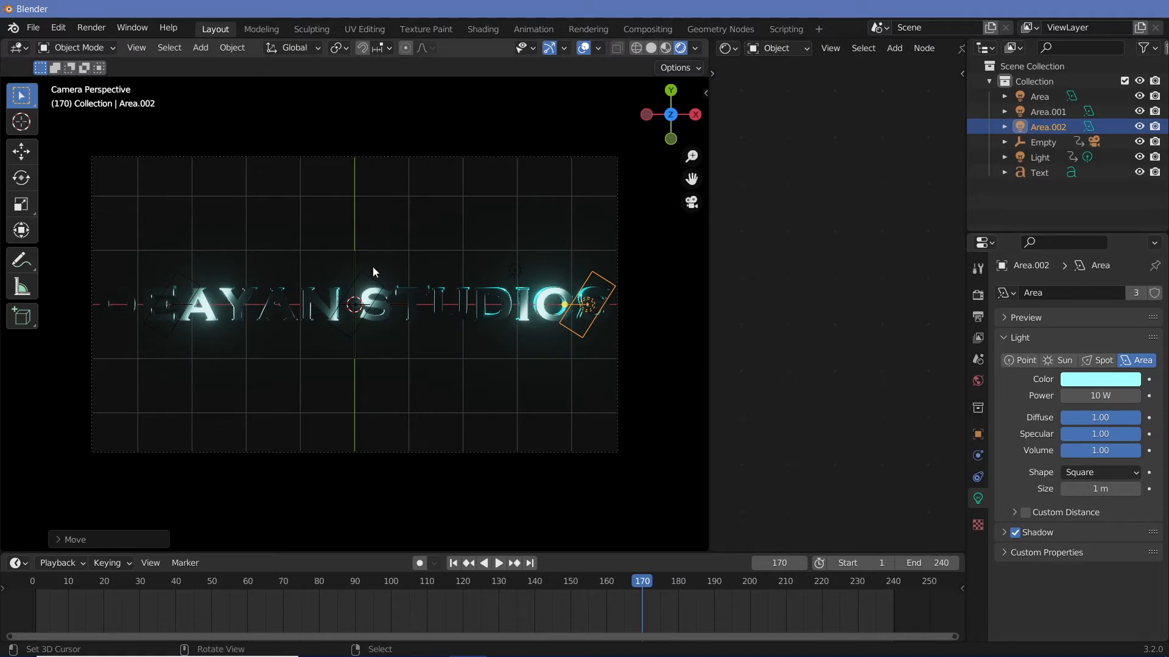
- Select all three area lights and raise them slightly along the Z axis
left_click(349, 283, "shift")
left_click(190, 277)
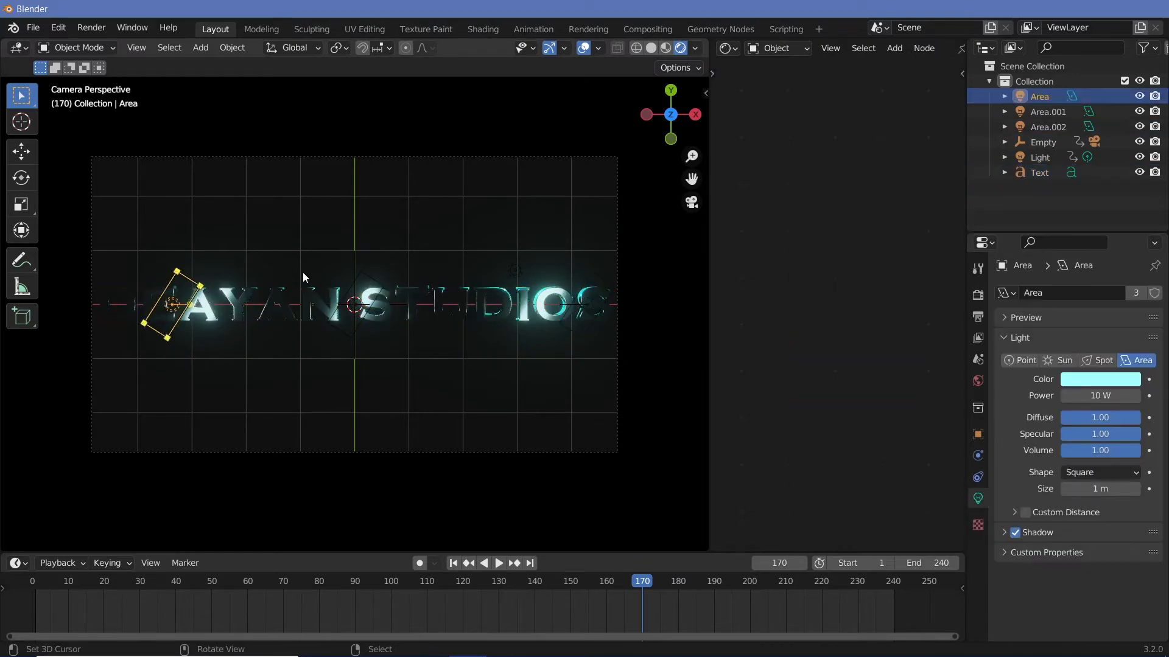
left_click(353, 272, "shift")
left_click(588, 272, "shift")
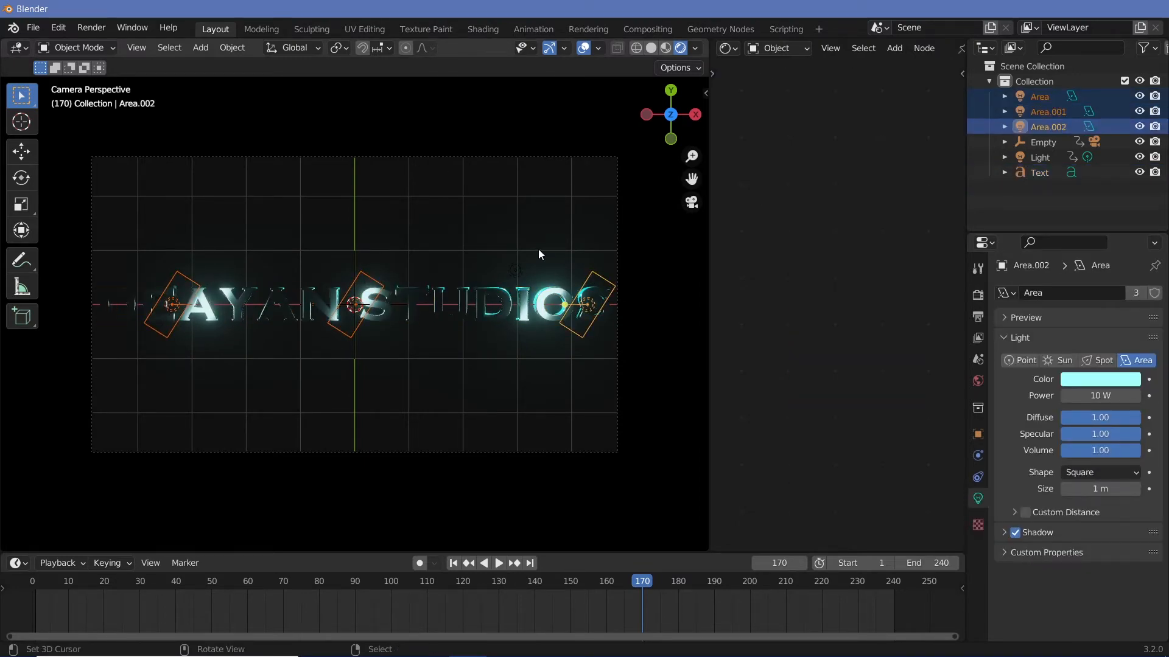
key("g")
key("z")
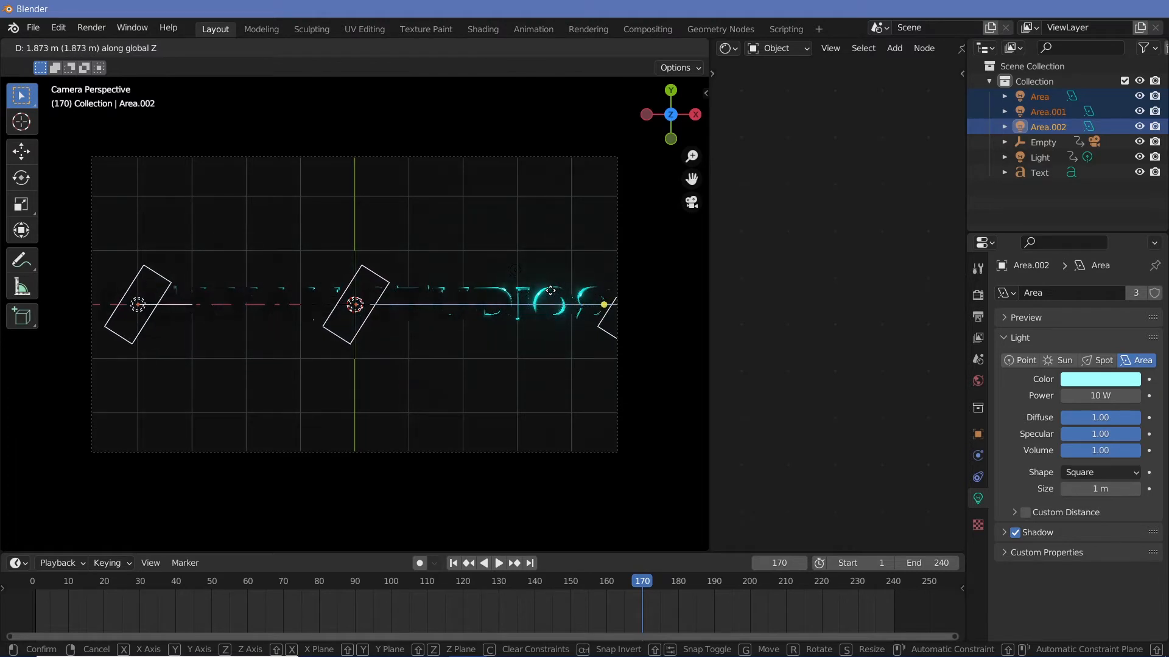
left_click(548, 277)
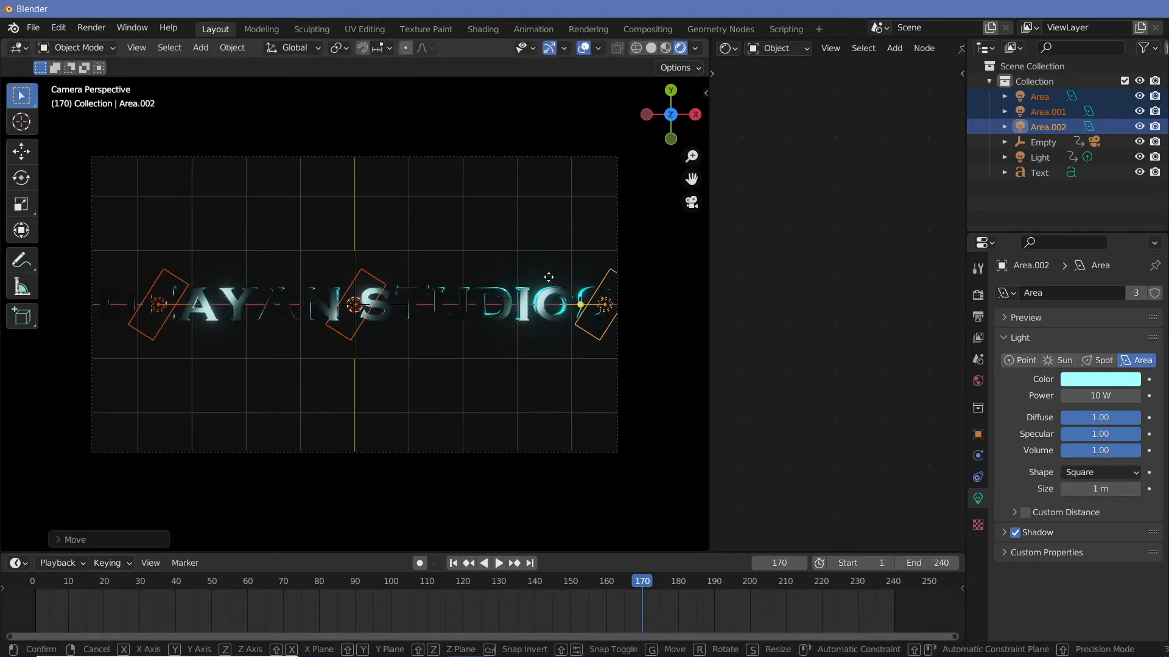
- Shift the three area lights together about 0.19 m in the negative X direction
key("g")
key("x")
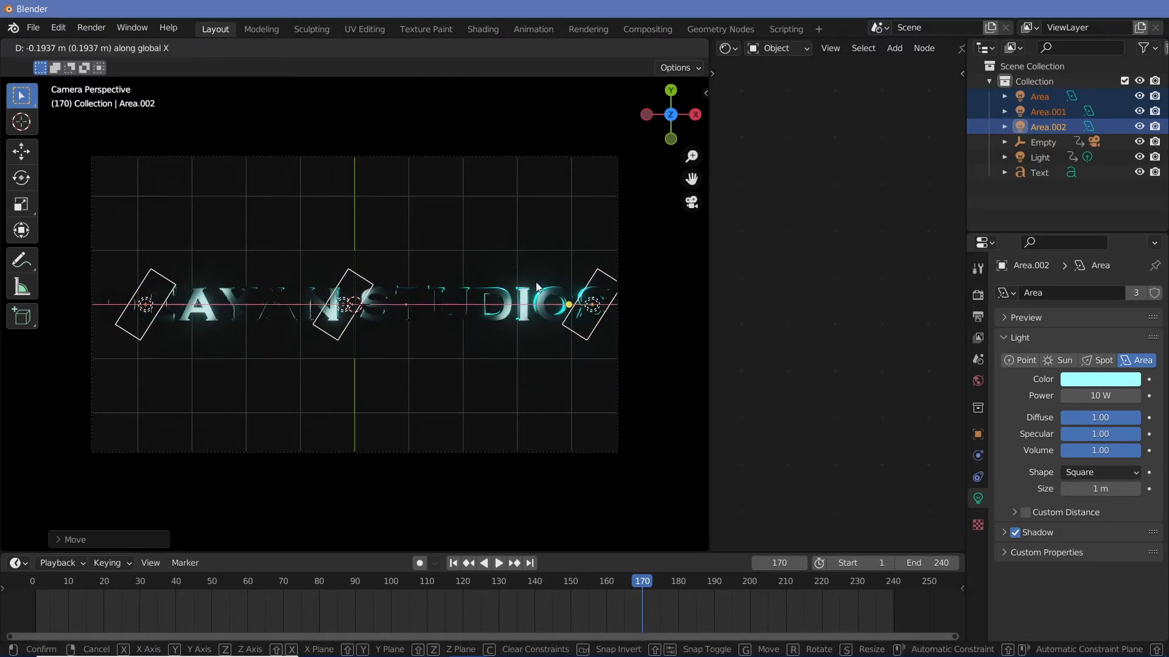
left_click(536, 277)
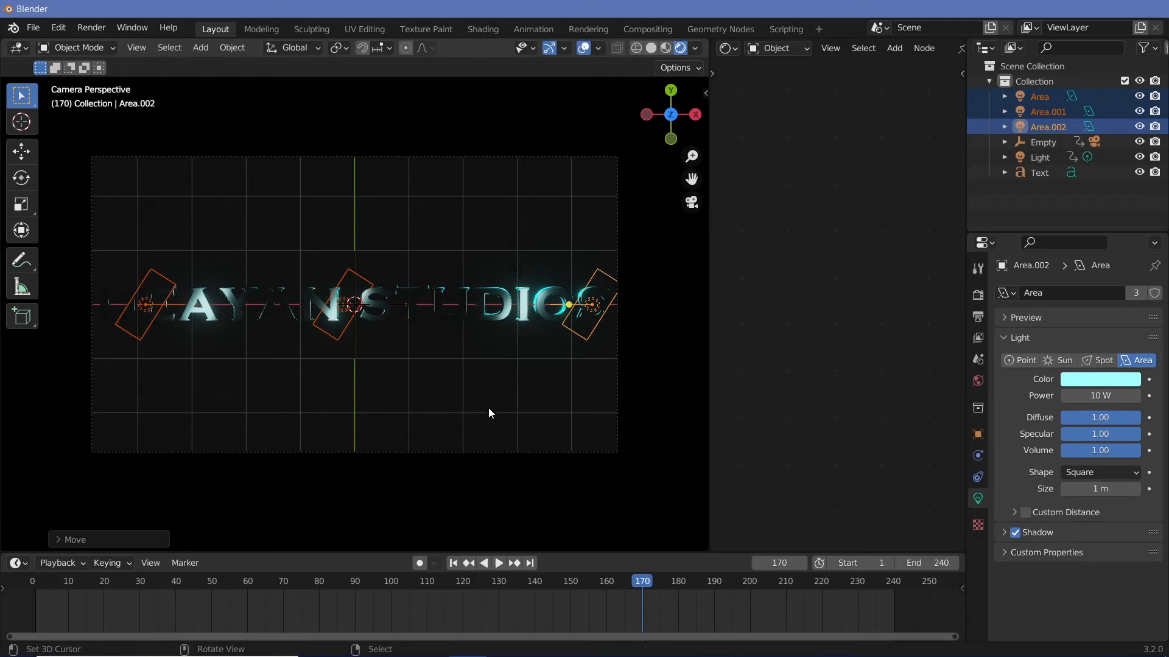
- Brighten the world background colour to a slightly lighter dark grey
left_click(978, 381)
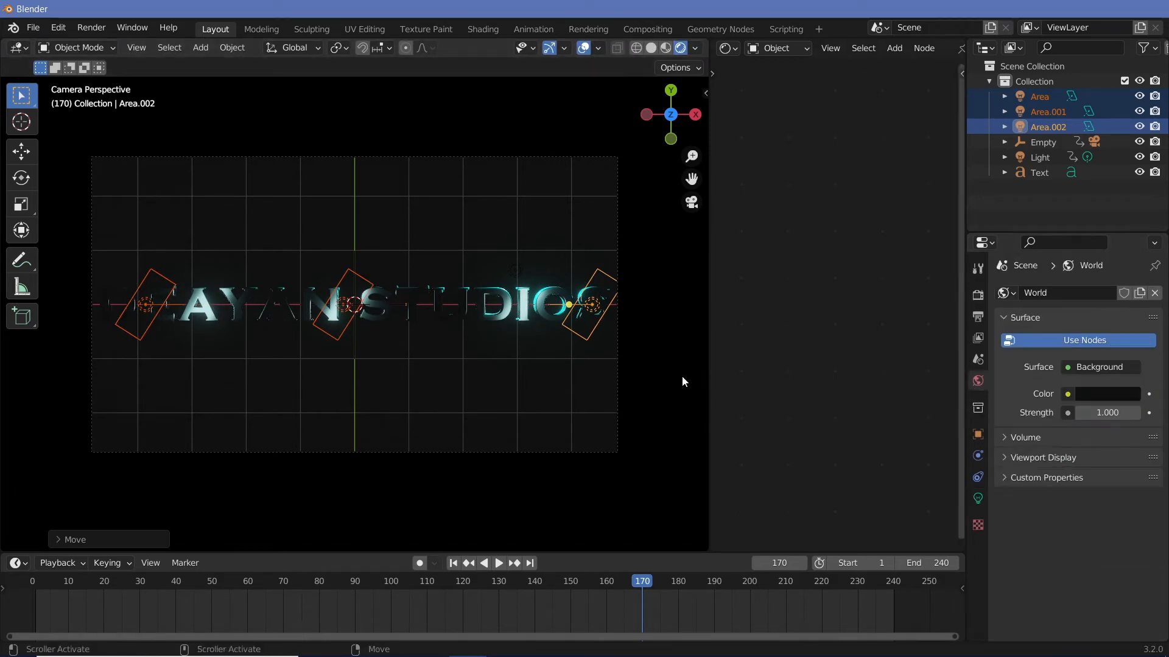
left_click(1097, 394)
left_click_drag(1131, 280, 1129, 271)
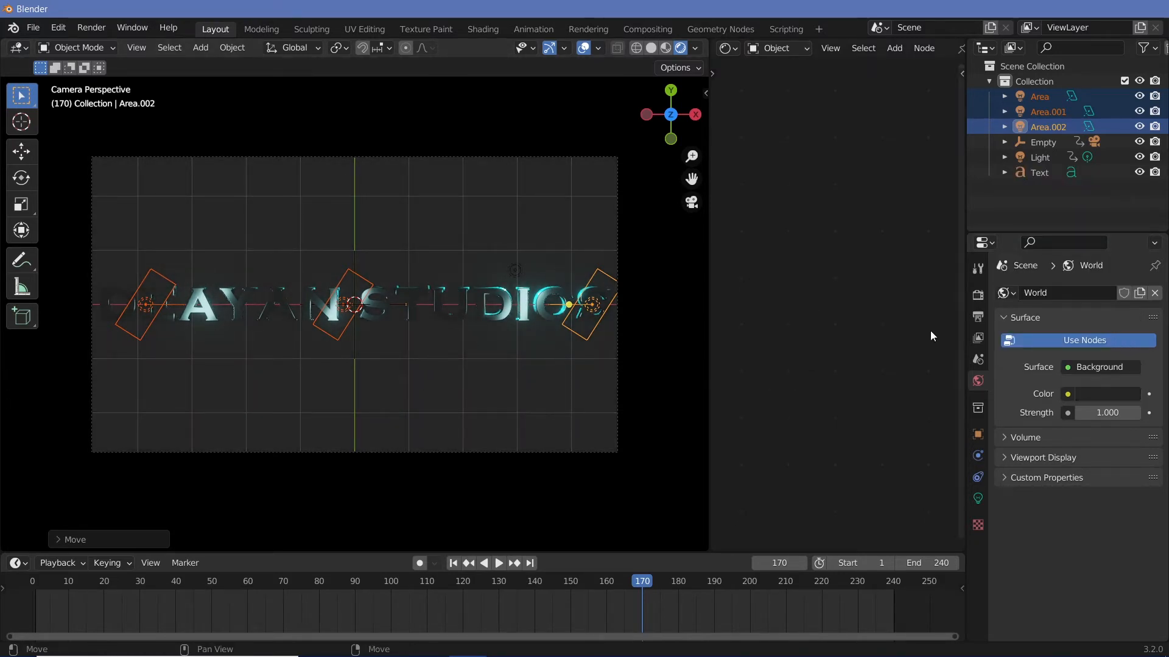
- Show the world nodes in the Shader Editor and insert a Mix Shader between the Background and World Output nodes
left_click(791, 48)
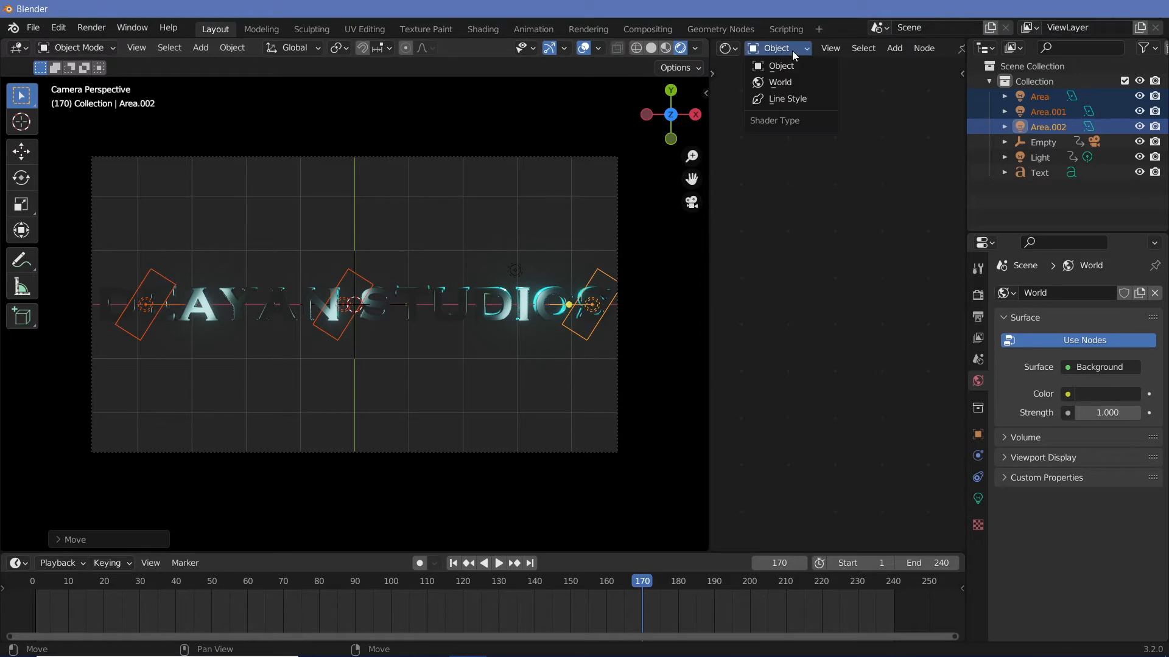
left_click(780, 83)
key("shift+a")
left_click(808, 313)
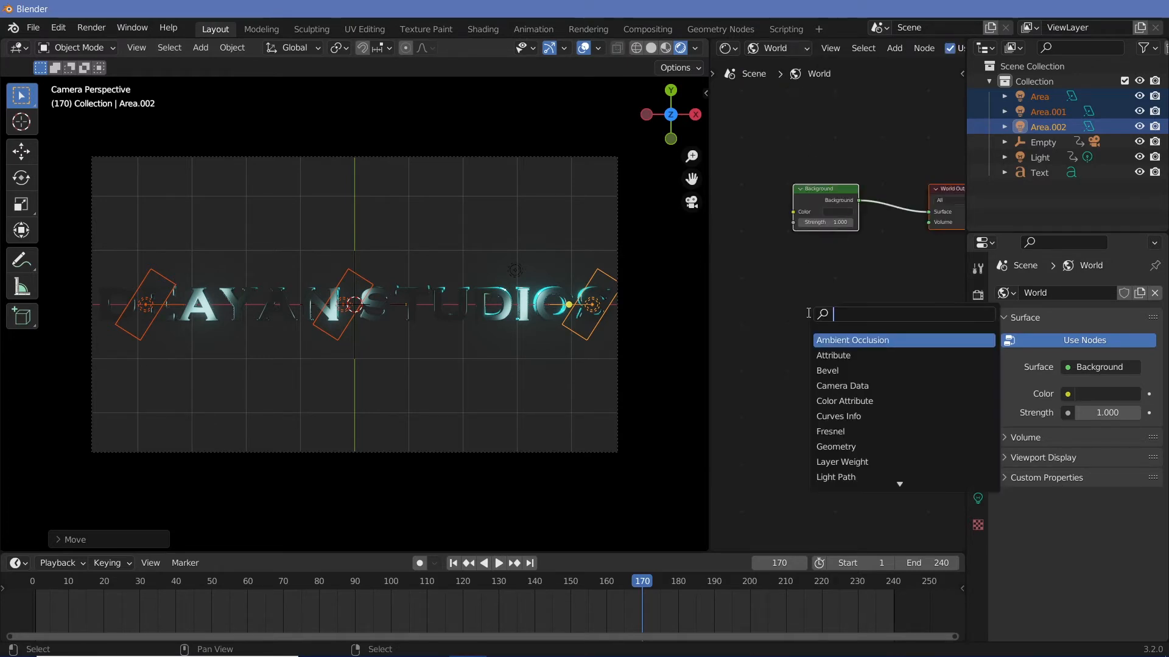
type("mix")
key("Down")
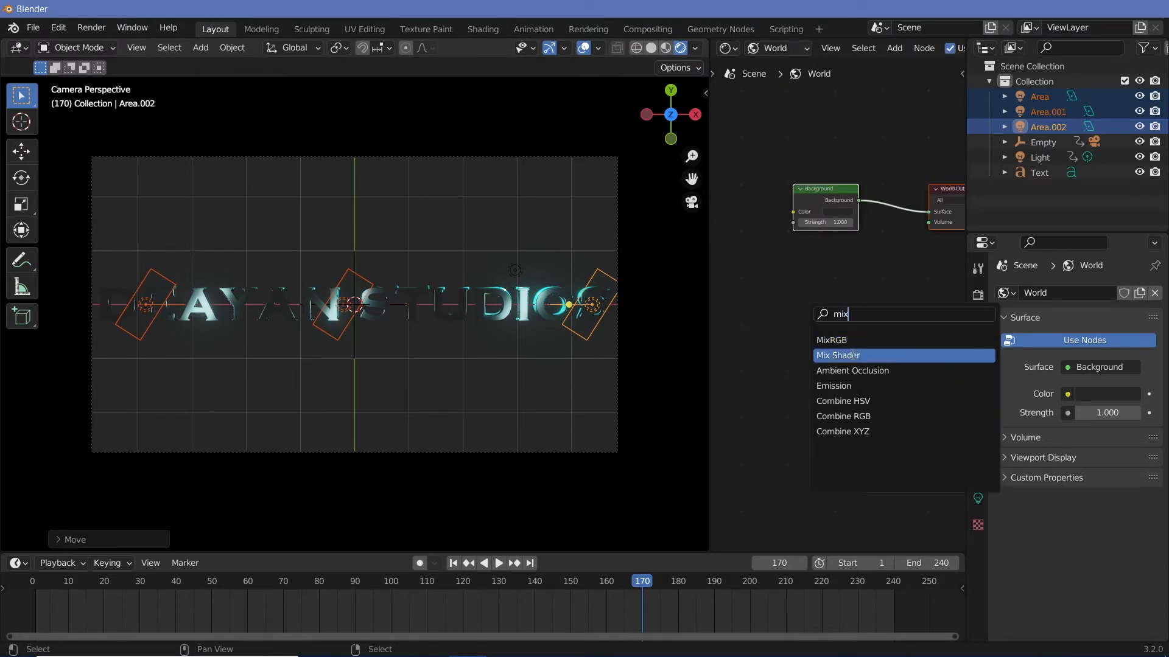
key("Return")
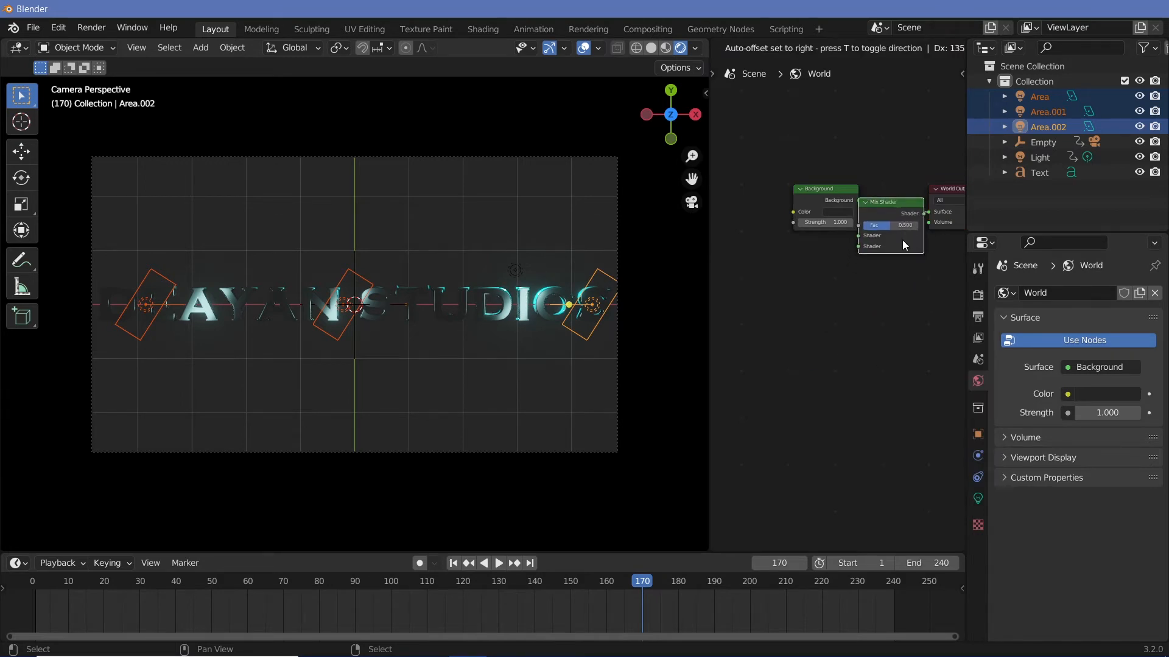
left_click(902, 242)
- Duplicate the Background node, connect the copy to the Mix Shader's second shader input and make its colour black
left_click(829, 195)
key("shift+d")
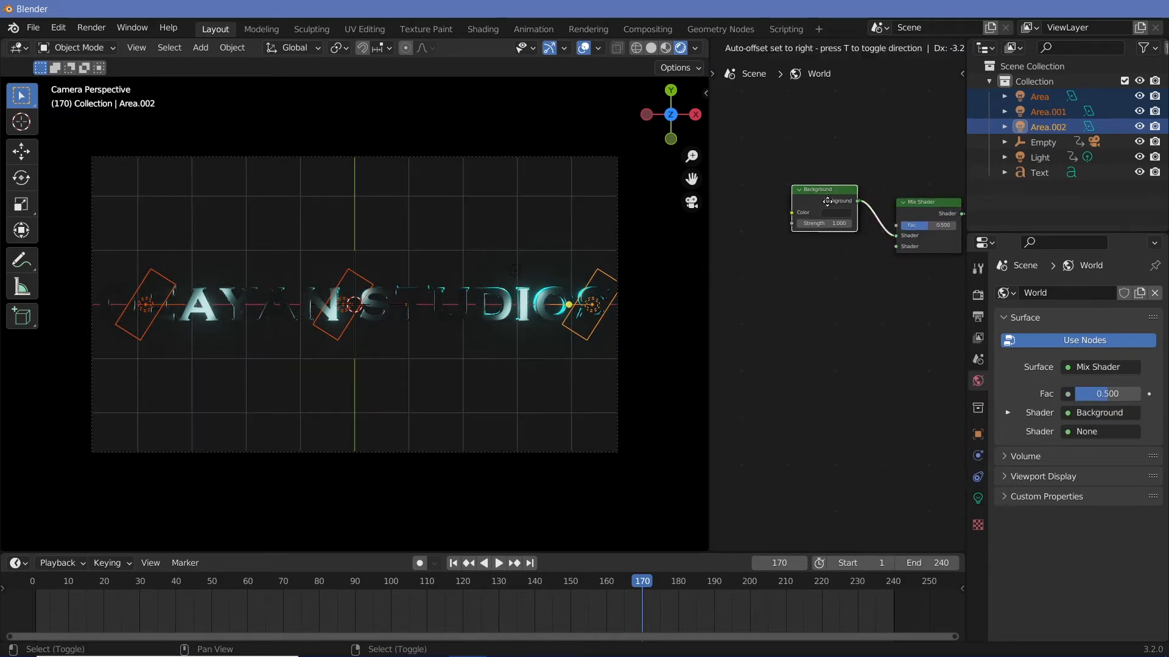
left_click(860, 261)
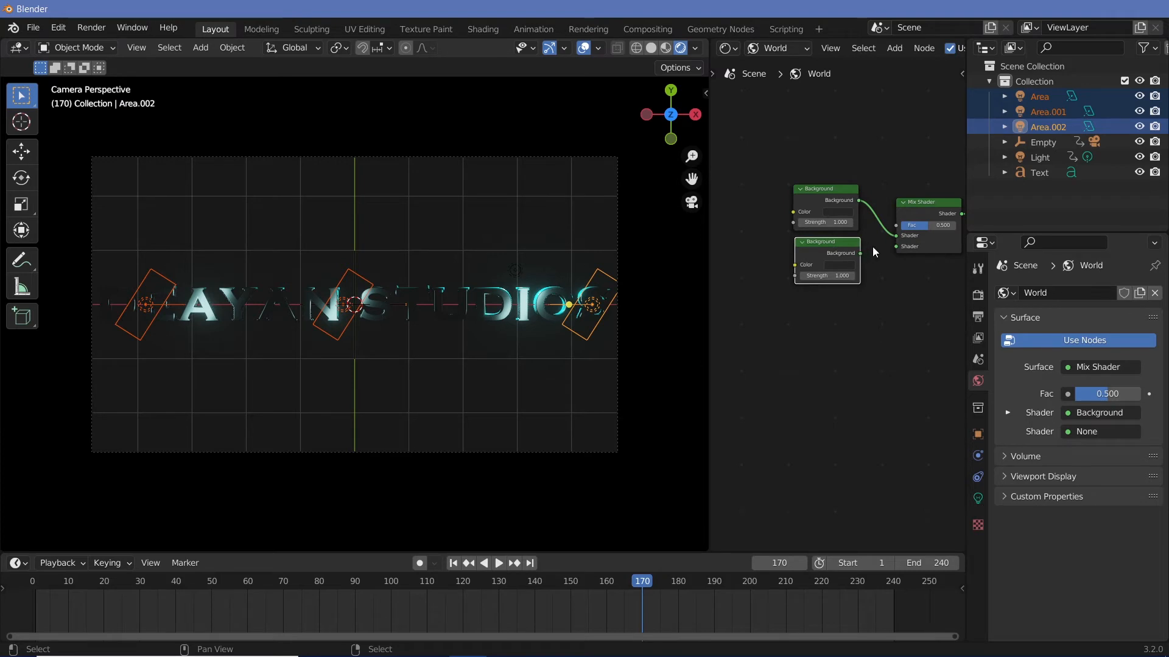
left_click_drag(861, 253, 903, 245)
left_click(847, 265)
- Add a Light Path node to the world nodes and connect its Is Camera Ray output to the Mix Shader's Fac input
key("shift+a")
left_click(858, 344)
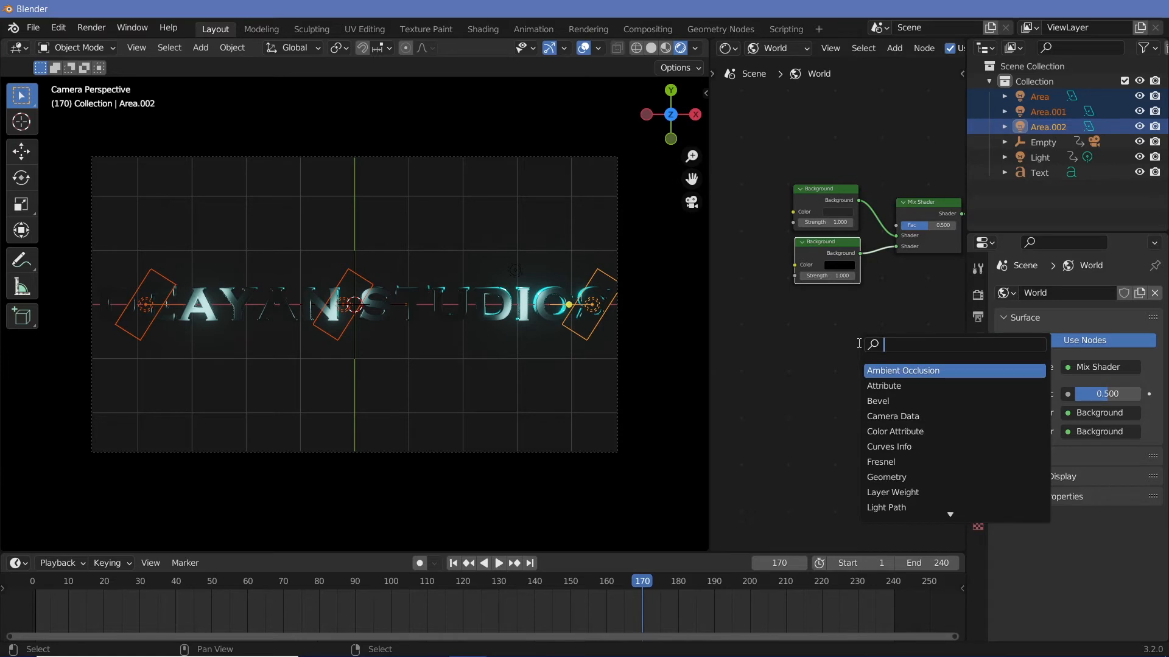
type("light")
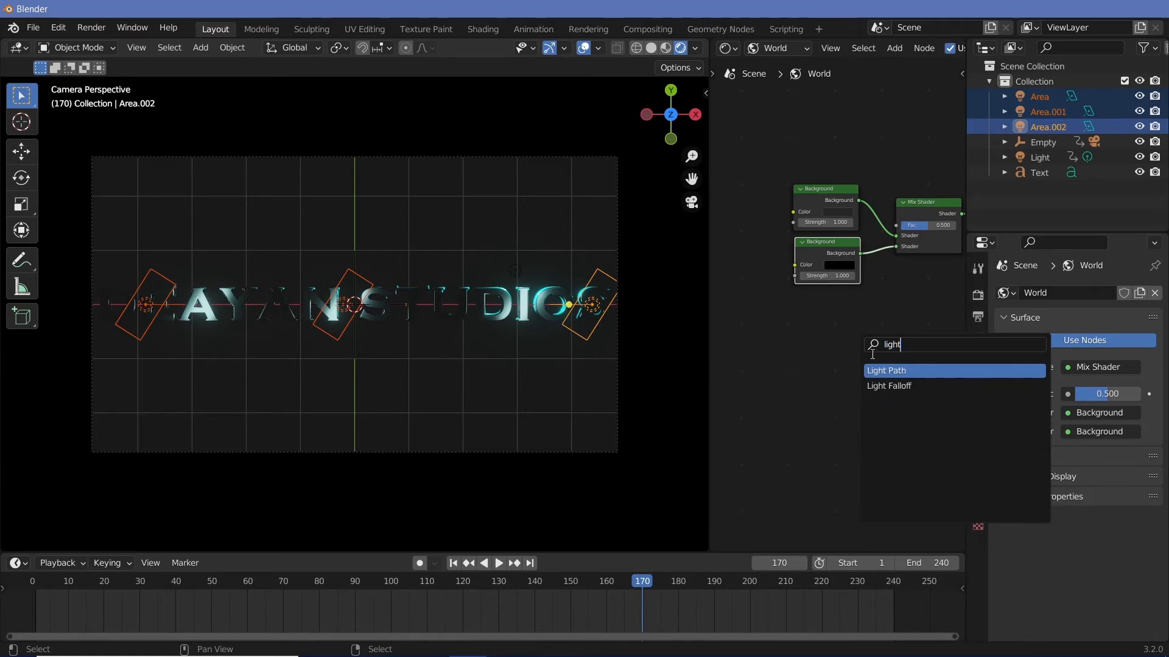
key("Return")
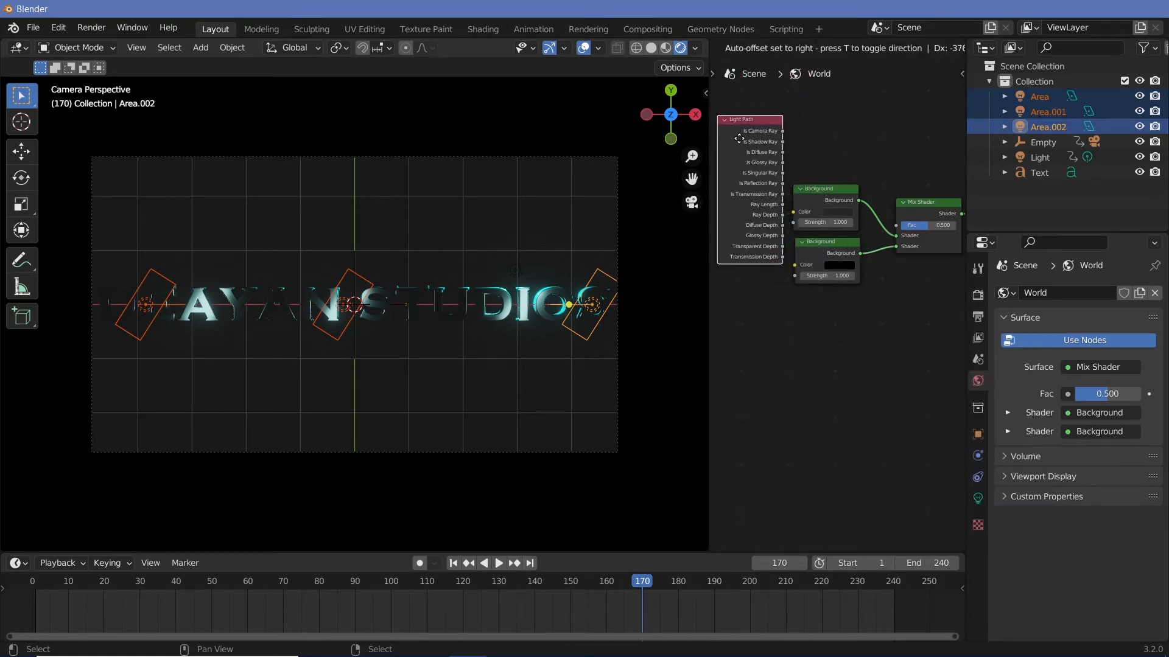
left_click_drag(782, 131, 907, 226)
left_click_drag(915, 280, 908, 282)
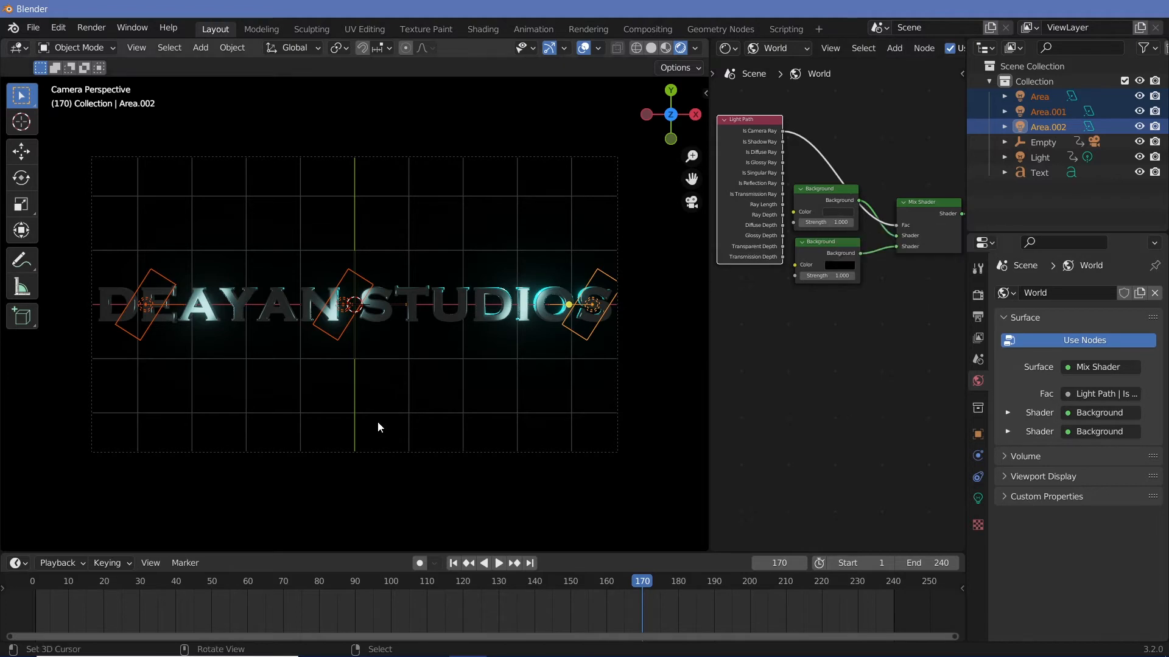
- Select the title text and show its Material.001 object nodes in the Shader Editor
left_click(454, 316)
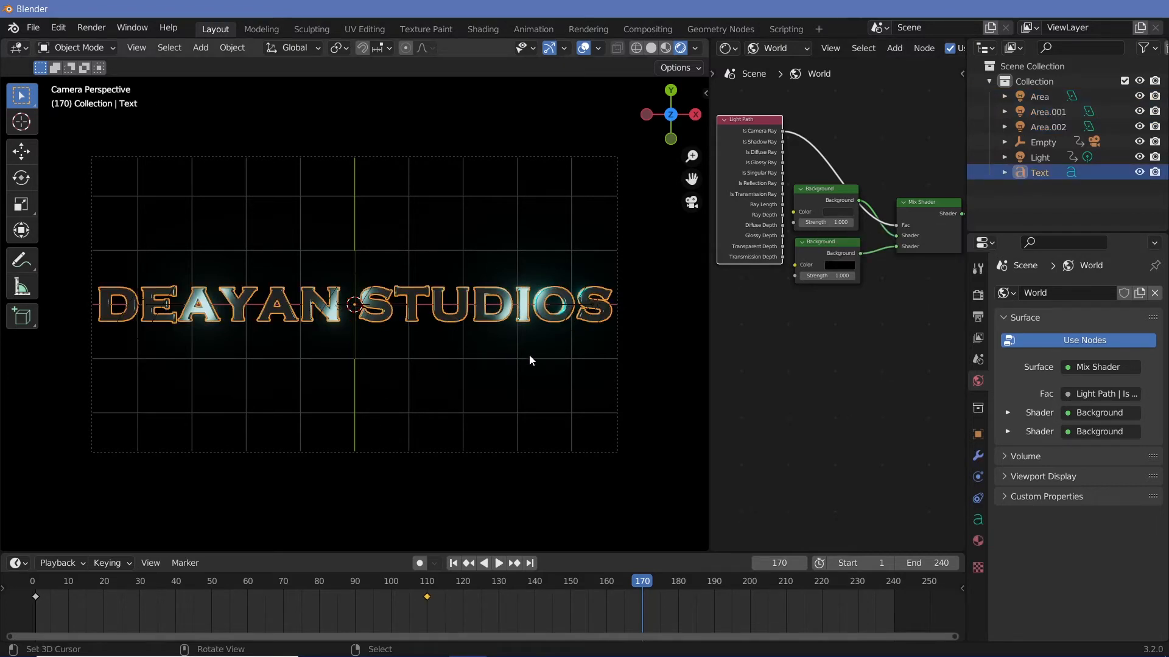
left_click(978, 544)
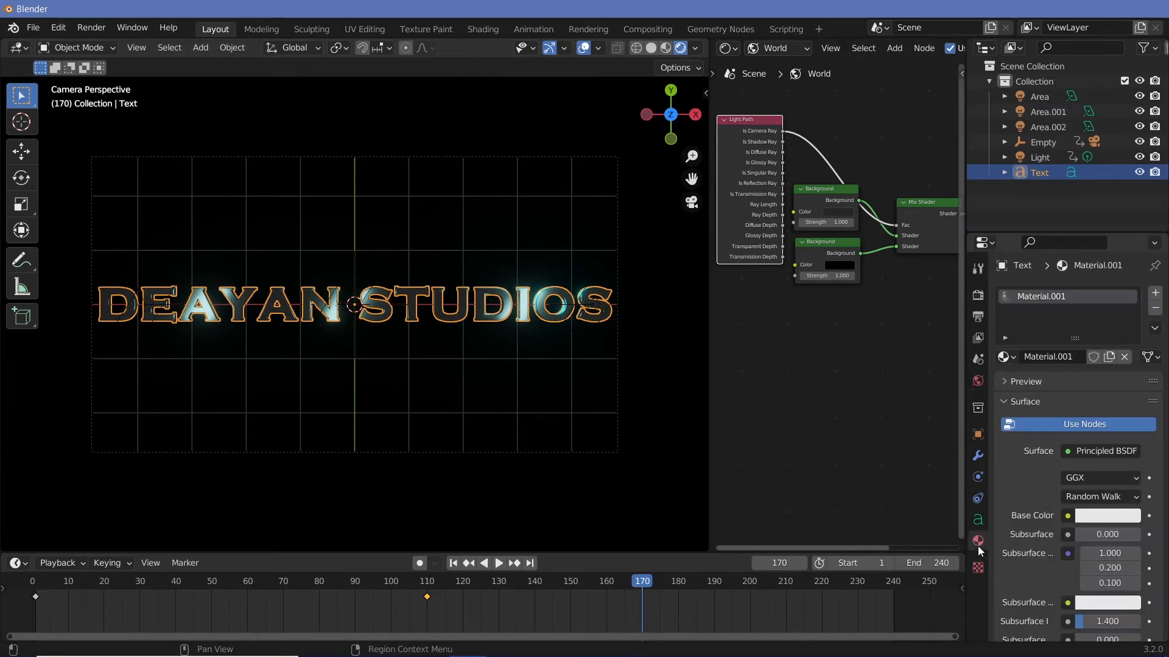
left_click(778, 49)
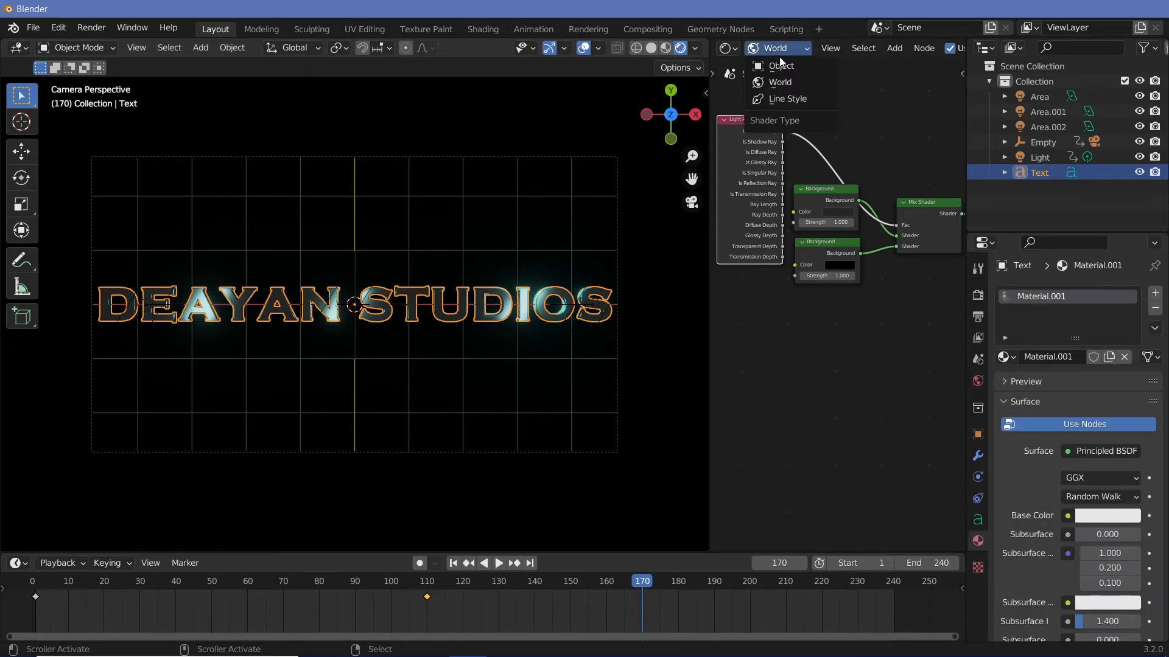
left_click(781, 65)
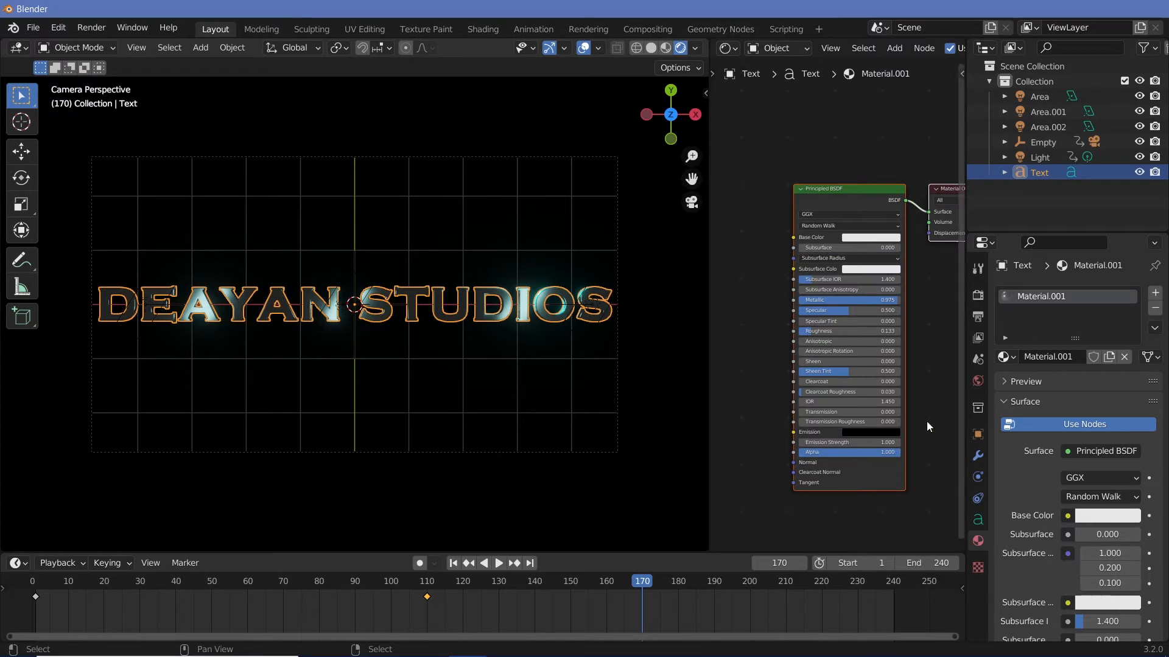
- Add a Noise Texture node to the text material, placed before the Principled BSDF node
middle_click_drag(930, 410, 948, 382)
middle_click_drag(799, 373, 863, 351)
key("shift+a")
left_click(778, 347)
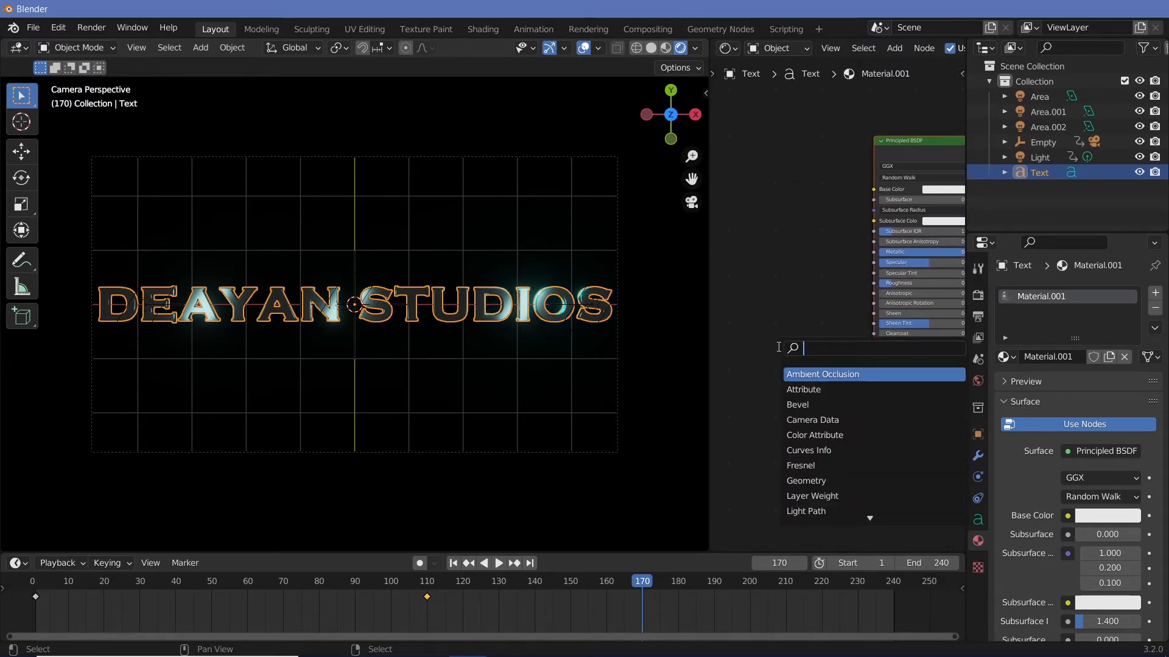
type("nio")
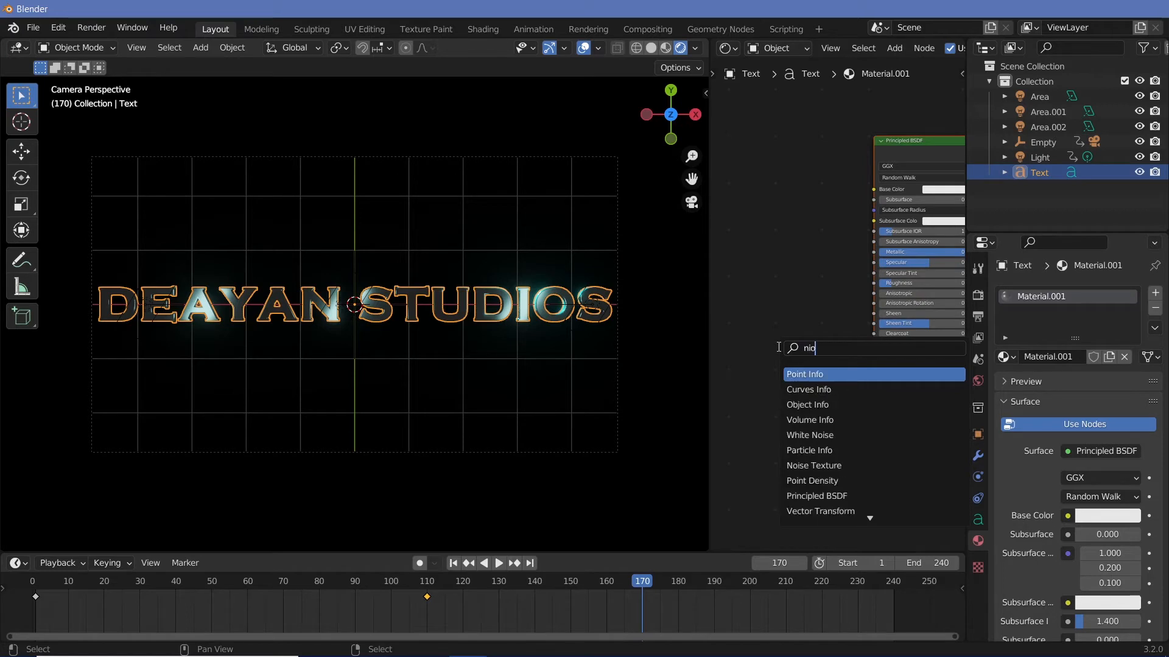
key("BackSpace")
key("BackSpace")
type("oise")
key("Return")
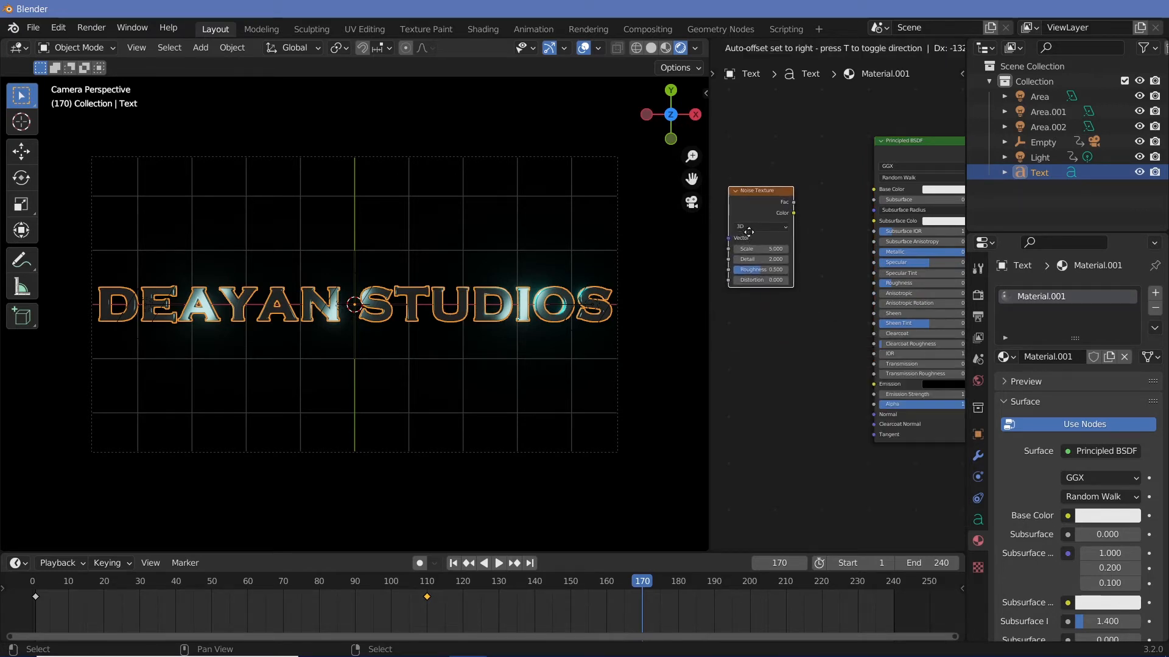
left_click(765, 204)
- Add Mapping and Texture Coordinate nodes to the Noise Texture and feed the Mapping vector from the Object output
key("ctrl+t")
middle_click_drag(784, 399, 970, 408)
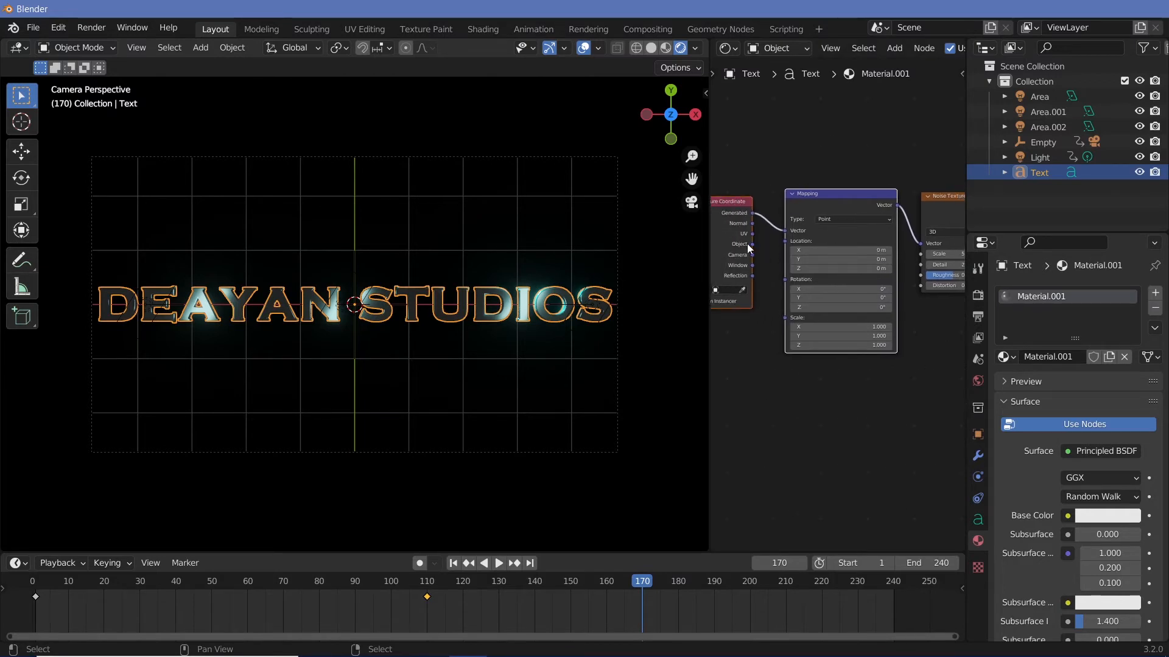
left_click_drag(753, 244, 794, 237)
middle_click_drag(903, 428, 767, 439)
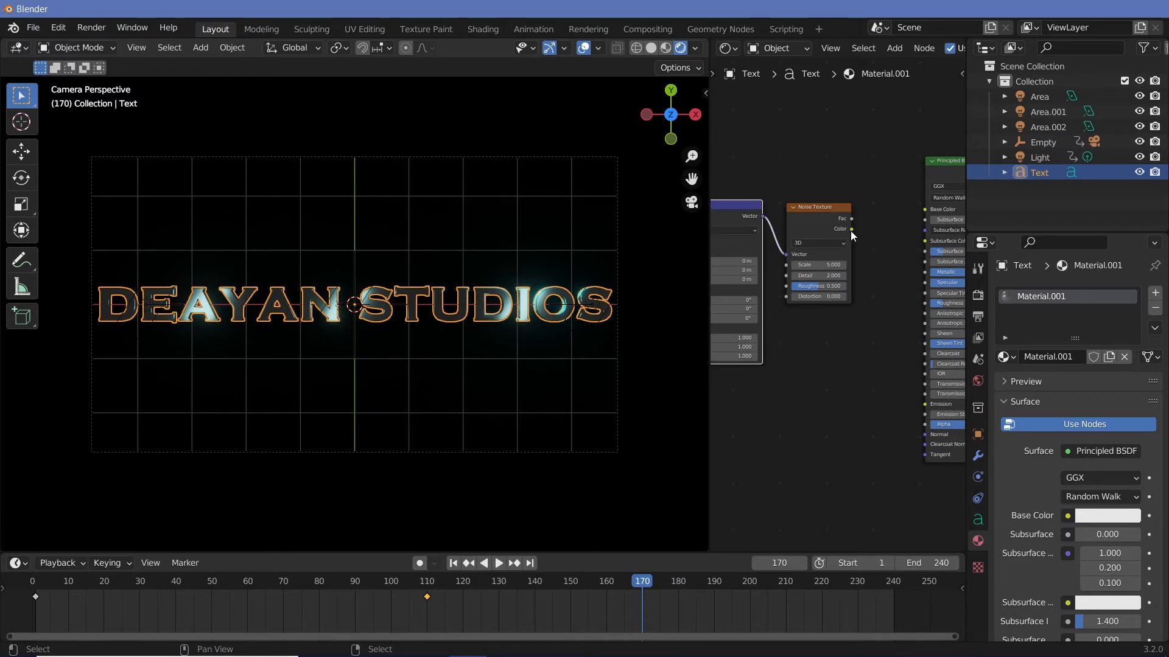
- Add a ColorRamp fed by the Noise Texture's Color output and connect its Color output to the Principled BSDF's Roughness
left_click(826, 221)
left_click_drag(851, 229, 876, 229)
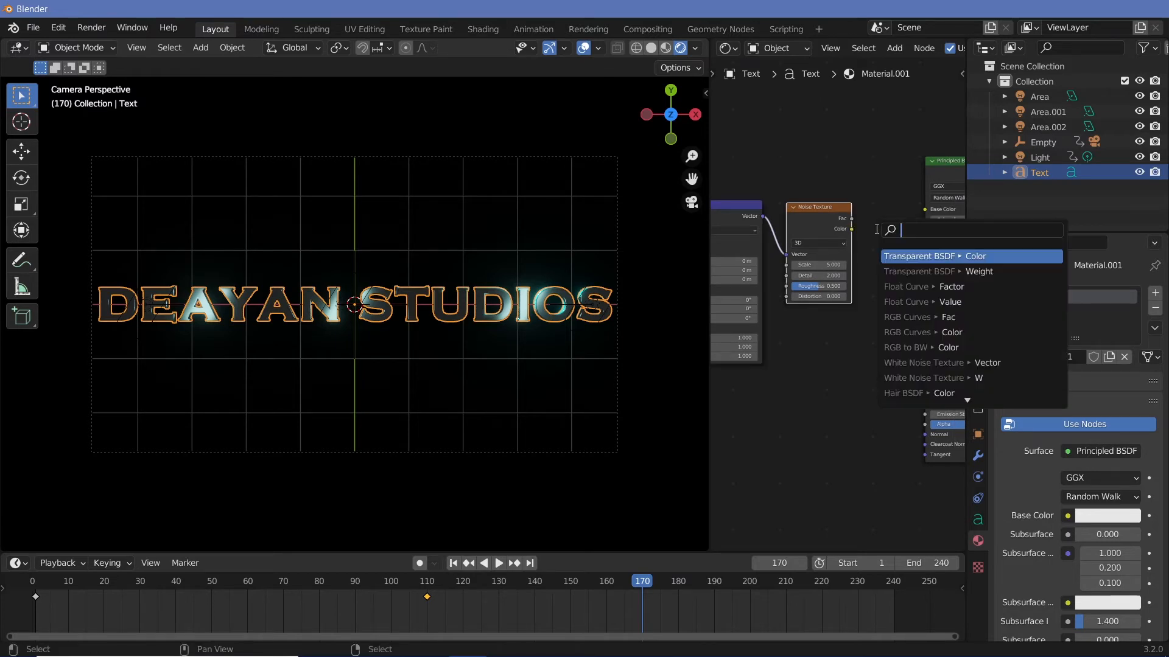
type("colo")
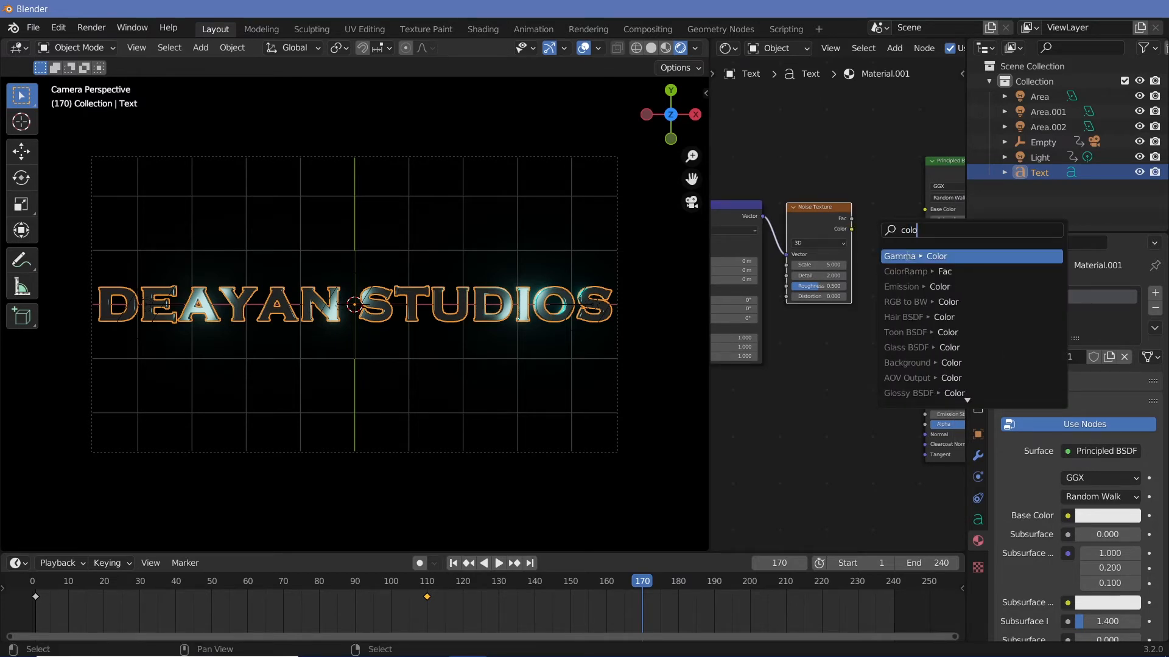
left_click(907, 271)
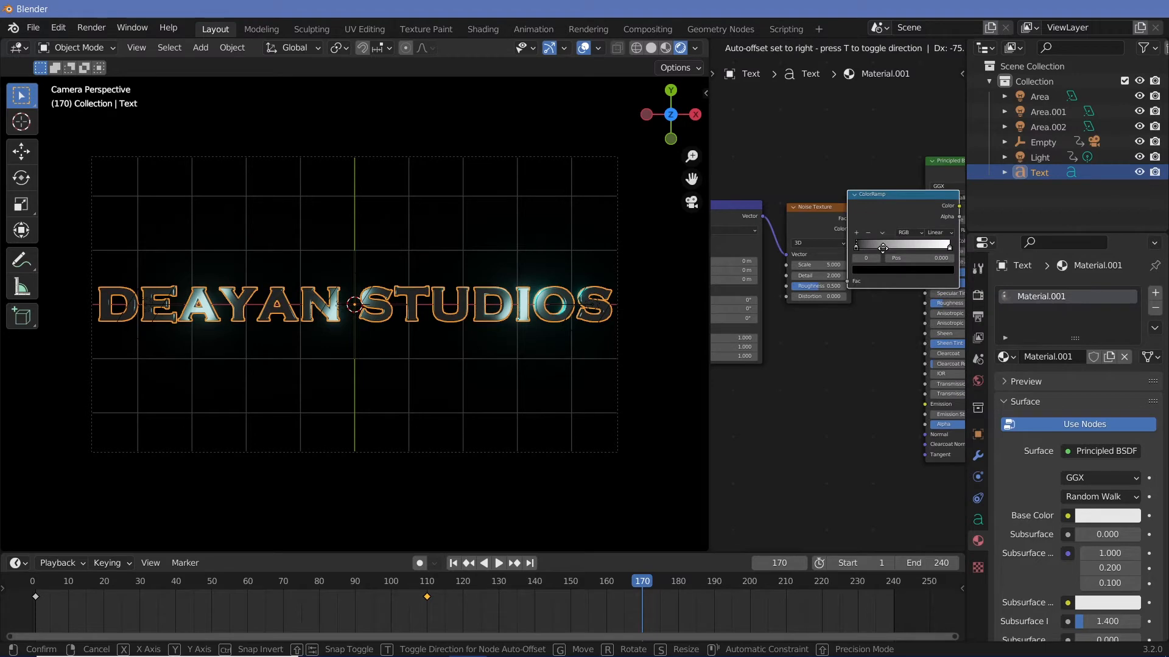
left_click(804, 216)
left_click_drag(881, 210, 831, 114)
left_click_drag(912, 111, 923, 304)
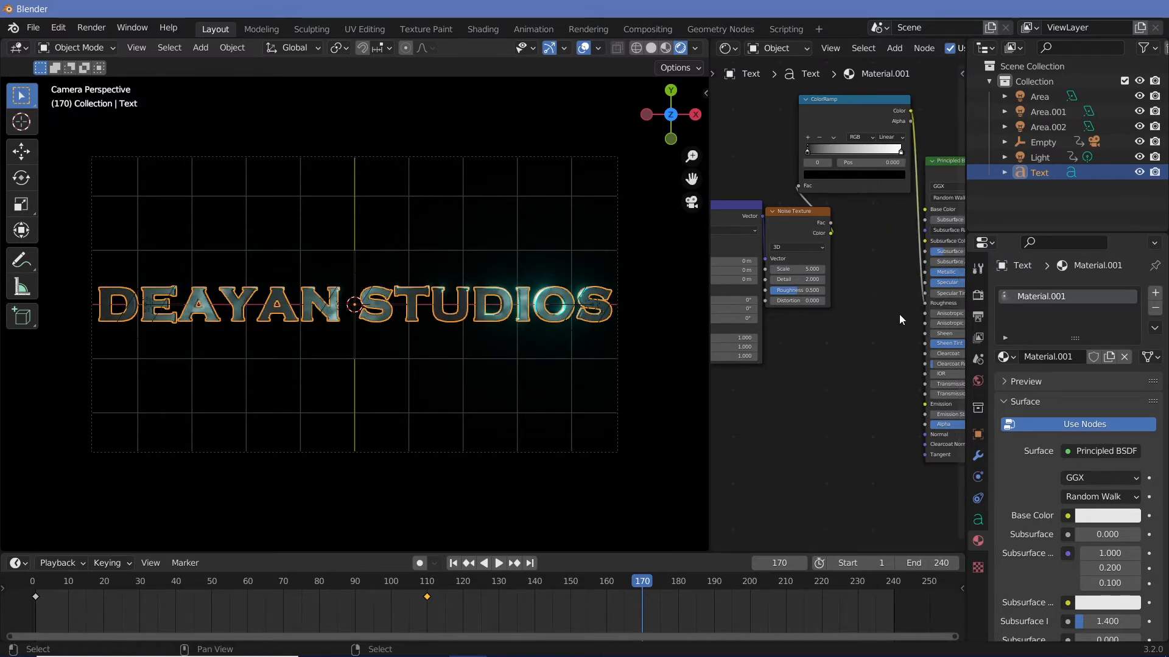
- Move the texture nodes further away from the ColorRamp and set the Noise Texture's scale to 17
middle_click_drag(900, 308, 1008, 336)
left_click_drag(728, 201, 889, 327)
mouse_move(889, 247)
left_mouse_down()
mouse_move(779, 221)
mouse_move(788, 213)
mouse_move(771, 231)
left_mouse_up()
left_click_drag(849, 284, 877, 285)
- Tighten the ColorRamp by moving the black stop to 0.360 and the white stop to 0.764
middle_click_drag(931, 234, 898, 264)
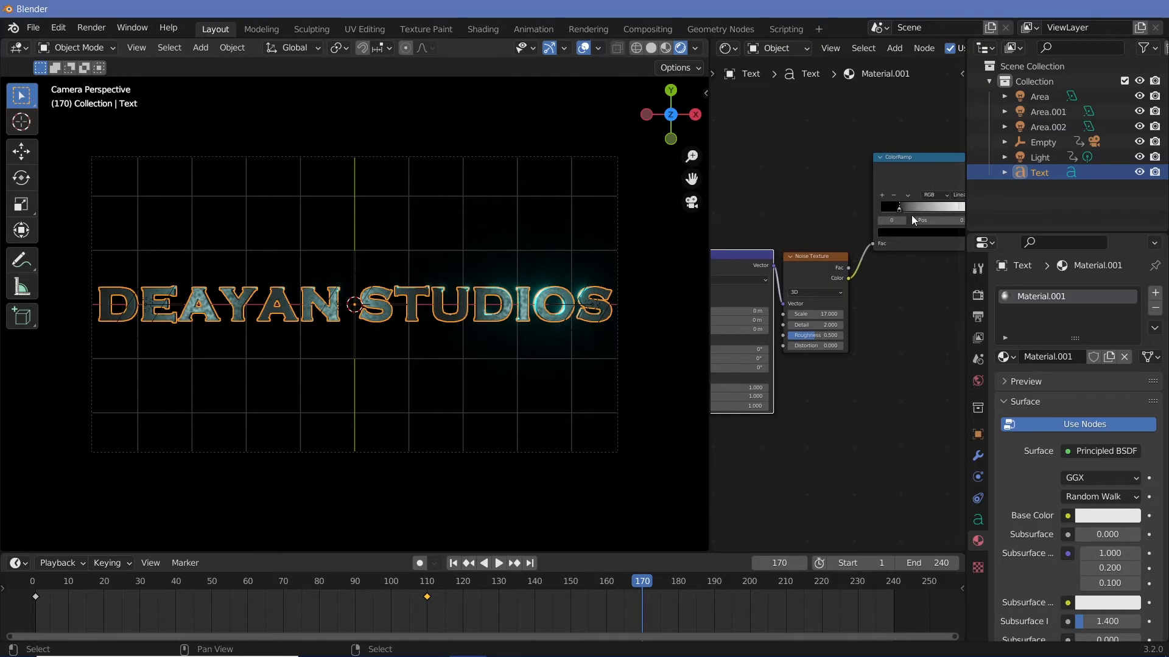
left_click_drag(911, 214, 940, 222)
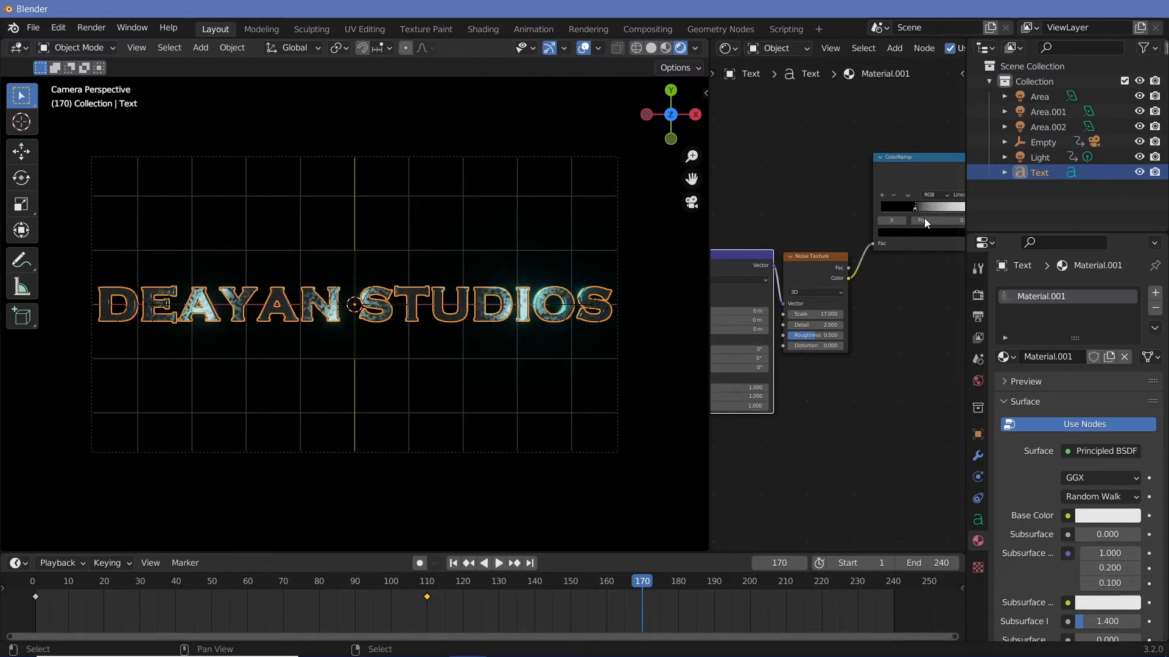
middle_click_drag(940, 318, 882, 333)
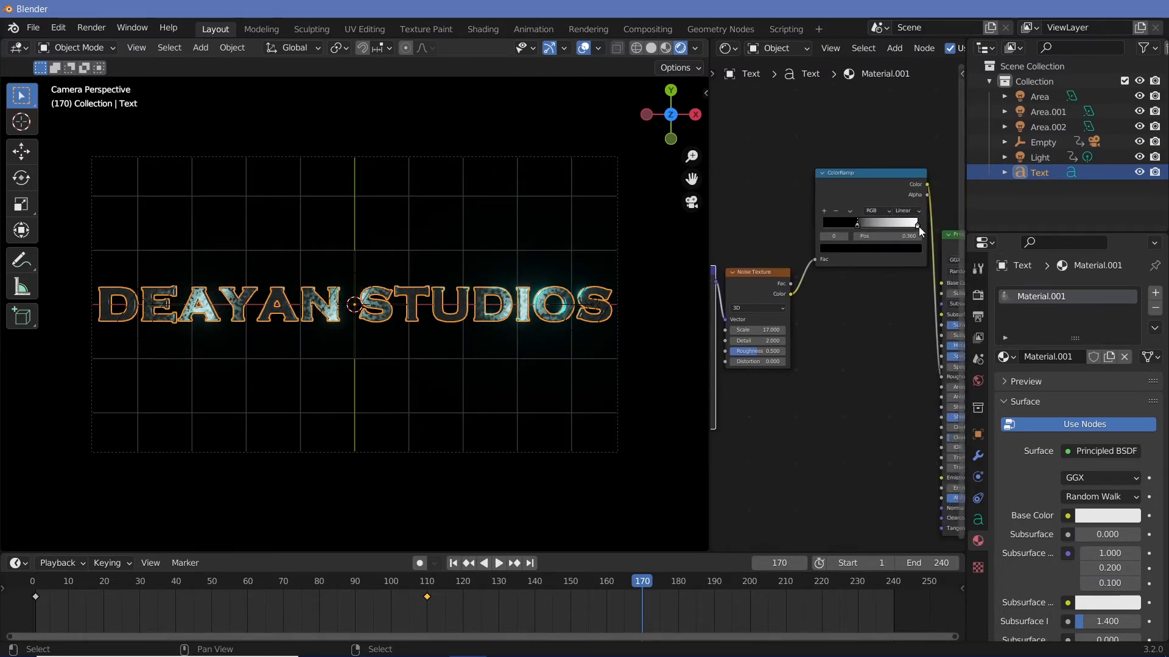
left_click_drag(917, 225, 904, 225)
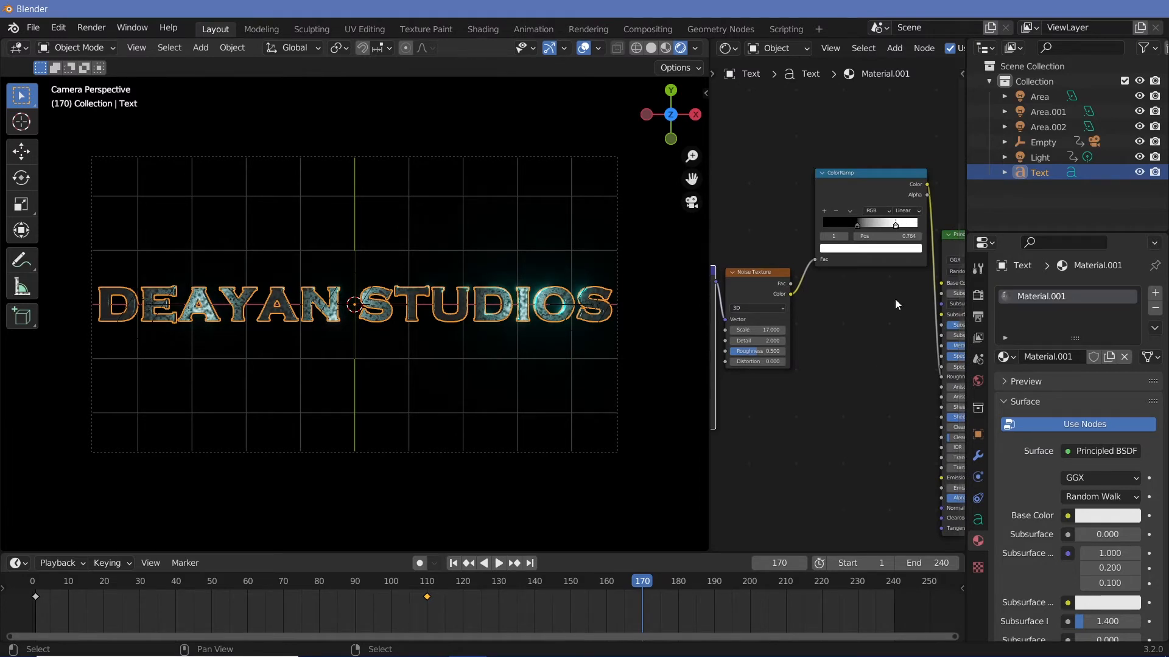
- Set the Mapping node's scale to 2.8 in Y and 1 in Z
middle_click_drag(896, 370, 944, 330)
middle_click_drag(824, 418, 910, 400)
scroll(874, 372, "up", 3)
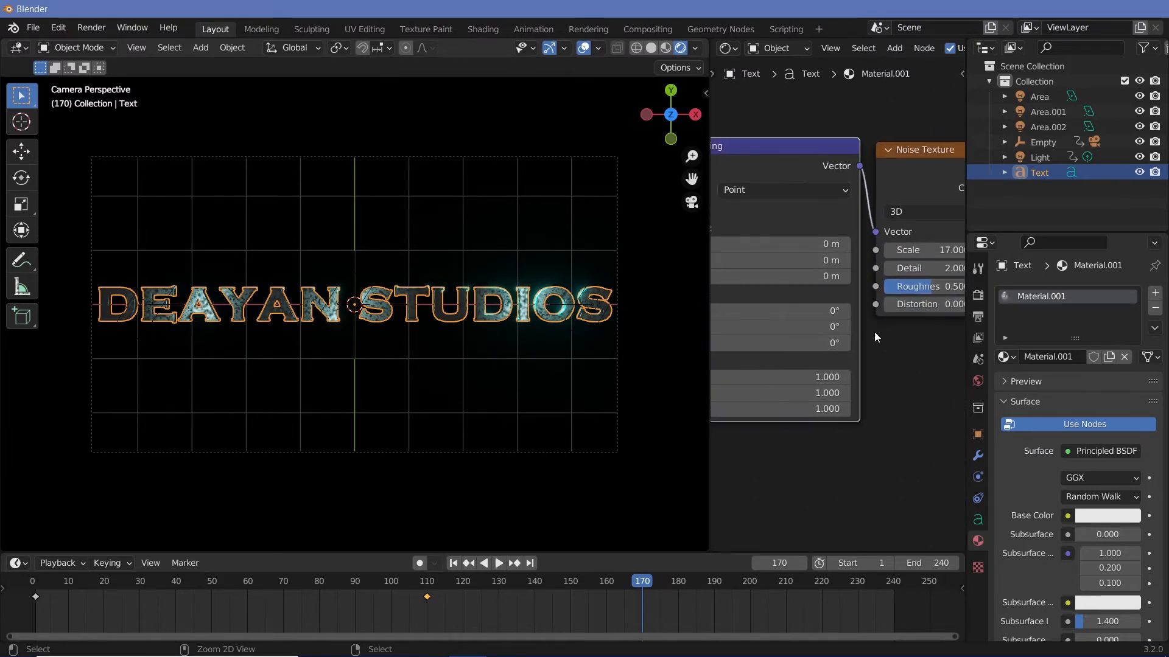
mouse_move(788, 409)
left_mouse_down()
mouse_move(810, 409)
mouse_move(797, 393)
left_mouse_up()
left_click(788, 409)
type("1")
key("Return")
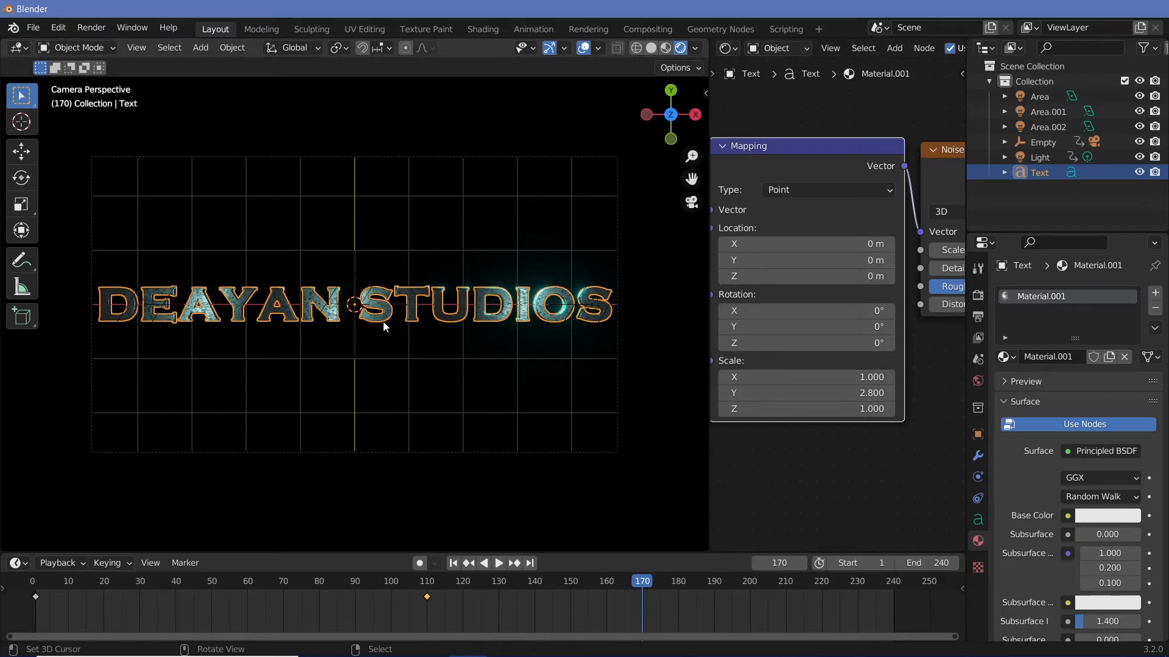
- Hide the viewport overlays and play the title animation from frame 0
left_click(585, 47)
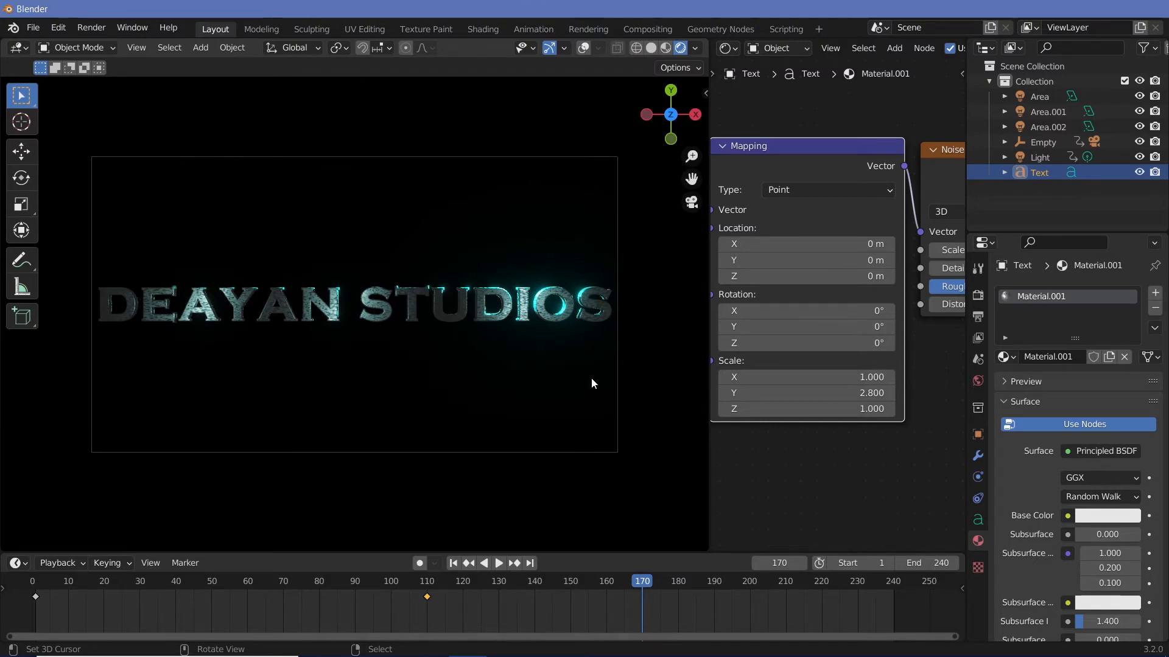
left_click_drag(503, 597, 28, 578)
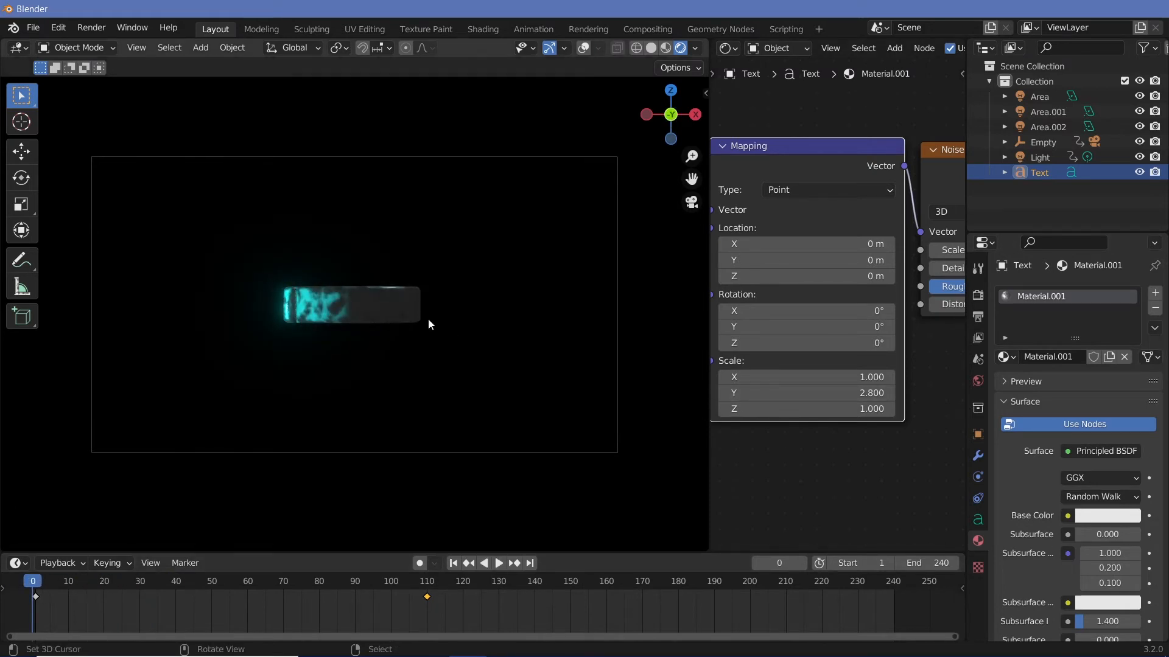
key("space")
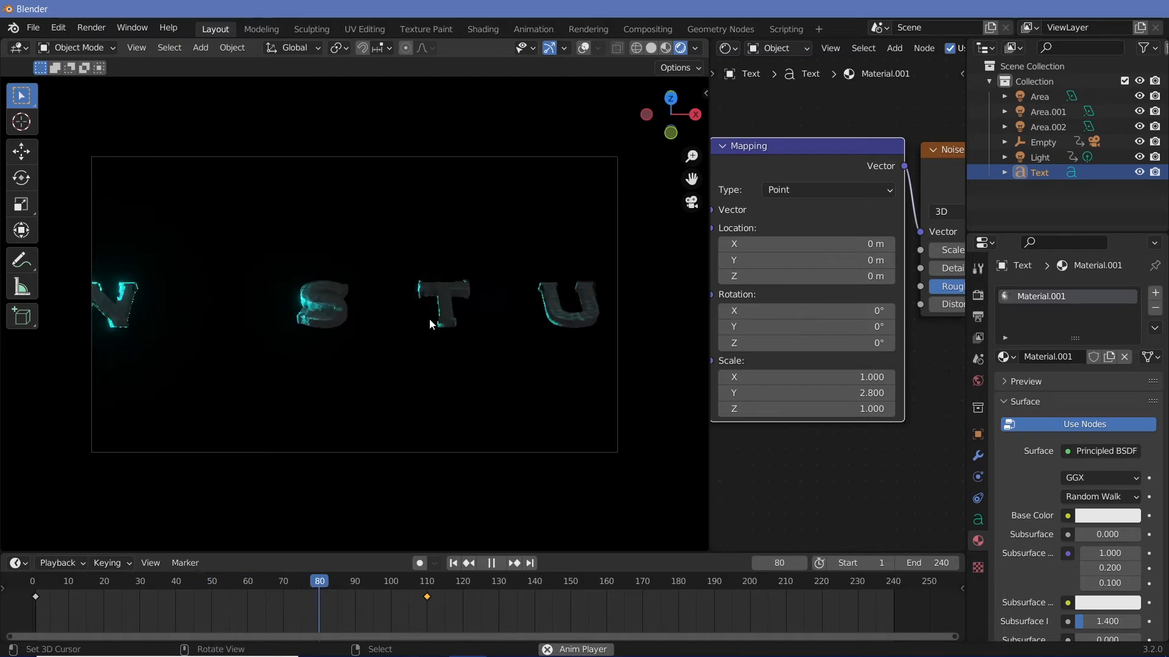
key("space")
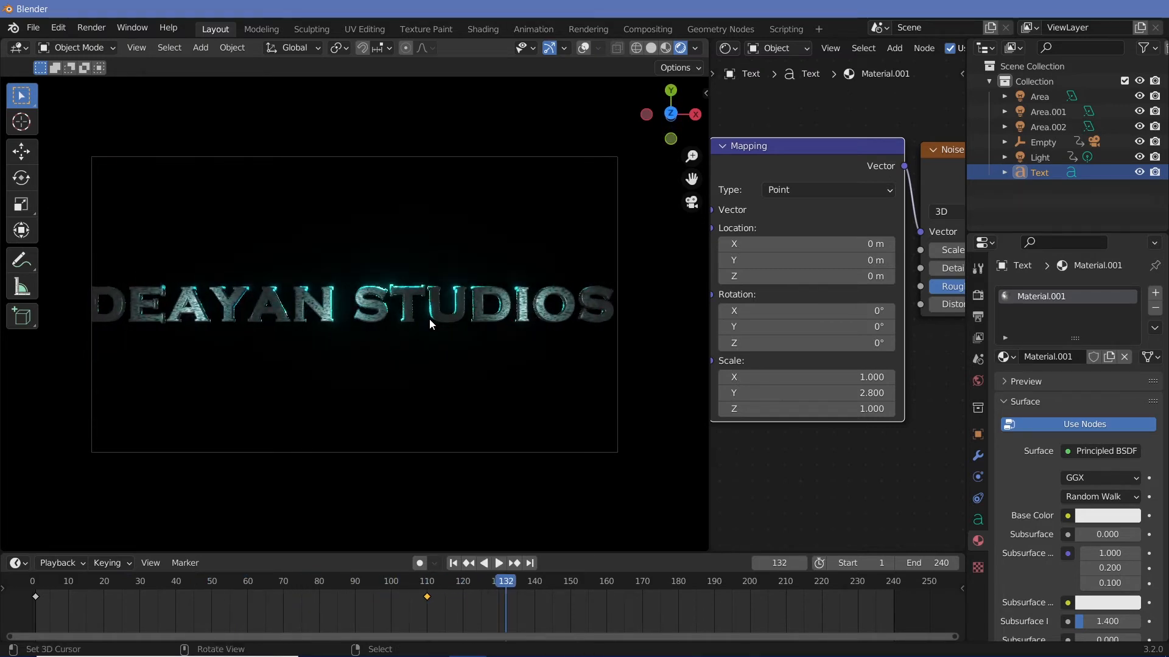
- Go back to frame 31, move the ColorRamp's white stop to 0.604 and play the animation
left_click_drag(500, 576, 144, 599)
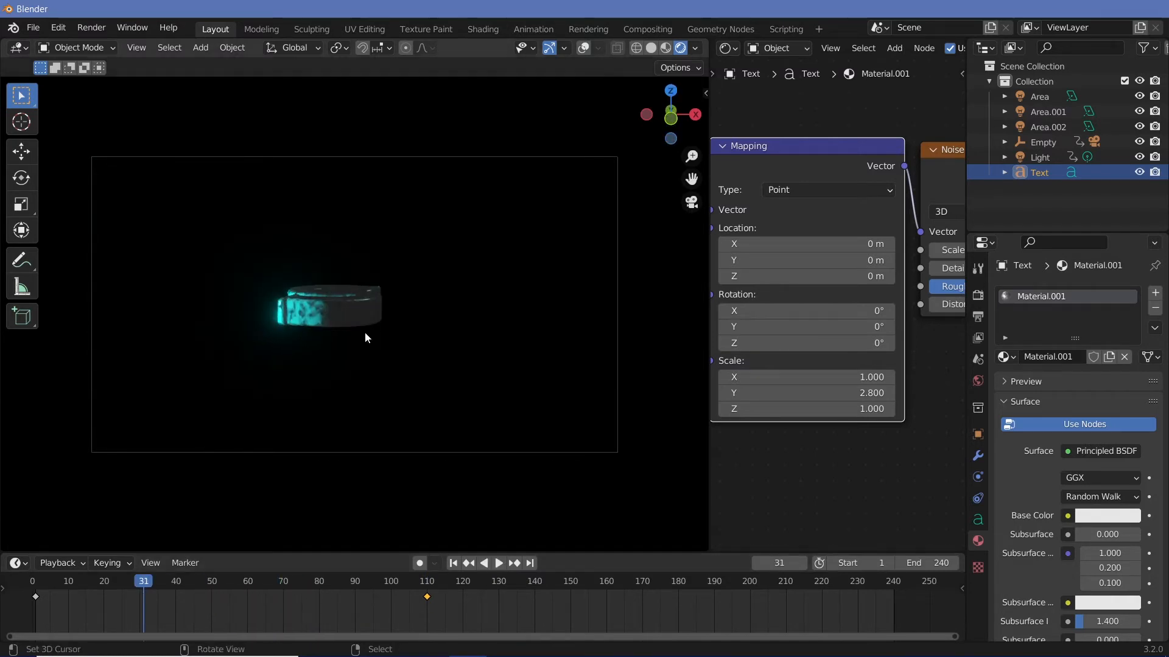
middle_click_drag(901, 243, 732, 195)
left_click_drag(825, 194, 804, 209)
key("space")
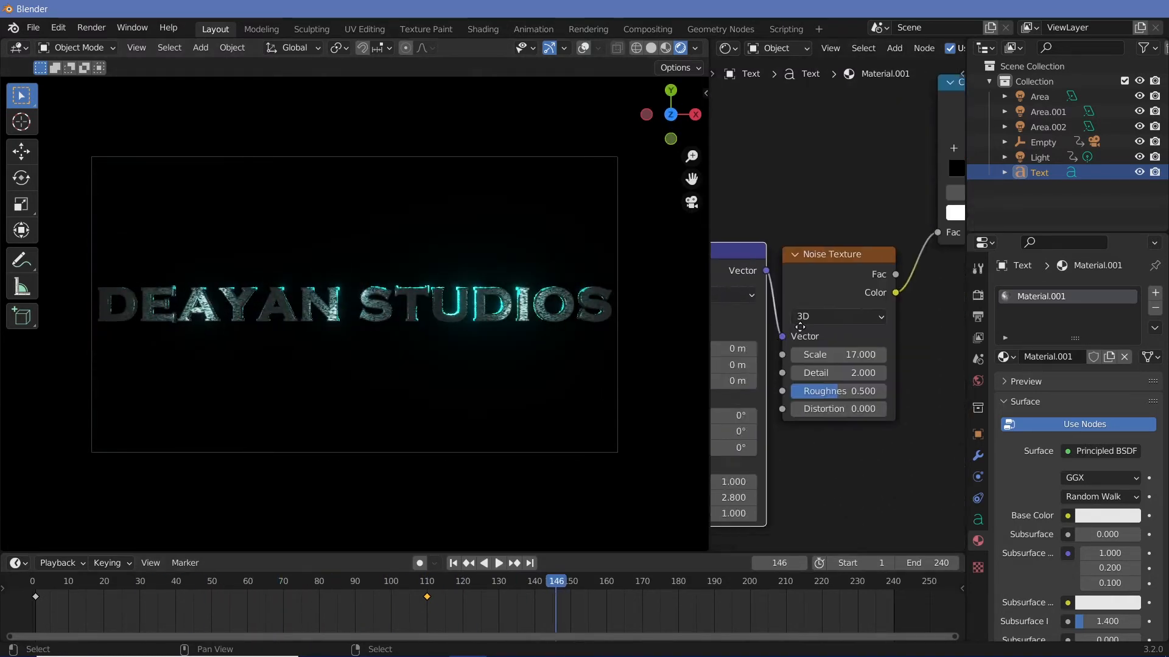
middle_click_drag(800, 327, 971, 454)
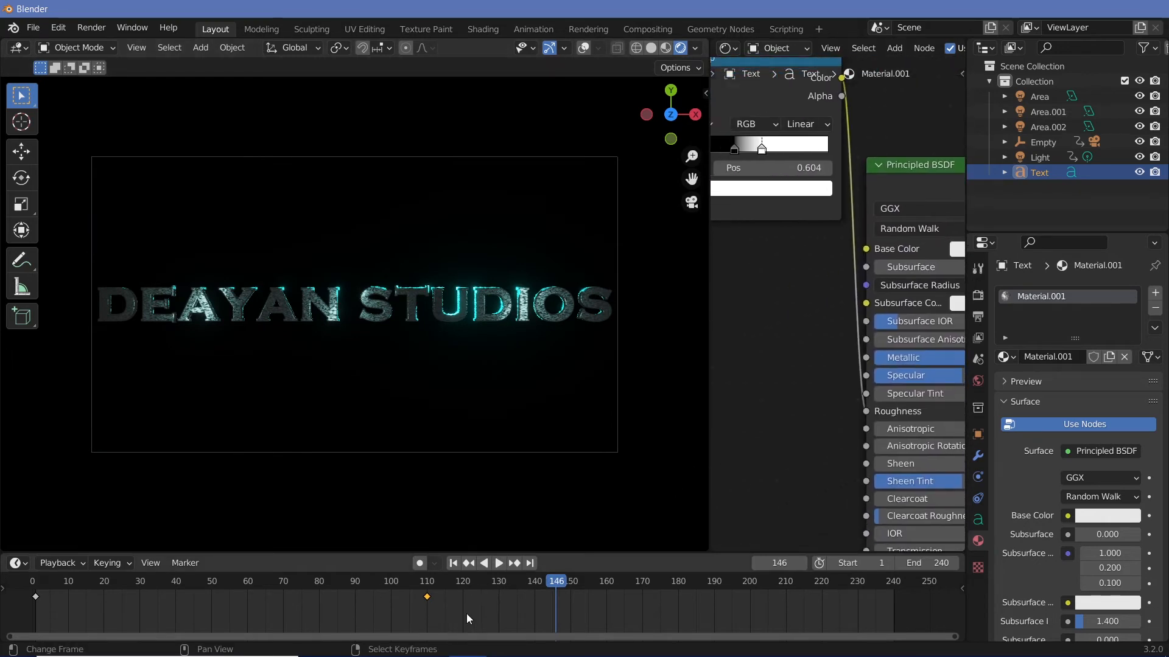
- Scrub the timeline back to about frame 29 and play the animation to check the text's surface texture
left_click_drag(413, 589, 289, 650)
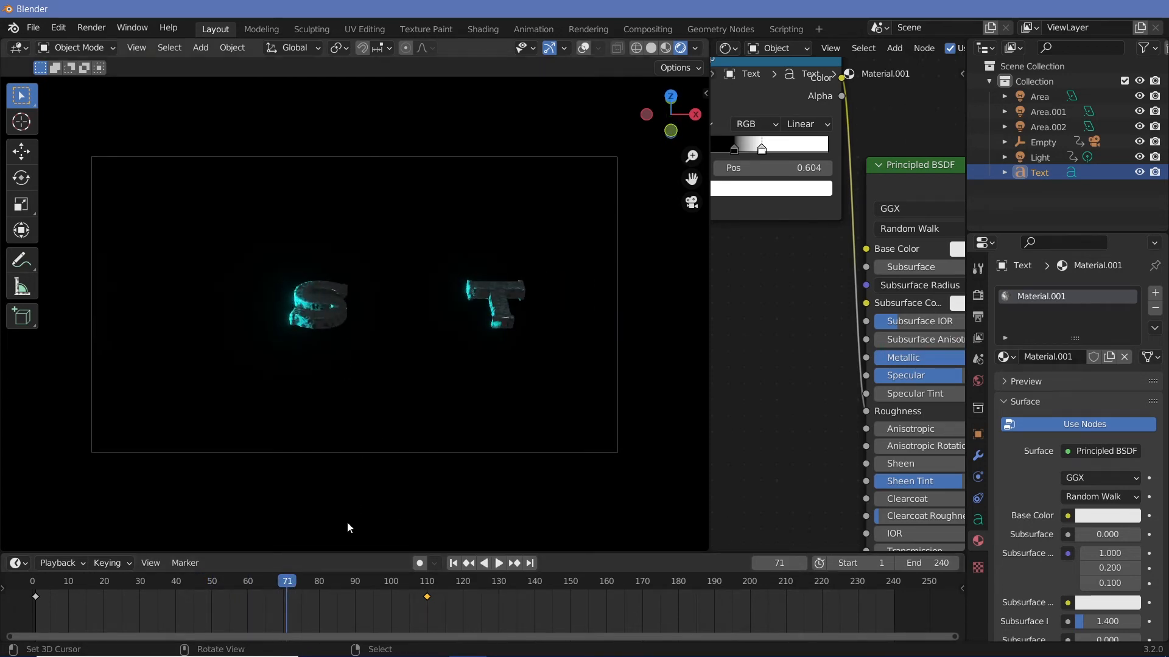
left_click_drag(290, 597, 135, 582)
key("space")
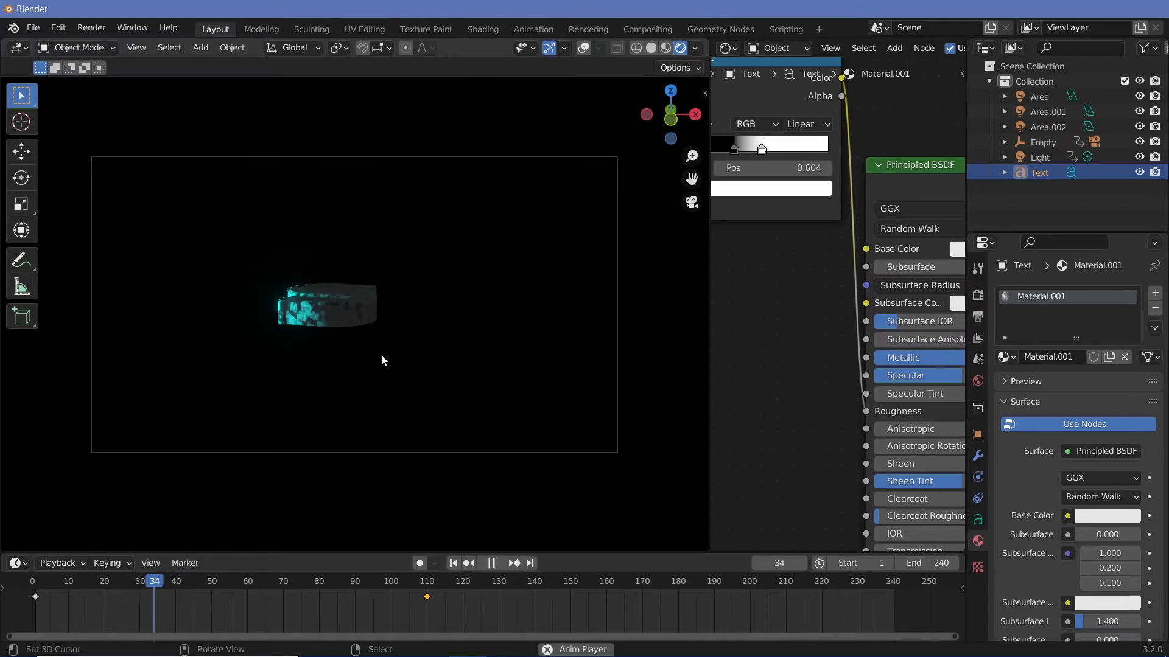
key("space")
- Feed the Mapping node's vector from the UV output instead and check the text at frame 19
middle_click_drag(792, 313, 878, 259)
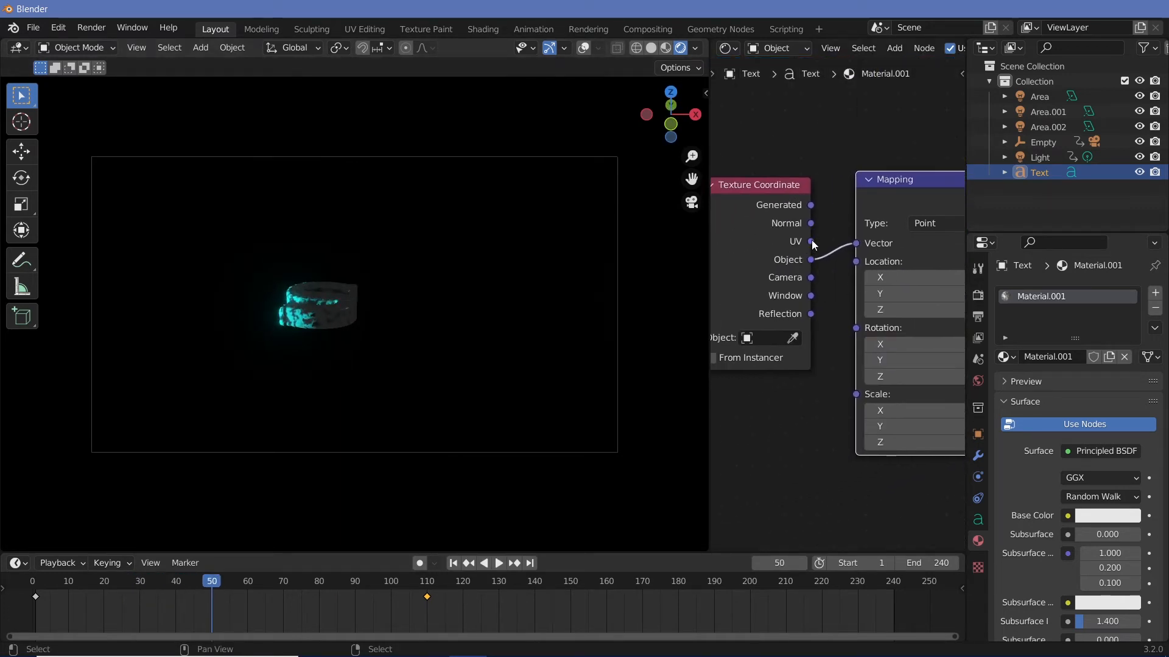
left_click_drag(808, 239, 857, 243)
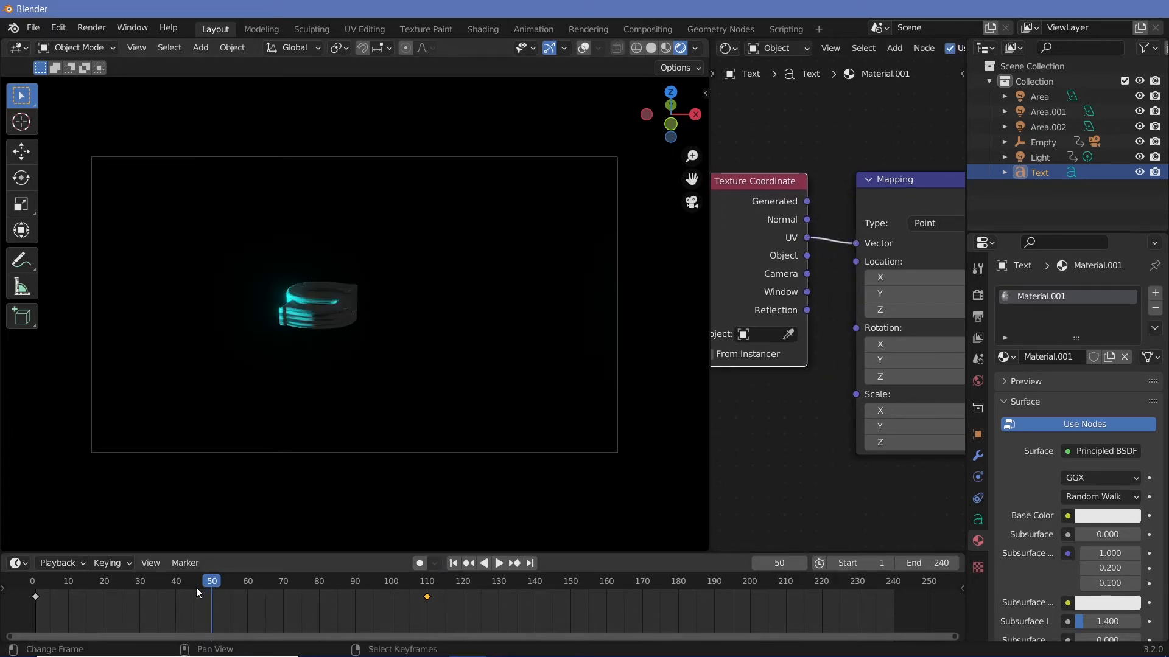
left_click_drag(196, 592, 101, 585)
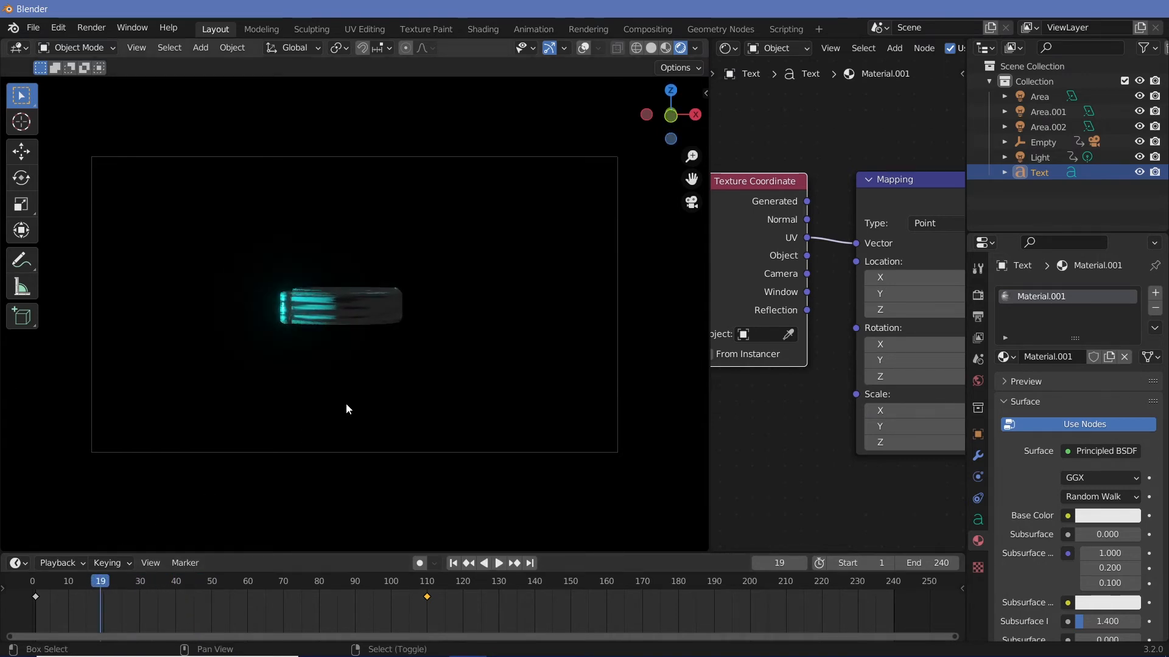
- Play the animation from frame 19 to frame 139 to check the UV-mapped texture on the text
key("space")
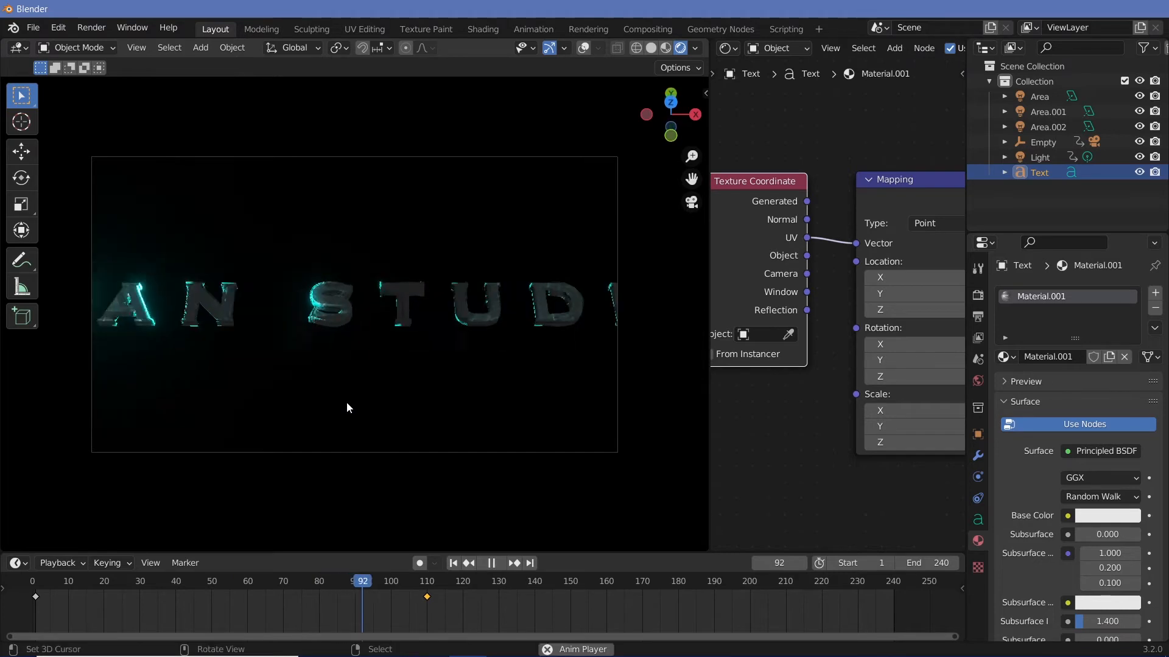
key("space")
key("Home")
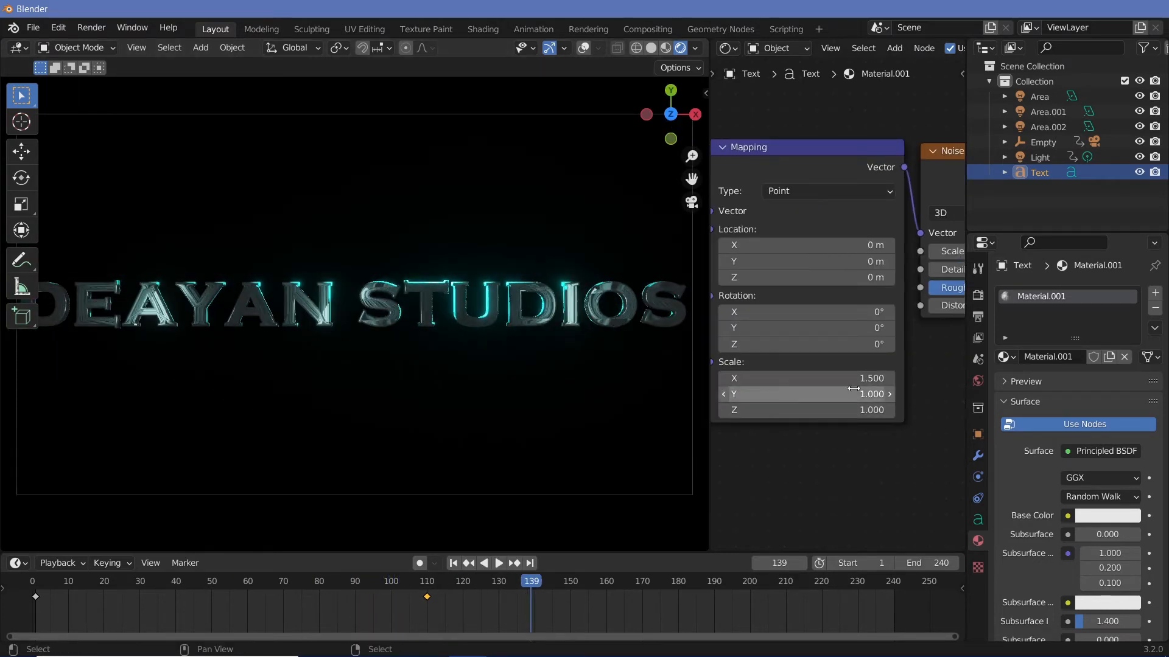
- Set the Mapping node's X scale to 2.8, Y location to 0.8 m and Z location to 8.3 m, and preview the result
left_click_drag(853, 379, 883, 379)
mouse_move(854, 409)
left_mouse_down()
mouse_move(890, 409)
mouse_move(854, 409)
left_mouse_up()
left_click_drag(854, 277, 881, 277)
left_click_drag(853, 261, 861, 261)
key("space")
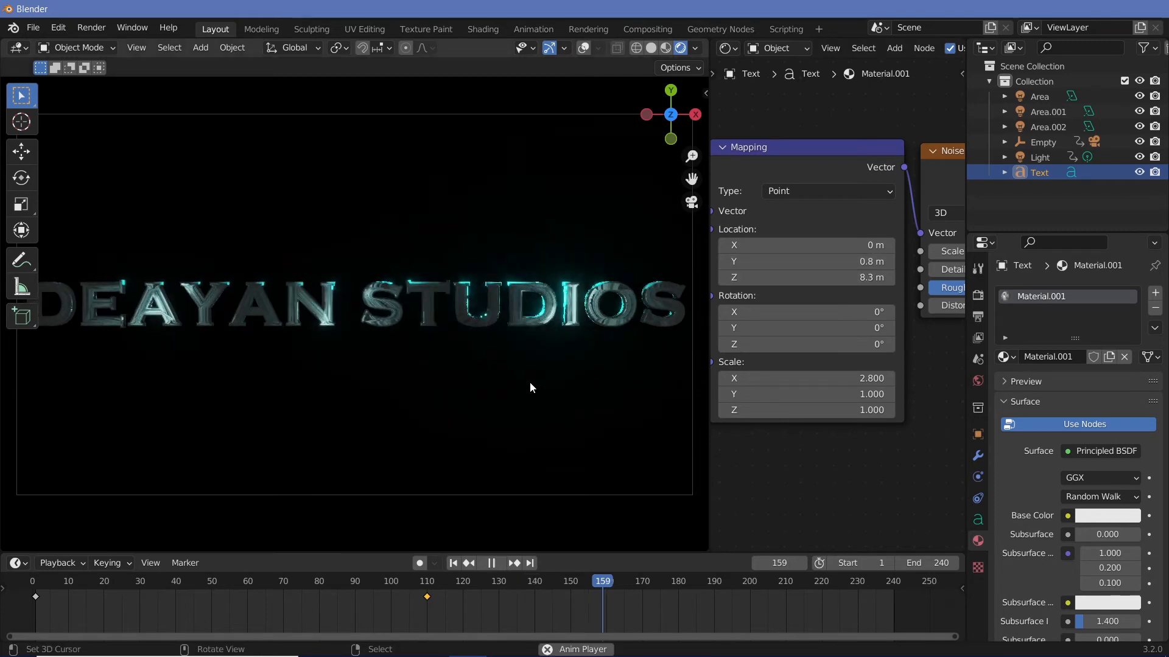
key("space")
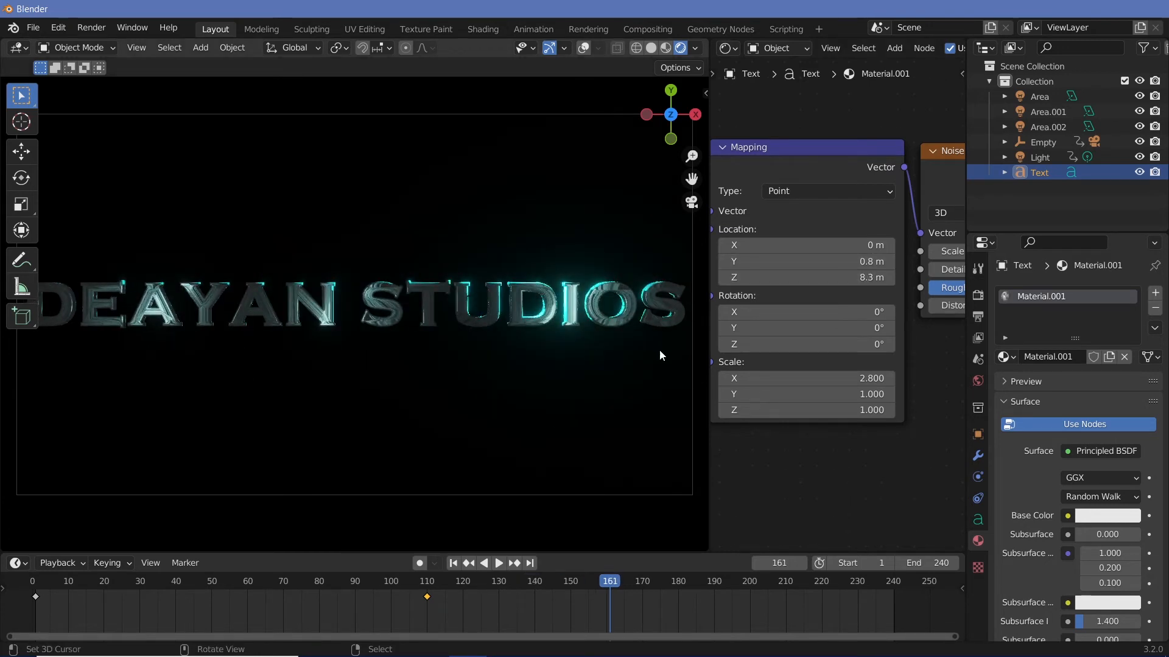
- Play the animation from frame 24 to review the remapped texture across the title
key("space")
key("space")
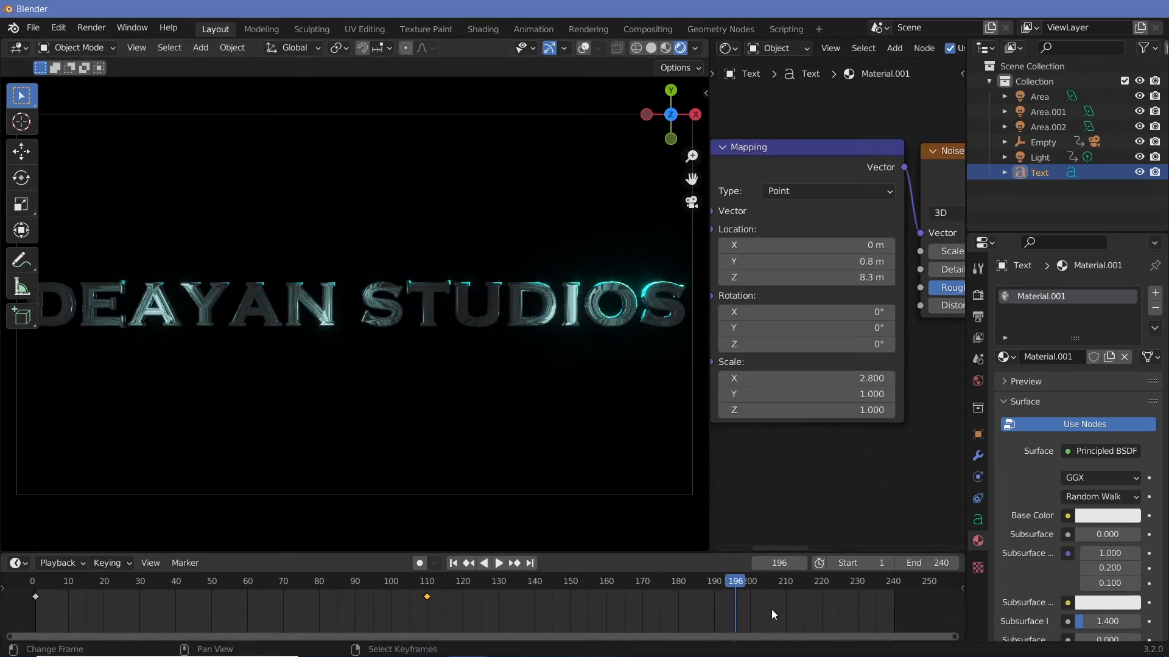
left_click_drag(638, 591, 118, 581)
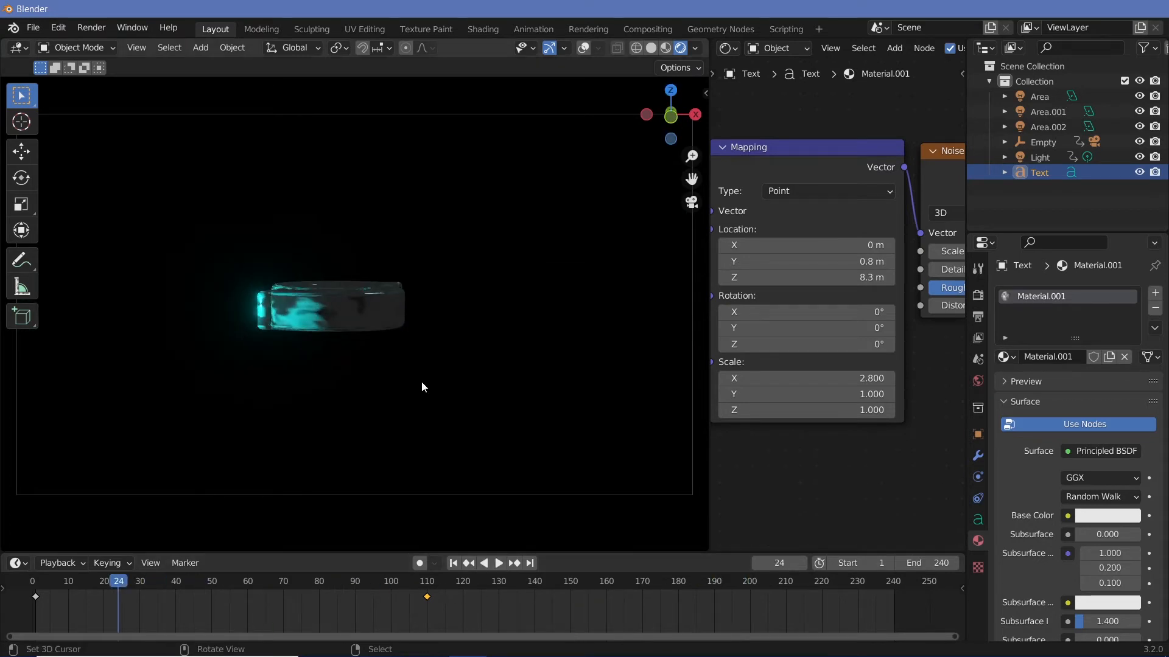
key("space")
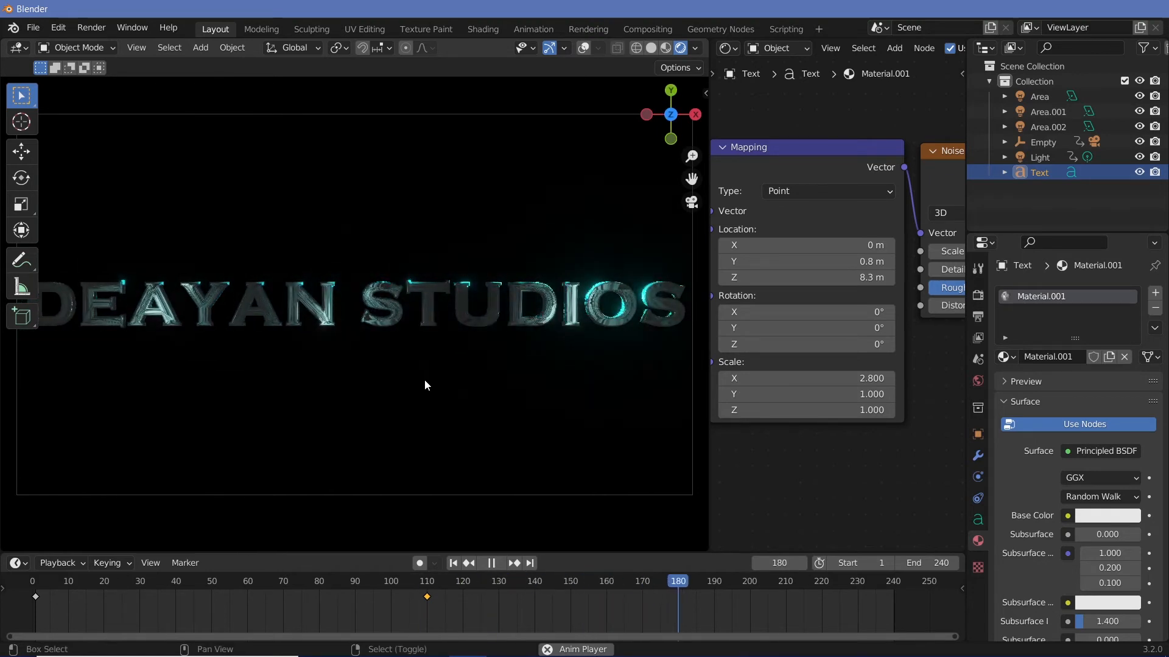
key("space")
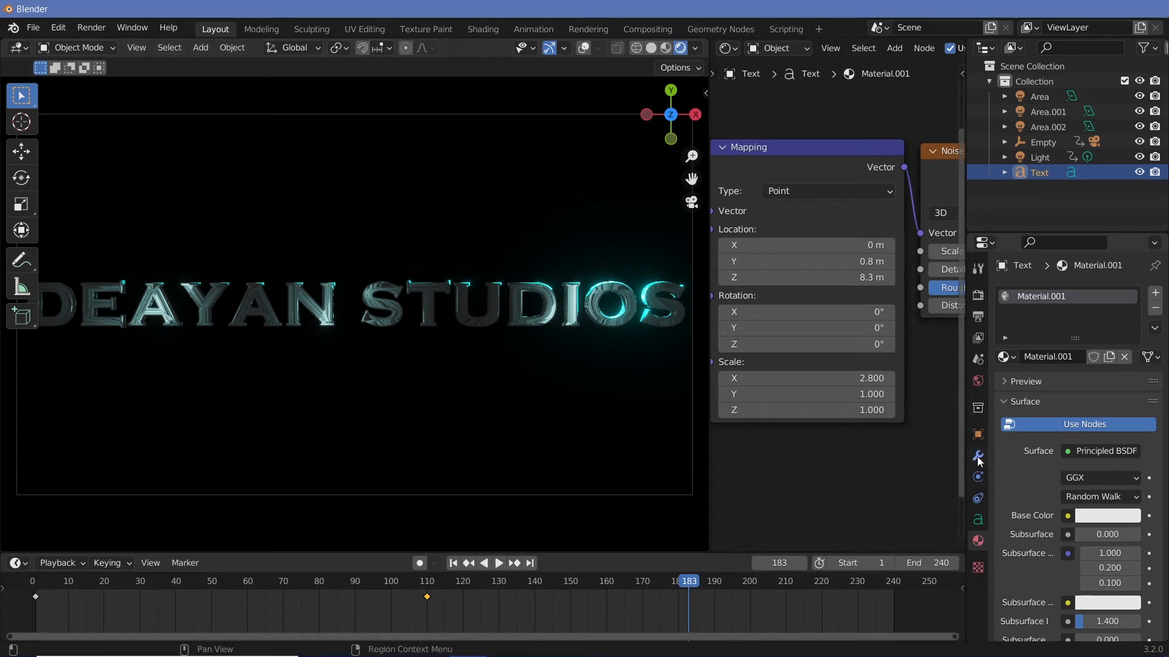
- Show the viewport overlays and enable the camera's depth of field with F-stop 0.1 and a focus distance of 13 m
left_click(583, 48)
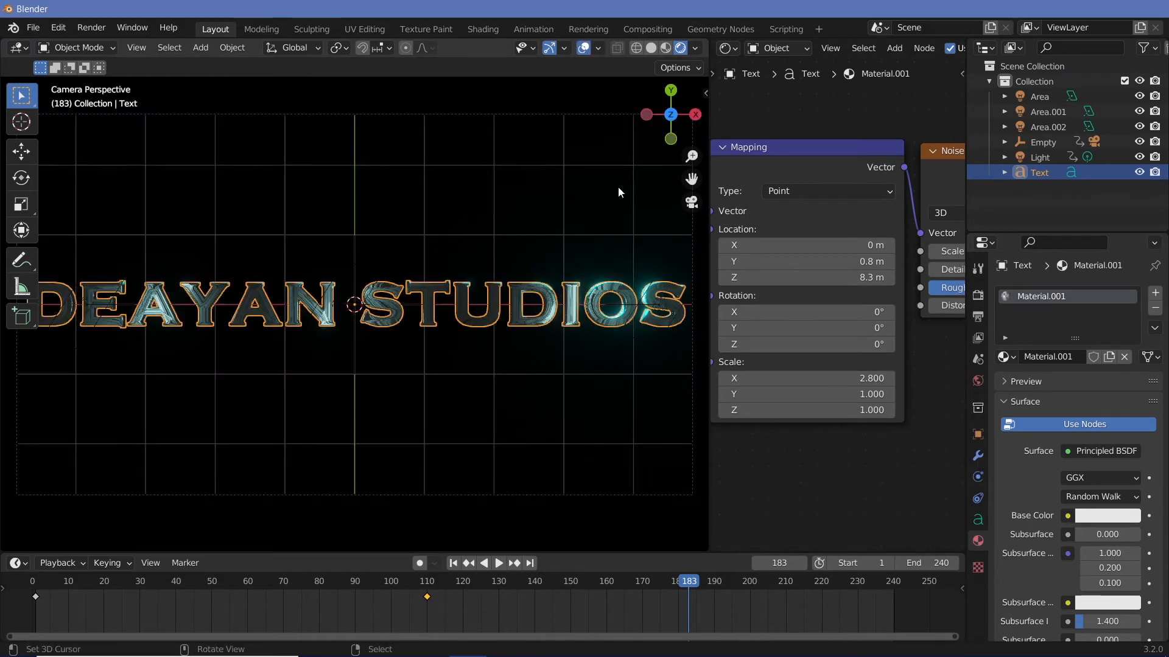
left_click(695, 429)
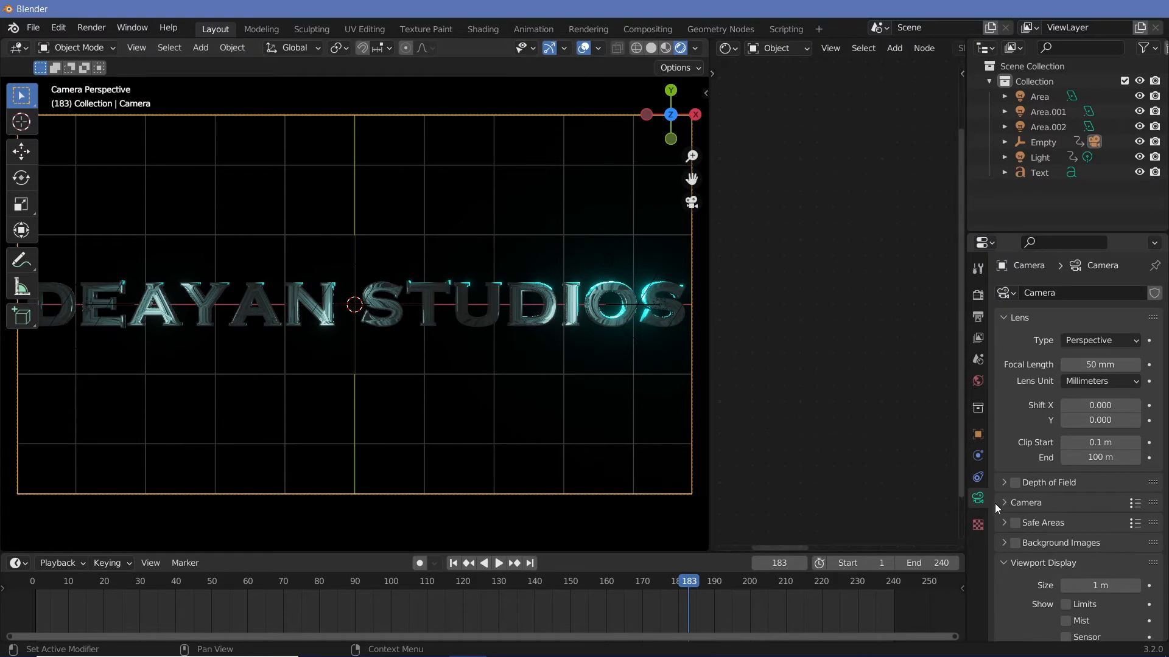
left_click(1015, 484)
left_click(1022, 485)
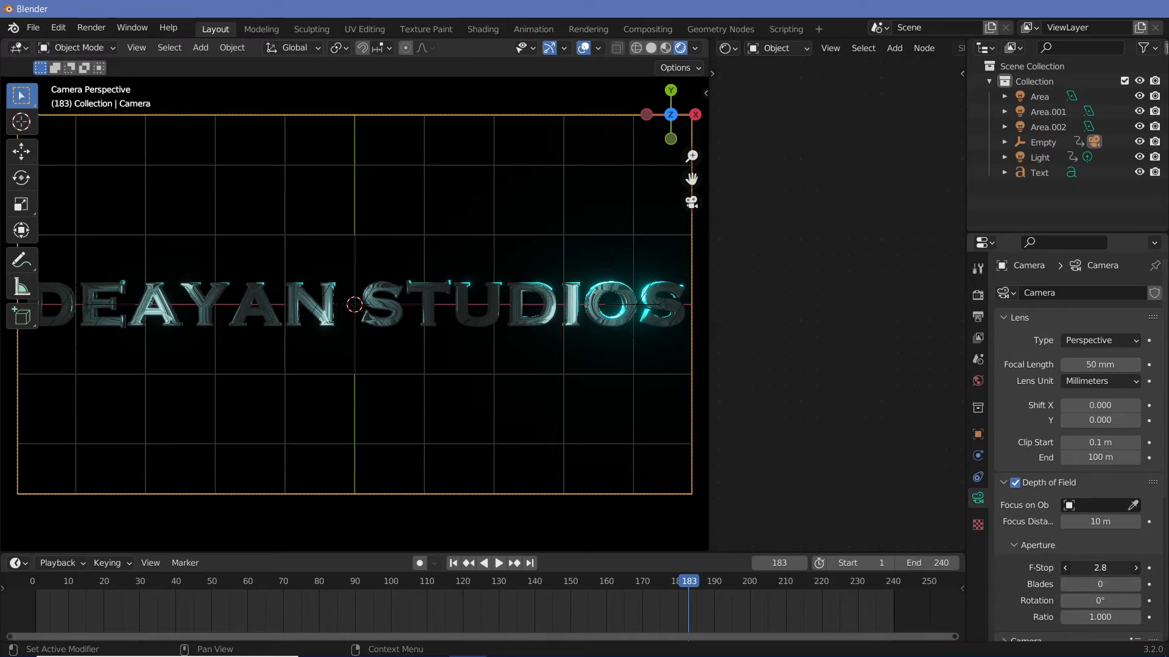
left_click_drag(1099, 568, 1065, 568)
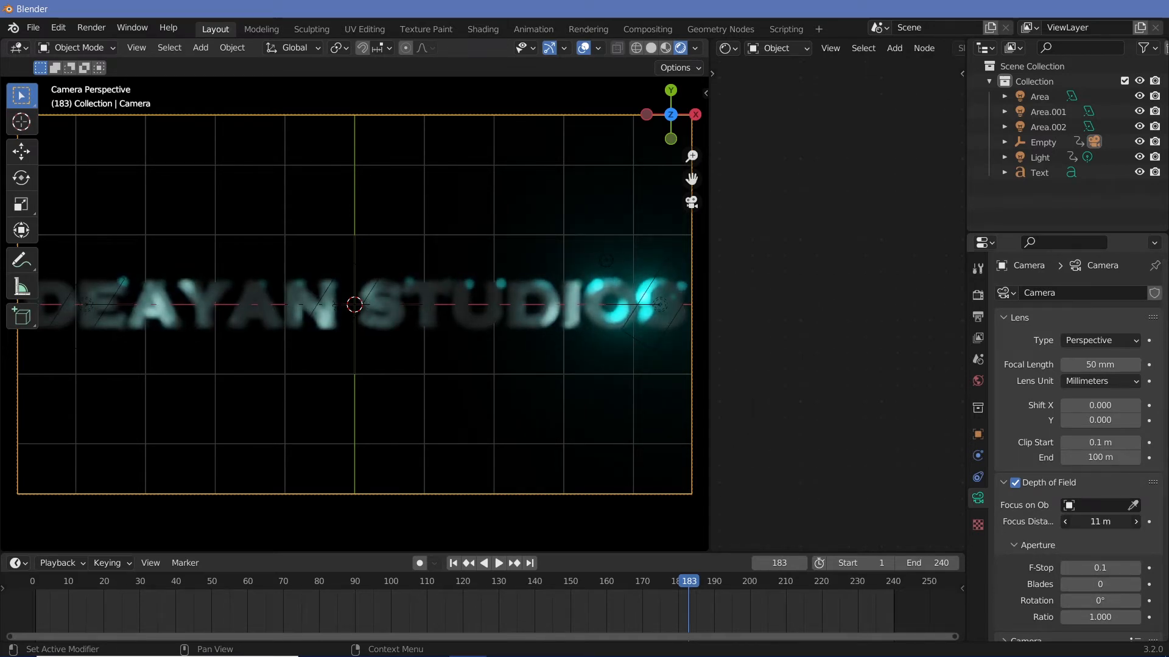
left_click_drag(1100, 521, 1126, 521)
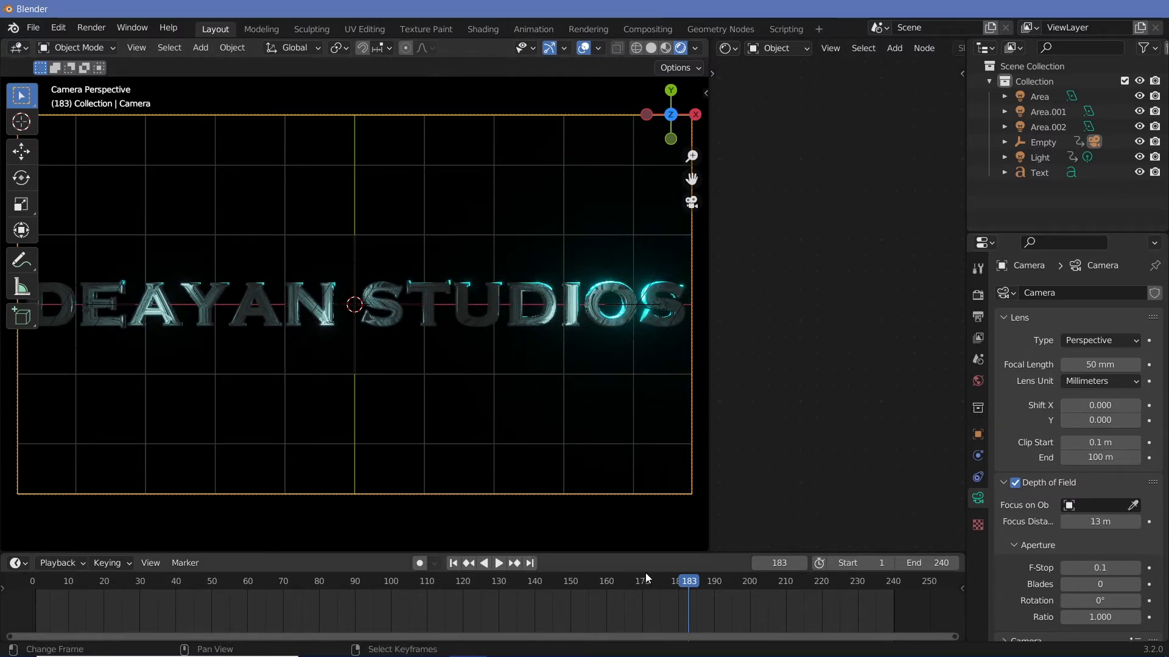
- Examine the letters' sharpness up close, the camera's transform values and the text from another angle
scroll(404, 327, "up", 8)
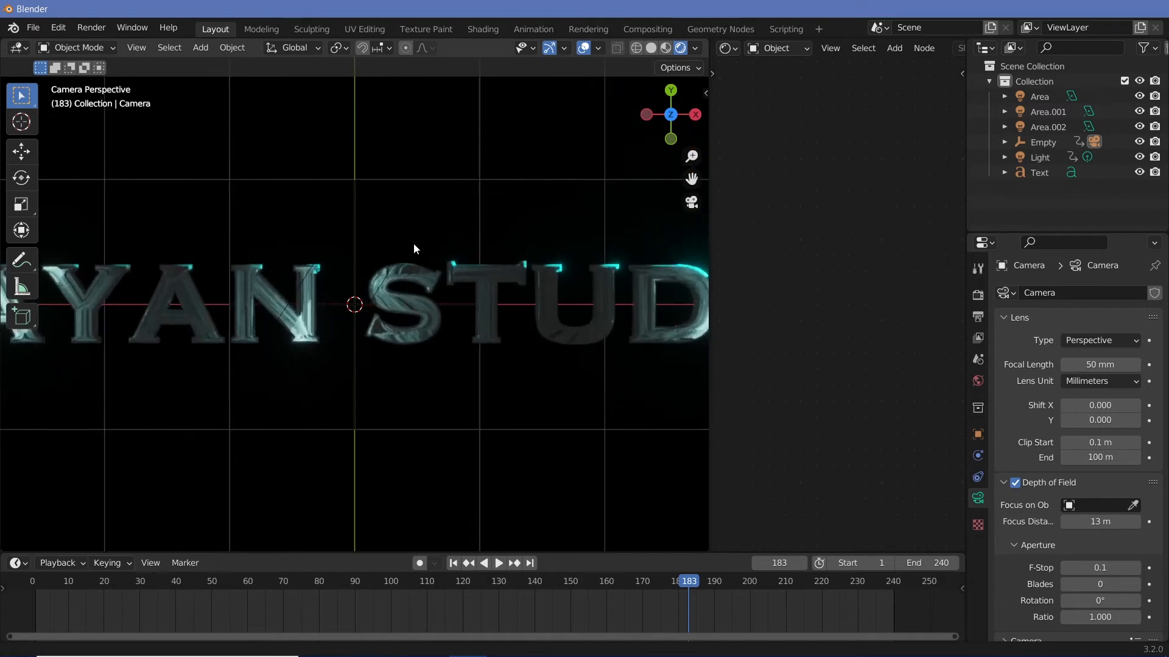
scroll(448, 402, "up", 2)
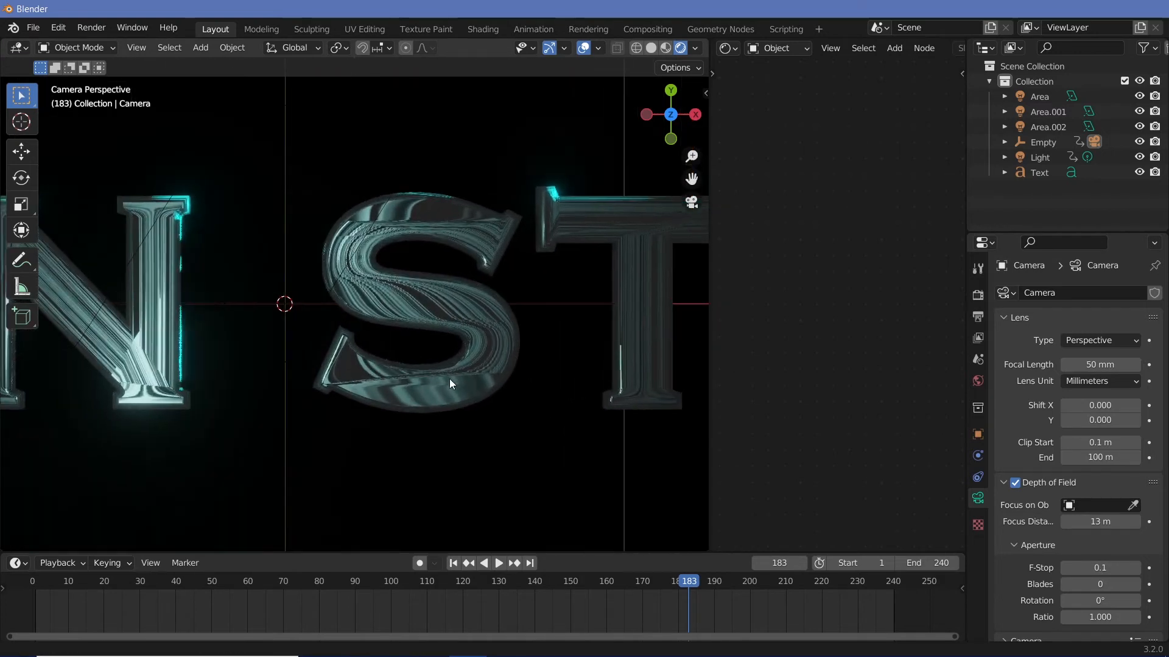
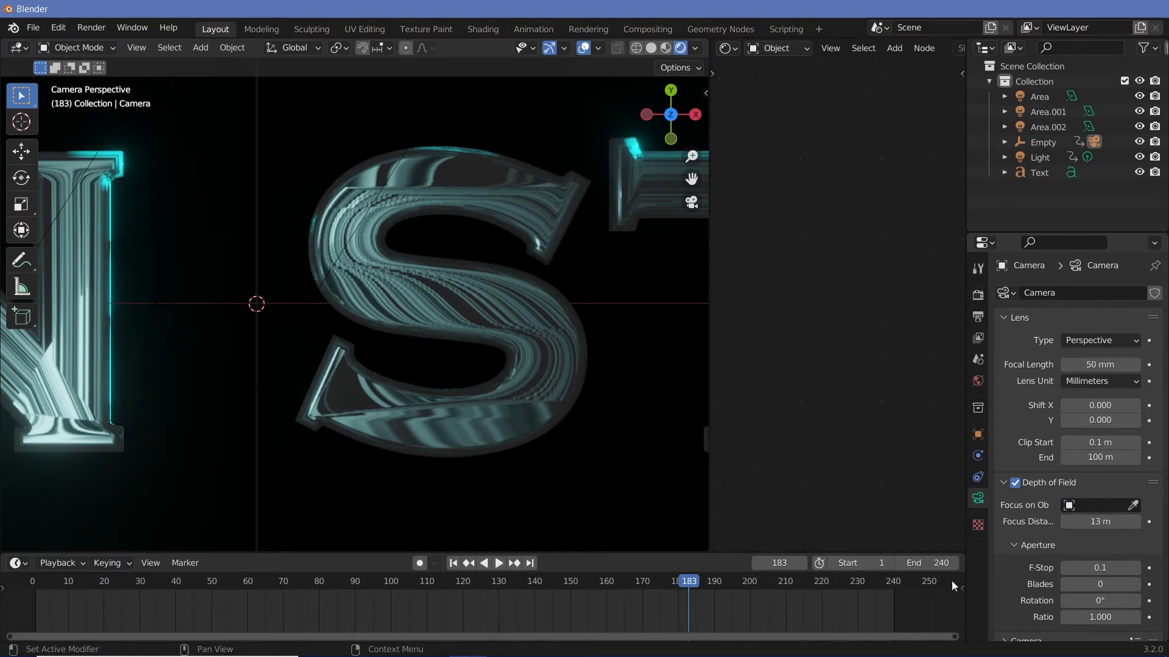
scroll(552, 445, "down", 2)
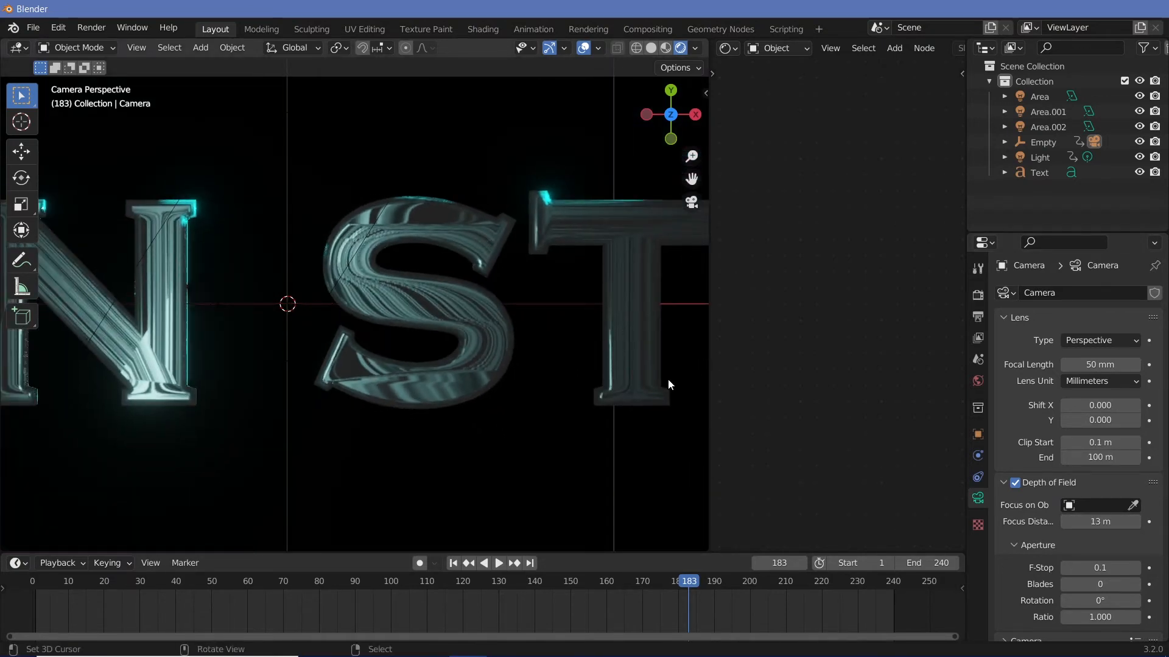
scroll(668, 384, "down", 5)
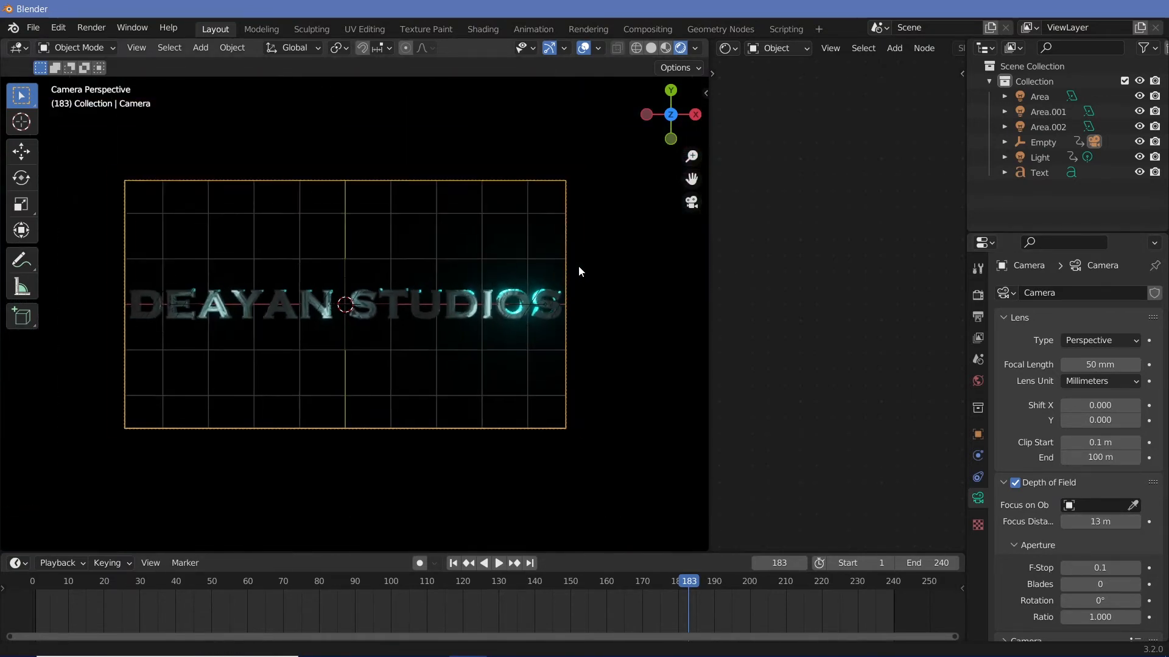
left_click(978, 434)
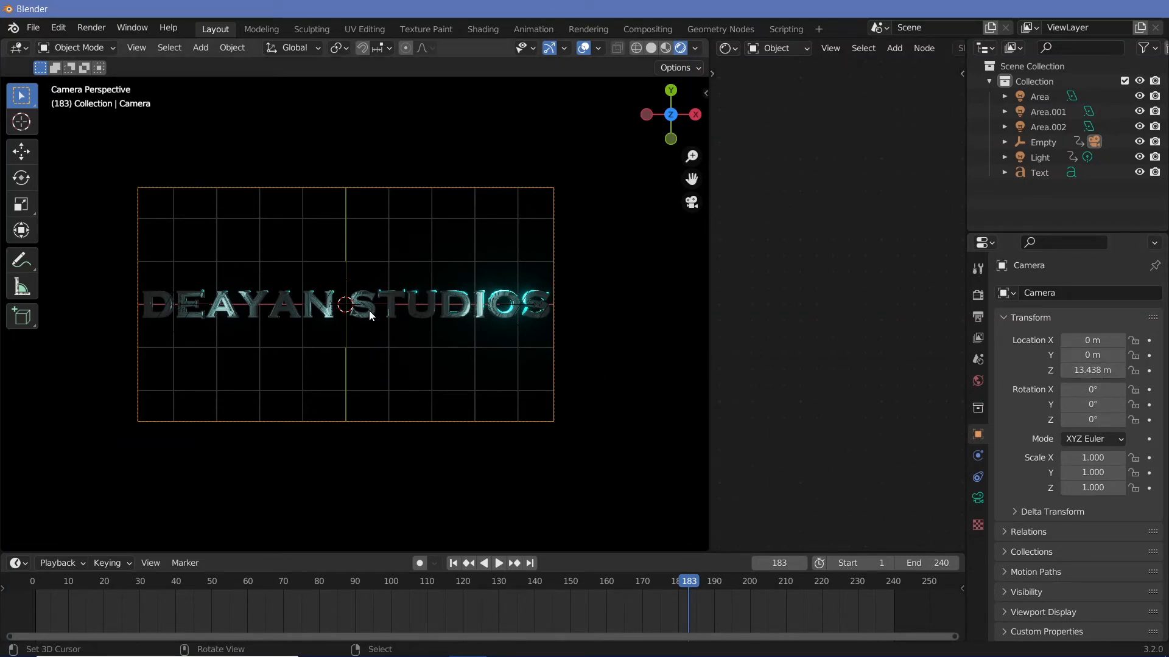
left_click(371, 309)
middle_click_drag(370, 309, 419, 332)
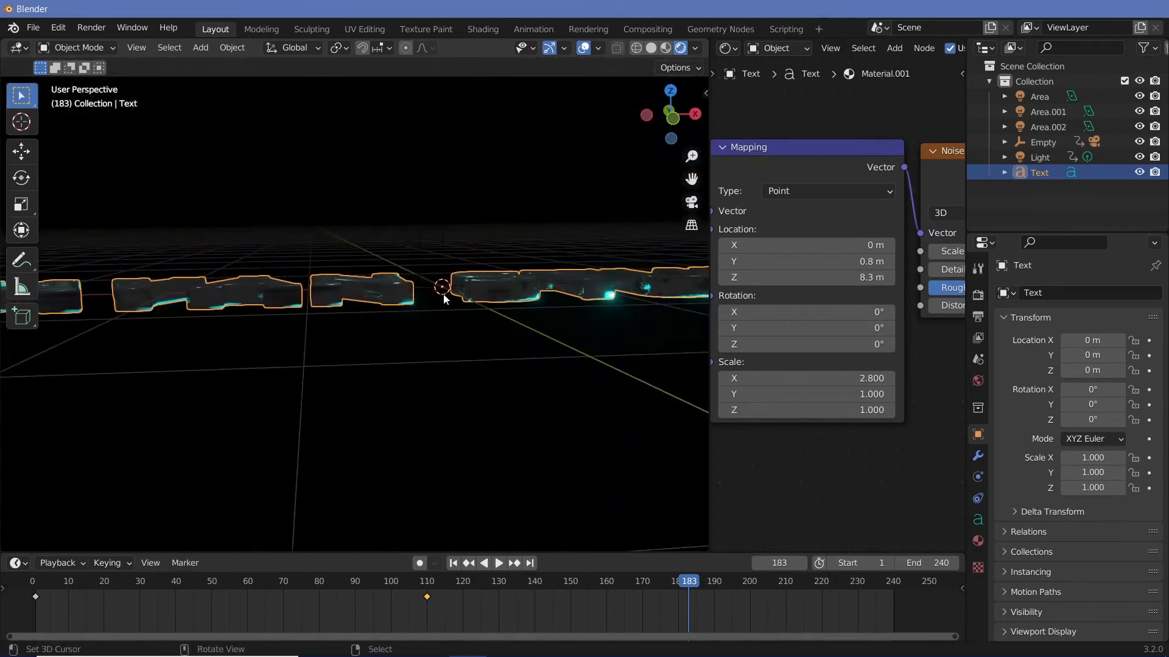
key("KP_0")
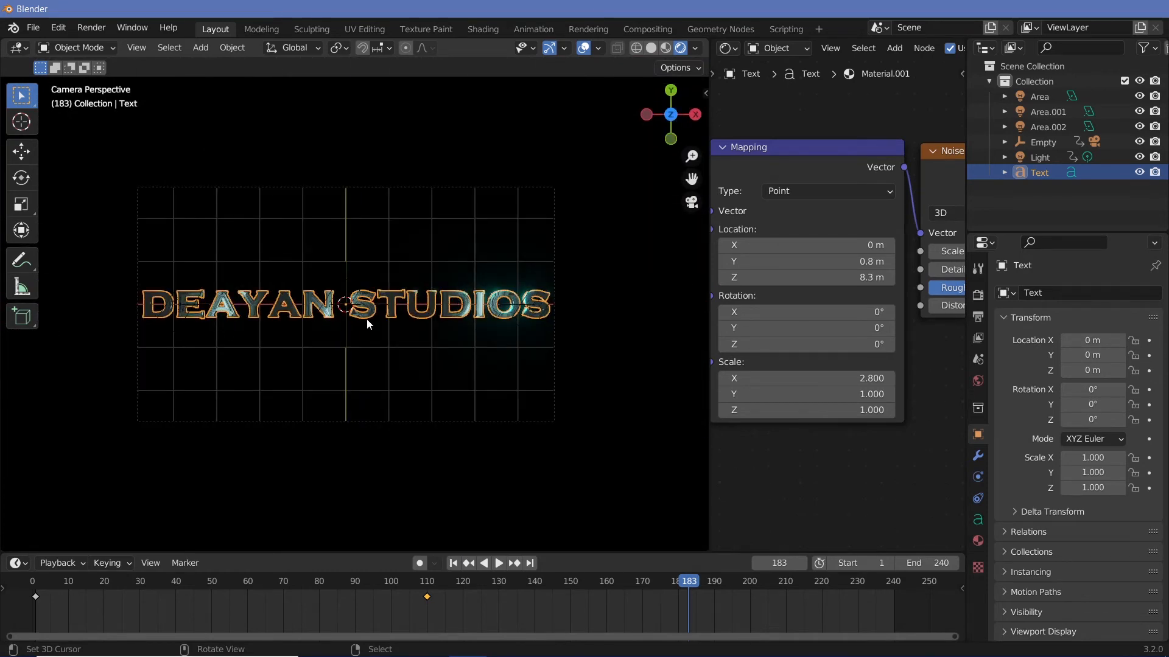
left_click(431, 321)
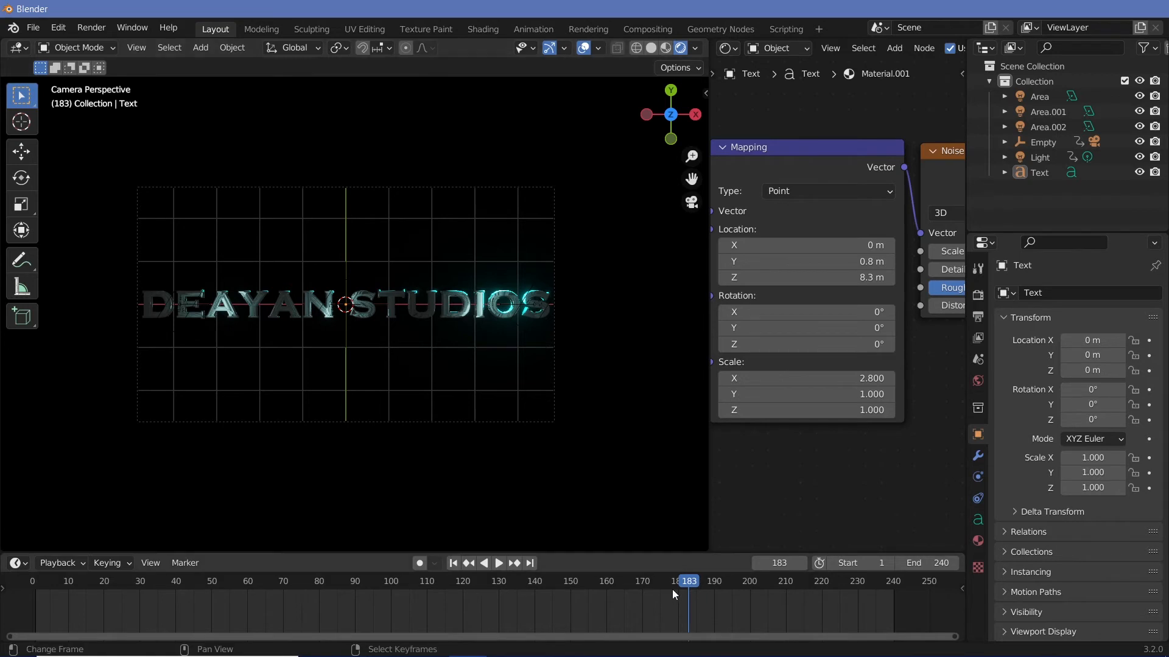
- Play the animation from frame 18 and again from frame 0 to check the depth-of-field blur on the text
left_click_drag(524, 592, 98, 593)
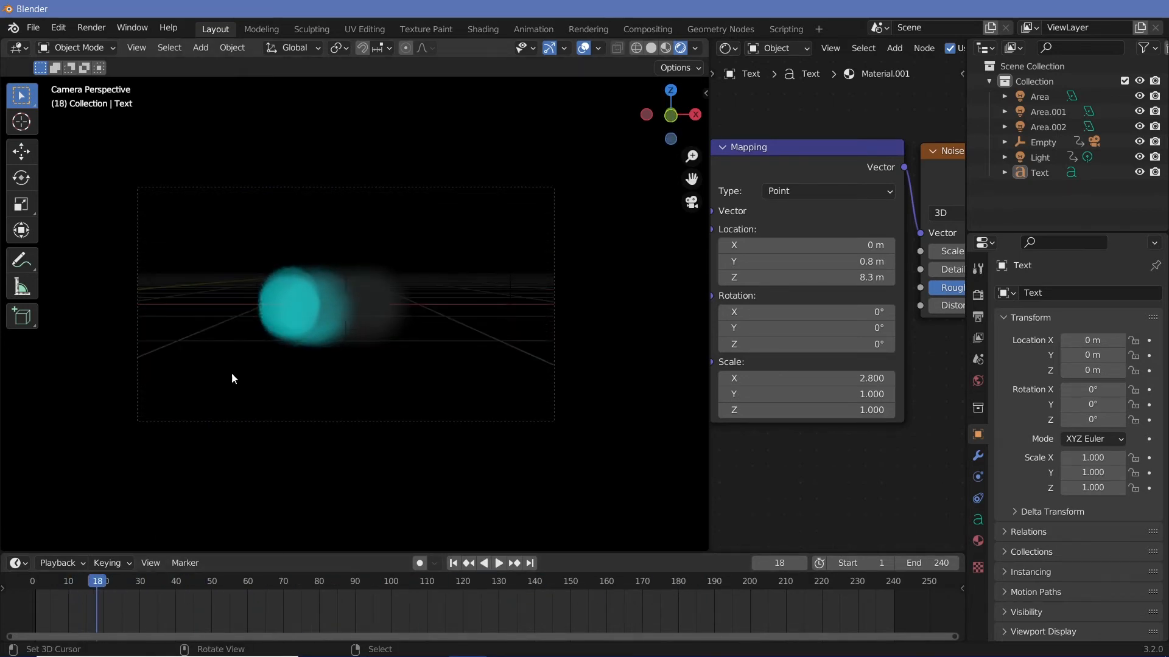
key("space")
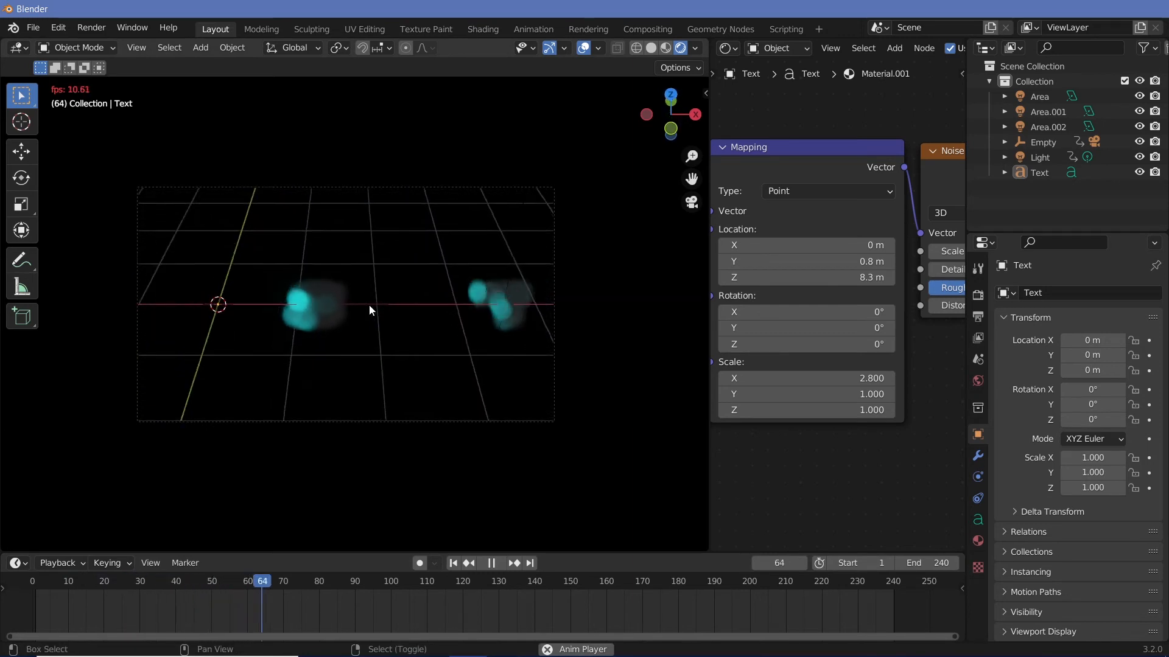
key("space")
key("space")
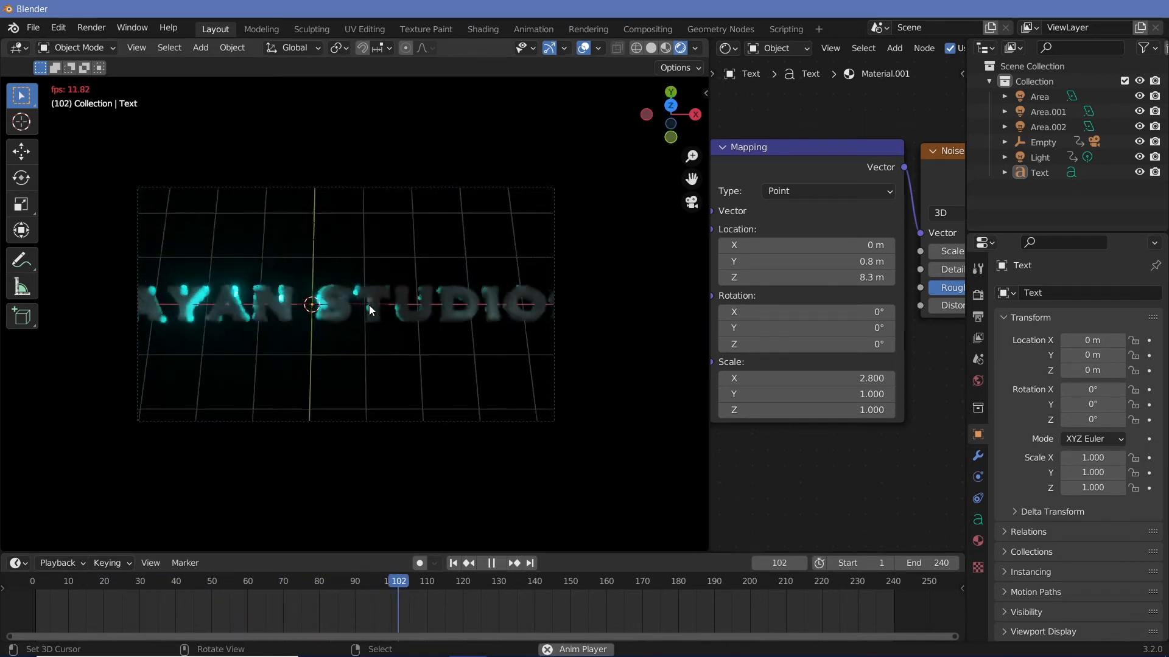
key("space")
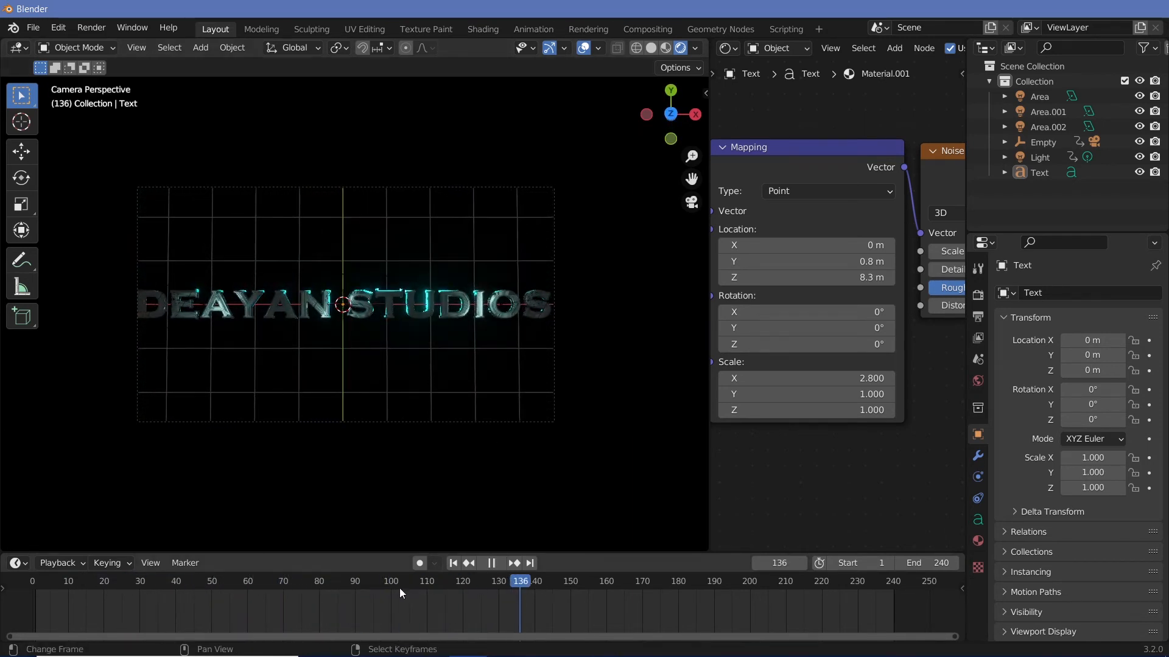
left_click_drag(399, 588, 32, 584)
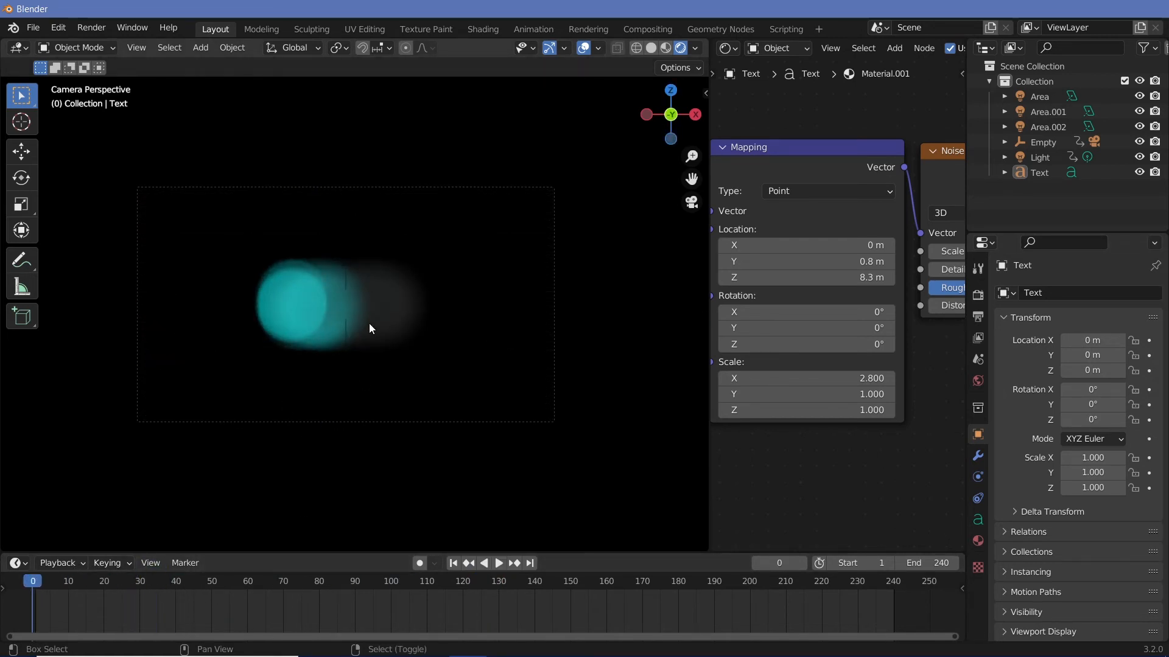
key("space")
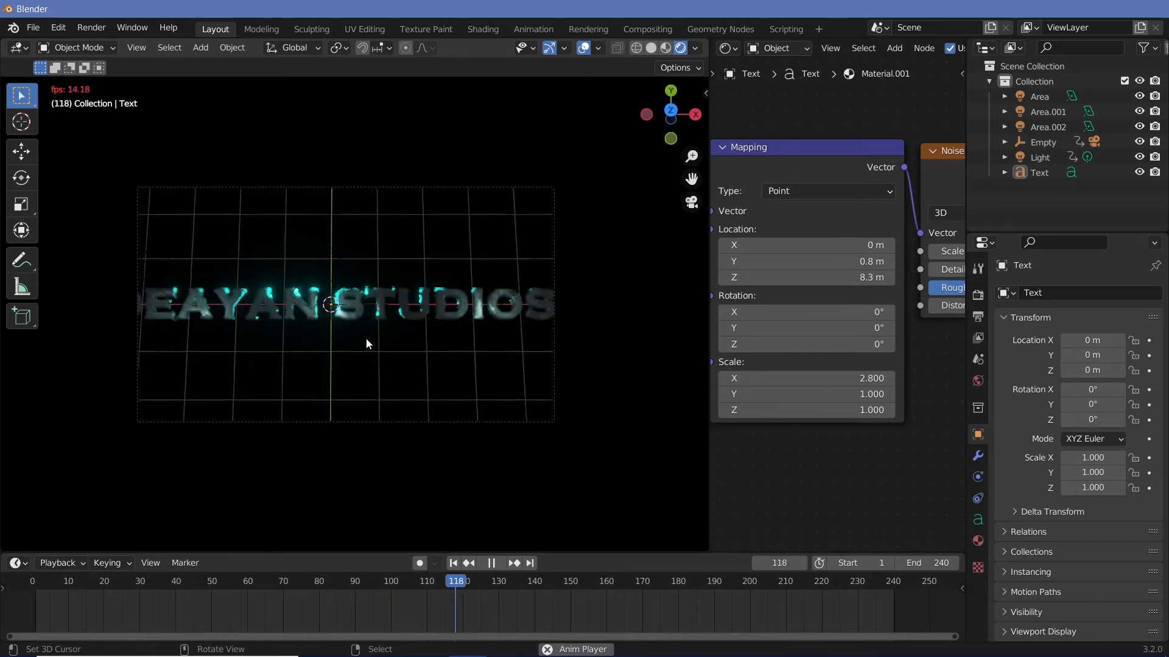
key("space")
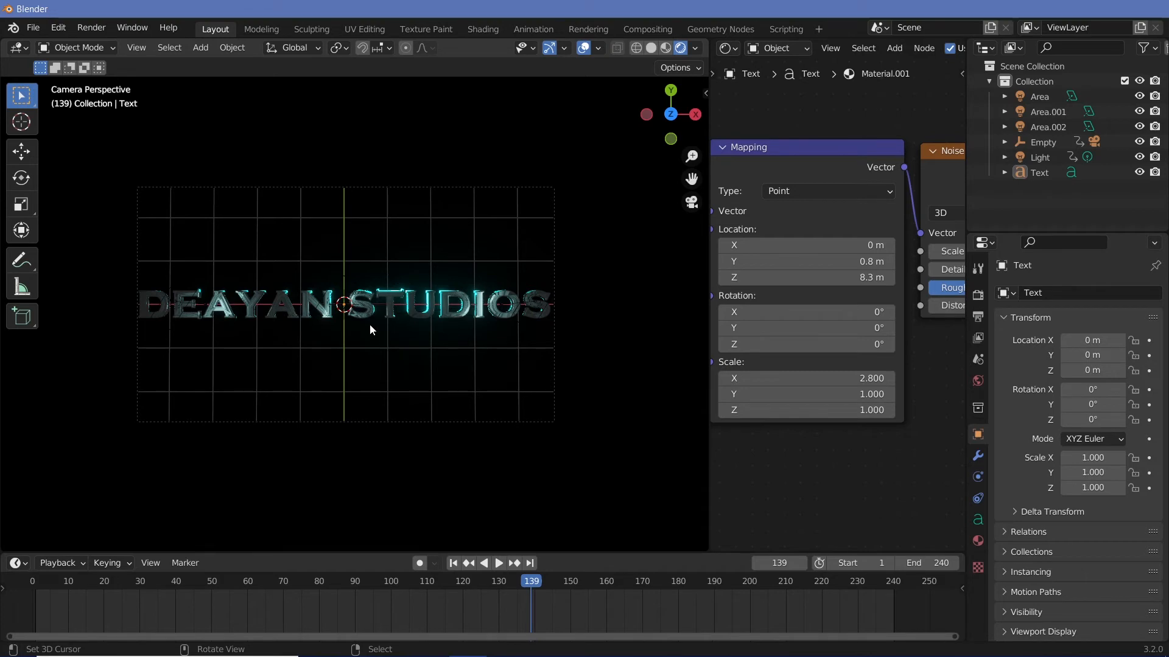
- Duplicate the camera in place with its depth-of-field settings
left_click(554, 347)
left_click(978, 498)
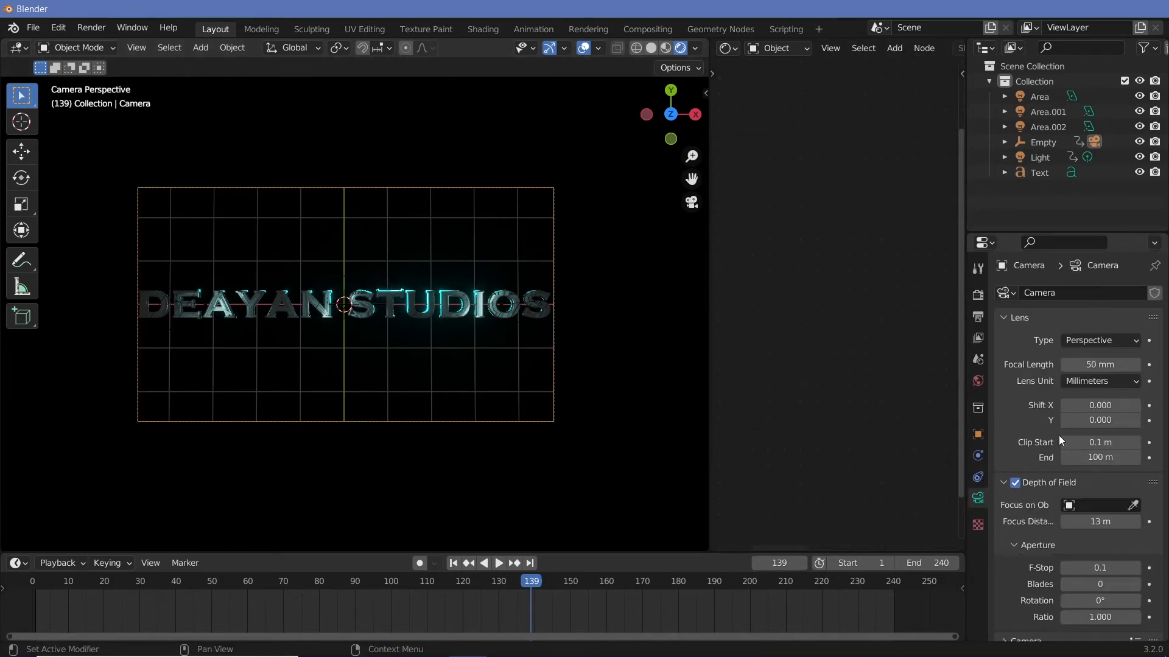
left_click(1133, 506)
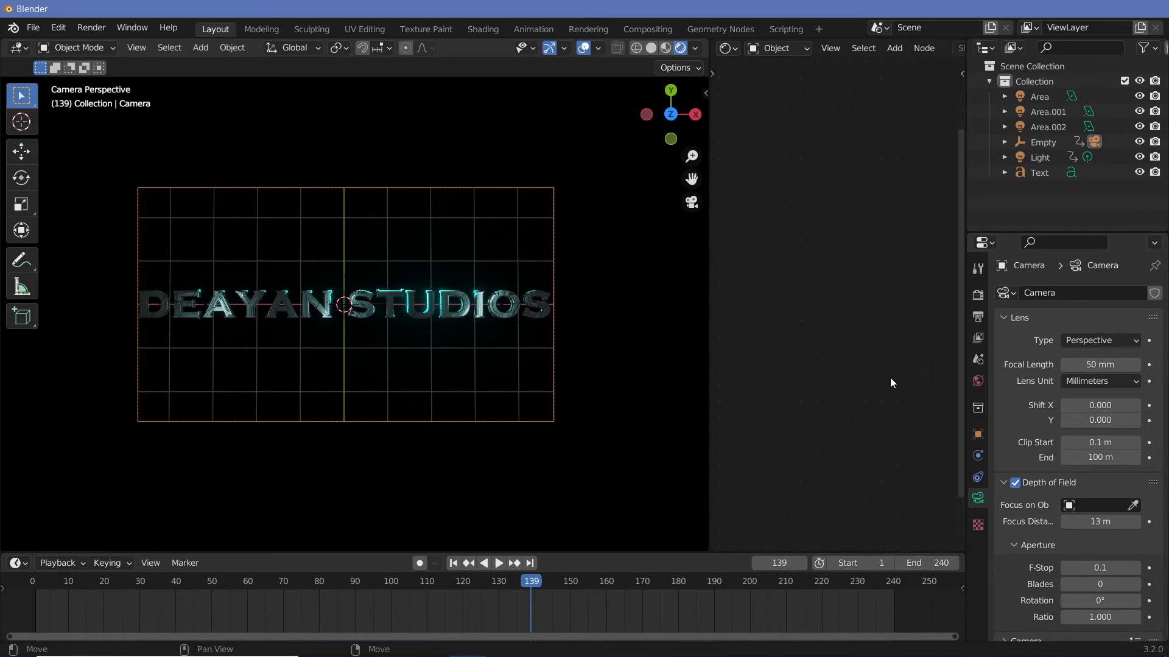
key("Escape")
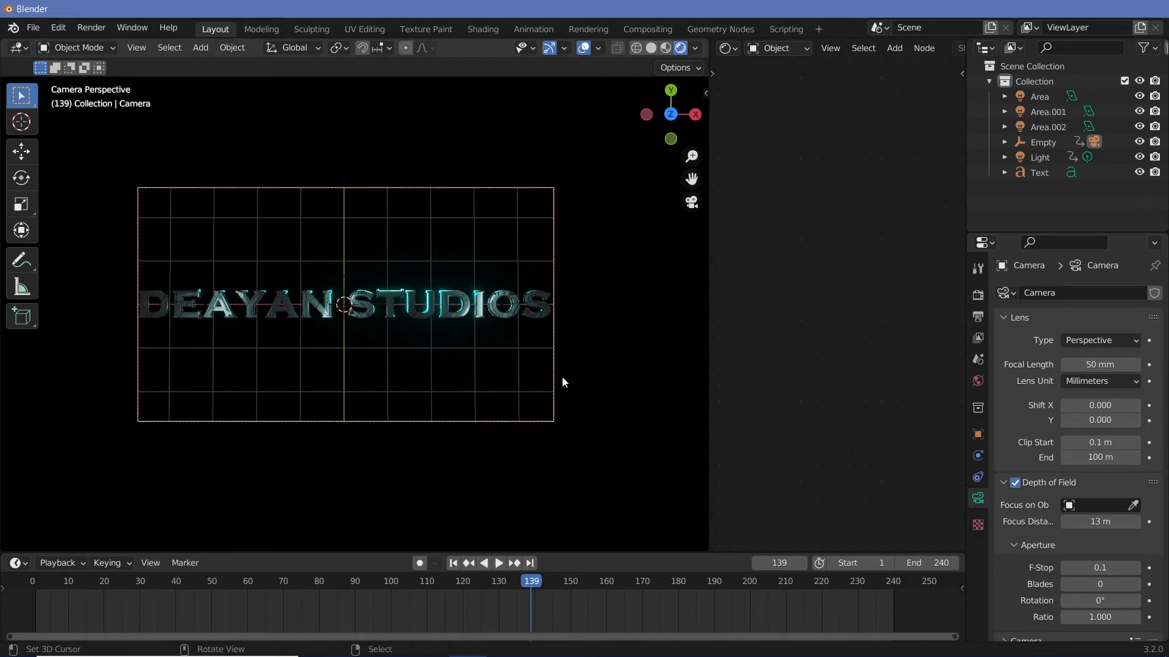
key("shift+d")
right_click(607, 380)
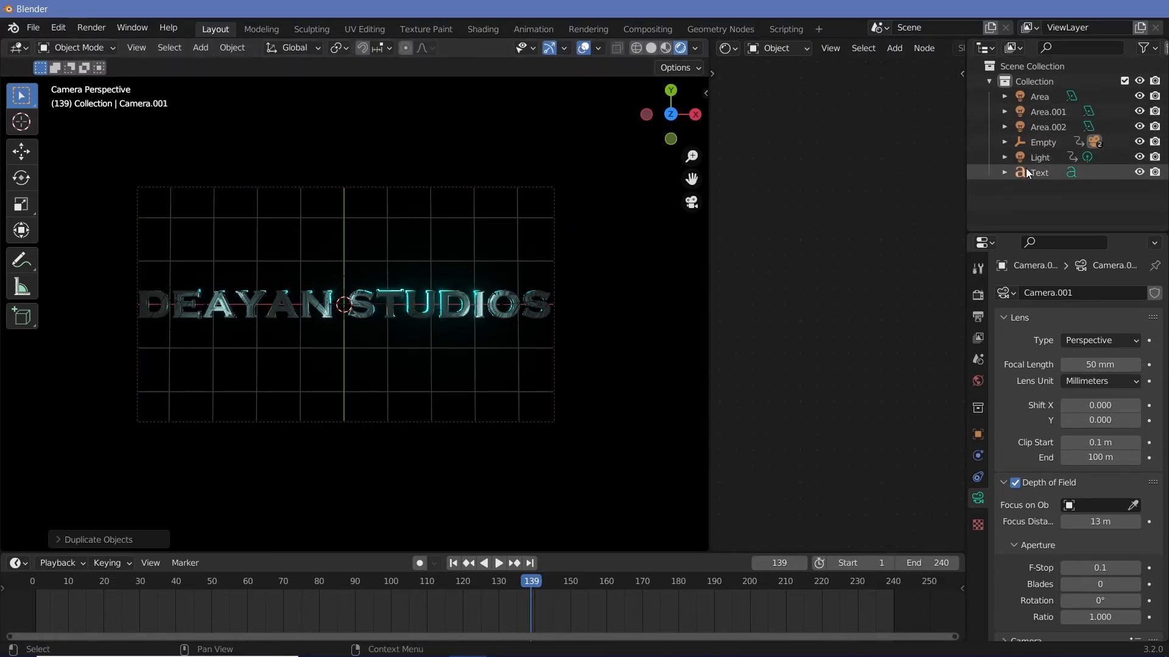
- Set the duplicated camera's depth of field to focus on the Text object
left_click(1004, 141)
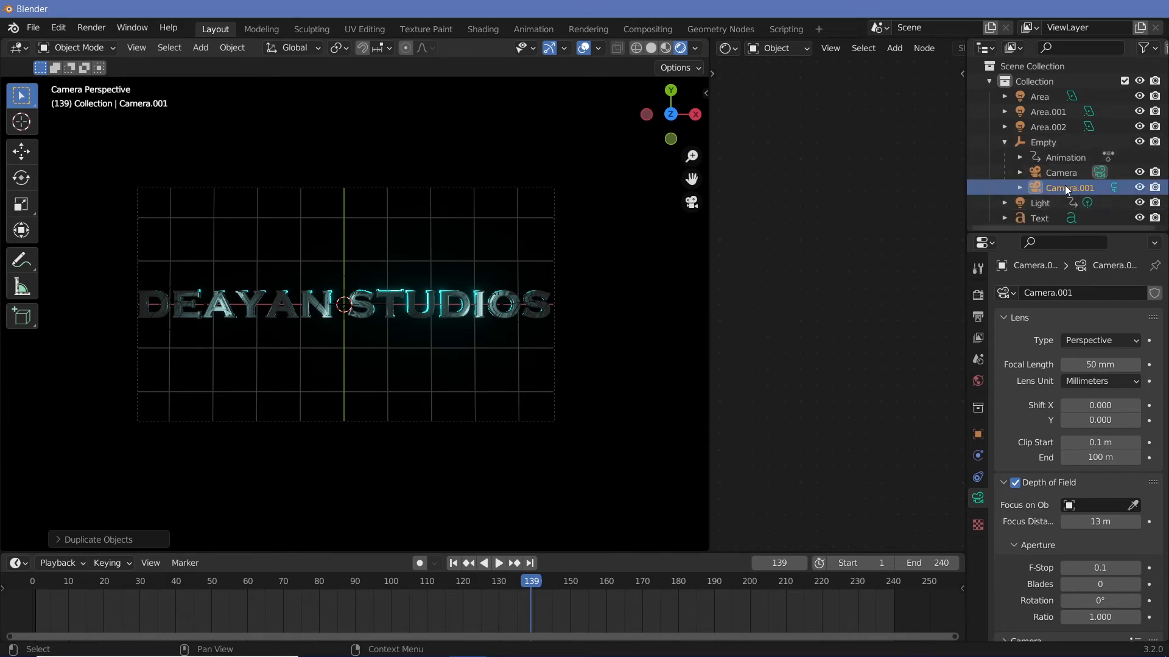
left_click(1132, 506)
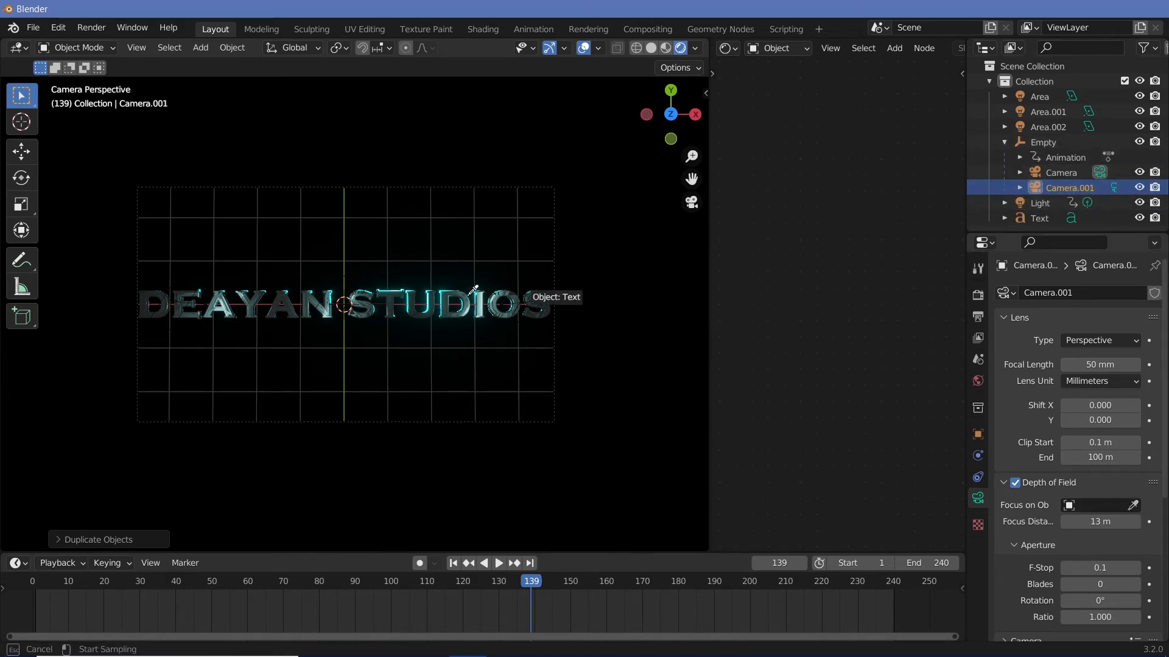
left_click(368, 315)
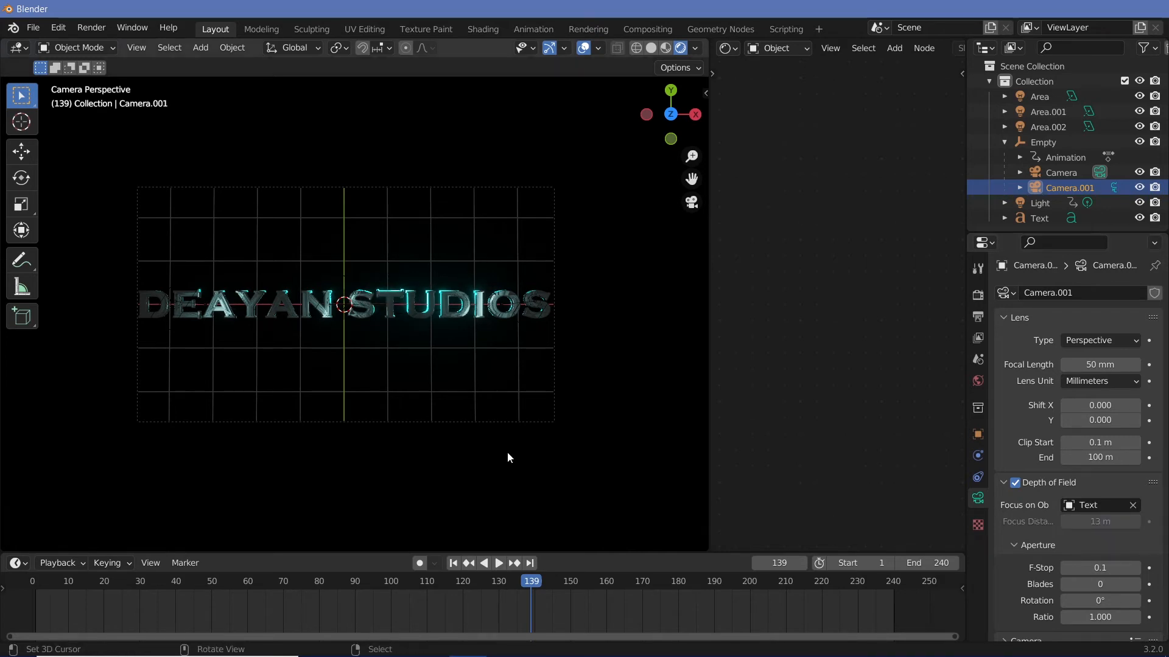
- Play and scrub the animation to around frame 70 to check the text's blur
left_click(375, 589)
key("space")
left_click_drag(331, 593, 281, 593)
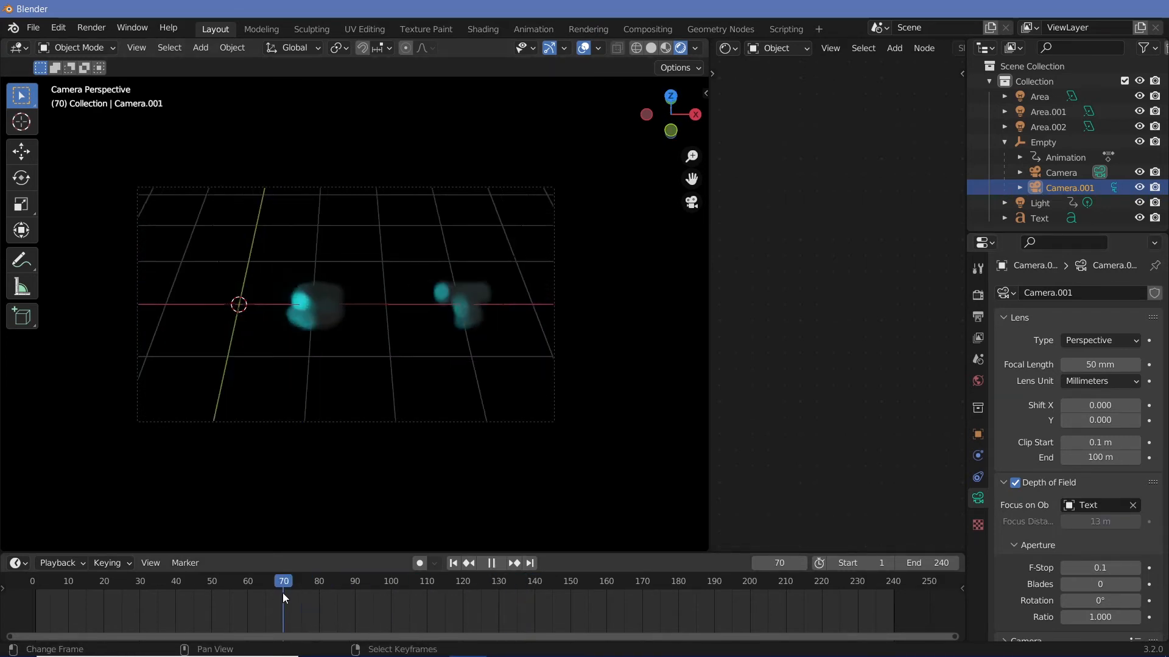
key("space")
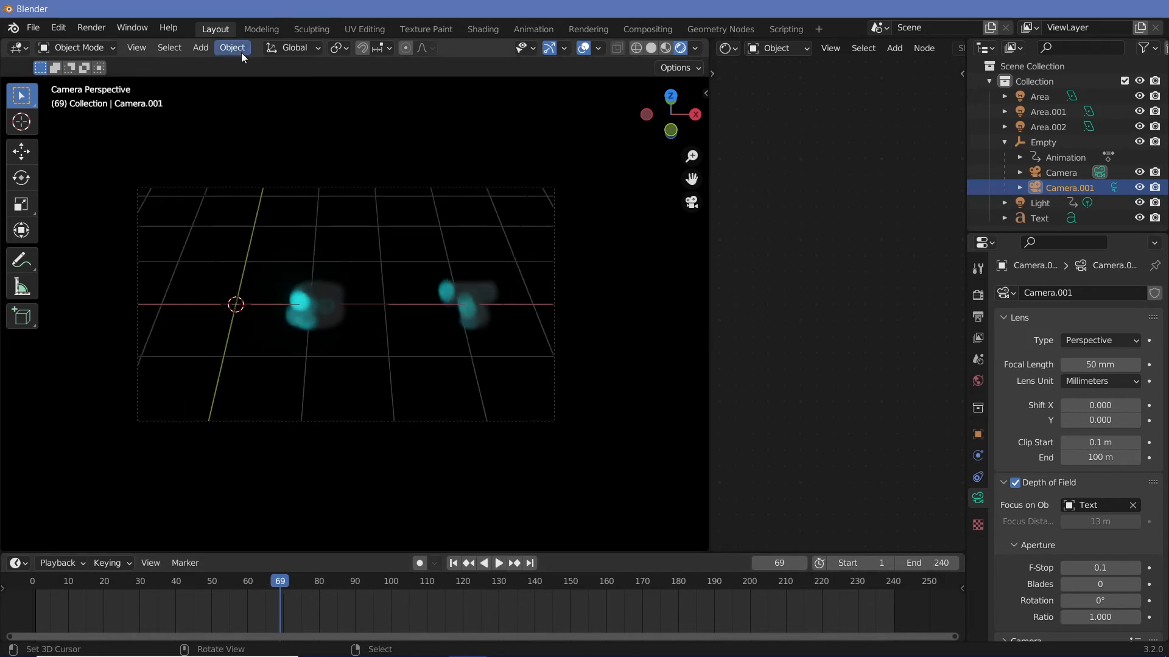
- Make Camera.001 the scene's active camera
left_click(137, 48)
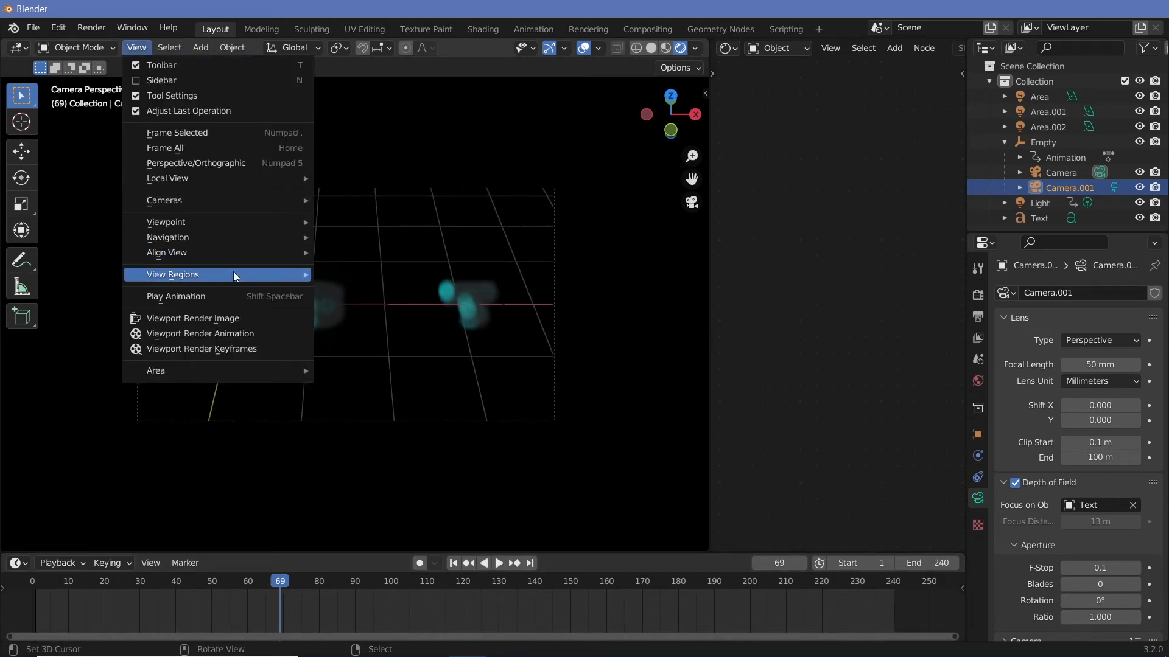
mouse_move(231, 195)
left_click(384, 201)
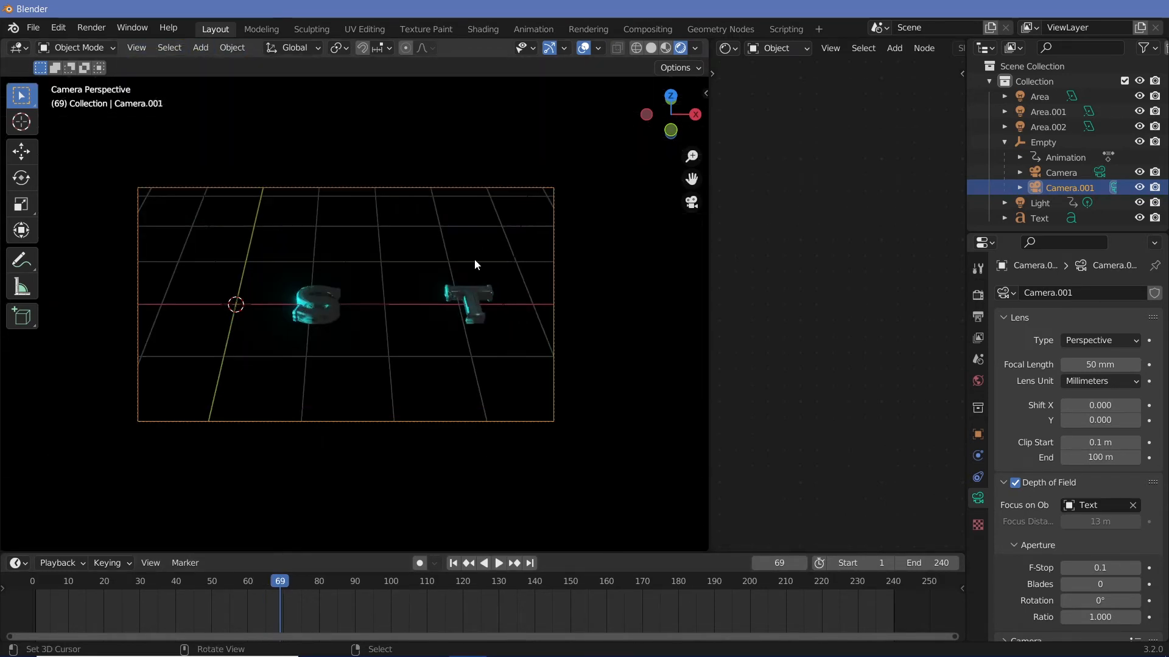
- Play the animation through Camera.001 from the start, and examine the text at frame 11 from another angle and in camera view
left_click_drag(270, 586, 1, 578)
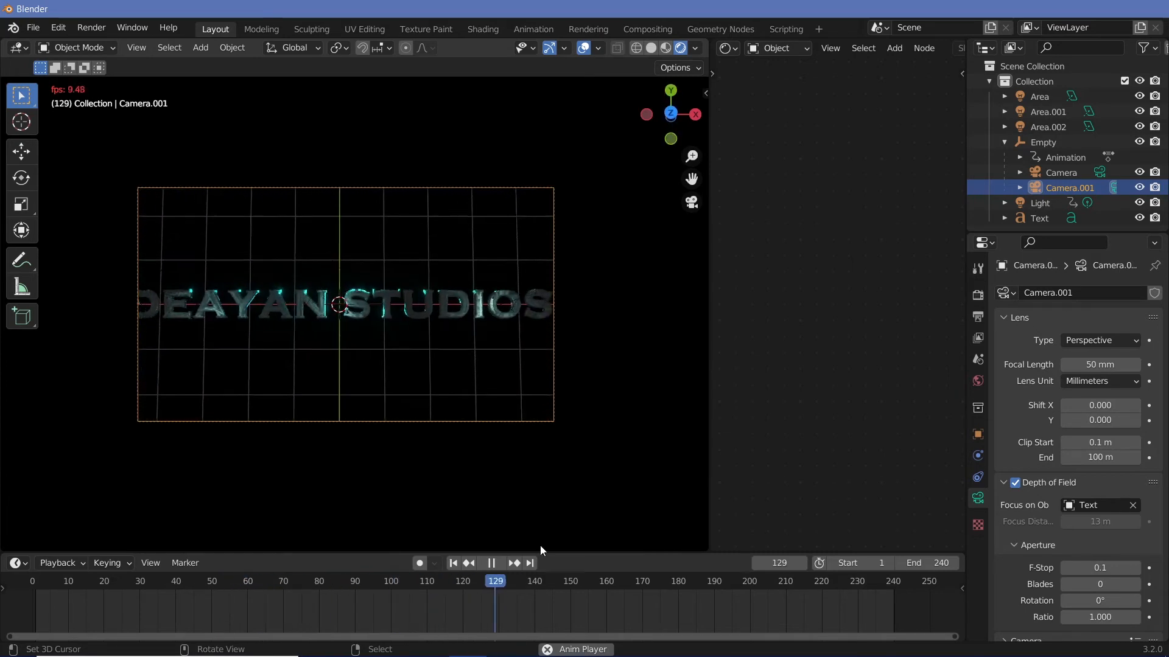
key("space")
left_click_drag(503, 585, 72, 569)
middle_click_drag(353, 320, 426, 420)
middle_click_drag(396, 327, 573, 327)
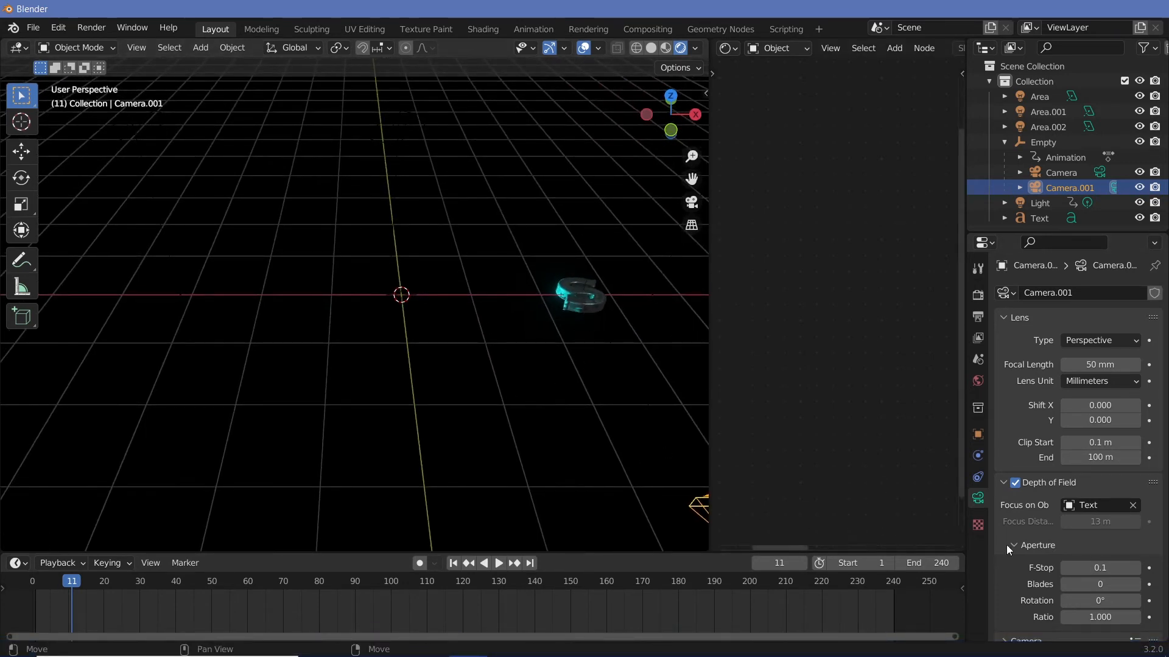
key("KP_0")
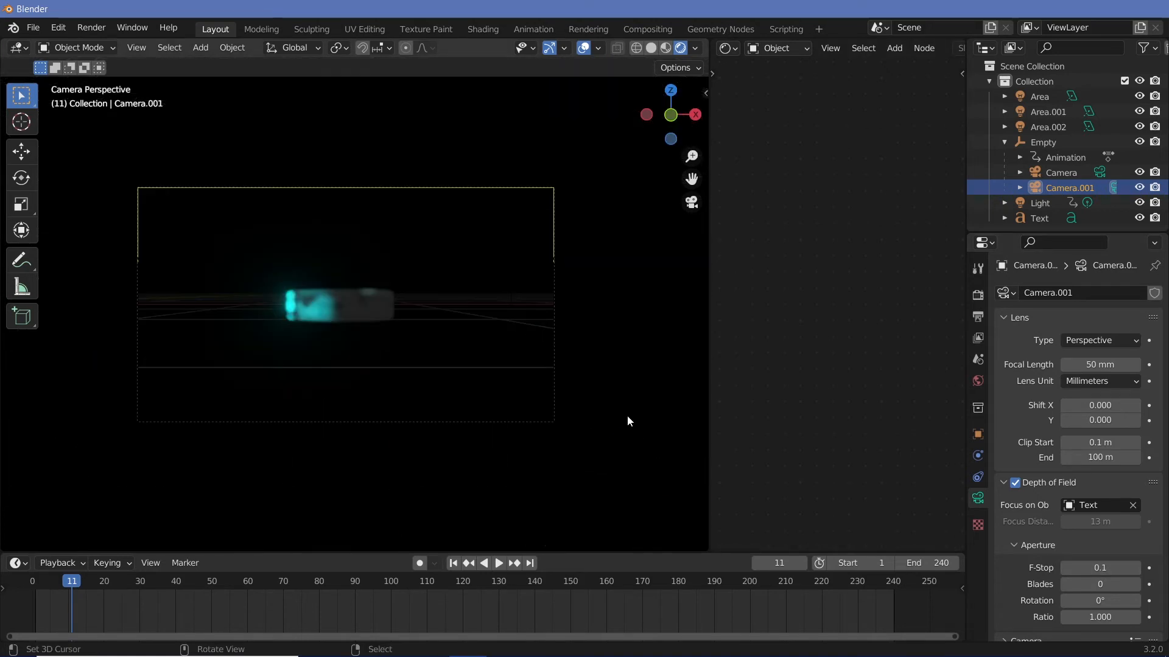
- Set Camera.001's depth-of-field F-stop to 0.4 and play the animation from frame 11 to check the blur
left_click(1136, 568)
left_click(1135, 567)
left_click(1135, 568)
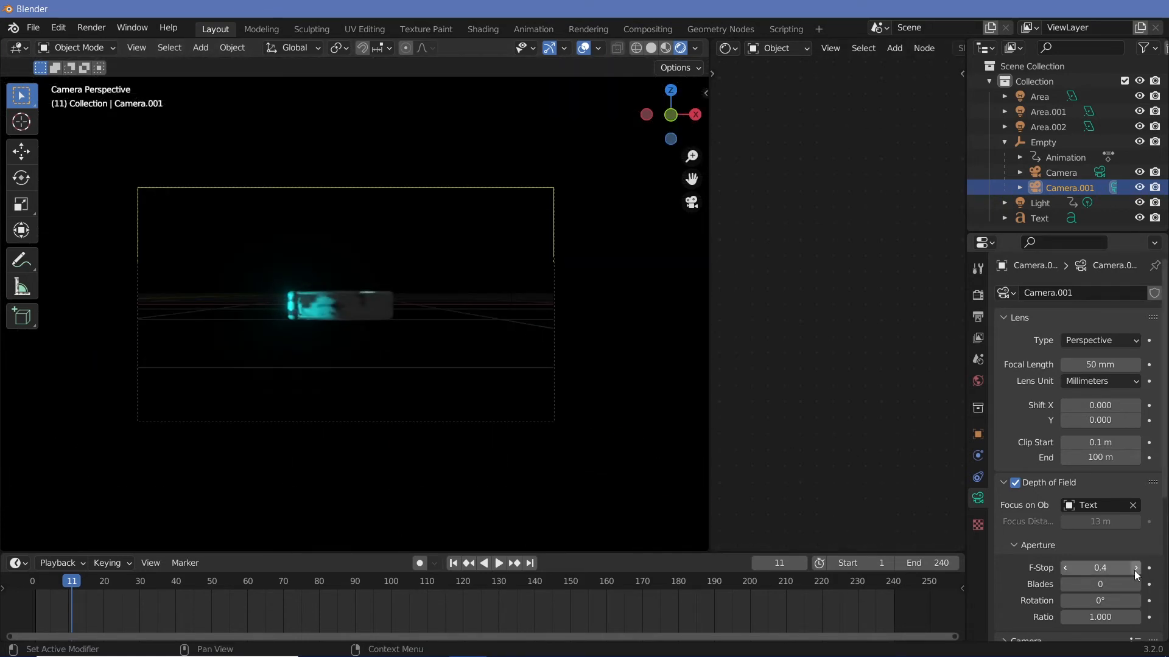
key("space")
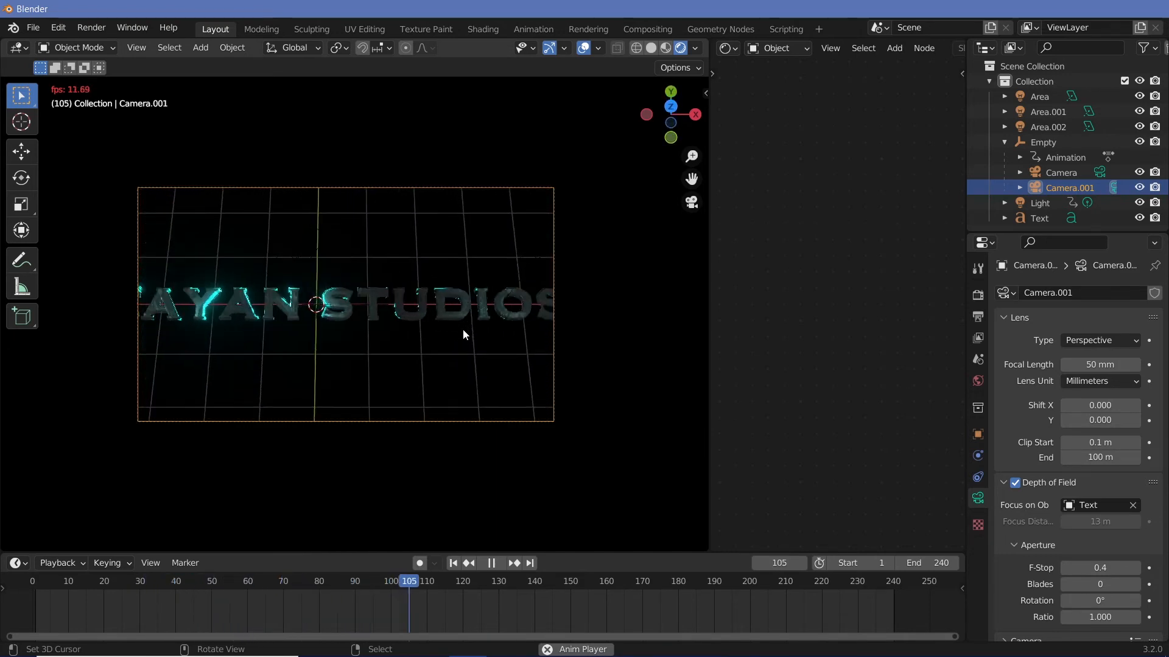
key("space")
- Make the original Camera the scene's active camera
left_click(1071, 176)
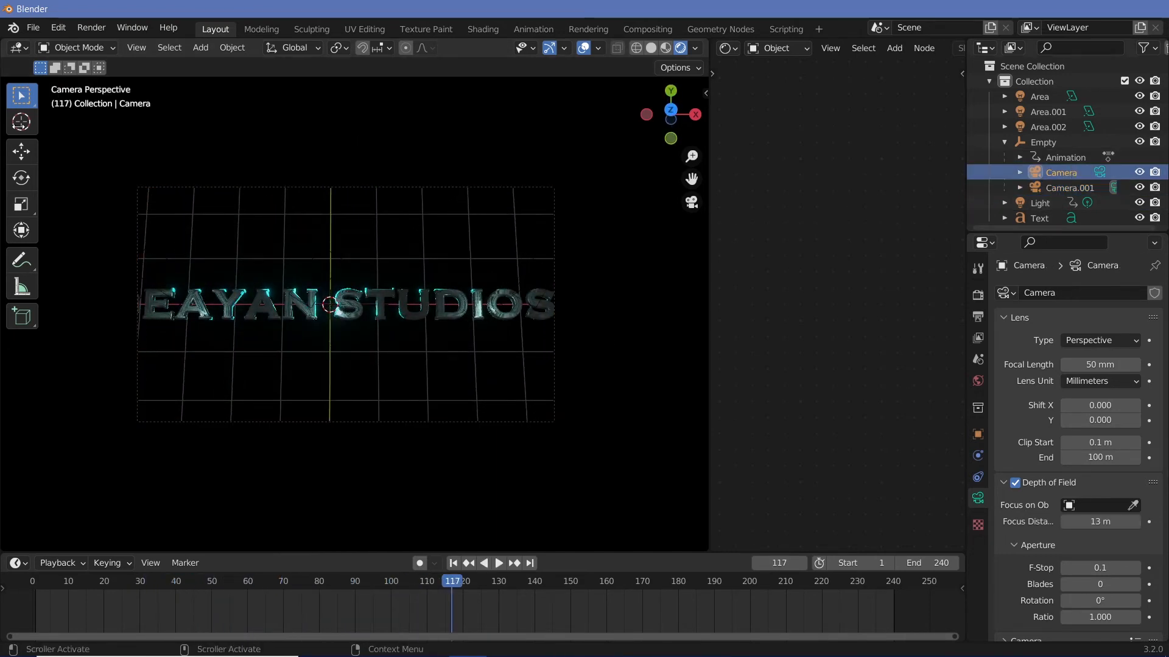
left_click(137, 47)
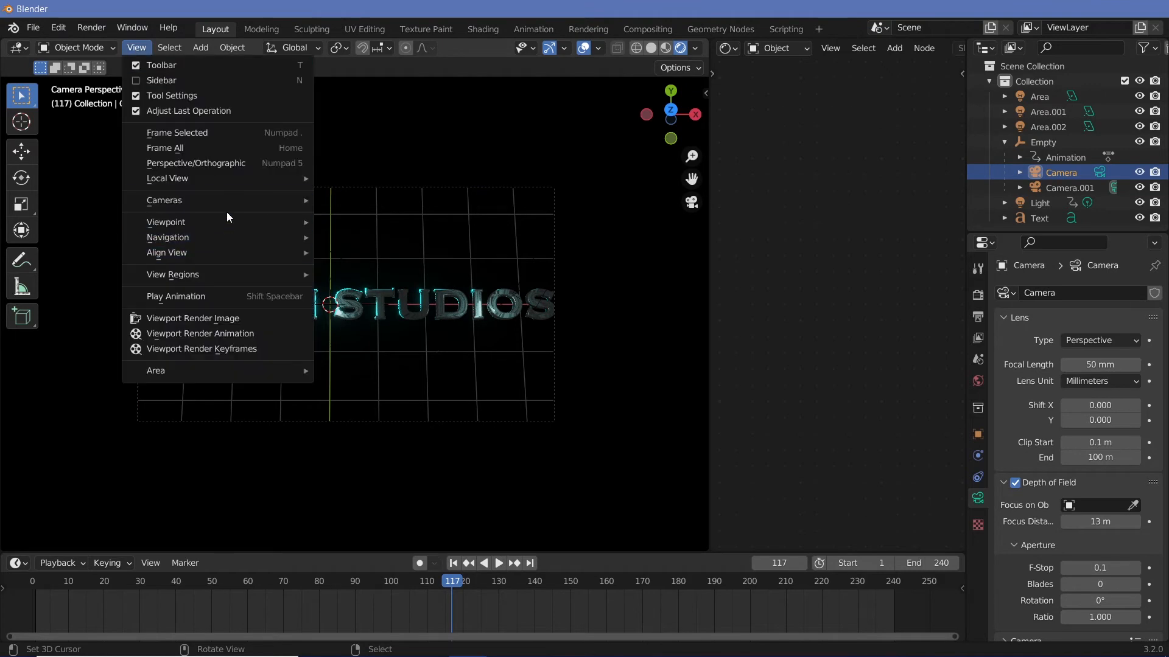
mouse_move(280, 201)
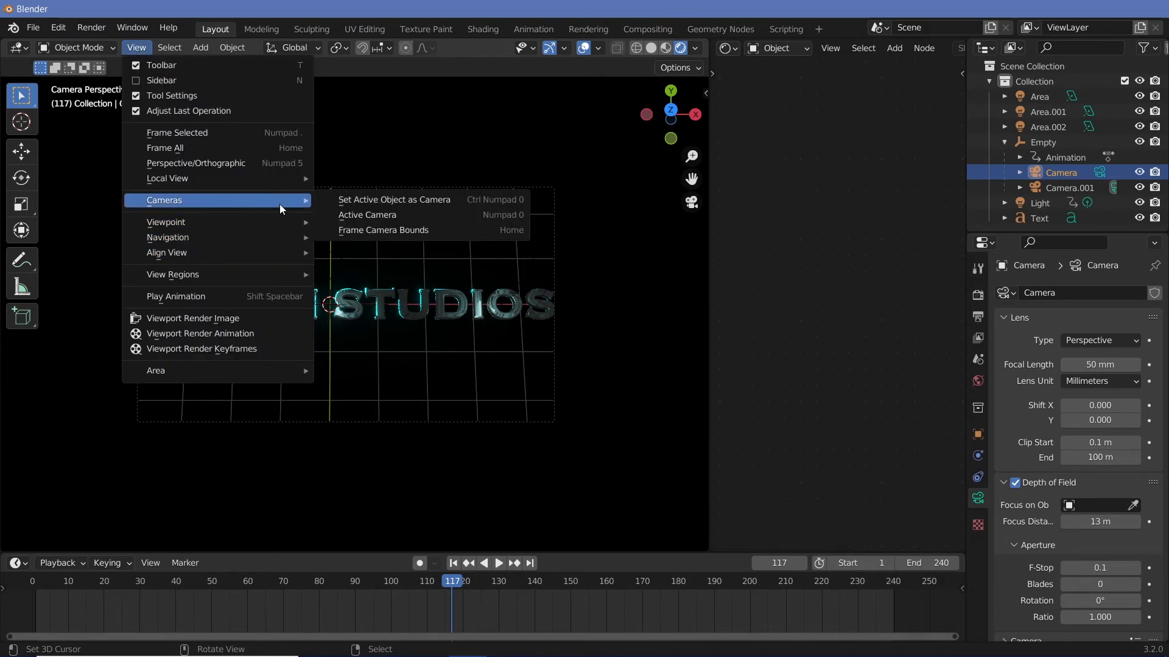
left_click(381, 202)
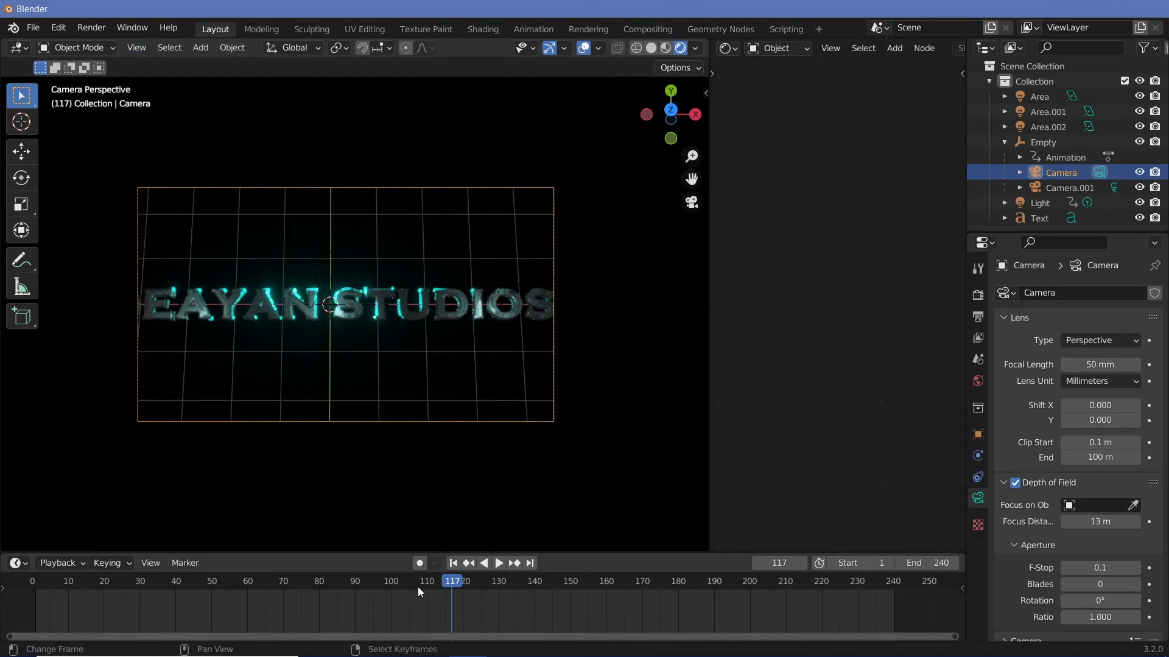
- Play the animation through the original camera from an earlier frame up to frame 154
left_click_drag(417, 587, 252, 587)
key("space")
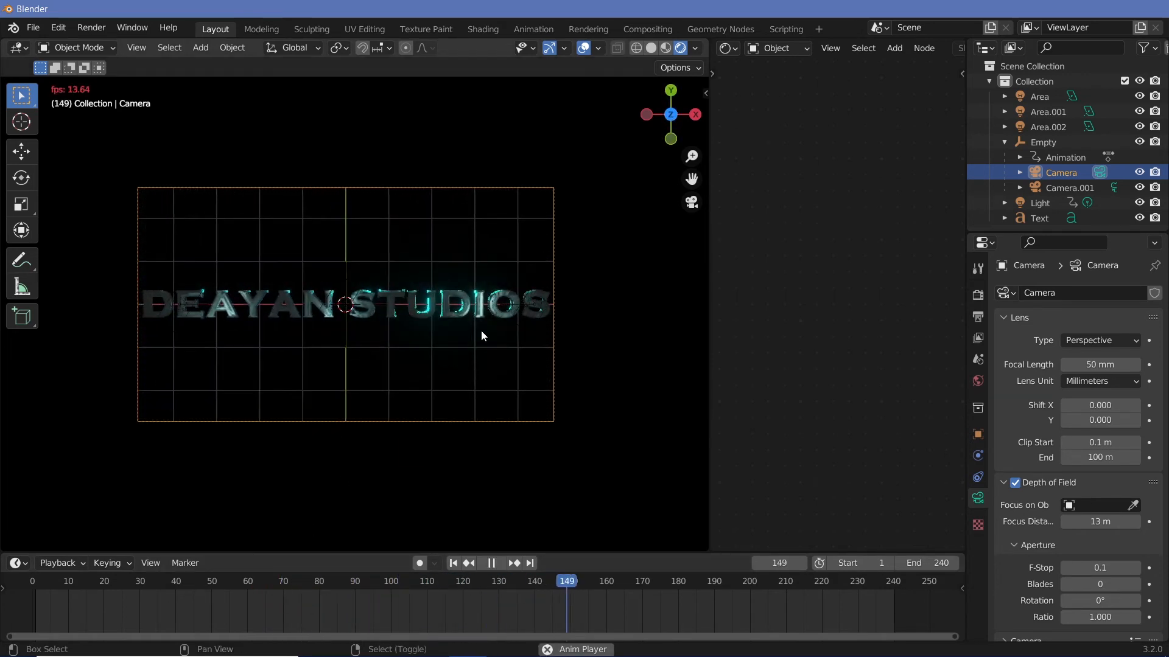
key("space")
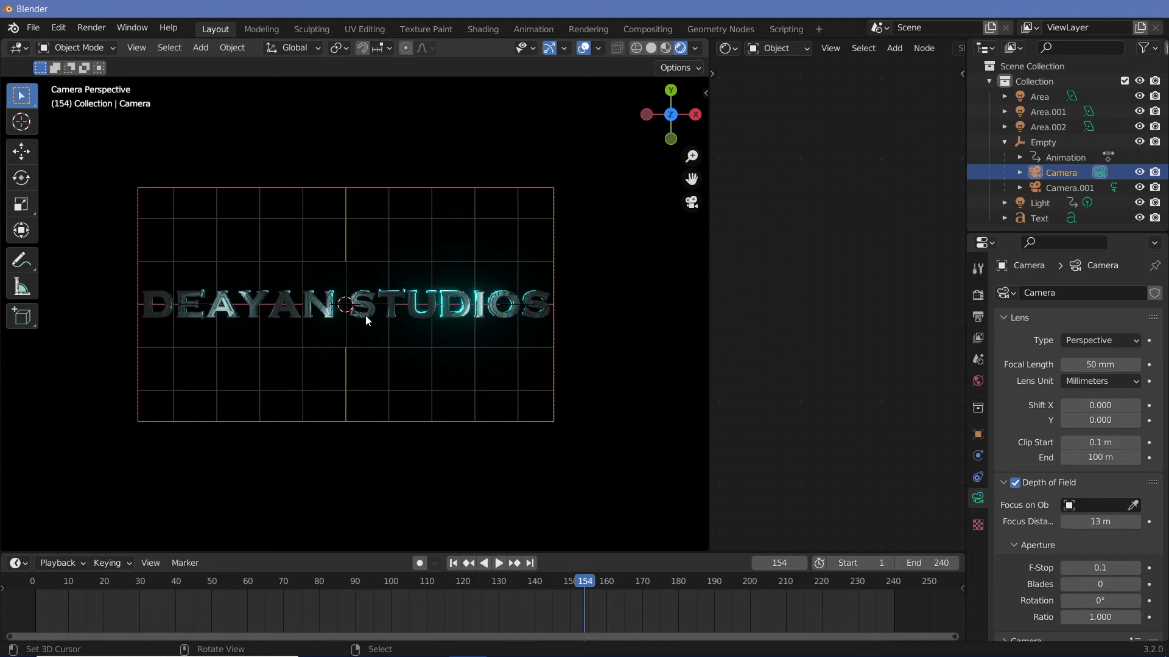
- Leave the camera view, add a UV sphere at the text's centre and scale it down to about 0.55
key("KP_0")
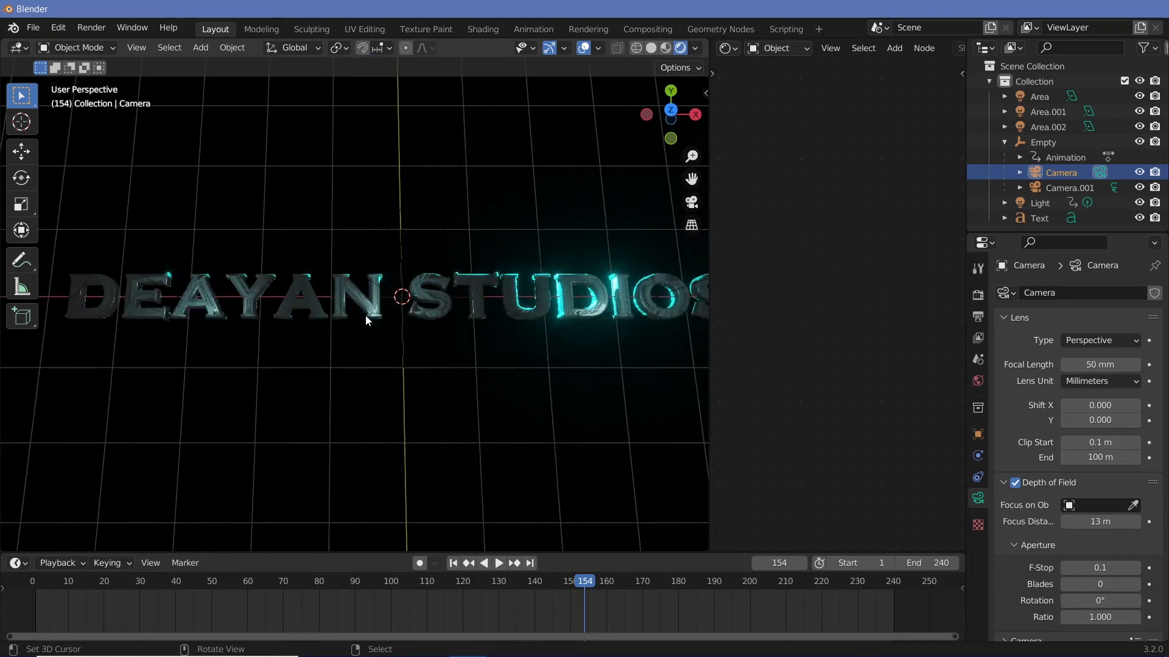
middle_click_drag(432, 353, 510, 353, "shift")
scroll(511, 378, "down", 3)
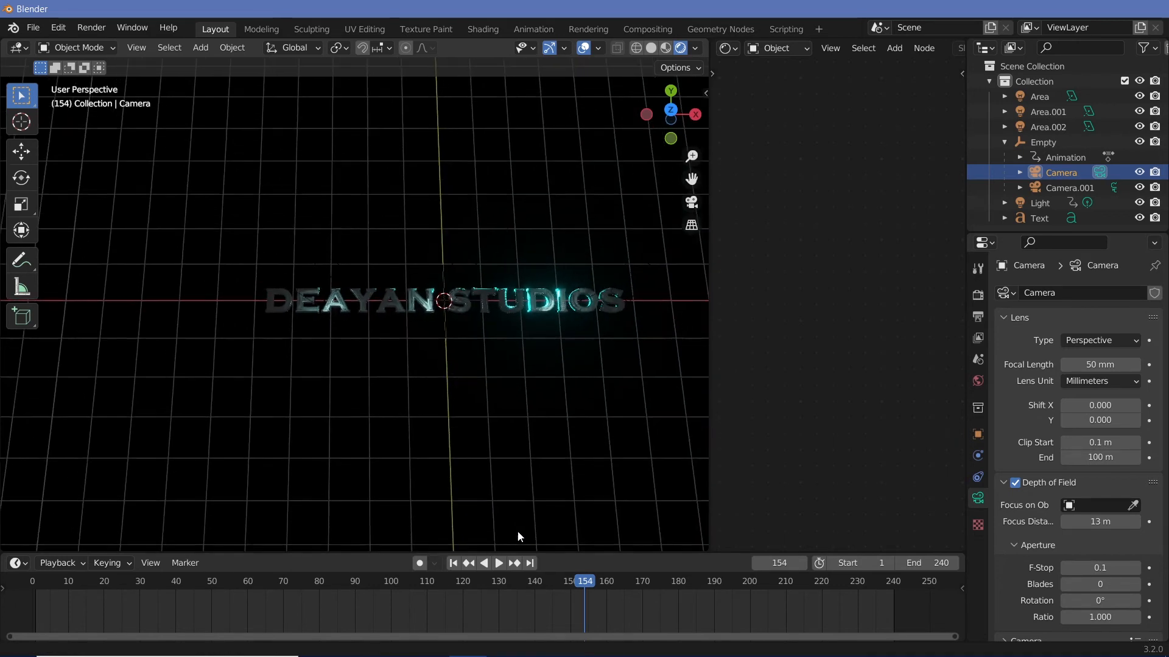
key("shift+a")
mouse_move(401, 357)
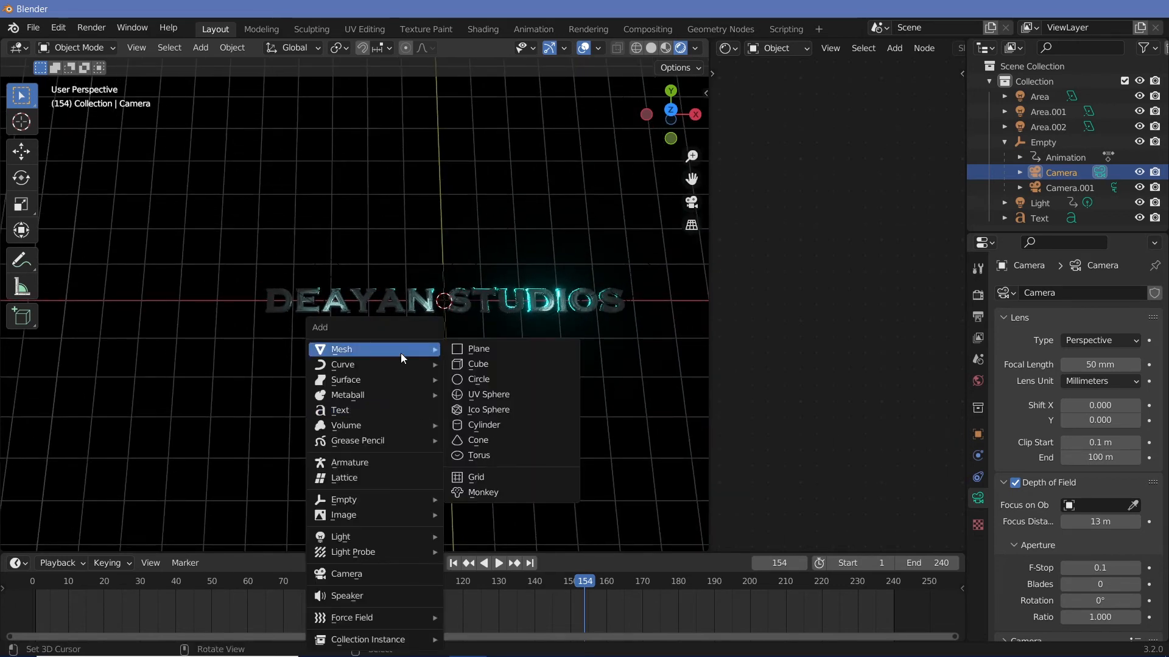
left_click(514, 394)
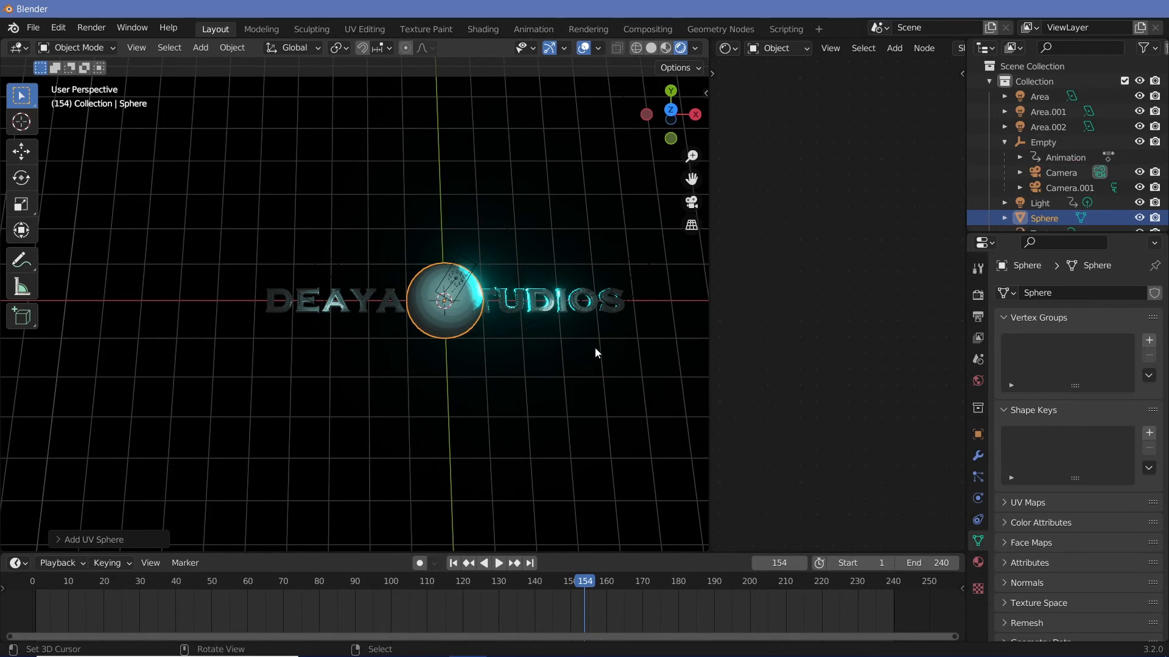
key("s")
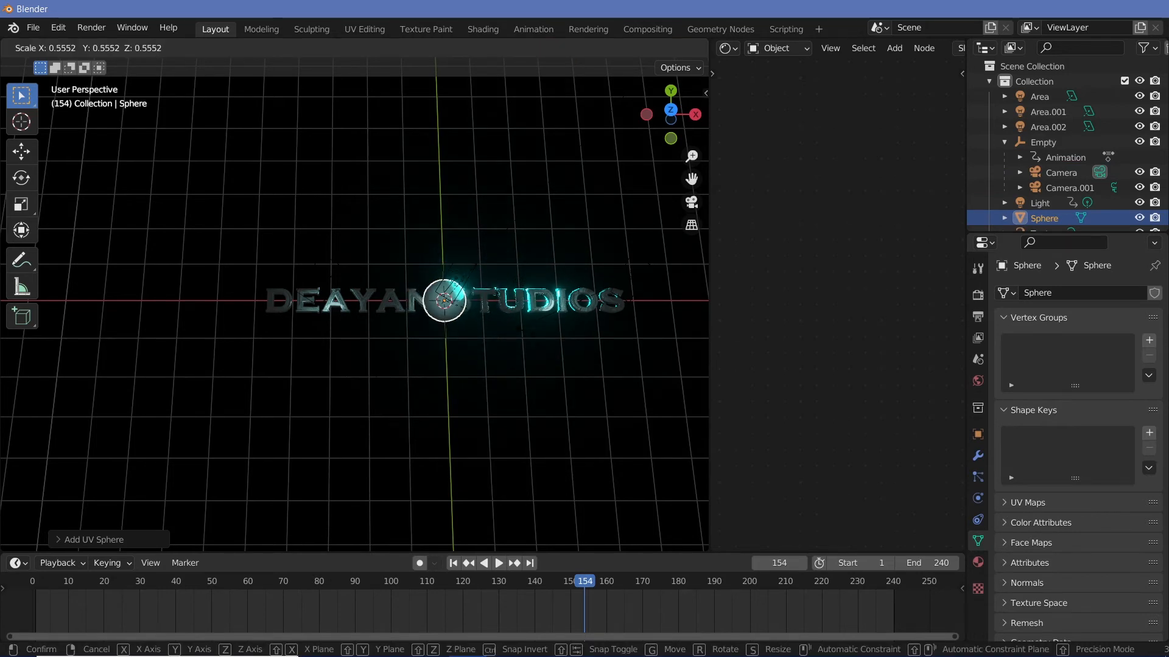
key("Return")
- Move the sphere about 10 m along the negative X axis beyond the text's start and shade it smooth
key("g")
key("x")
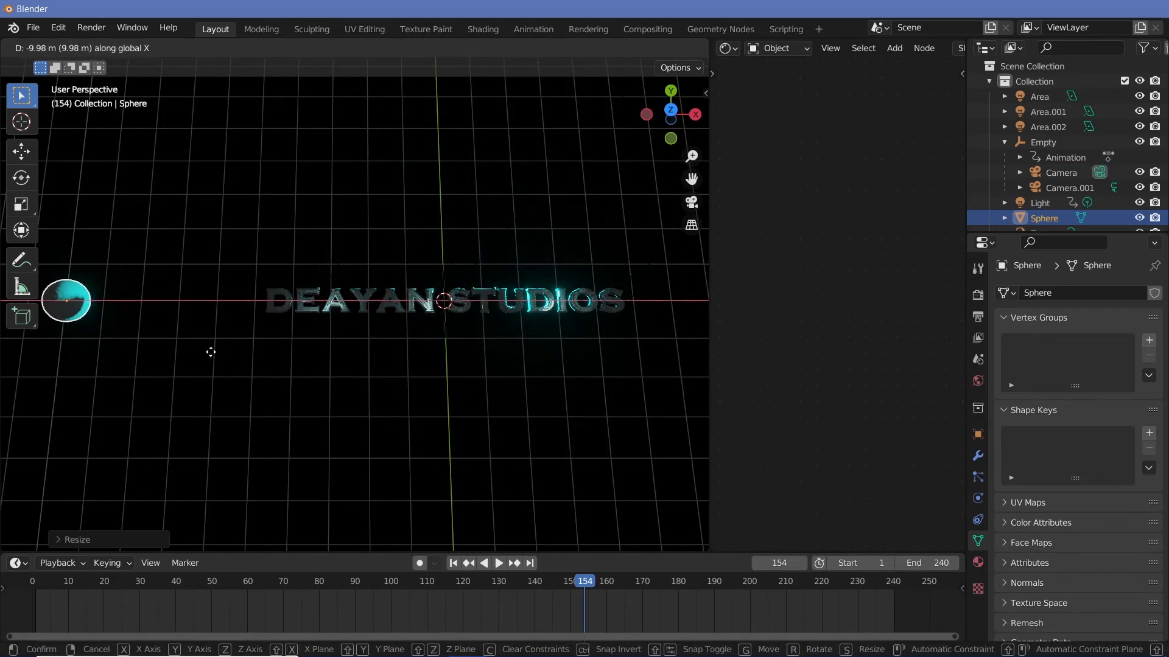
left_click(208, 352)
middle_click_drag(209, 352, 393, 353, "shift")
left_click(232, 47)
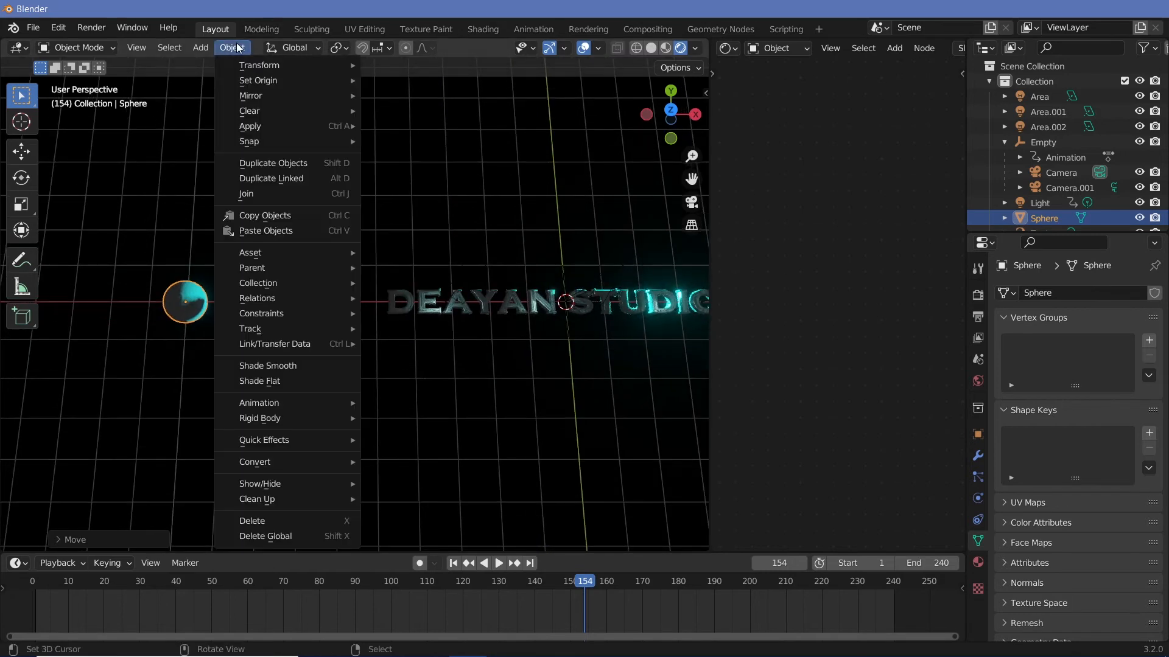
left_click(297, 366)
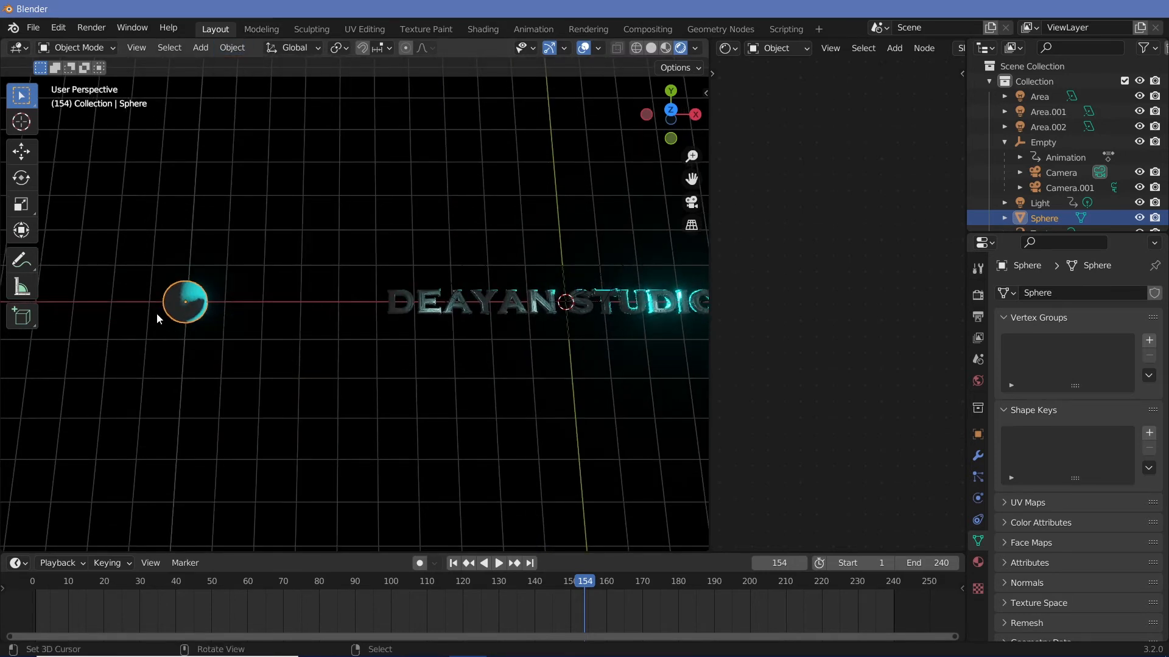
- Give the sphere a new material and connect a ColorRamp node's Color output to the Principled BSDF's Emission input
left_click(978, 561)
left_click(1037, 359)
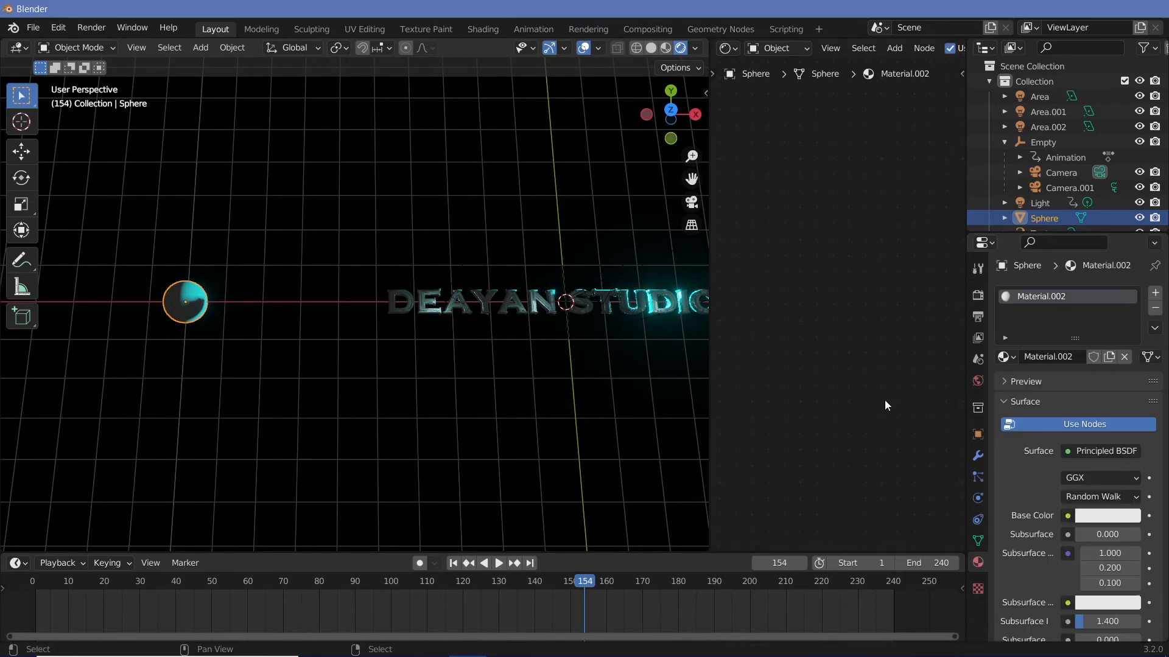
middle_click_drag(894, 385, 965, 398)
scroll(889, 446, "down", 5)
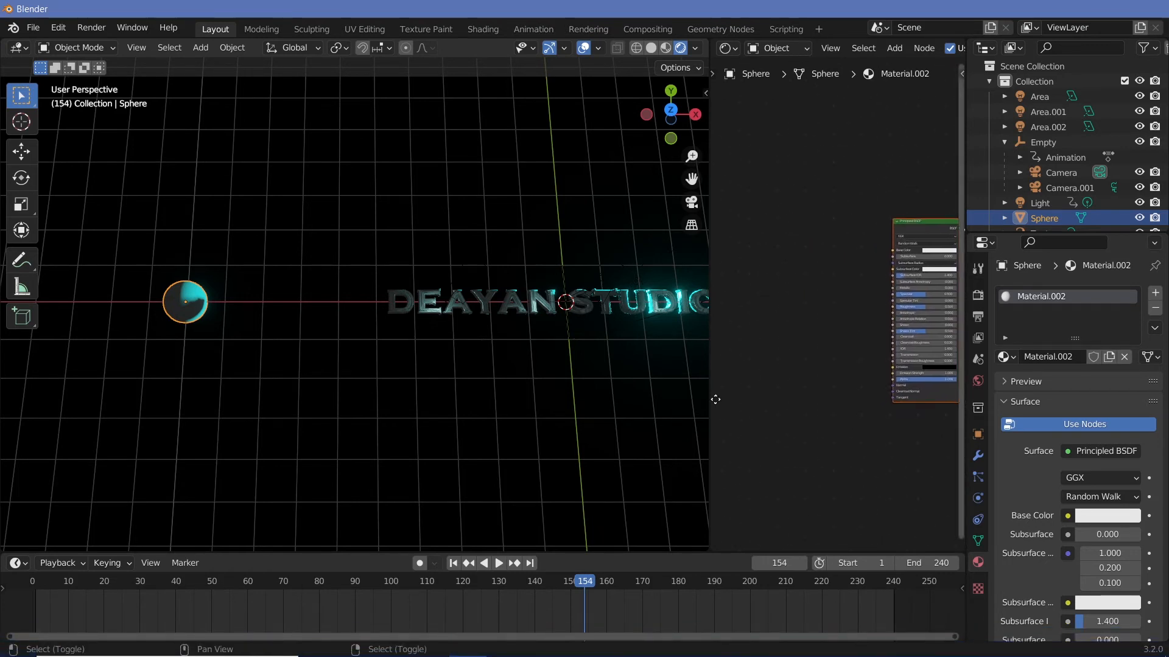
key("shift+a")
left_click(811, 359)
left_click(773, 359)
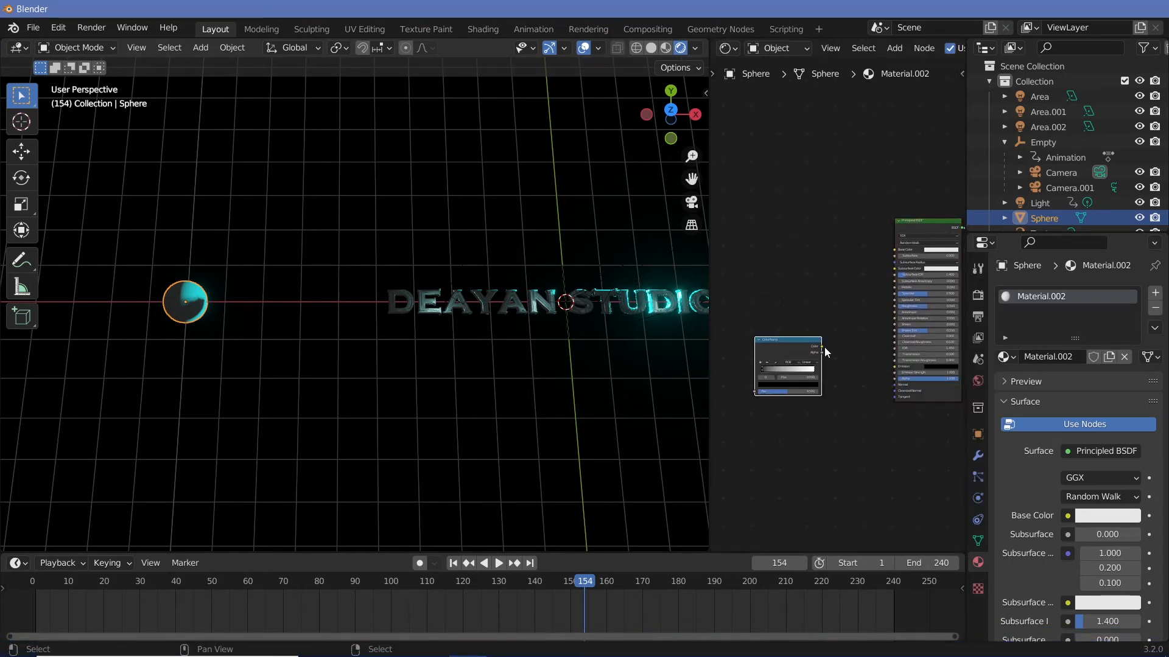
left_click_drag(823, 346, 898, 368)
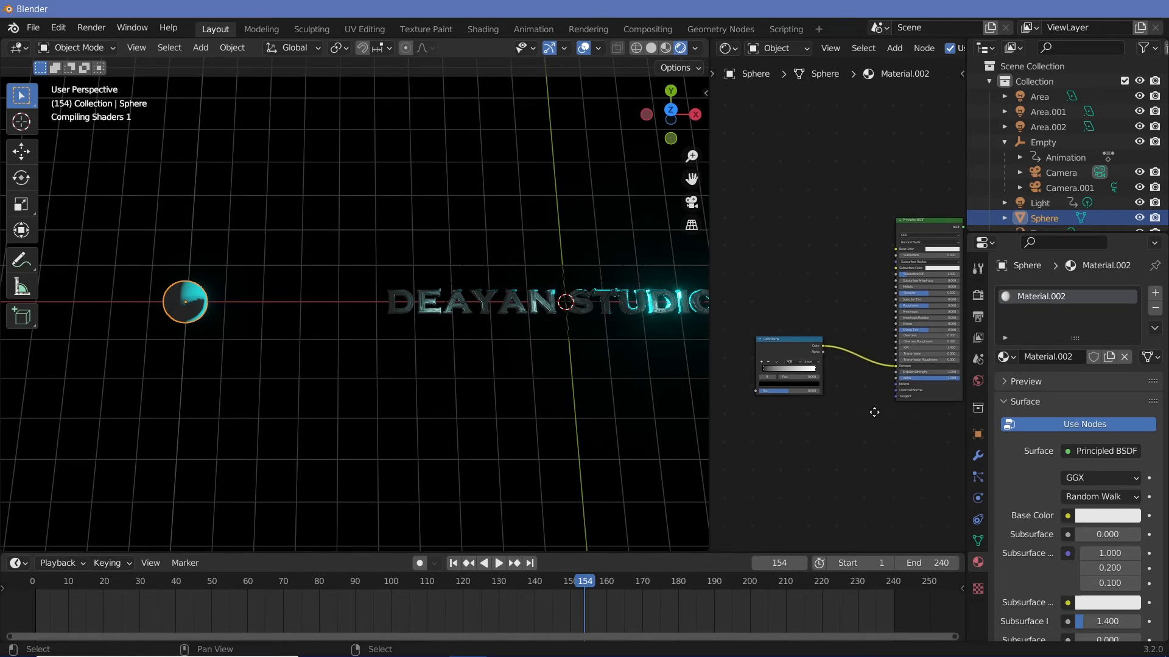
- Switch the ColorRamp to Constant interpolation and arrange three stops, with the white one just past the middle
scroll(828, 401, "up", 3)
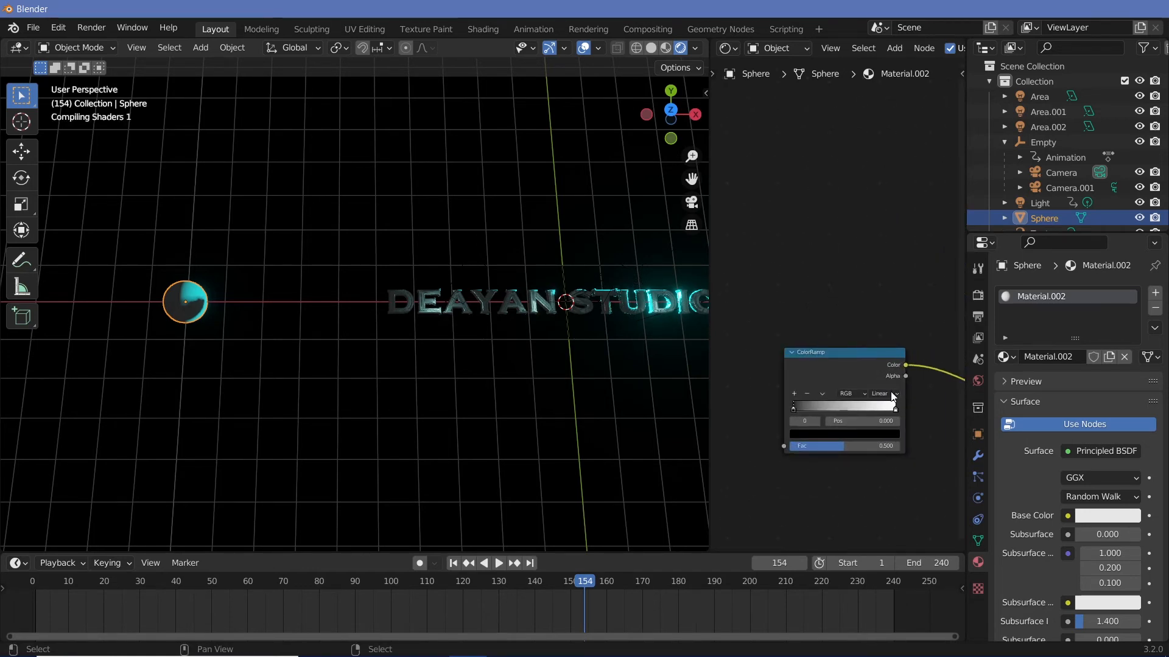
left_click(896, 393)
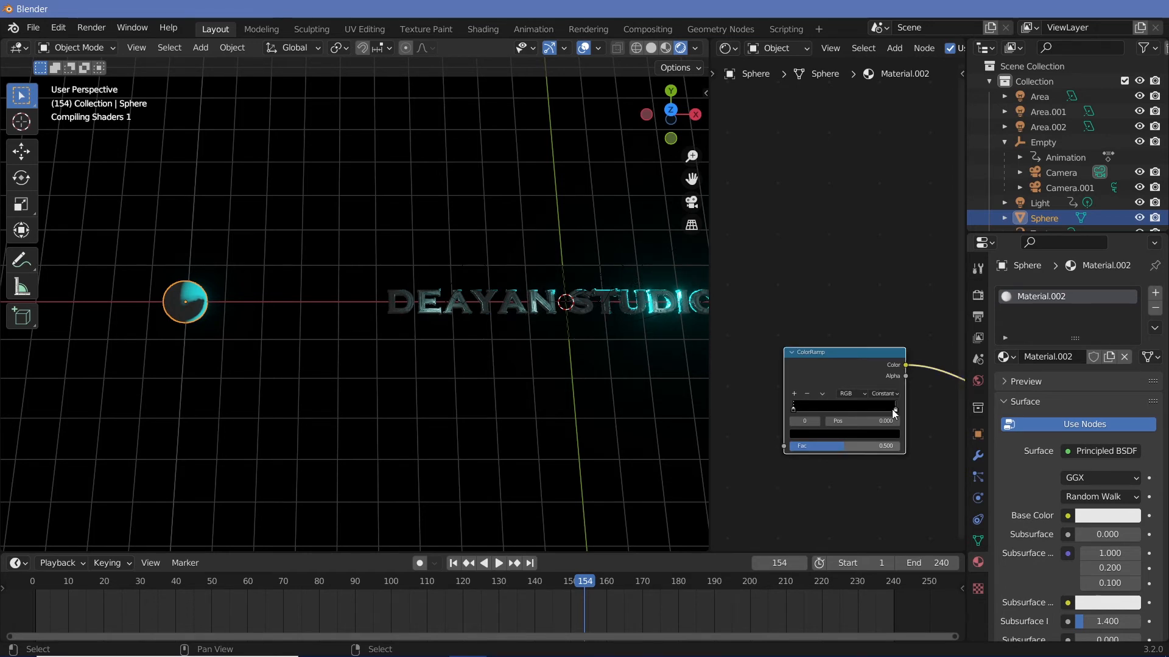
left_click_drag(895, 411, 852, 411)
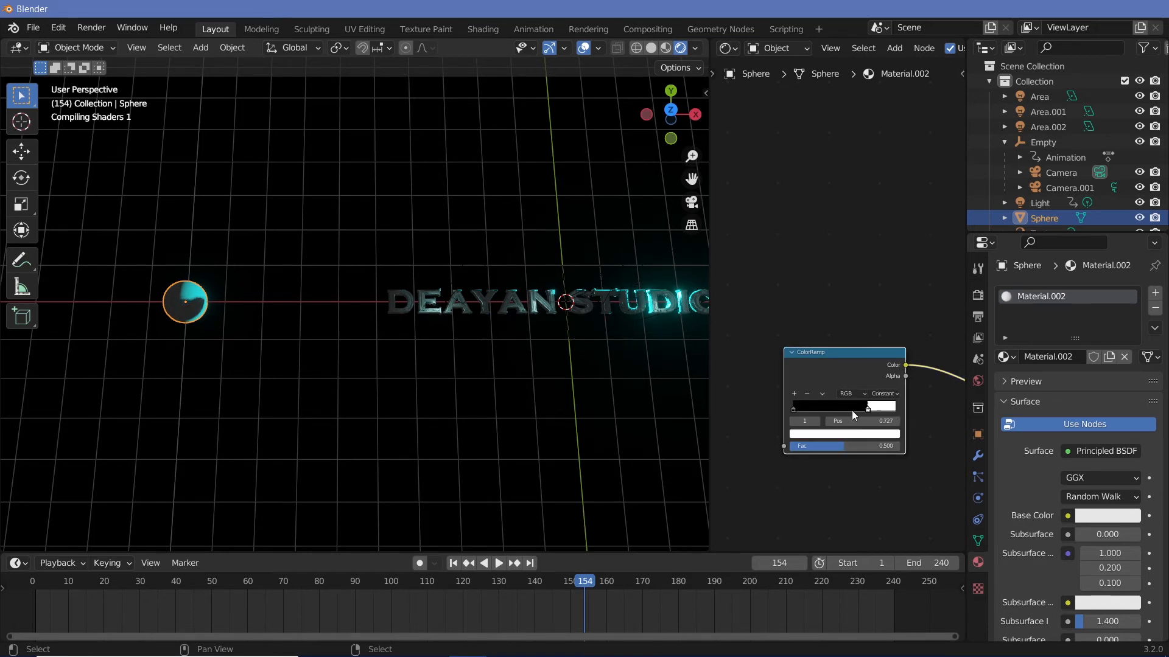
left_click(794, 393)
- Set the ColorRamp's first stop, at position 0, to bright cyan
left_click(809, 434)
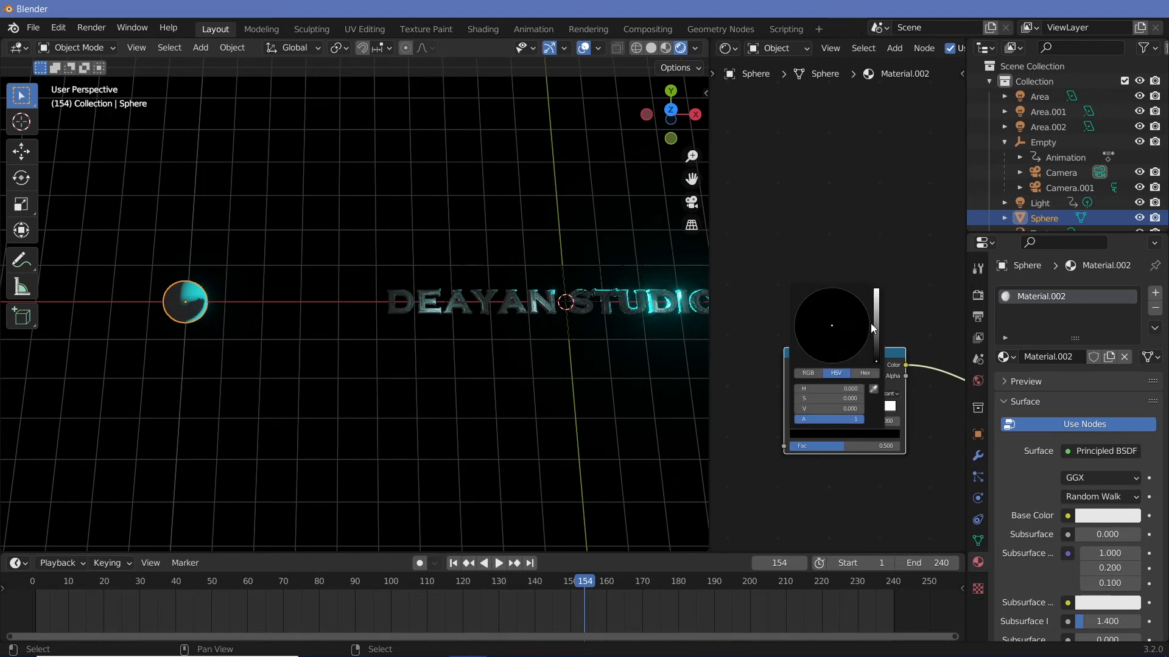
left_click_drag(875, 308, 876, 291)
left_click(833, 289)
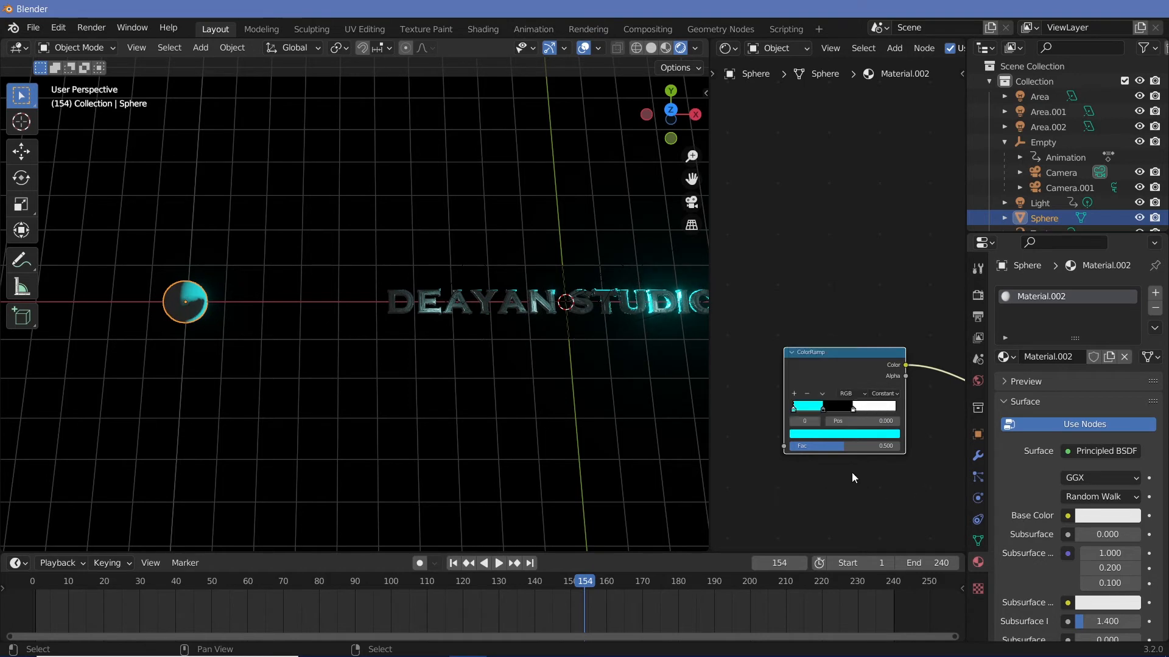
- Set the ColorRamp's second stop, at position 0.293, to grey and its third stop, at position 0.585, to blue
left_click(822, 407)
left_click(828, 432)
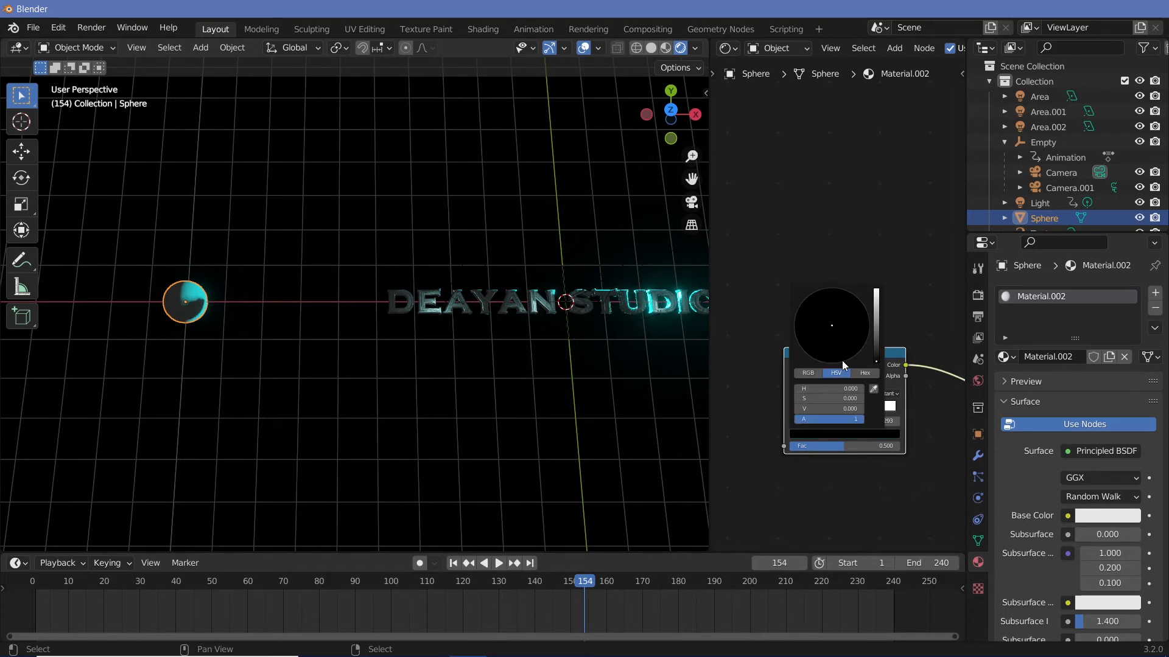
left_click_drag(878, 340, 878, 333)
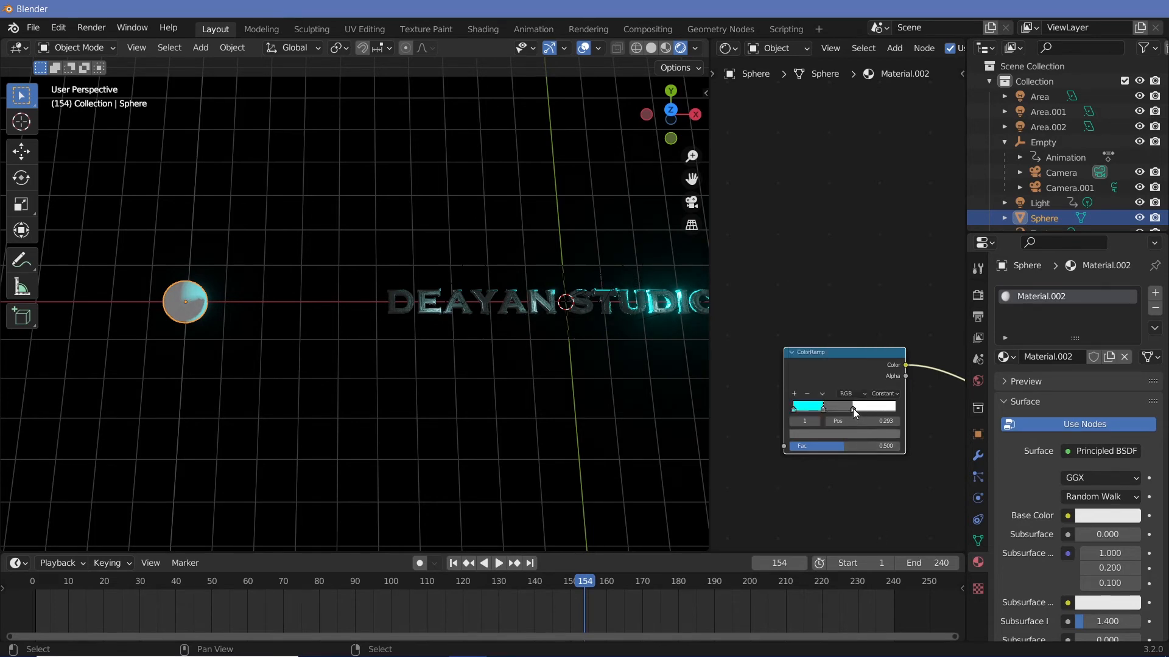
left_click(853, 408)
left_click(857, 431)
left_click(853, 309)
- Add a fourth ColorRamp stop at position 0.846 and colour it bright turquoise green
left_click(794, 394)
left_click_drag(844, 409, 889, 410)
left_click(867, 432)
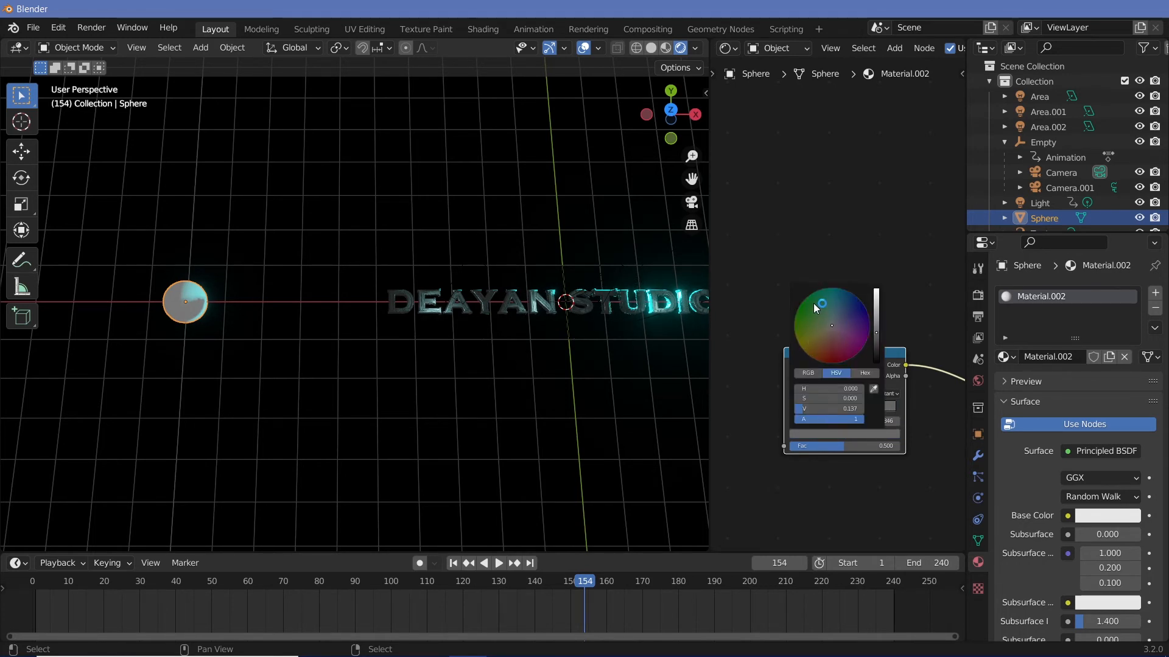
left_click_drag(813, 304, 878, 286)
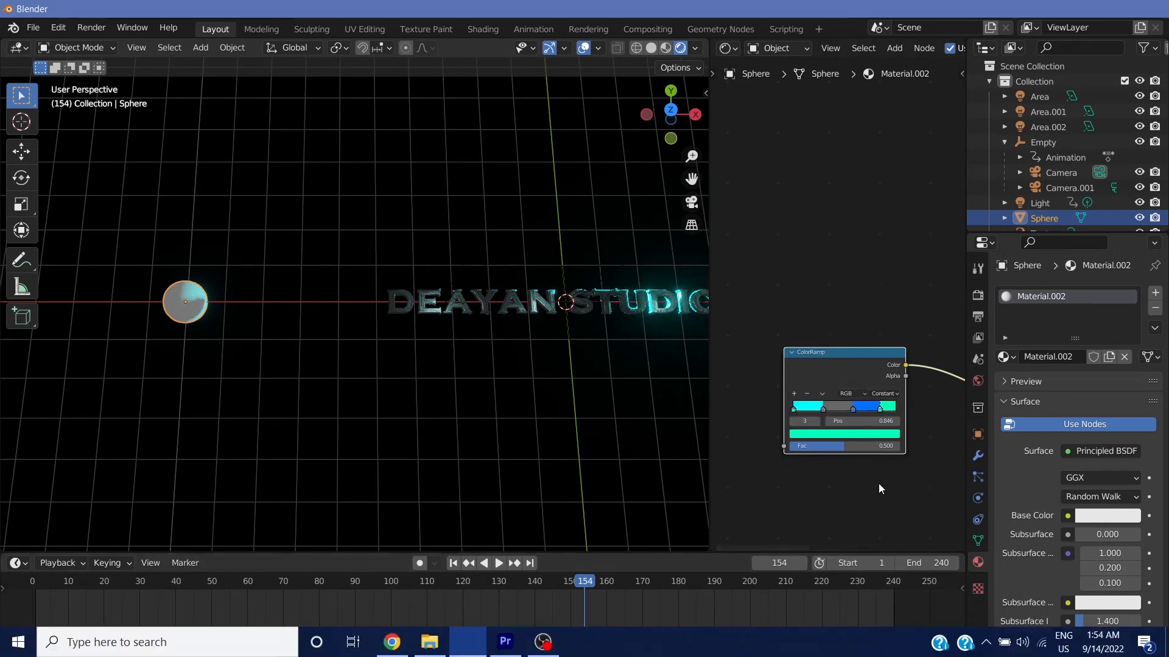
- Shift the ColorRamp's last stop to a purer bright green and review the colours of the other stops
left_click(853, 408)
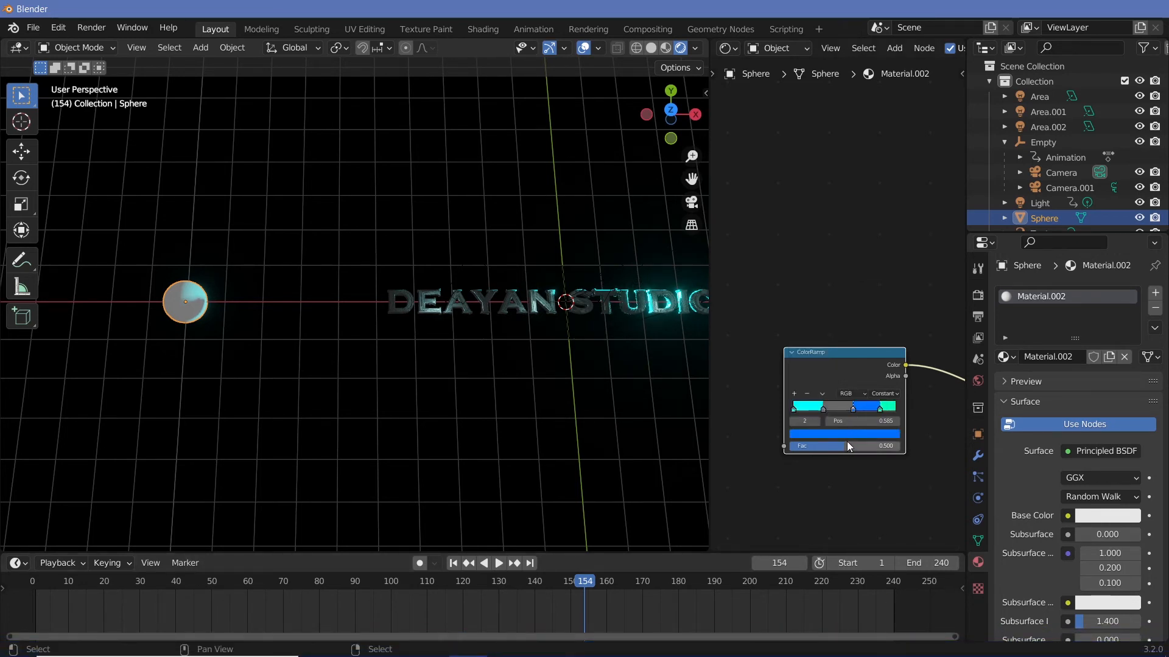
left_click(852, 433)
left_click(881, 412)
left_click(852, 434)
left_click(804, 302)
left_click(793, 411)
left_click(834, 434)
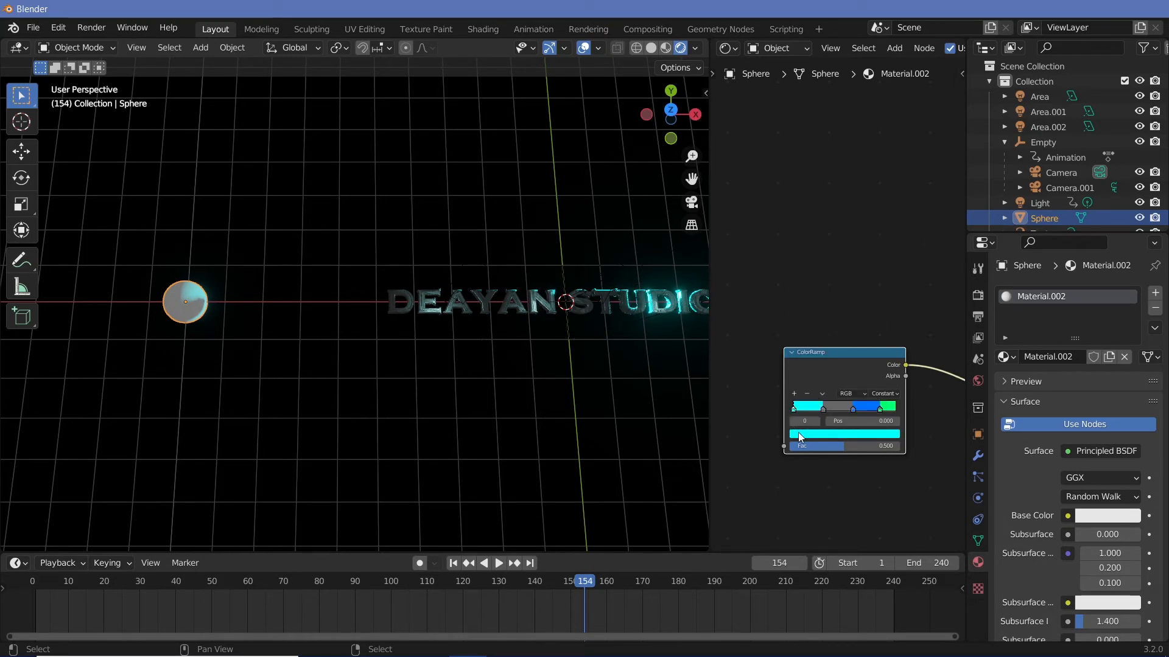
- Add an Object Info node and connect its Random output to the ColorRamp's Fac input
middle_click_drag(869, 480, 890, 477)
key("shift+a")
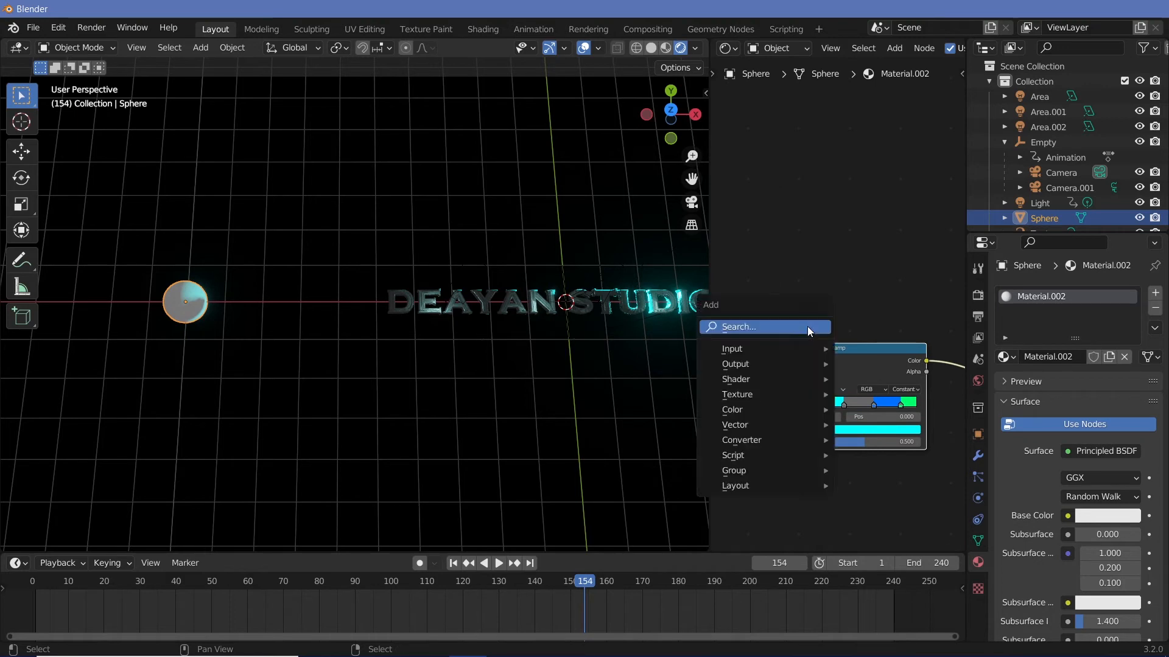
left_click(808, 328)
type("obj")
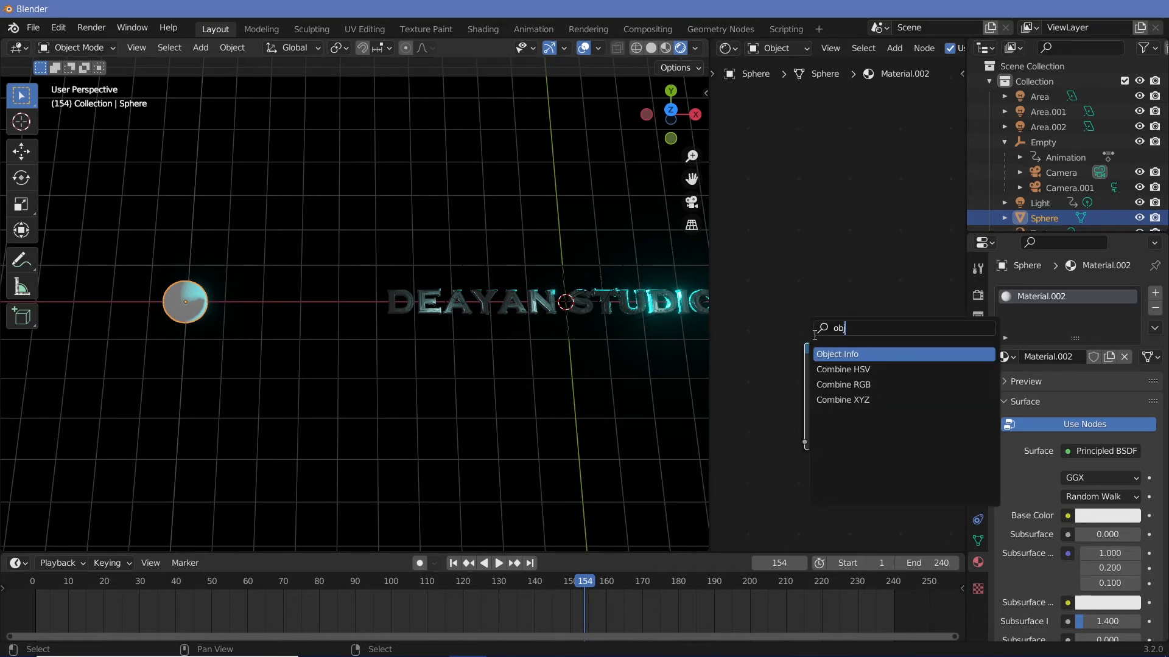
key("Return")
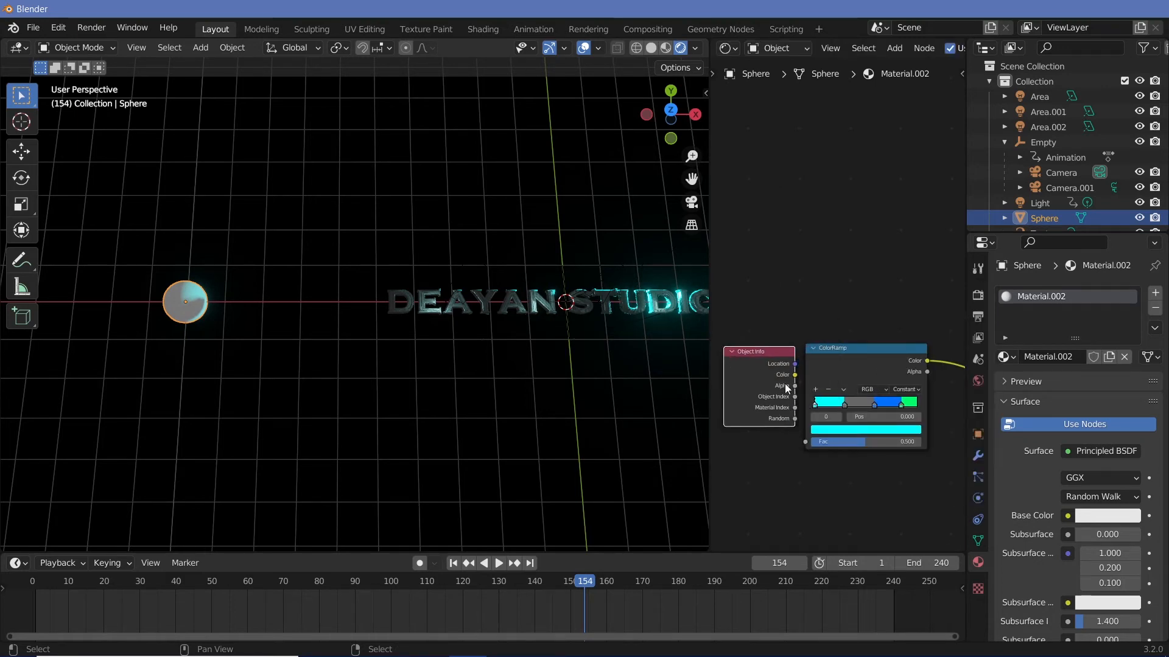
left_click_drag(795, 420, 810, 443)
- Set the Principled BSDF's Emission Strength to 5 in the sphere's material
middle_click_drag(848, 467, 879, 470)
left_click(871, 407)
left_click(871, 413)
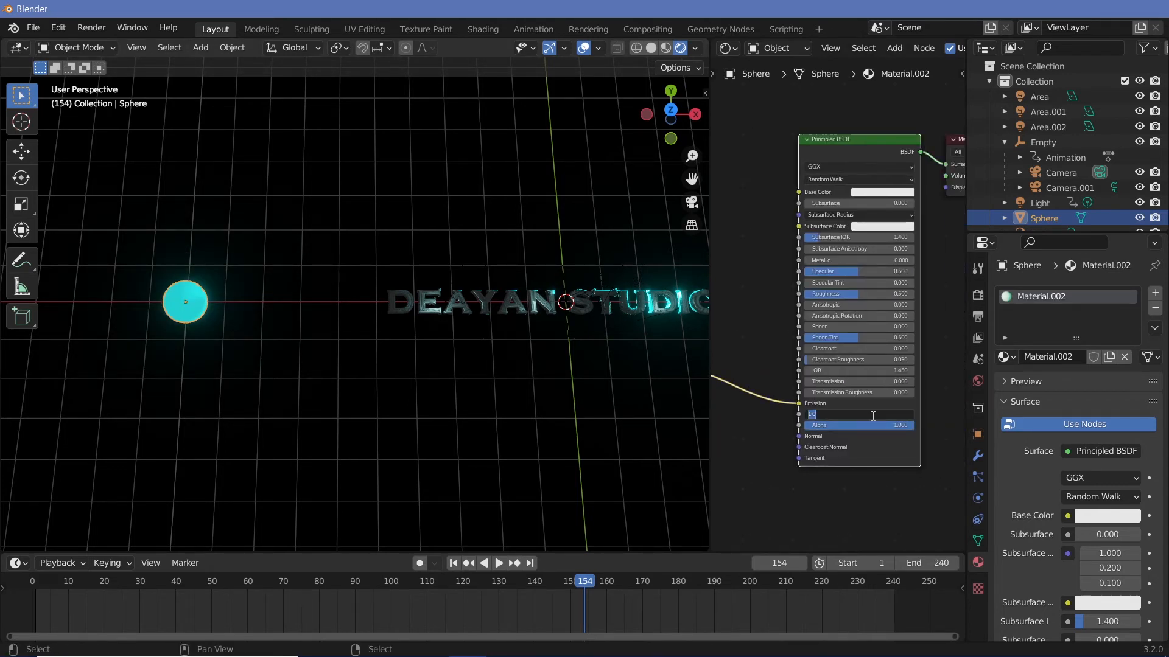
type("5")
key("Return")
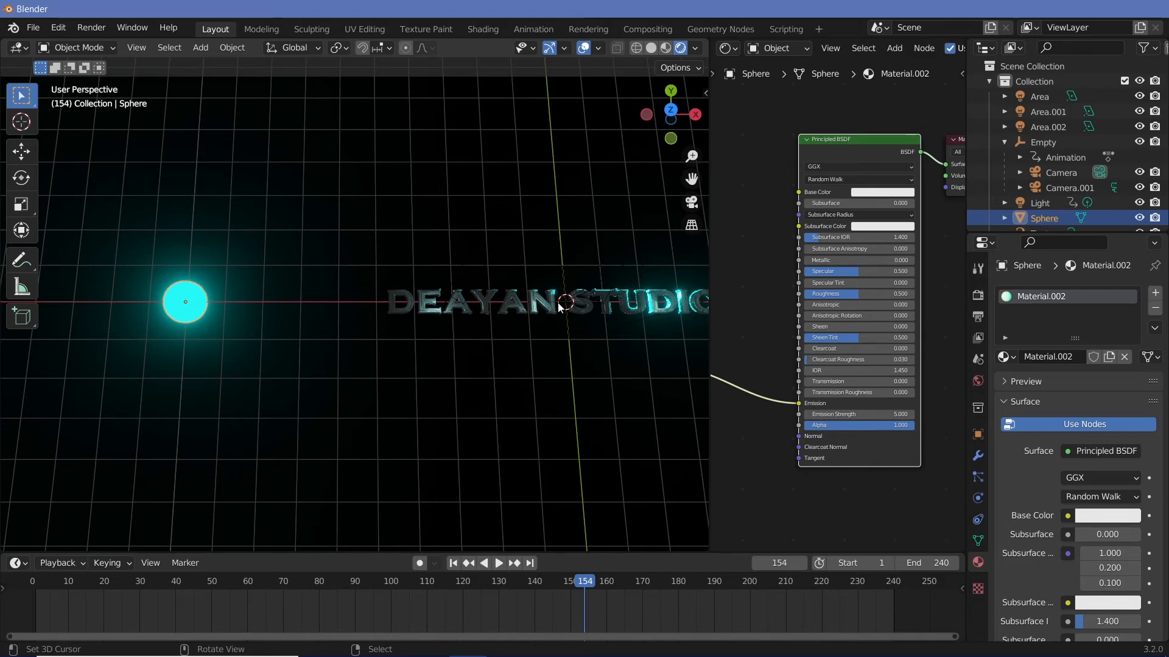
- Add a cube at the scene's origin around the text and scale it up uniformly
middle_click_drag(581, 343, 608, 319)
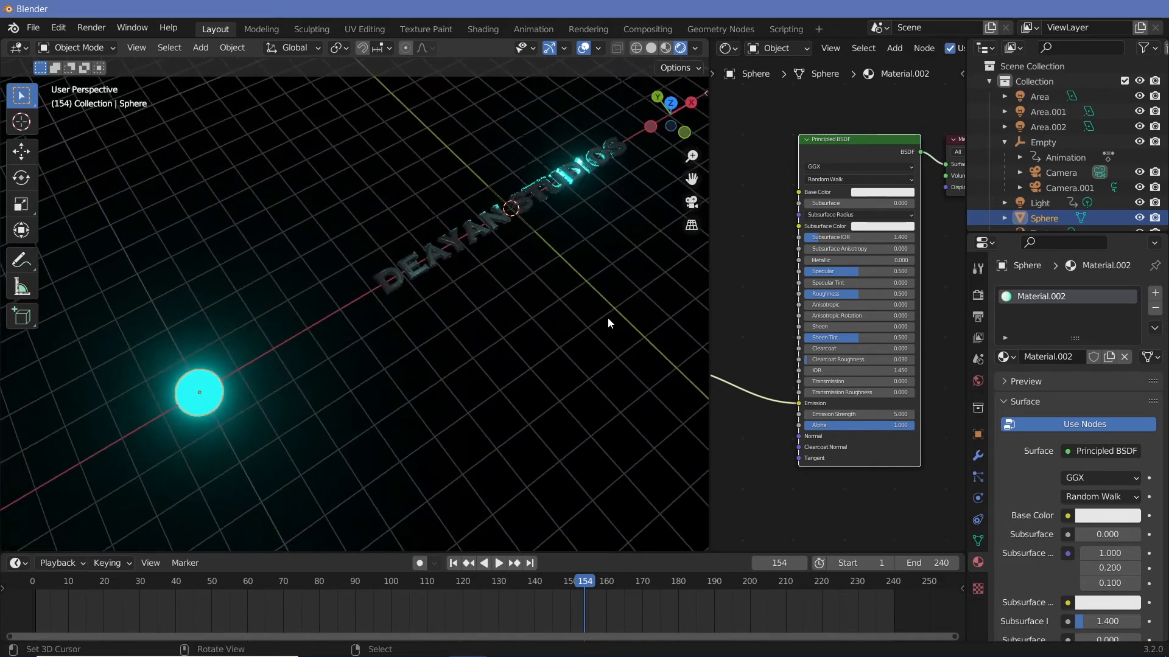
middle_click_drag(575, 272, 504, 281)
key("shift+a")
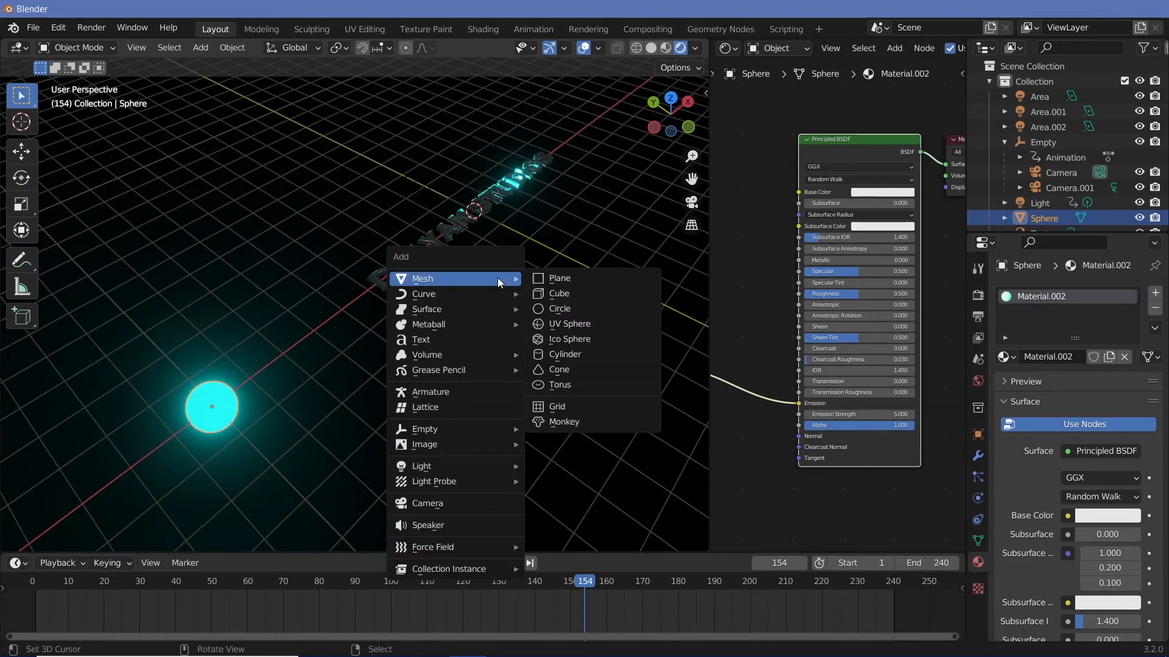
left_click(593, 296)
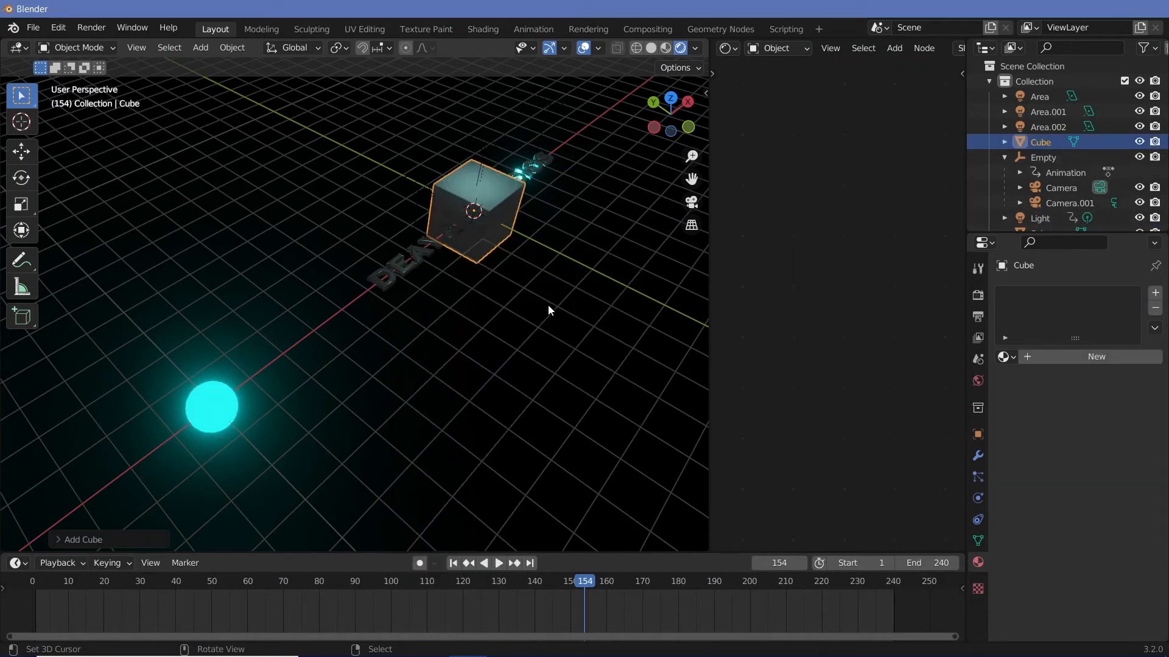
key("s")
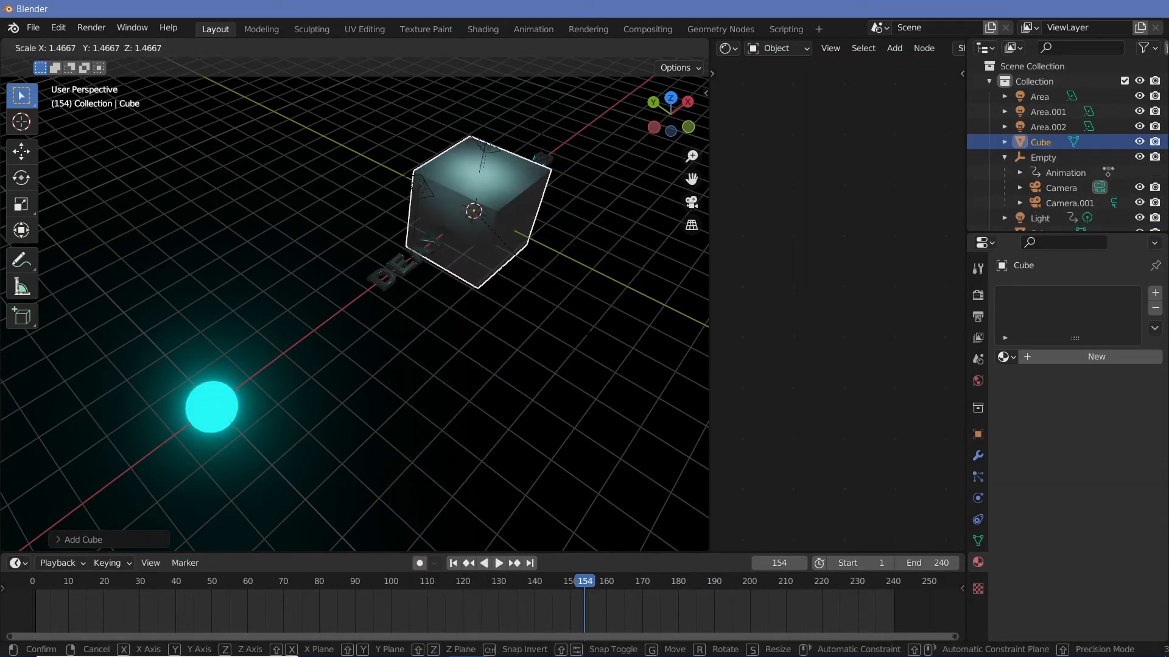
left_click(636, 387)
- Enlarge the cube in camera view and stretch it along the X axis until it covers the whole camera frame
key("KP_0")
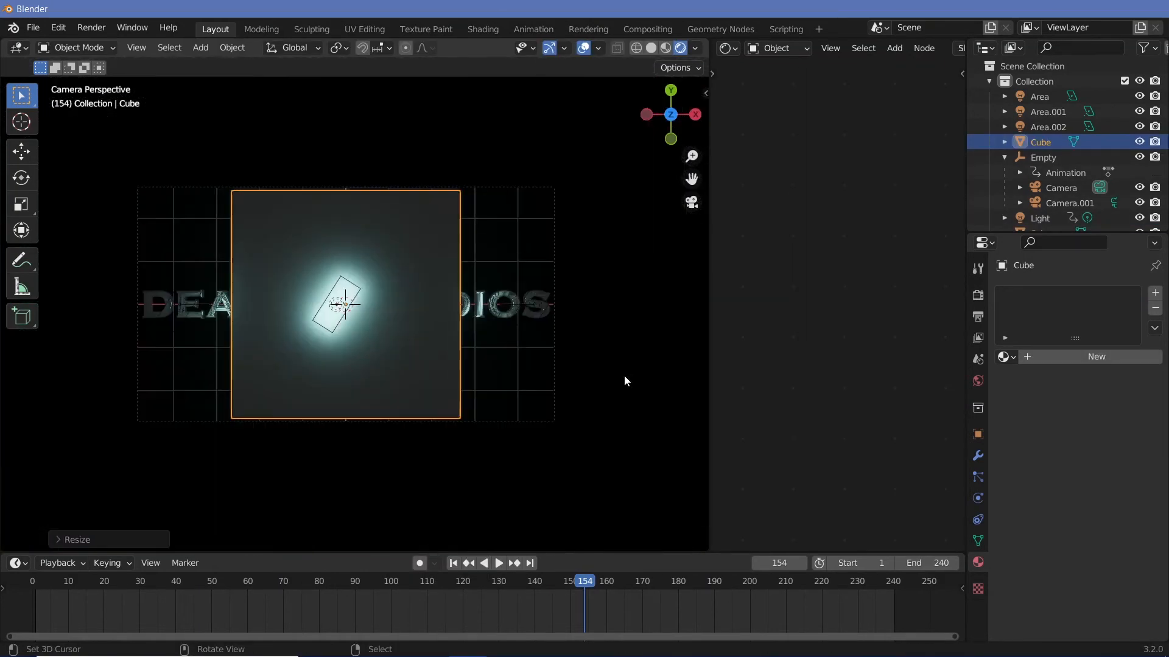
key("s")
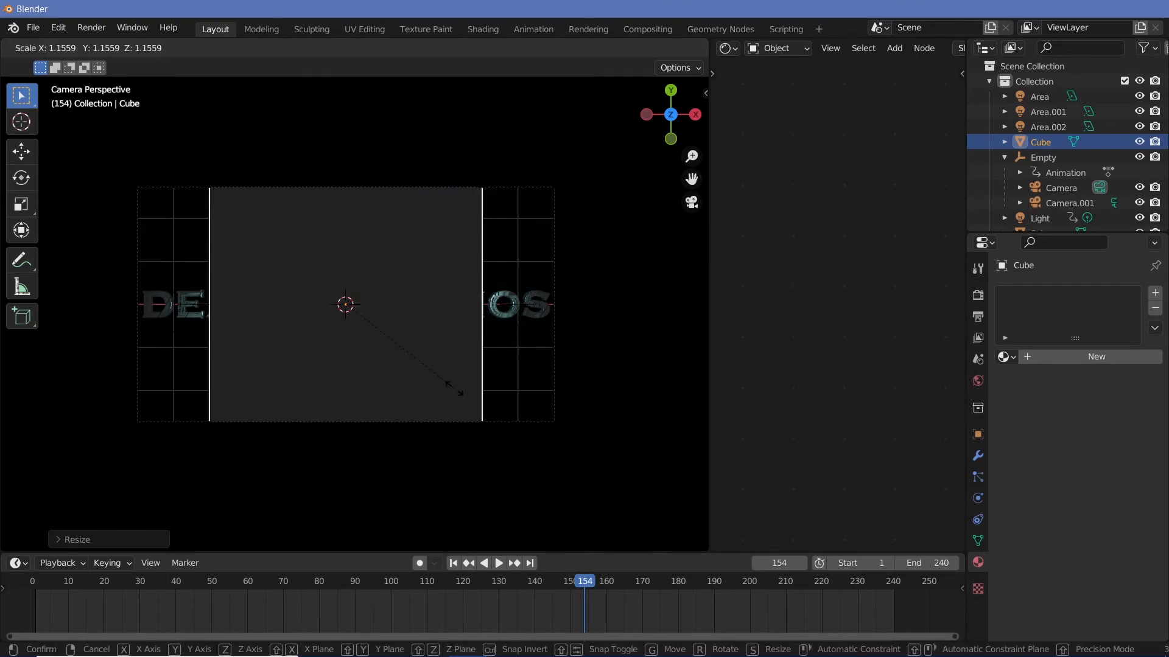
left_click(455, 393)
key("s")
key("x")
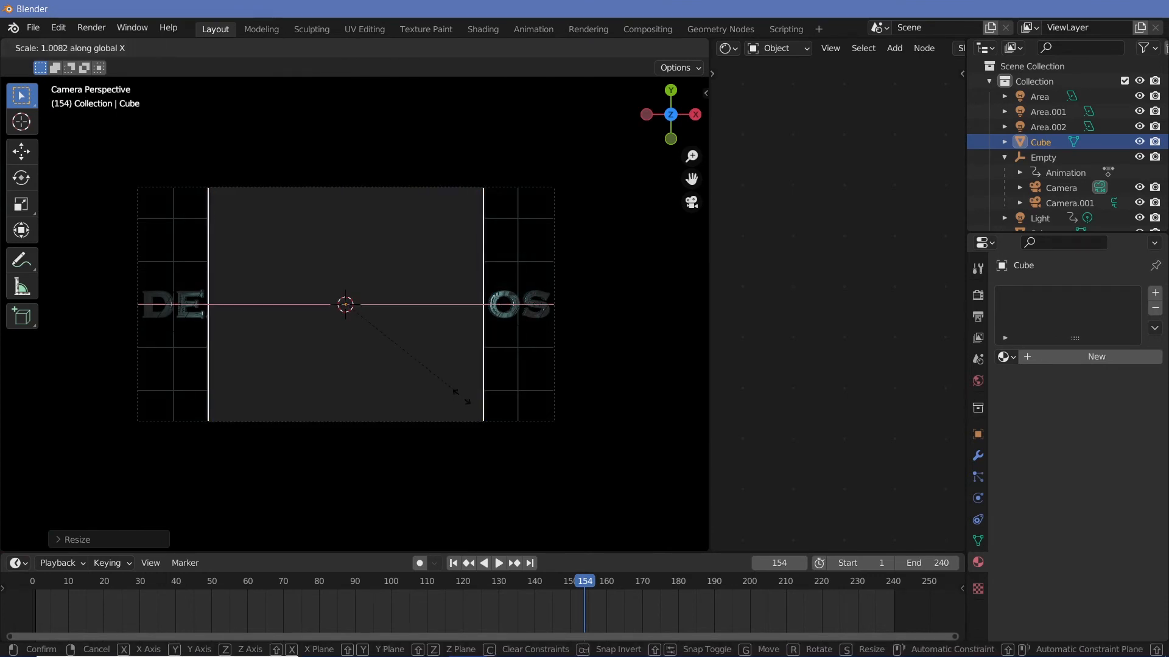
left_click(499, 441)
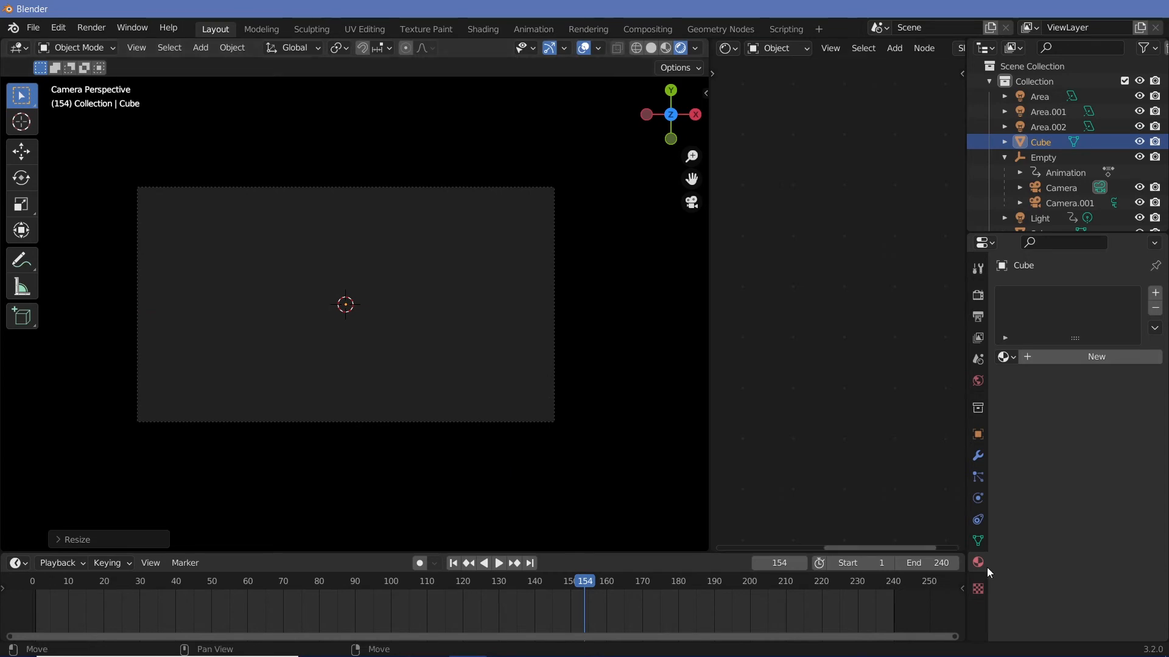
- Add a particle system to the cube and render its particles as Object, with Sphere as the instance object
left_click(978, 479)
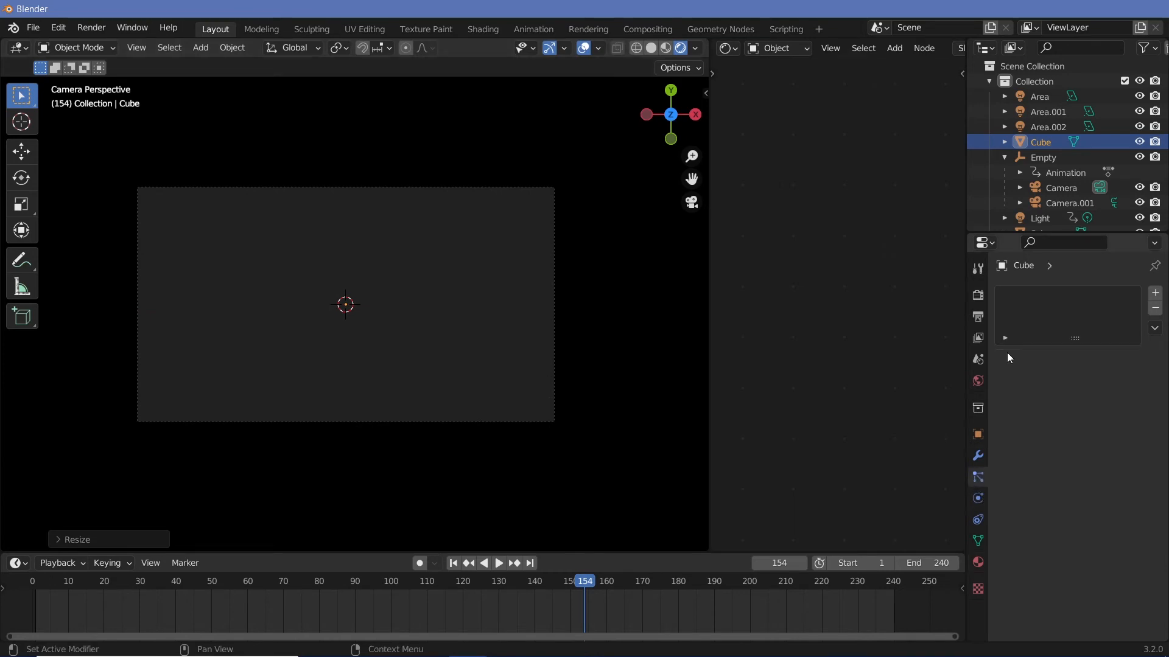
left_click(1157, 294)
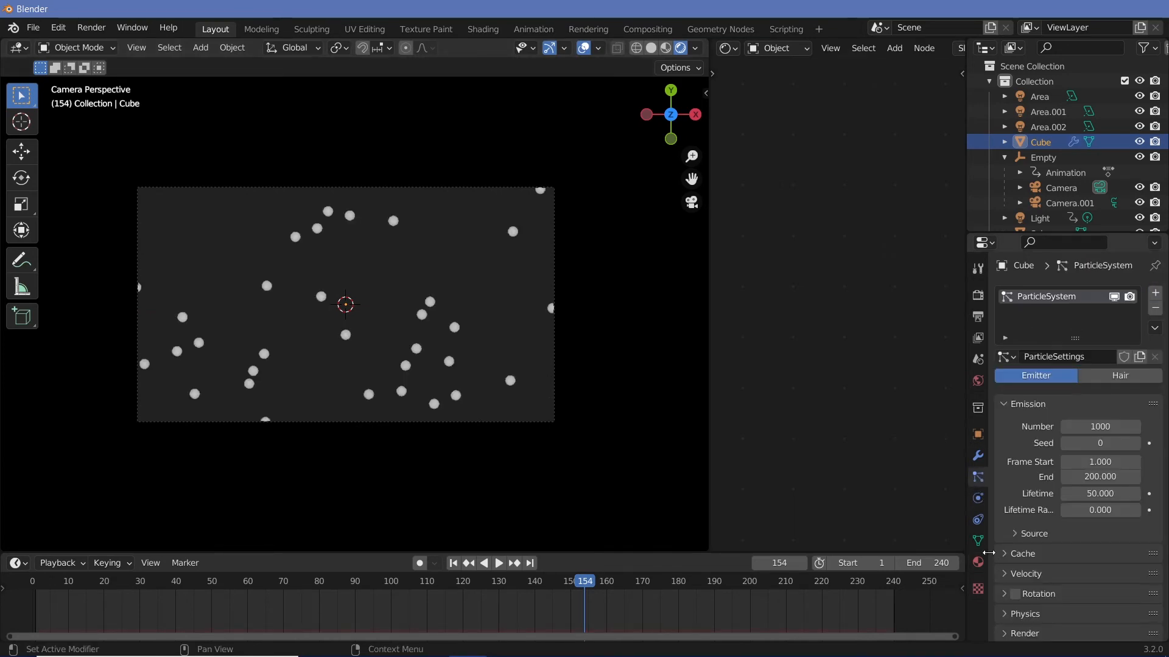
scroll(1012, 554, "down", 4)
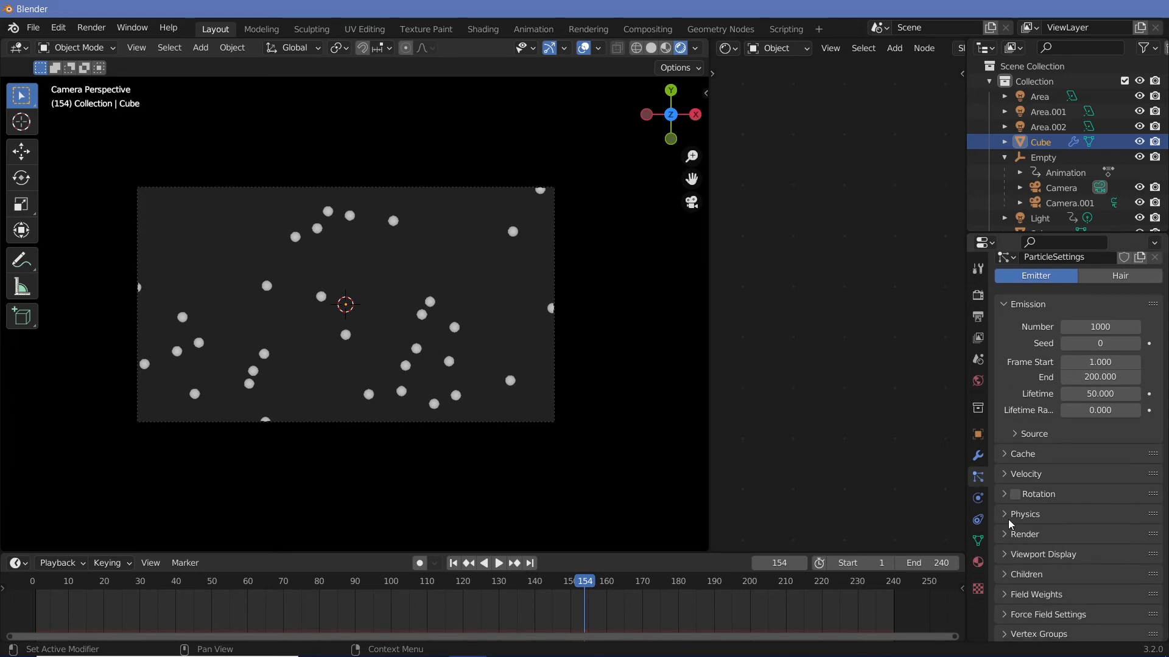
left_click(1006, 535)
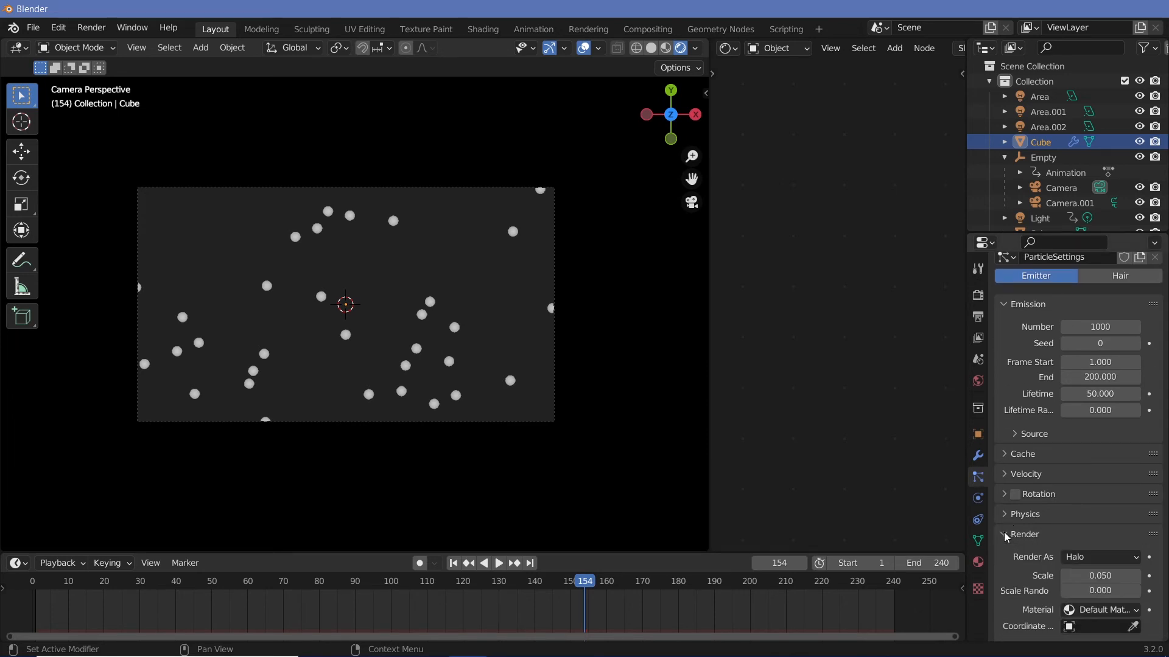
left_click(1085, 555)
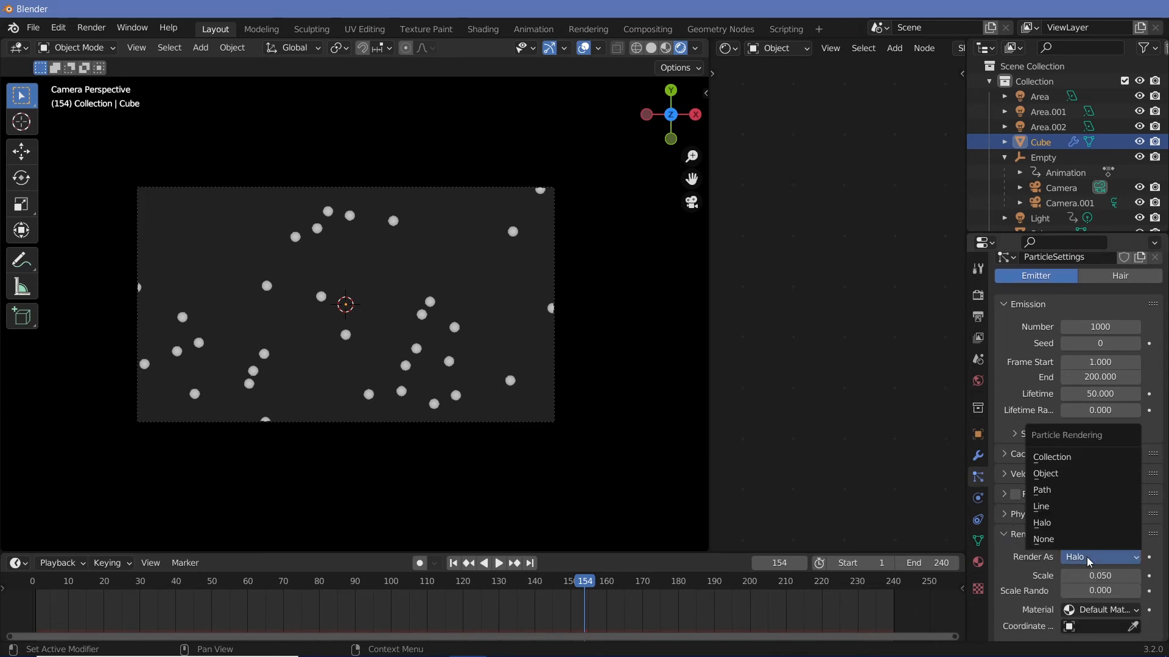
left_click(1070, 474)
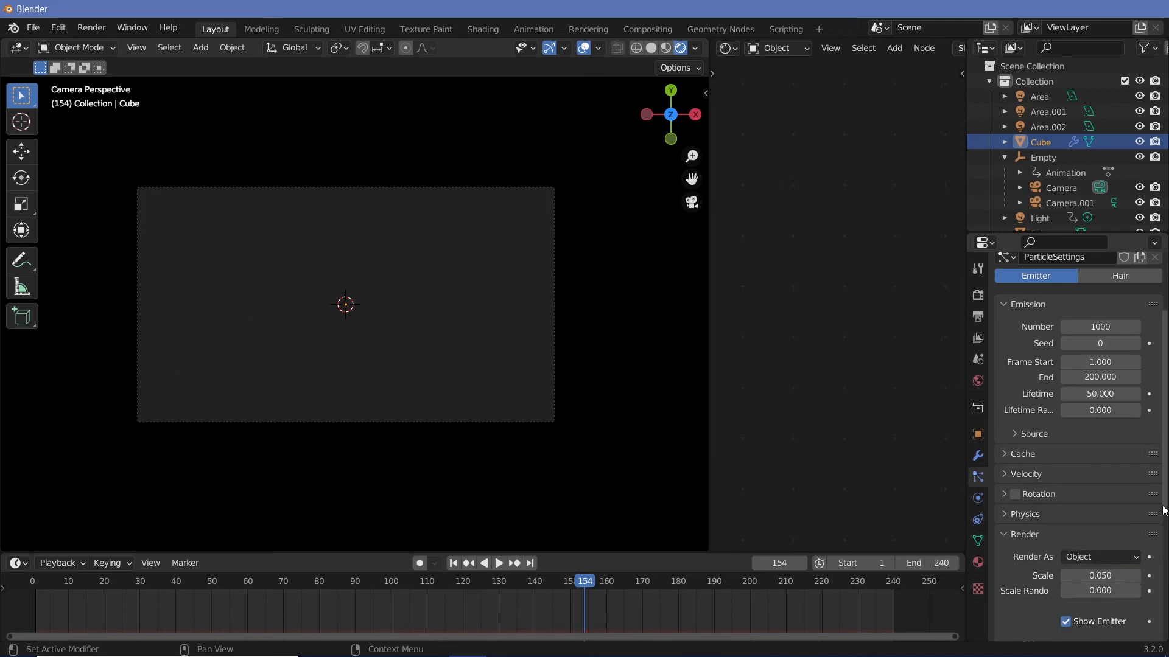
scroll(1143, 582, "down", 5)
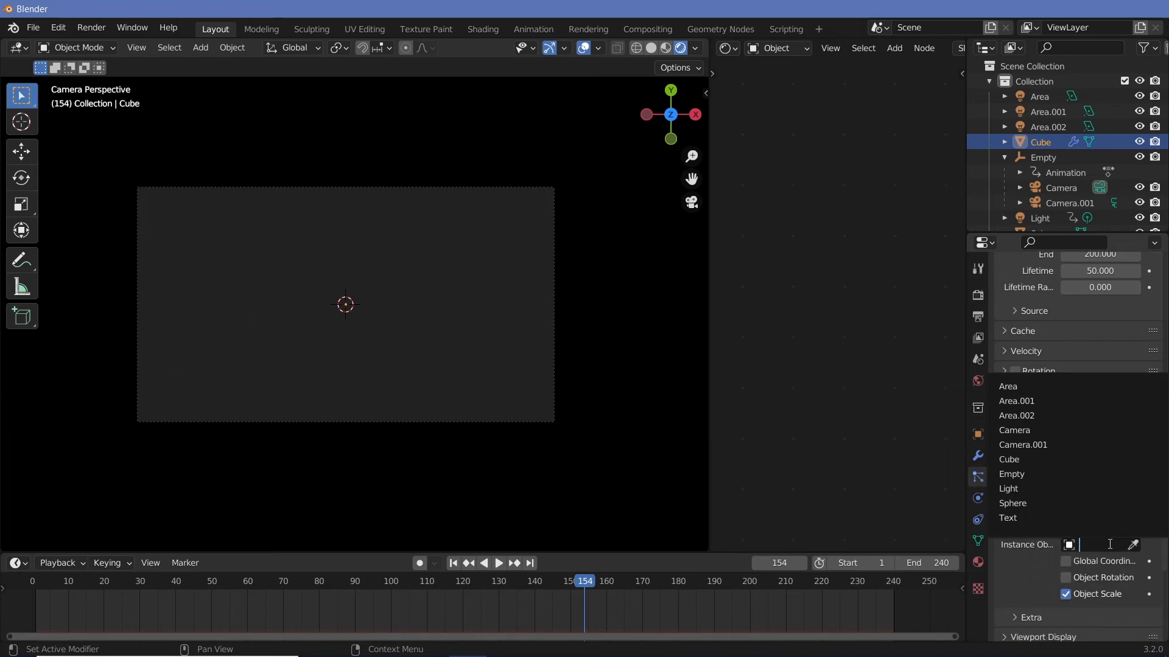
left_click(1099, 544)
left_click(1028, 505)
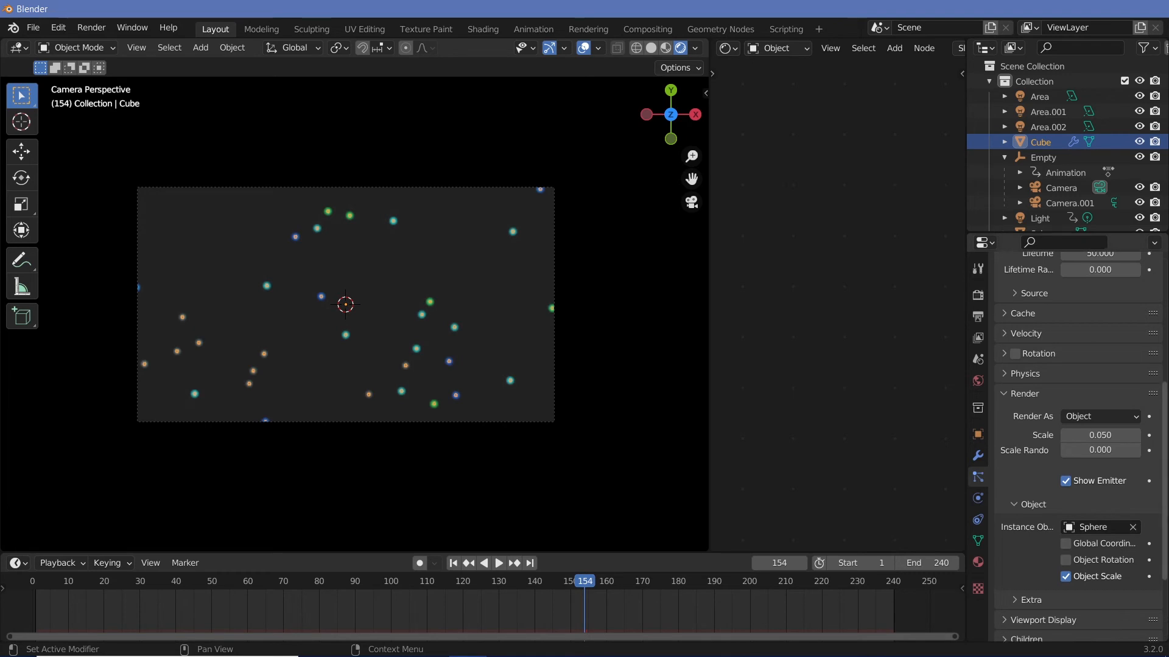
- Turn off Show Emitter for the particle system's render and viewport display, and return to the camera view
scroll(1065, 419, "down", 5)
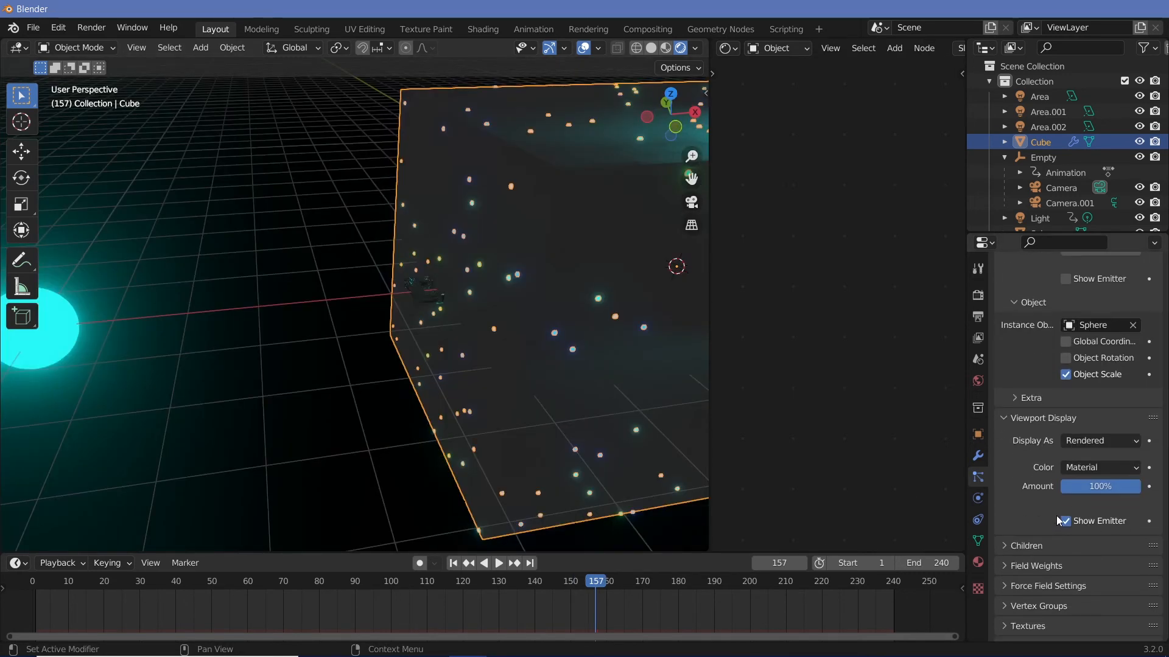
left_click(1060, 520)
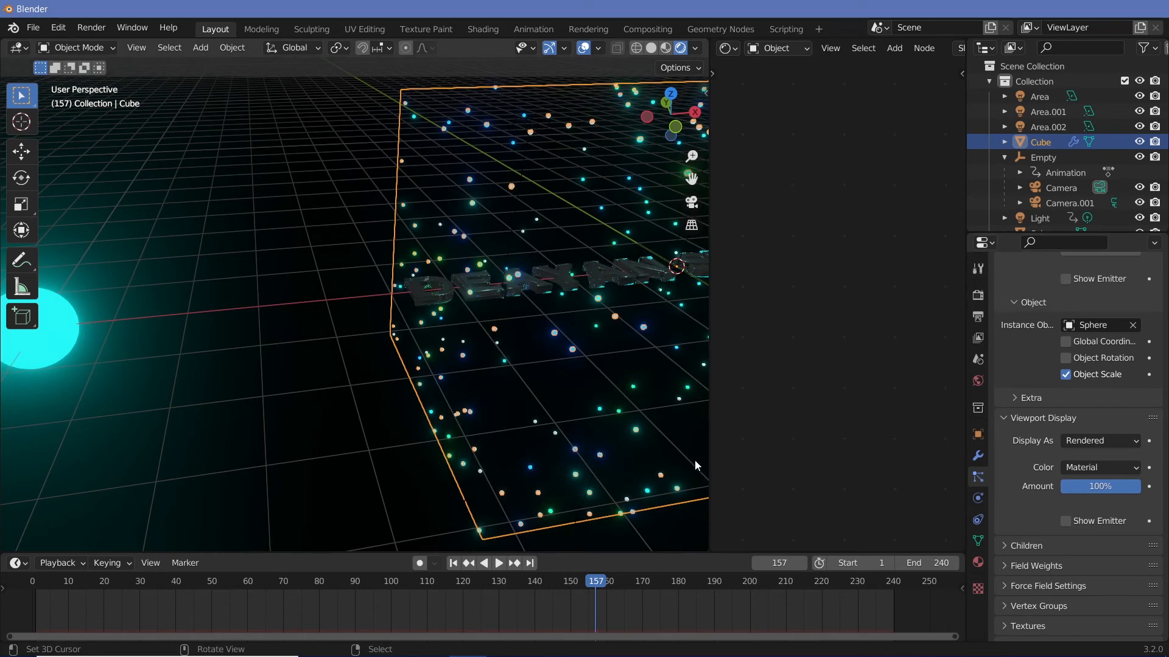
key("KP_0")
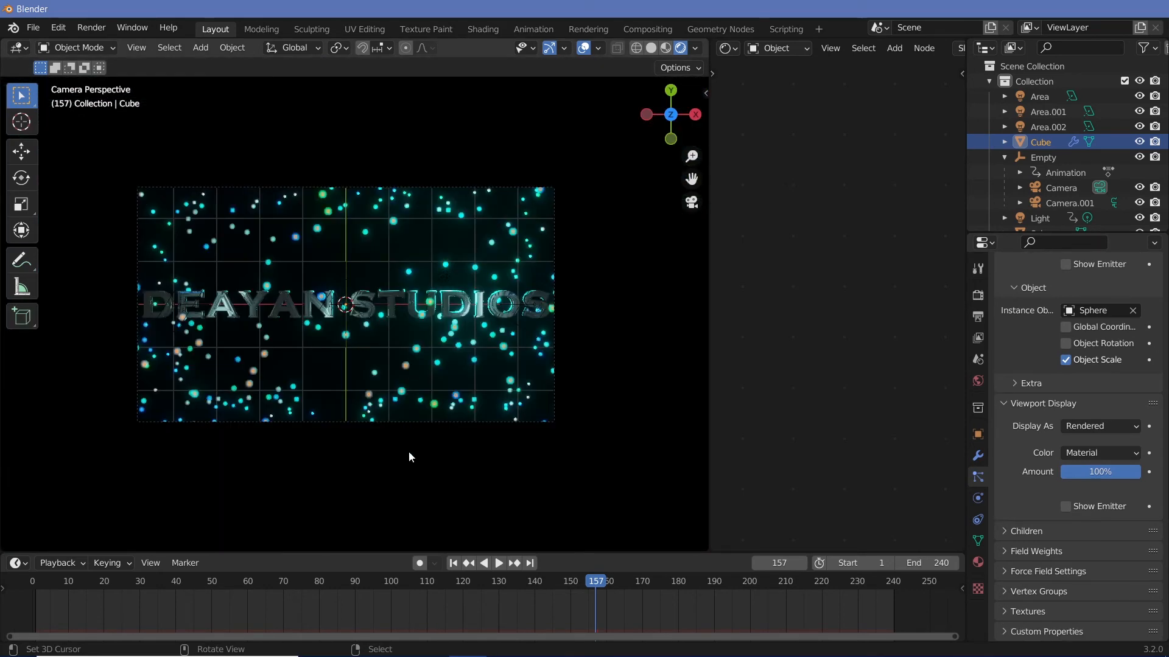
- Play the animation through the camera to examine how the particles move around the text
key("space")
left_click_drag(492, 592, 324, 436)
key("space")
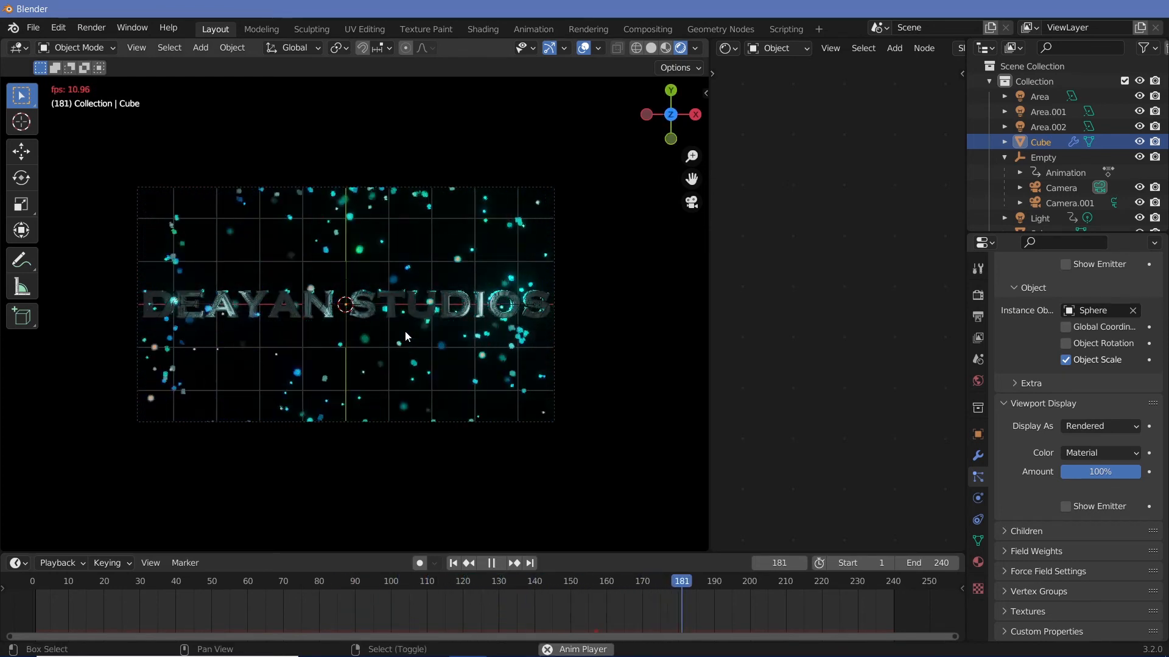
key("space")
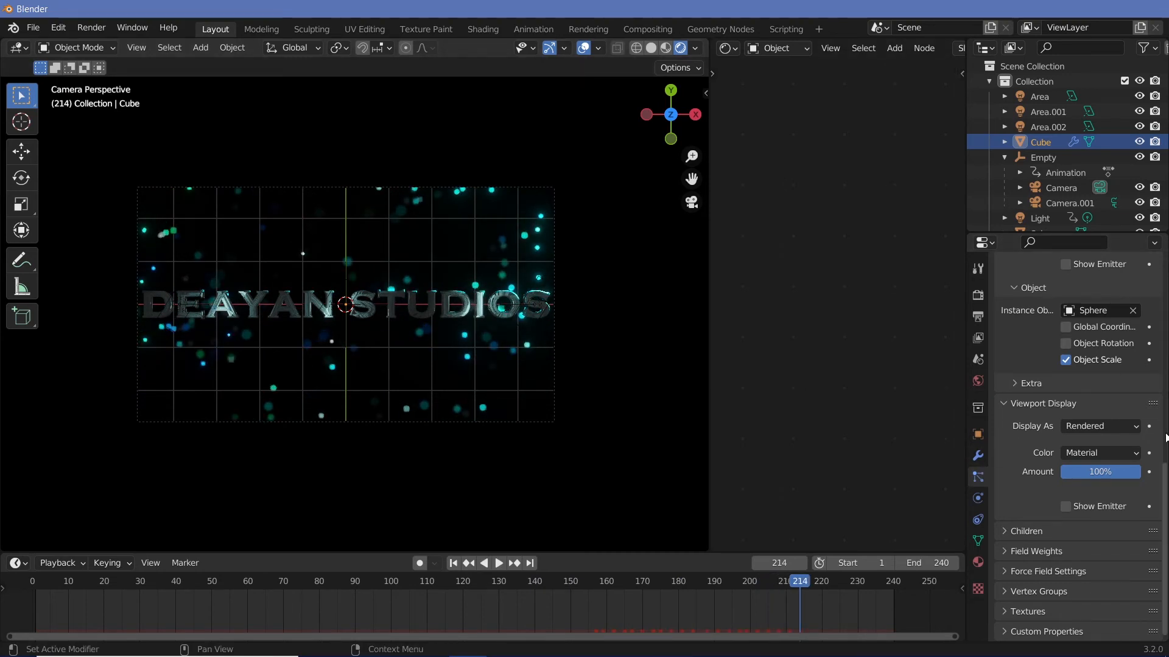
- Set the cube's particle emission number to 200
scroll(1165, 479, "up", 8)
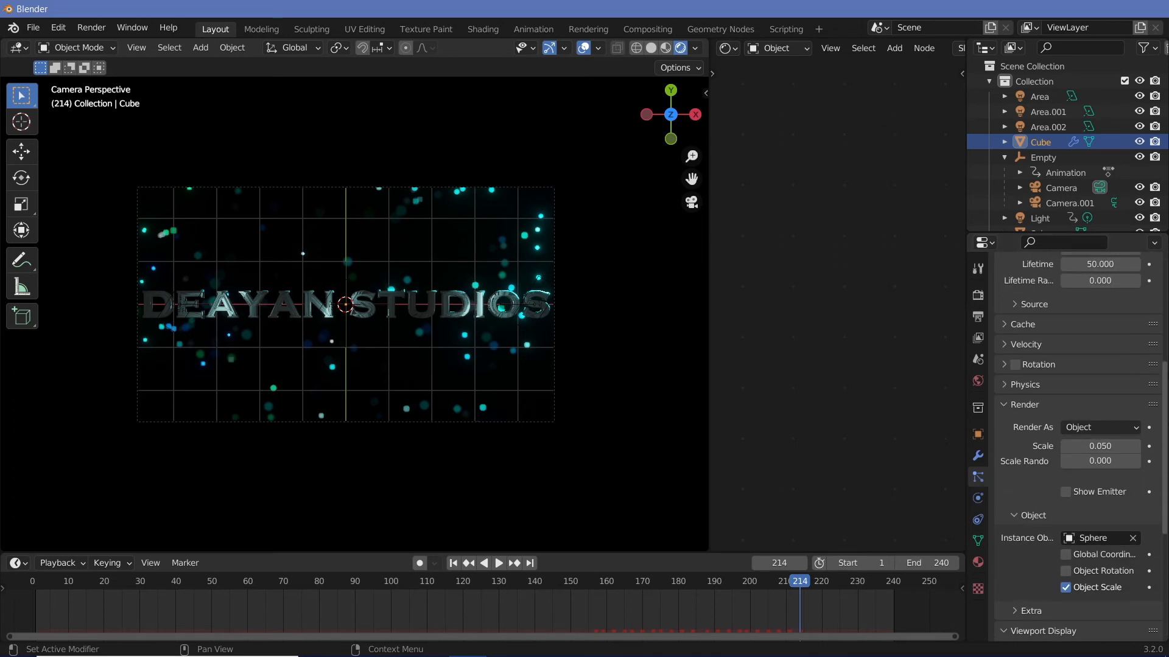
scroll(1165, 378, "up", 5)
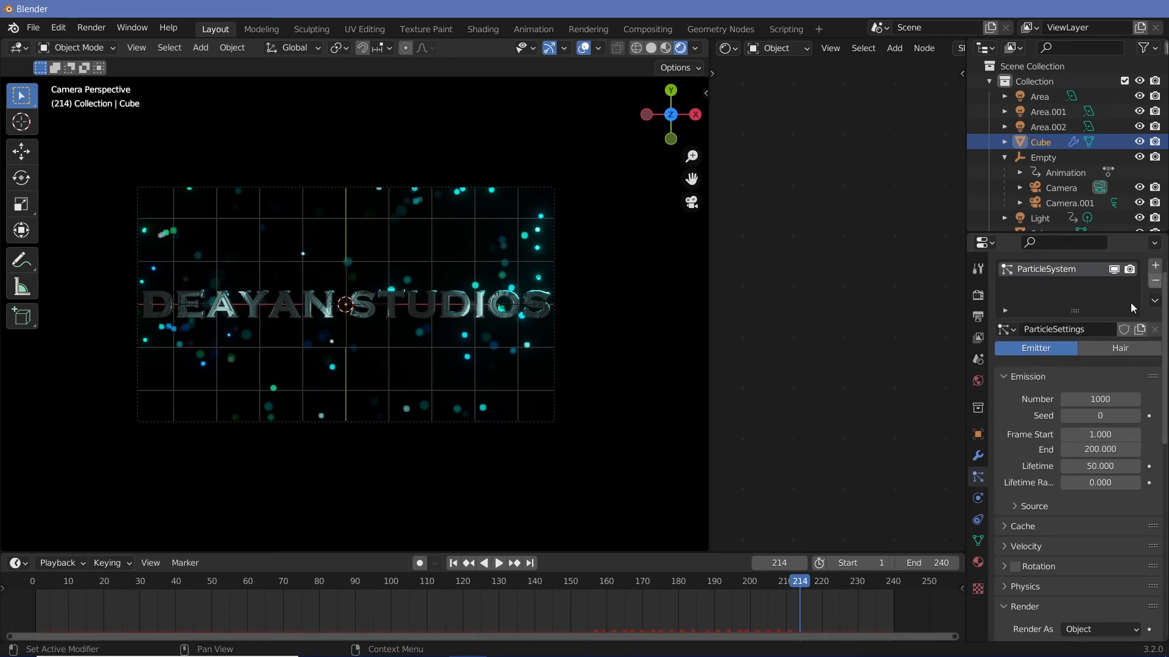
left_click(1089, 400)
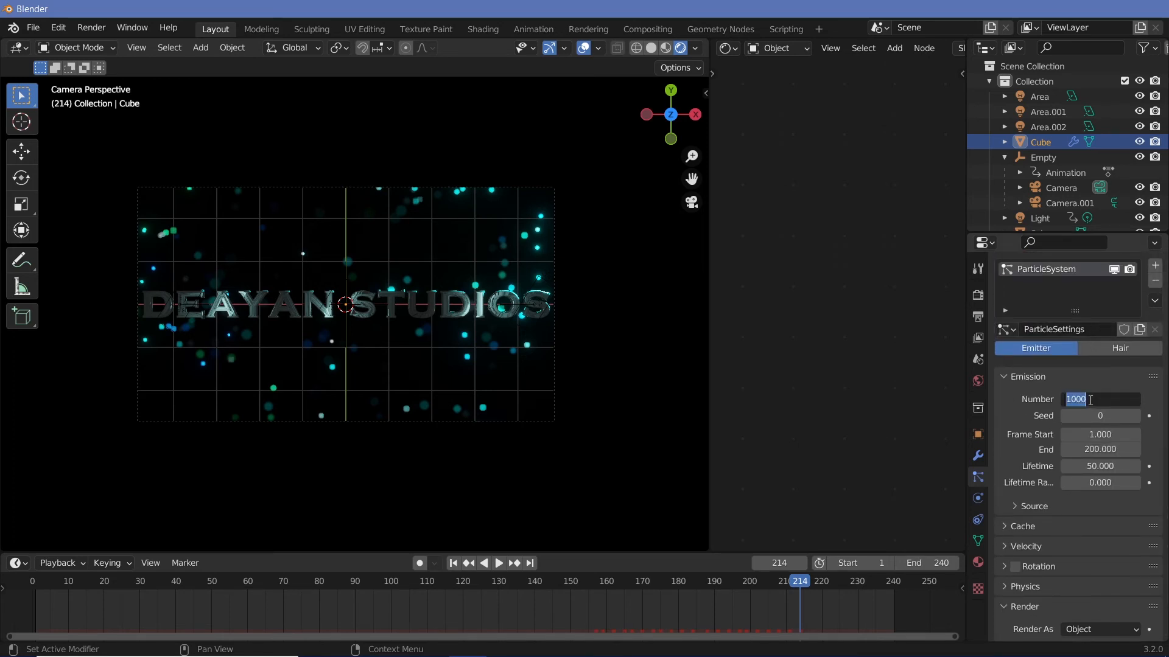
key("Return")
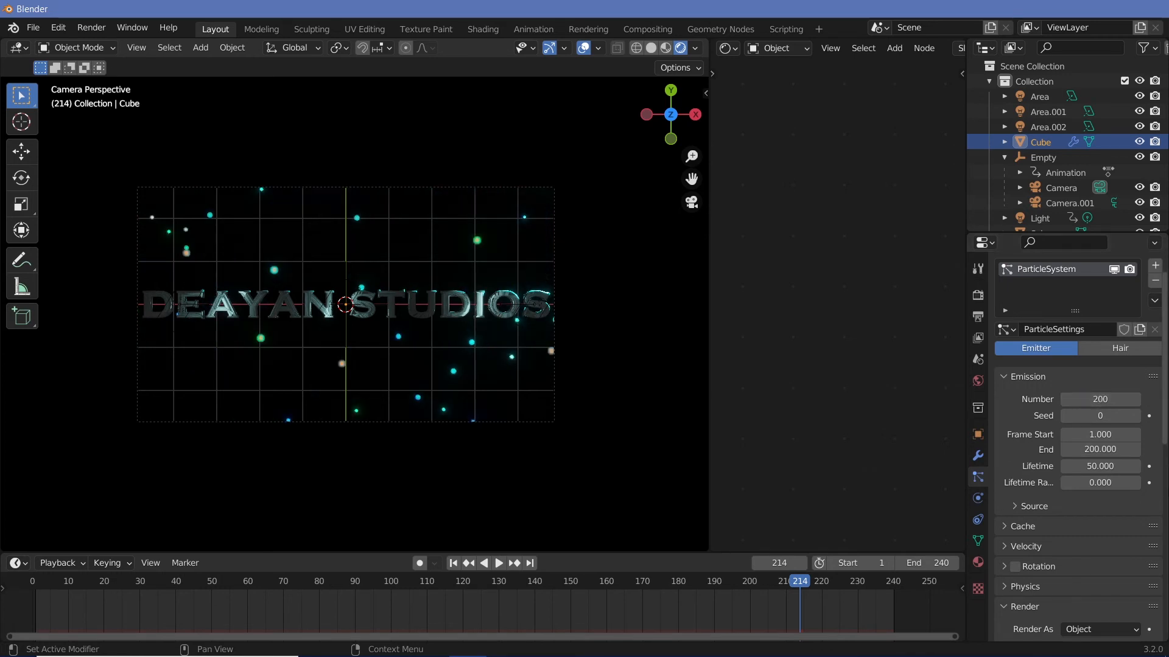
- Set the particles' Normal velocity to 0.2 m/s and Randomize to 0.010, and play the animation from the start
scroll(1010, 392, "down", 6)
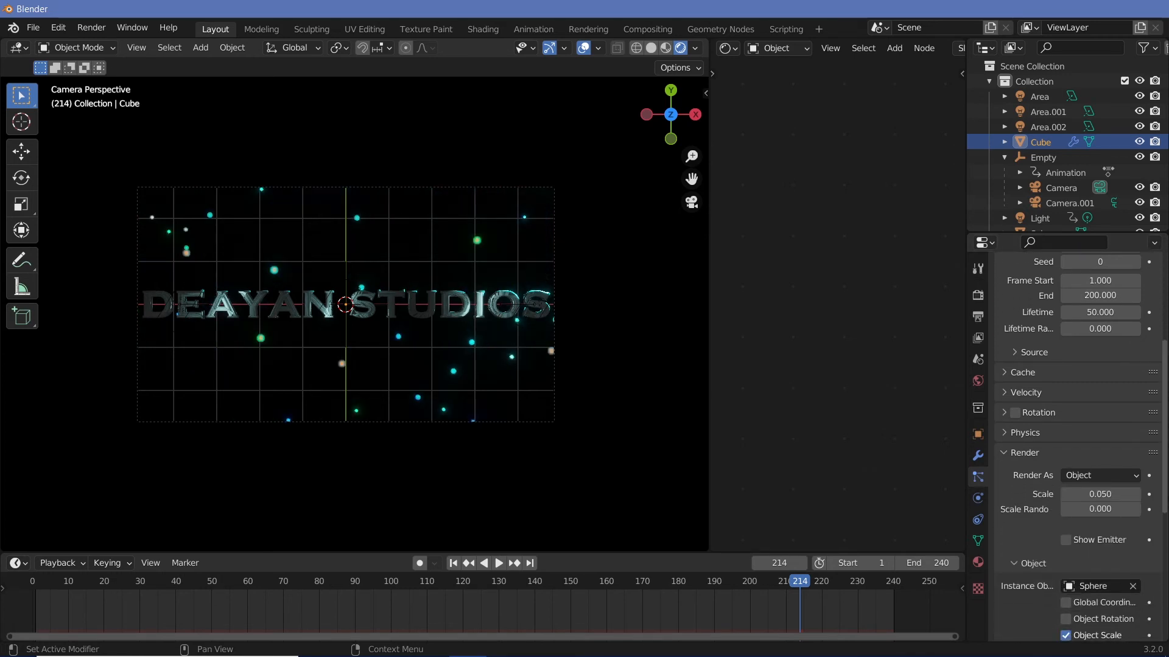
left_click(1009, 392)
left_click(1108, 416)
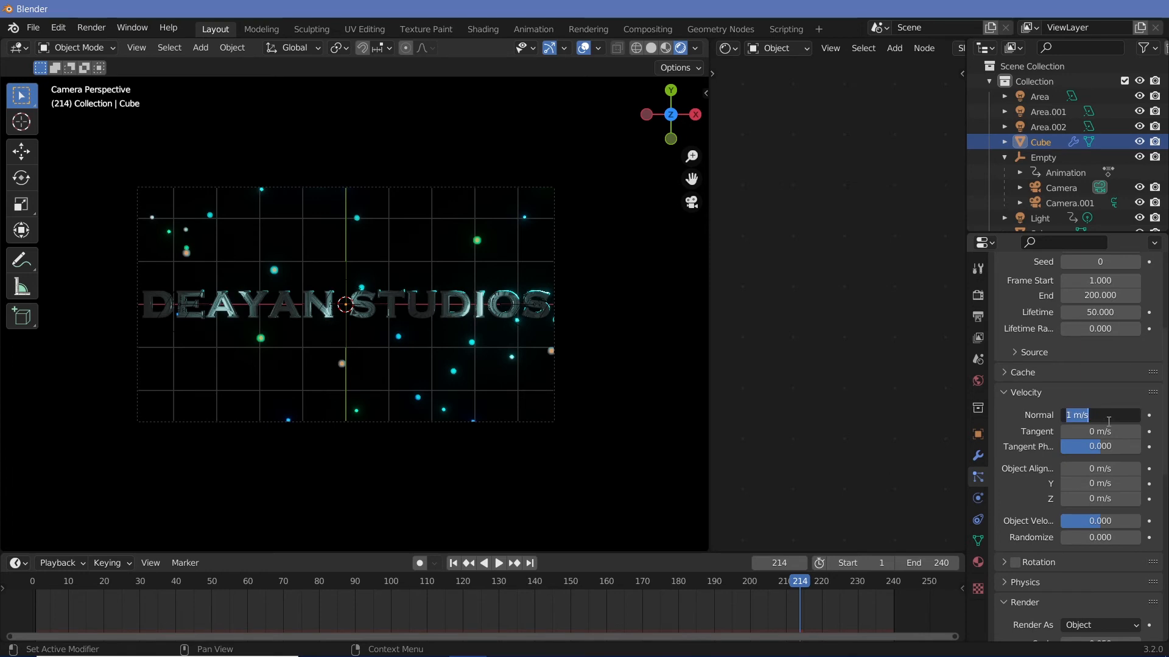
type("0.2")
key("Return")
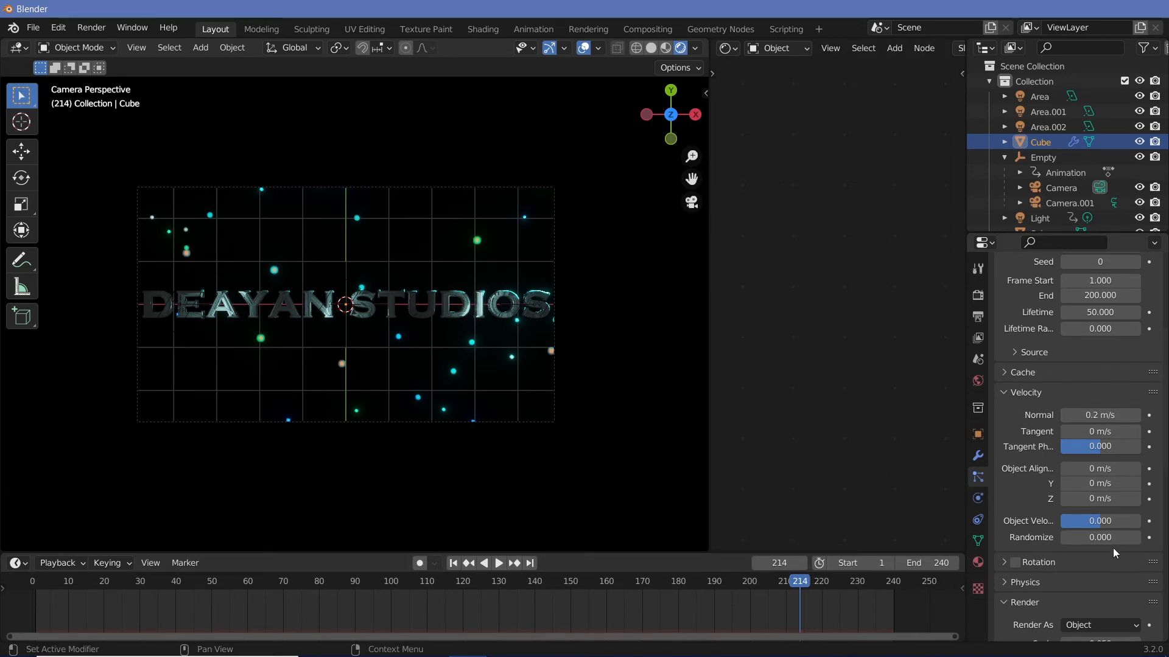
left_click(1133, 538)
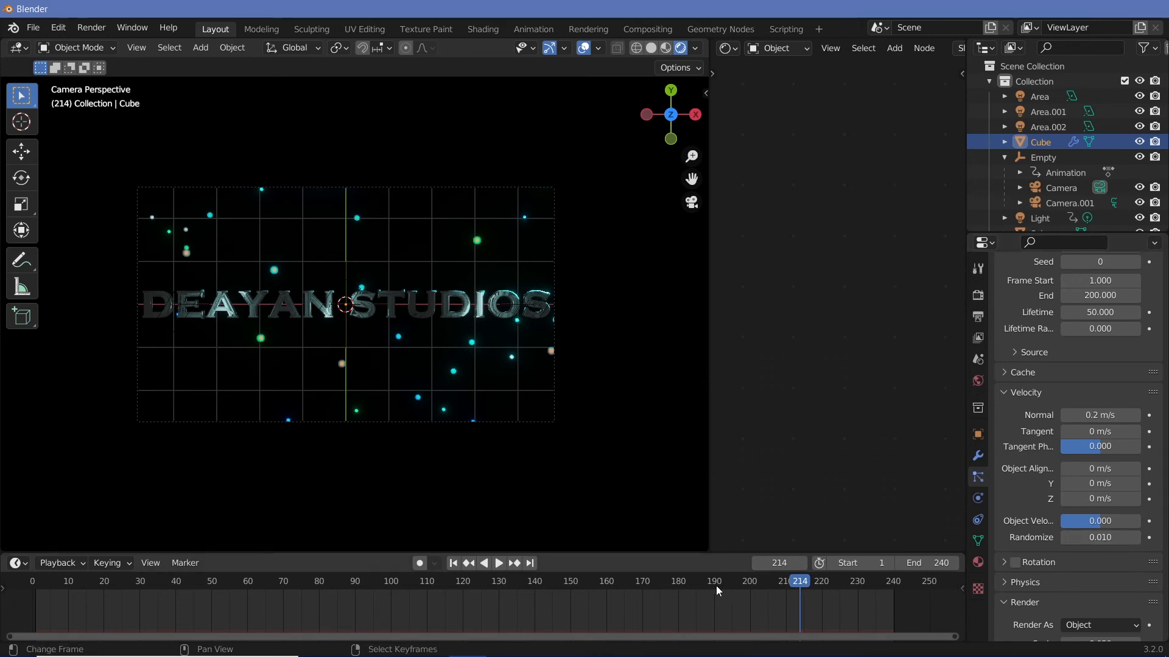
left_click_drag(796, 583, 36, 583)
key("space")
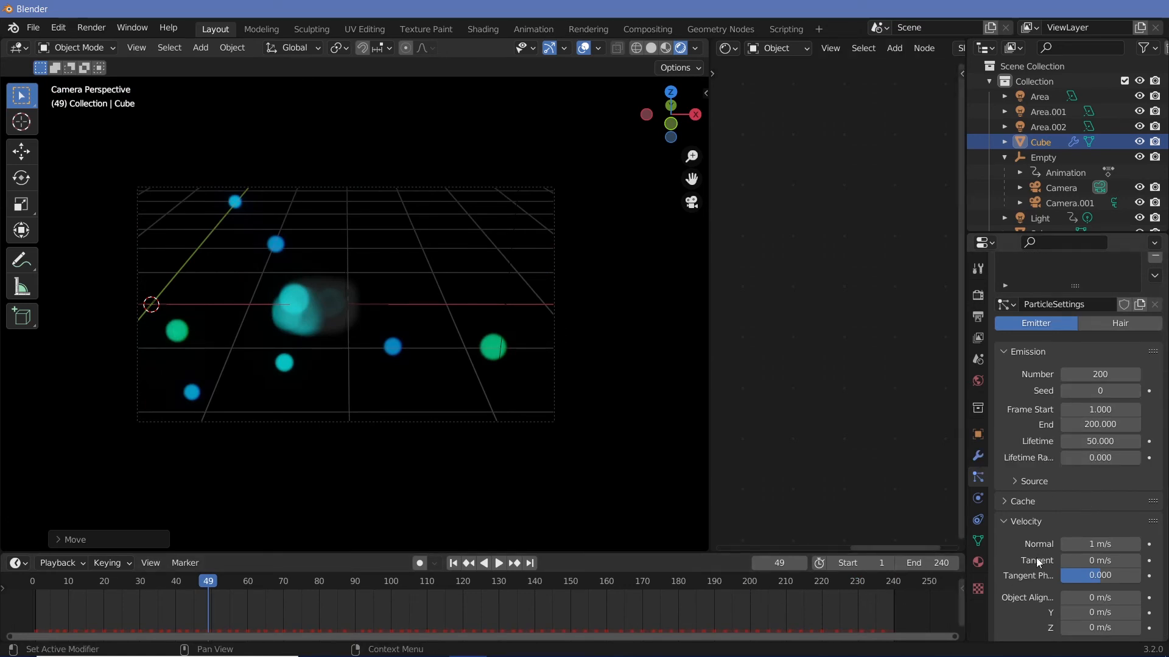
- Set the particle emission to end at frame 250 and the number of particles to 300
left_click(1102, 426)
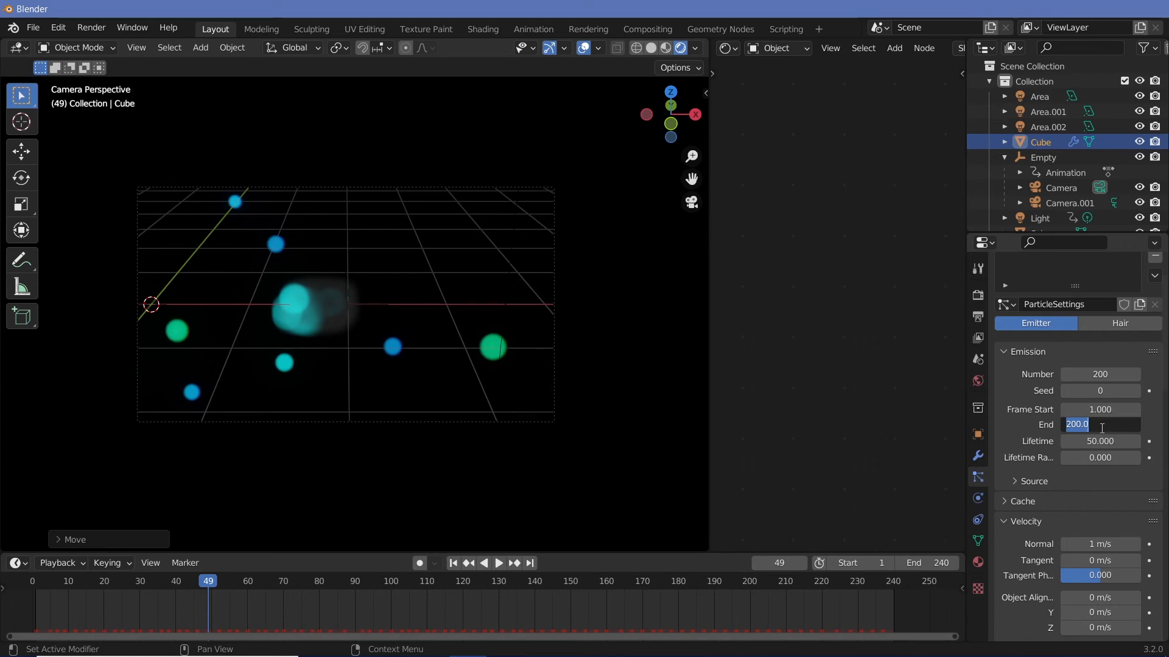
type("250")
key("Return")
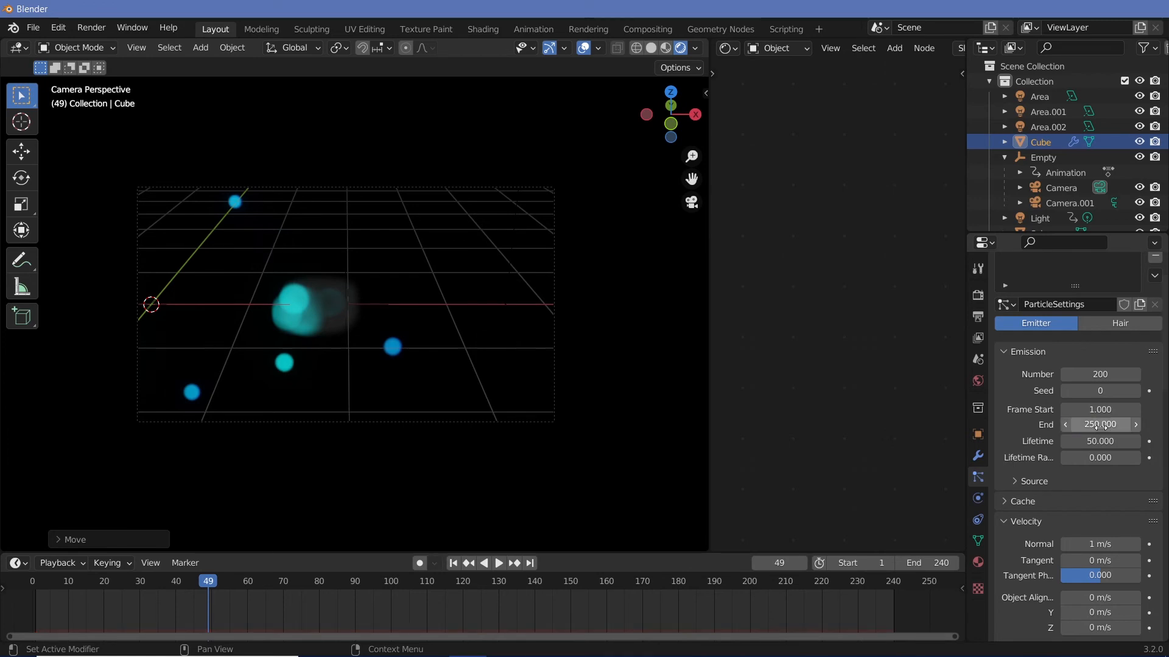
left_click(1104, 374)
type("300")
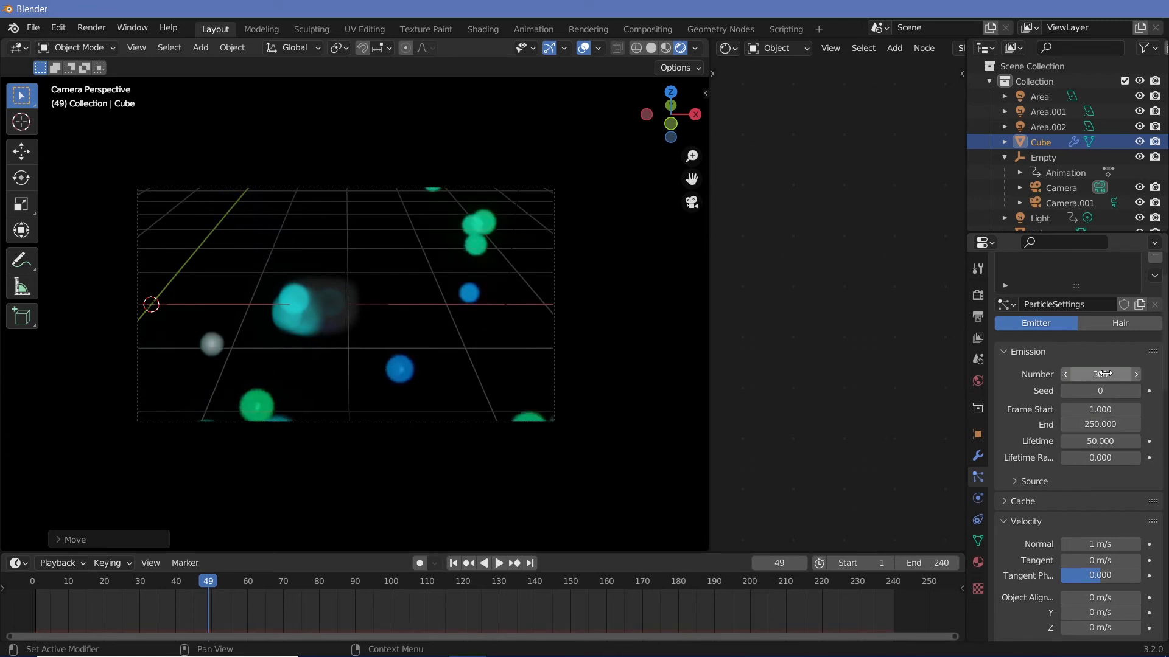
key("Return")
- Set the particles' Lifetime to 60 and Lifetime Randomness to 1
left_click(1111, 444)
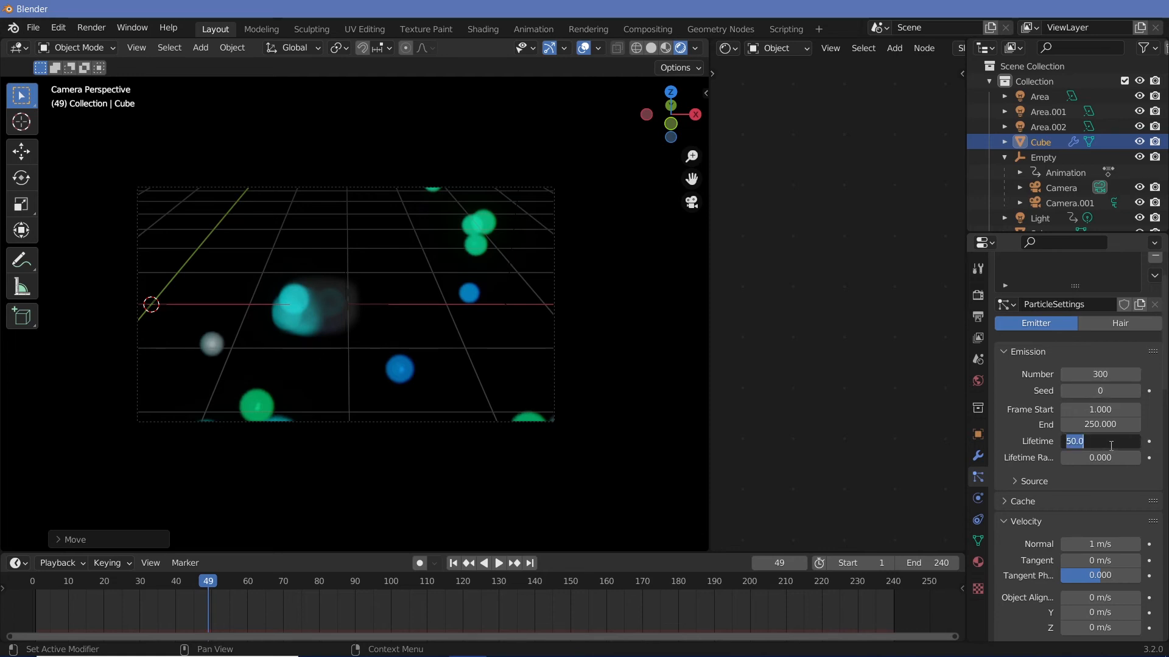
type("60")
key("Return")
left_click(1128, 457)
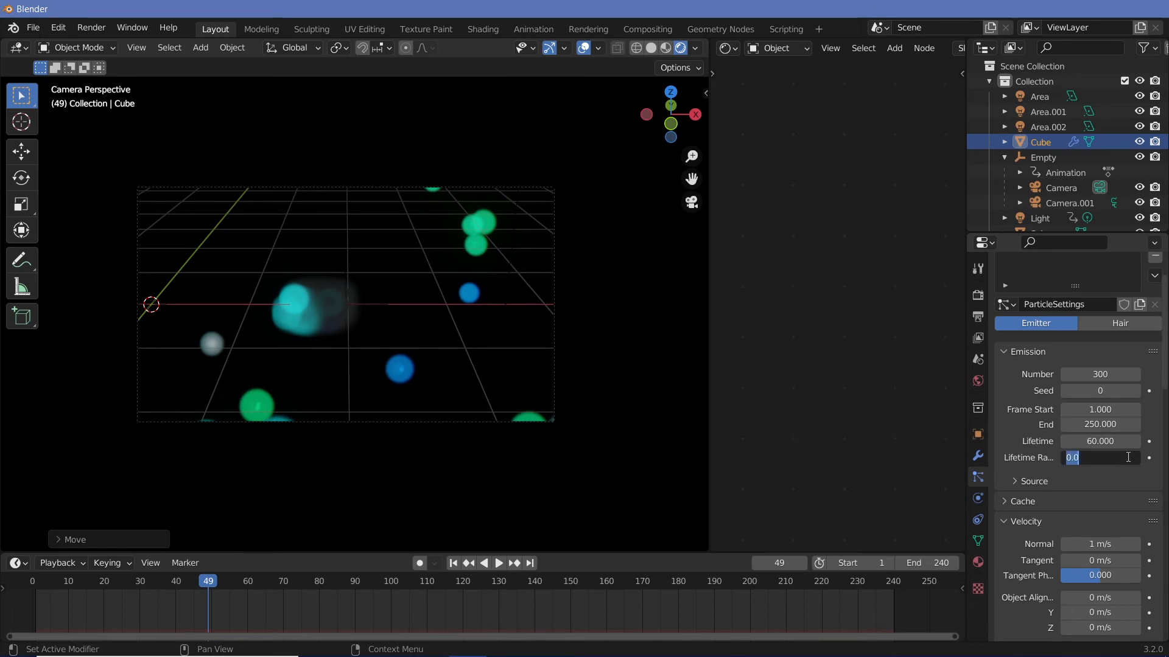
type("1")
key("Return")
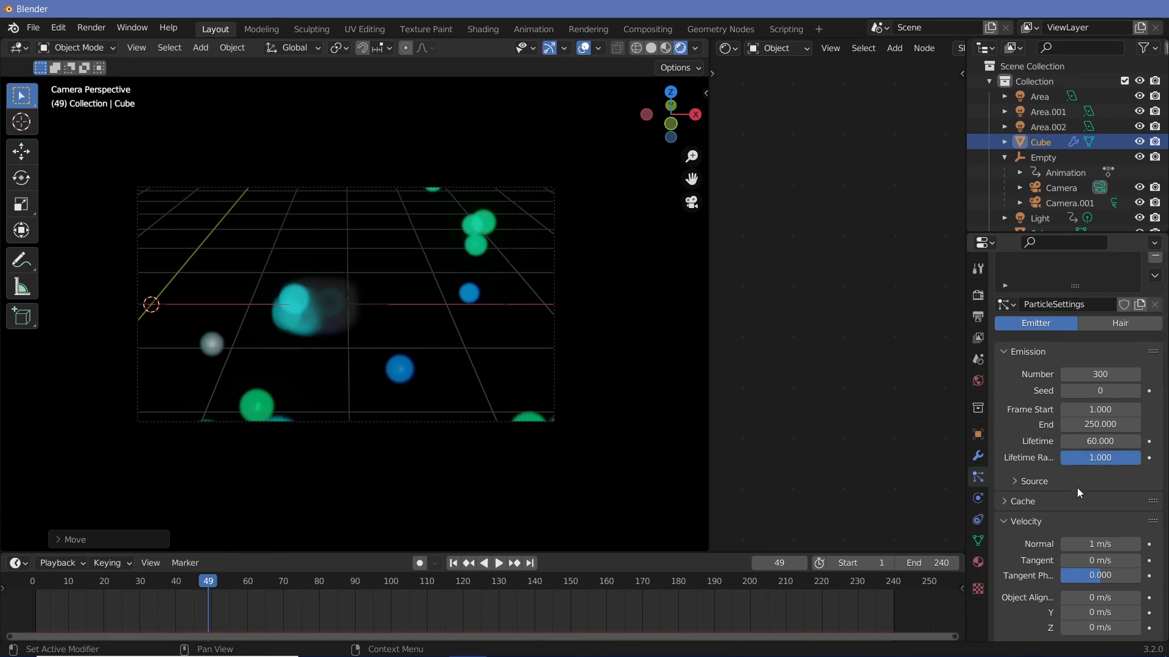
- Play the animation with viewport overlays hidden to examine the particles around the text, and restore the overlays
key("space")
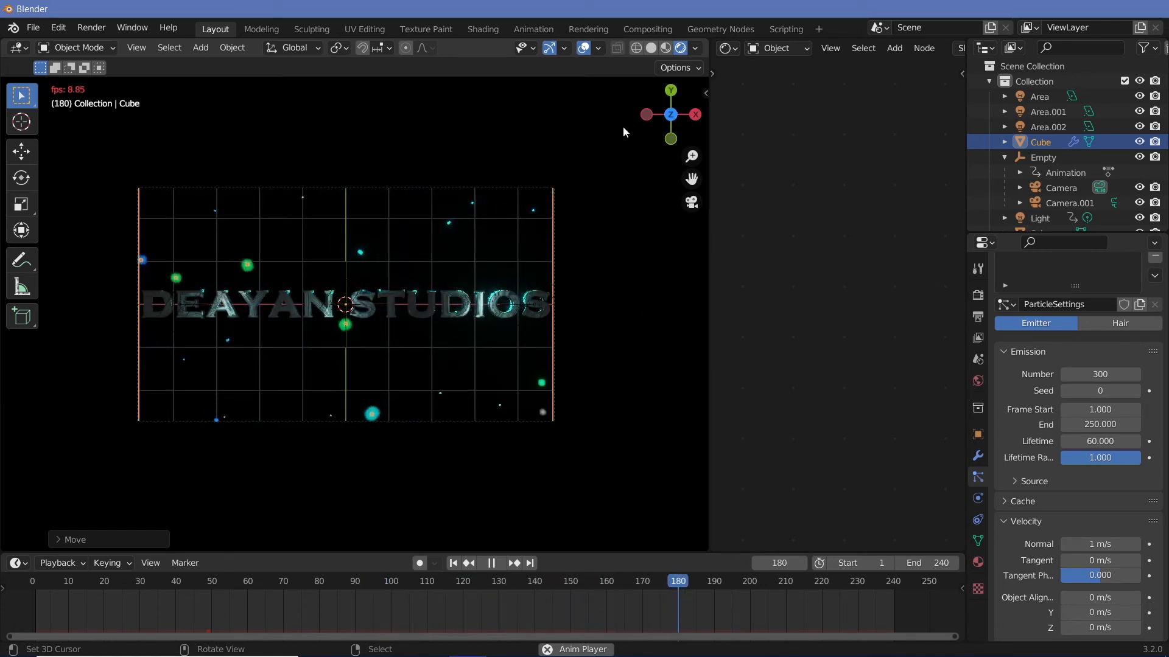
left_click(584, 48)
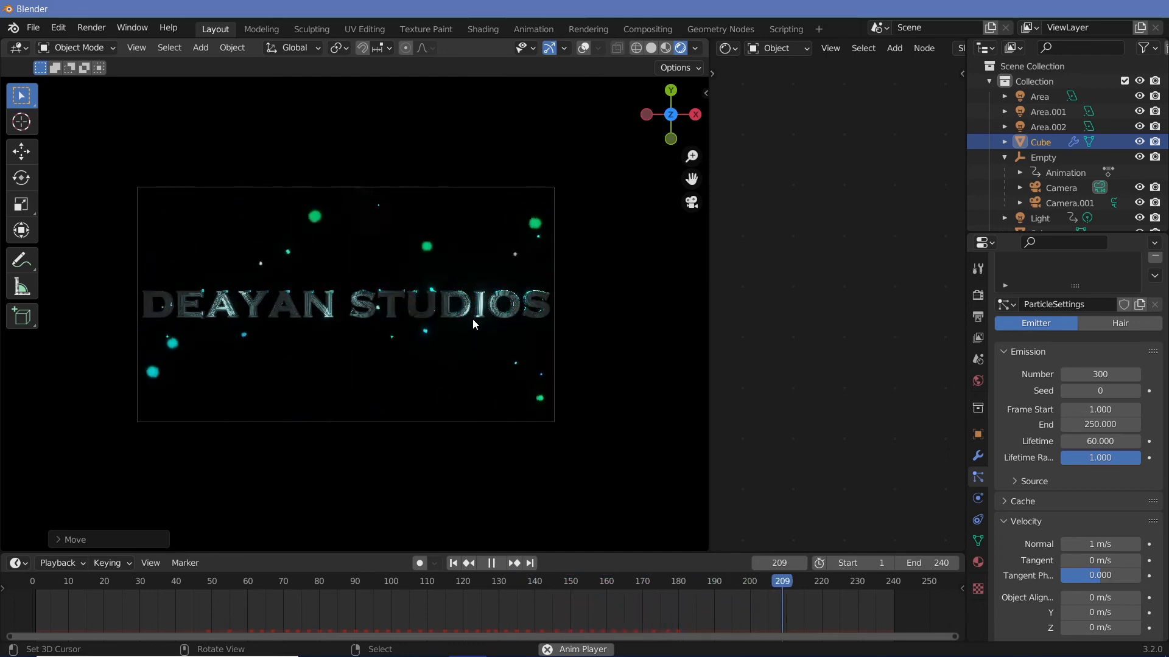
key("space")
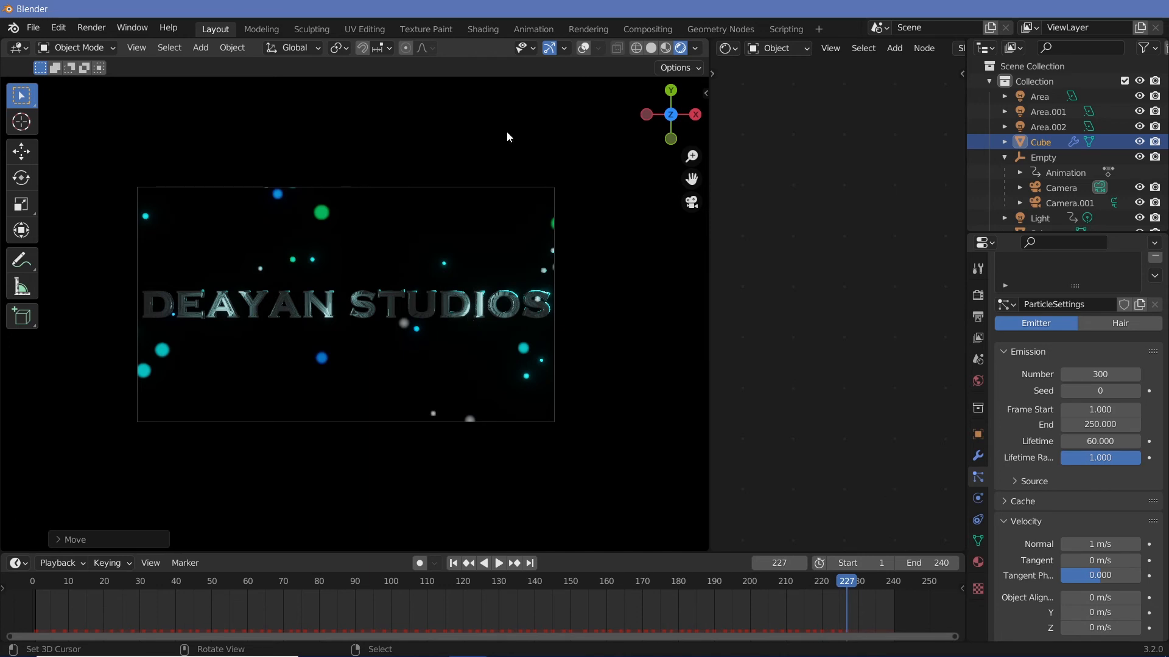
left_click(586, 48)
- Add a spot light at the scene origin and tilt it about the X axis to about -18°
key("shift+a")
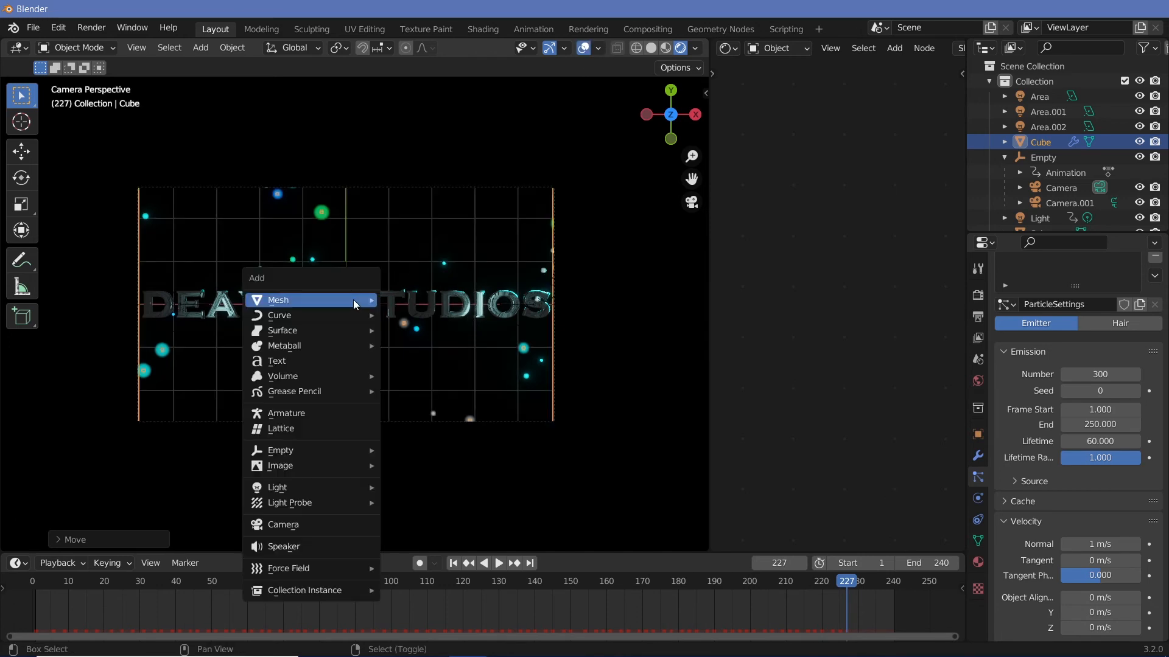
mouse_move(316, 489)
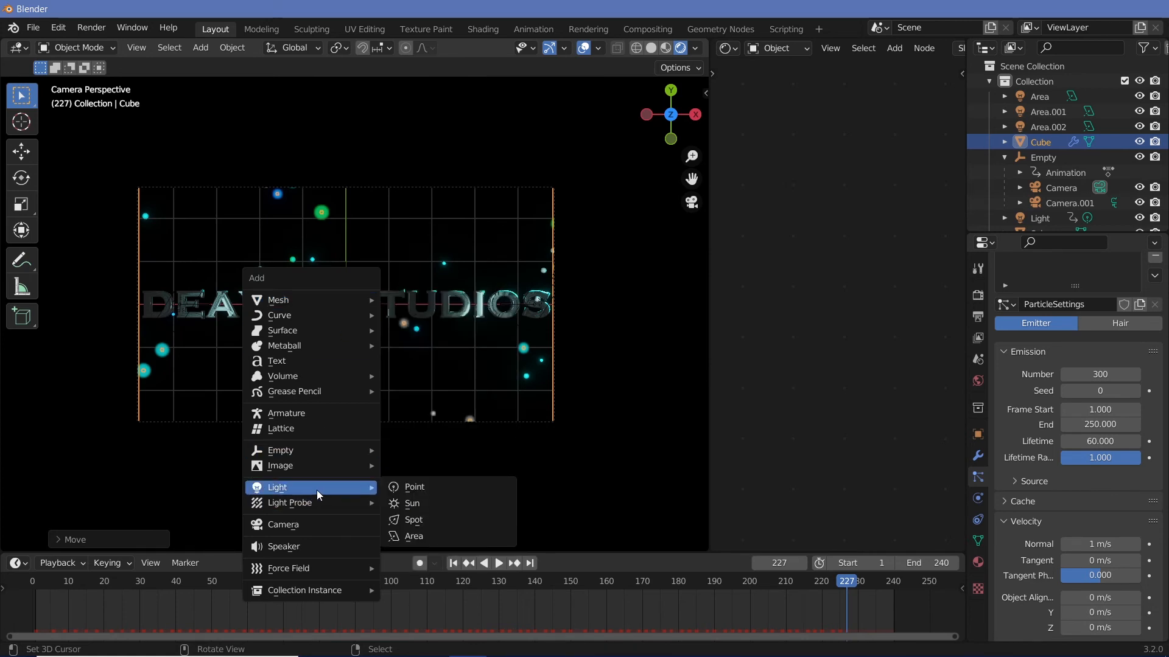
left_click(443, 519)
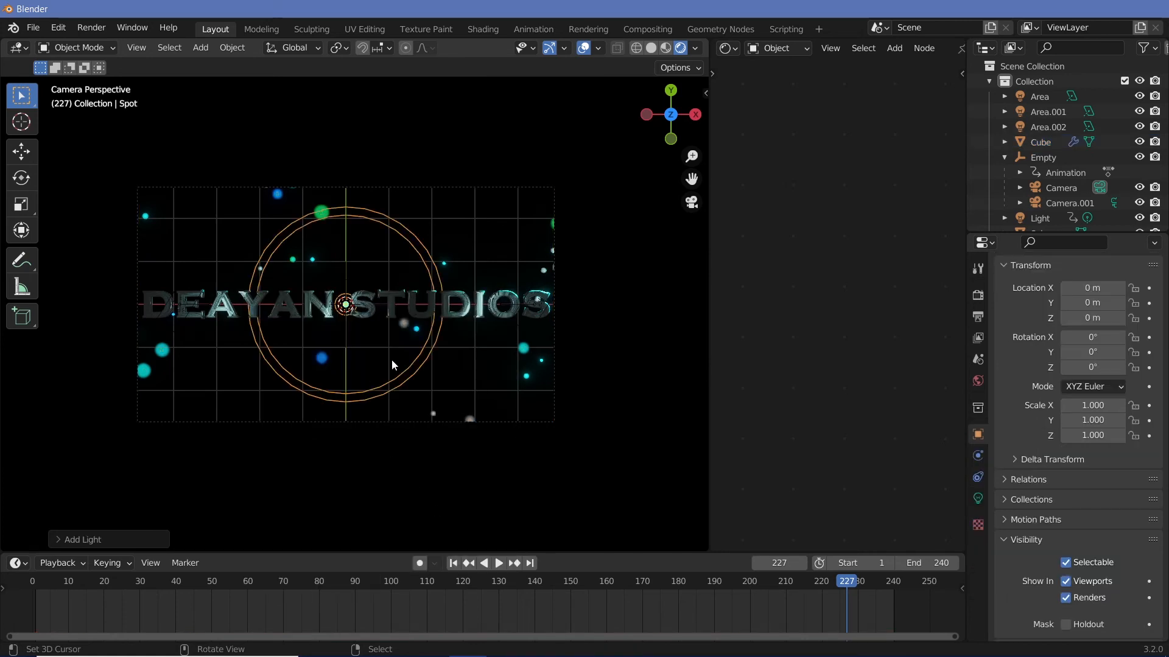
middle_click_drag(460, 348, 504, 365)
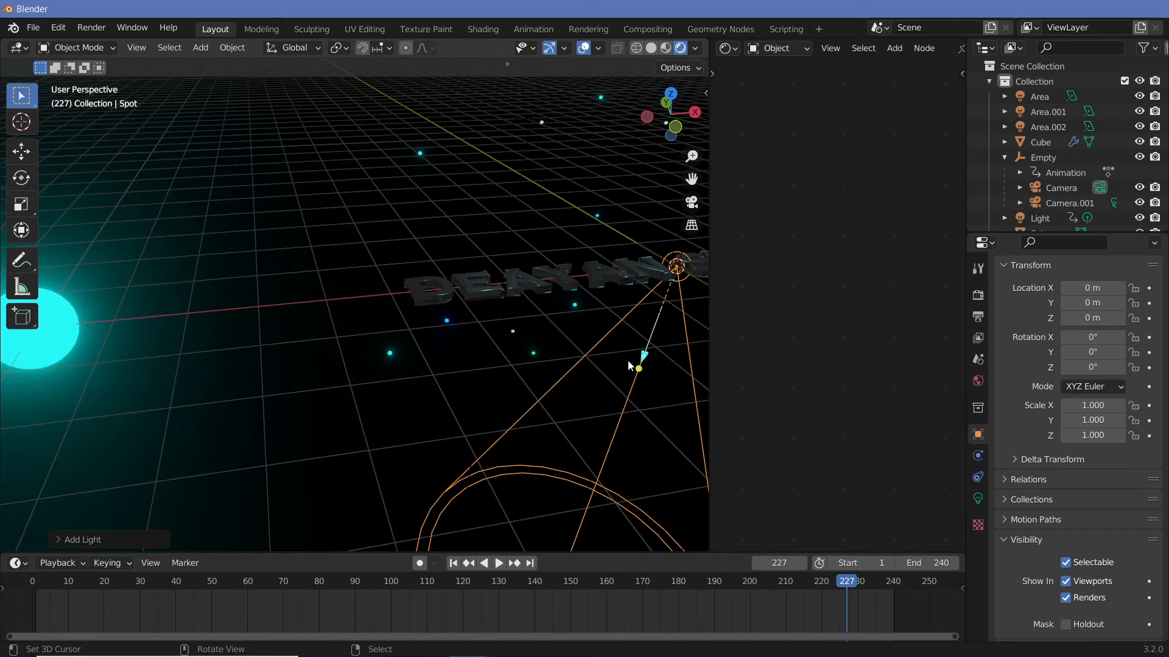
key("r")
key("y")
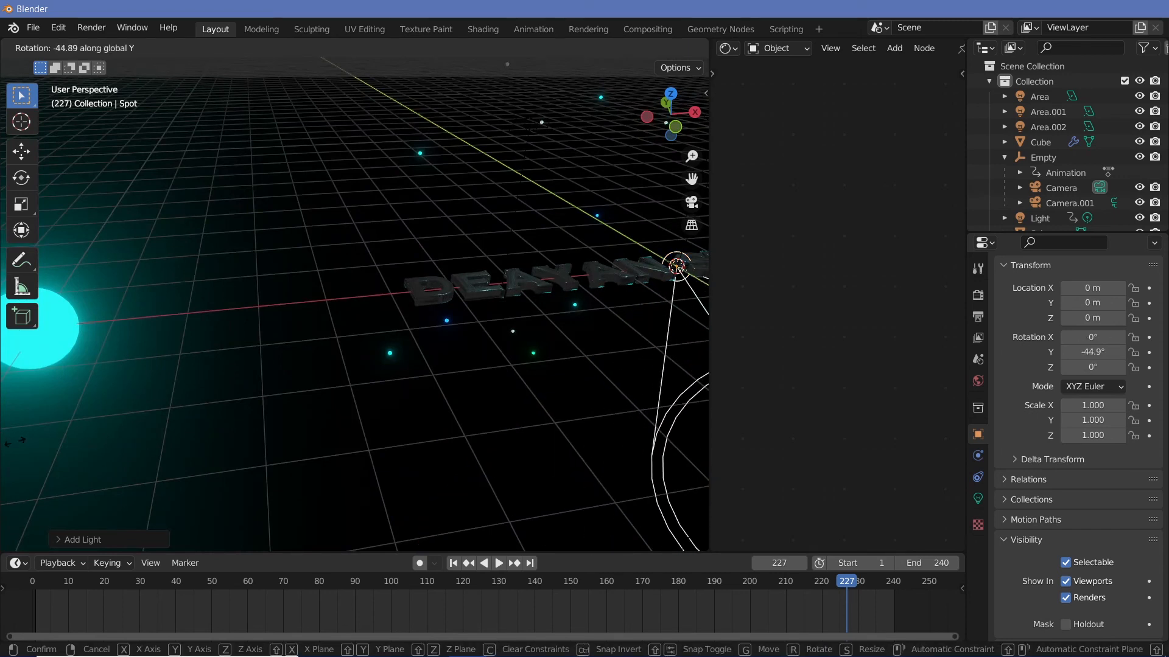
key("Return")
key("r")
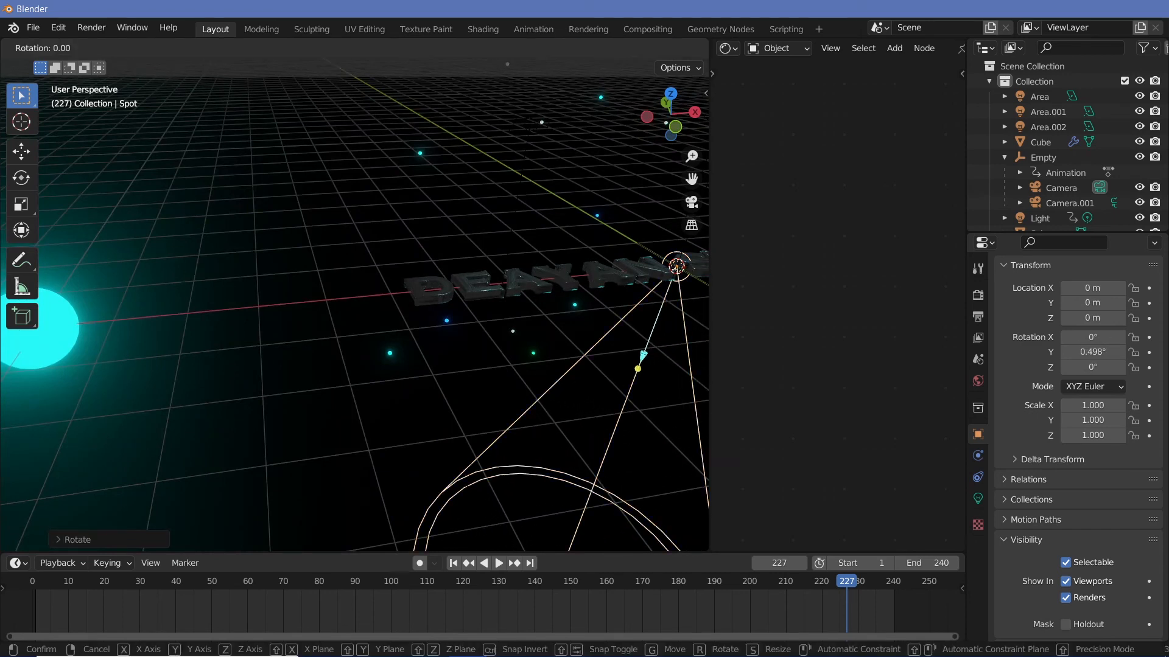
key("x")
key("Return")
- Raise the spot light to about Z 2.18 m and rotate it freely to about X -44.8°, Y 27.5°, Z -5.8°
middle_click_drag(541, 330, 527, 386)
key("g")
left_click(515, 160)
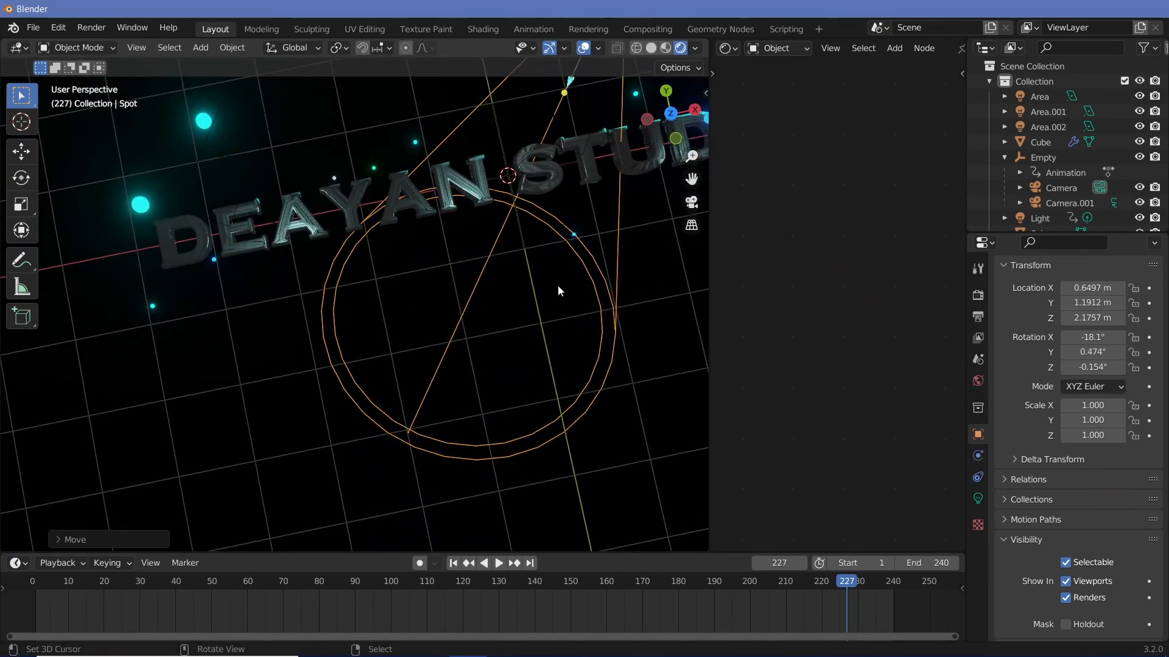
key("r")
key("r")
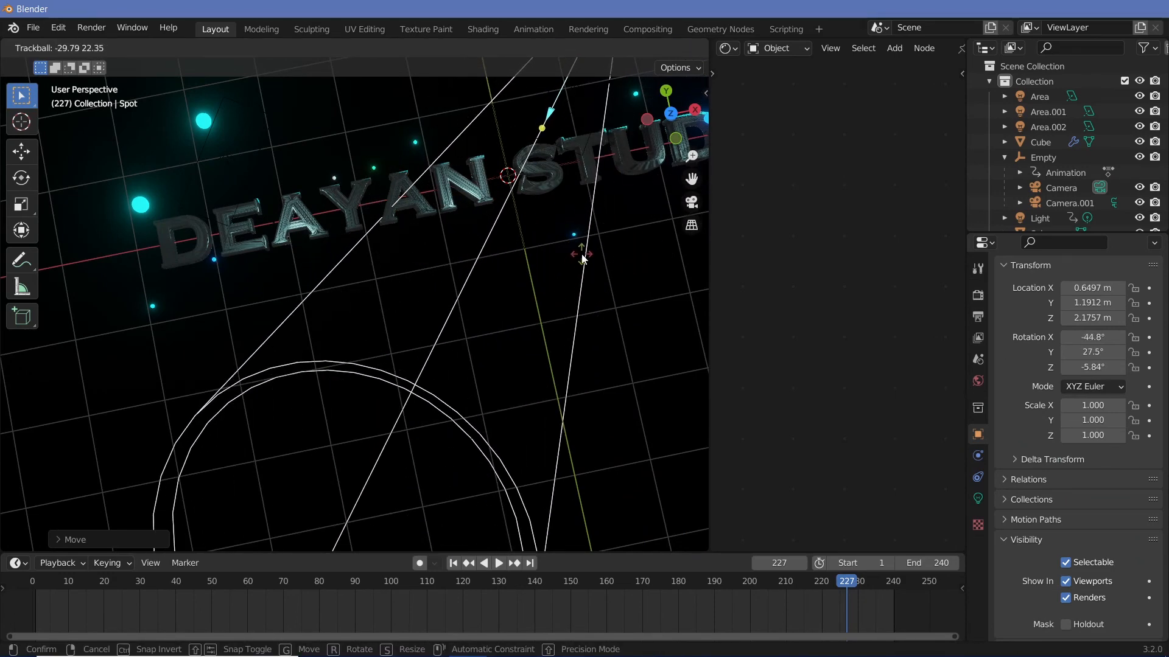
left_click(582, 255)
- In camera view, move the spot light above the text to about Y 2.54 m and narrow its spot size to about 20°
key("KP_0")
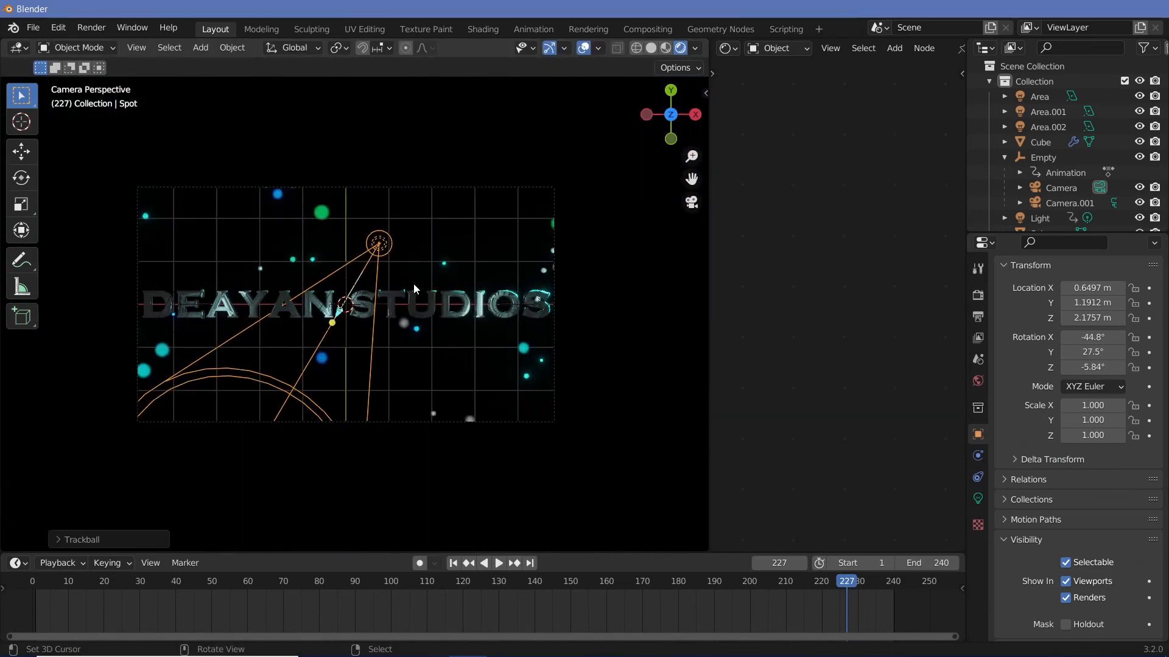
key("g")
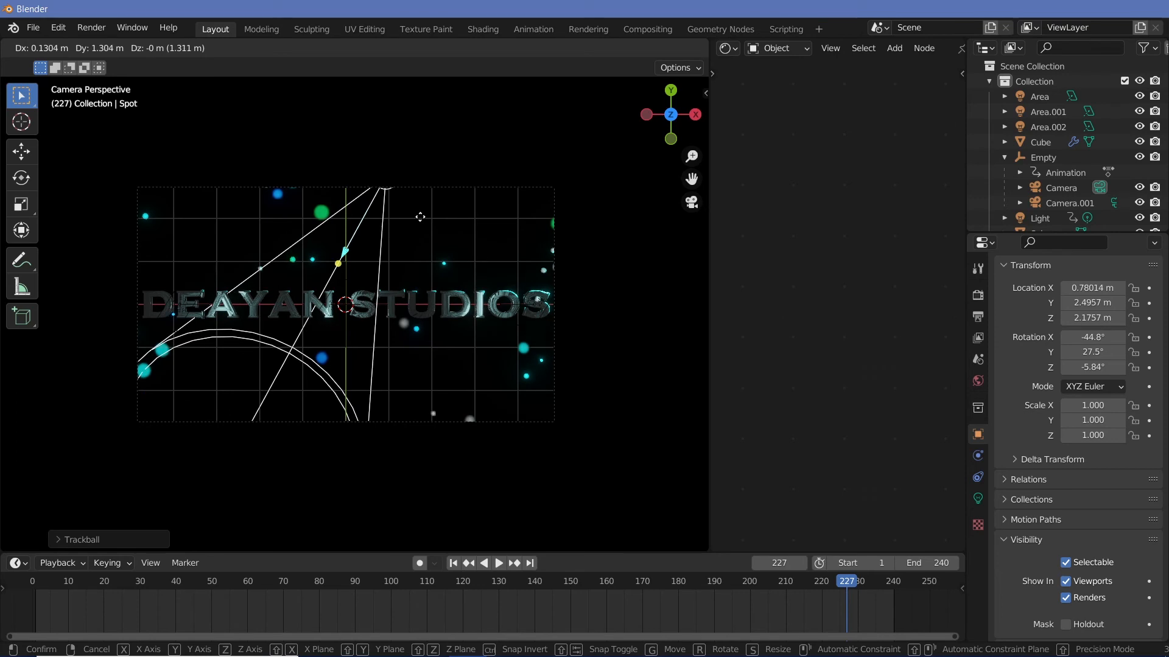
left_click(421, 214)
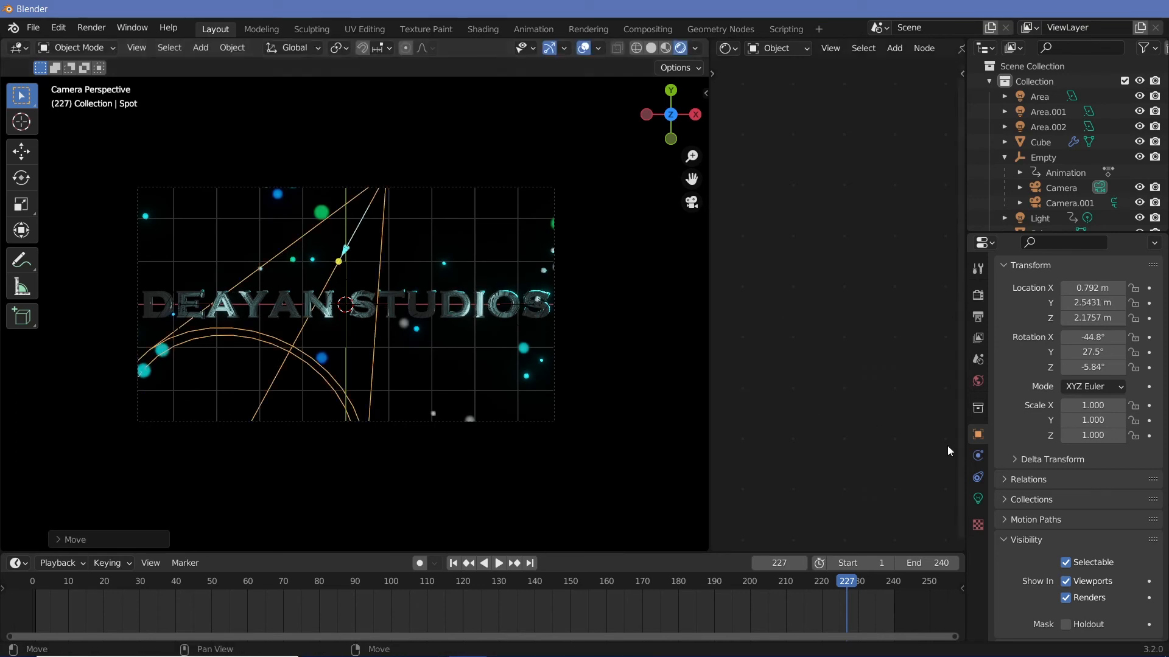
left_click(978, 498)
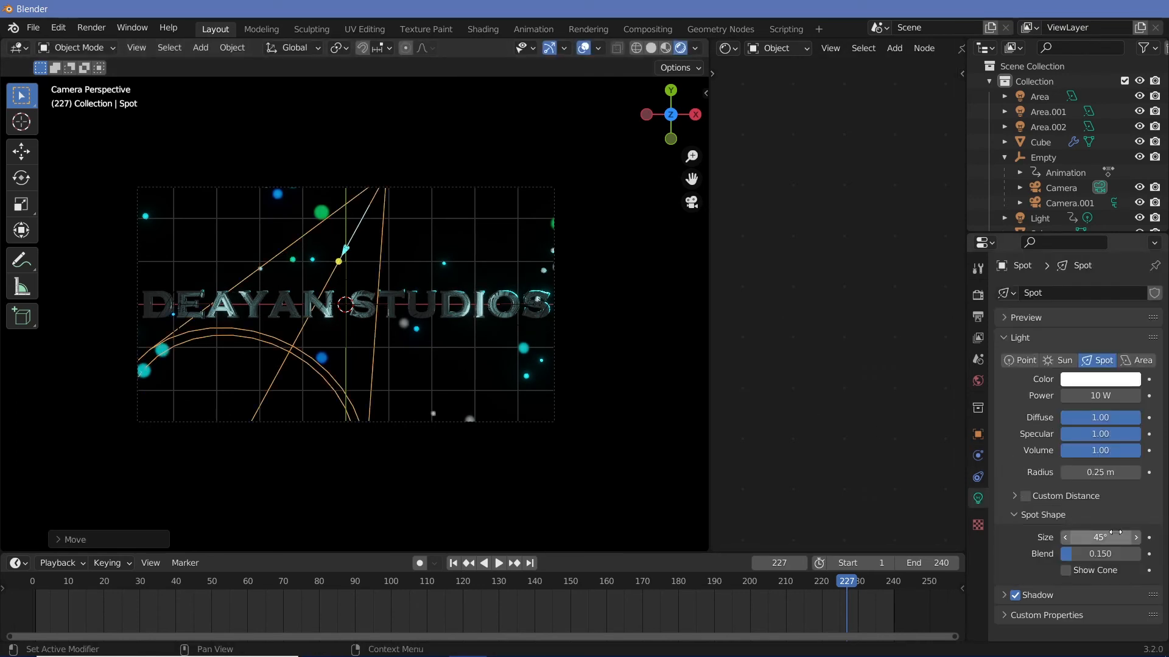
left_click_drag(1099, 536, 1053, 537)
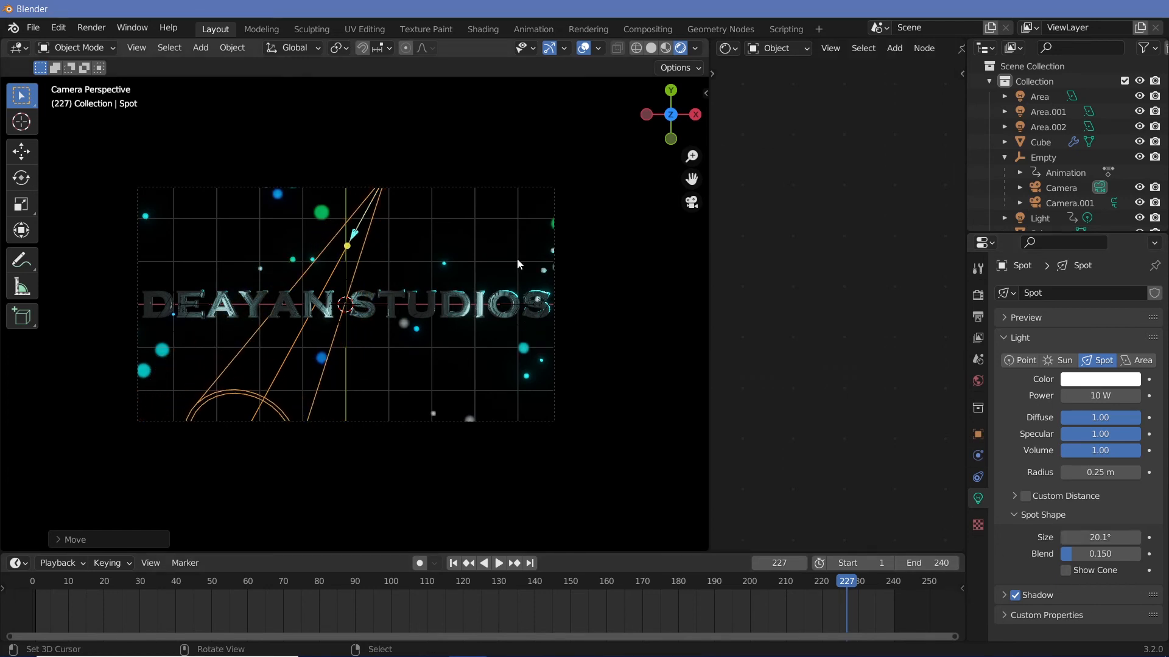
- Display the World shader nodes and move the World Output node away from the Background node
left_click(780, 50)
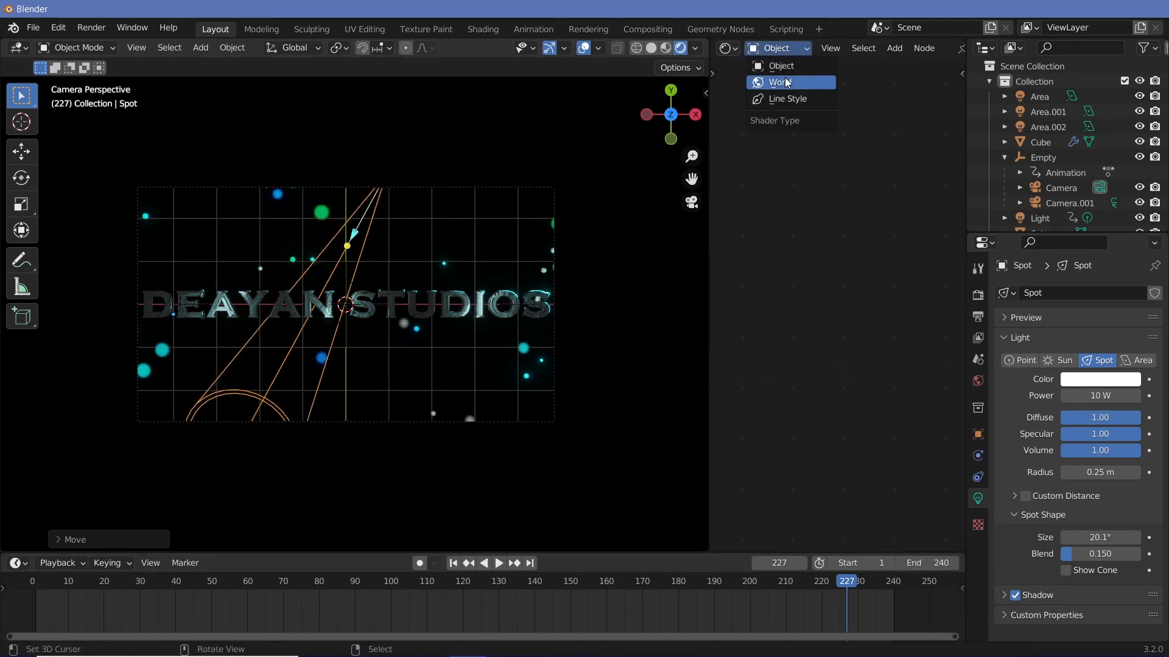
left_click(785, 79)
middle_click_drag(932, 308, 913, 367)
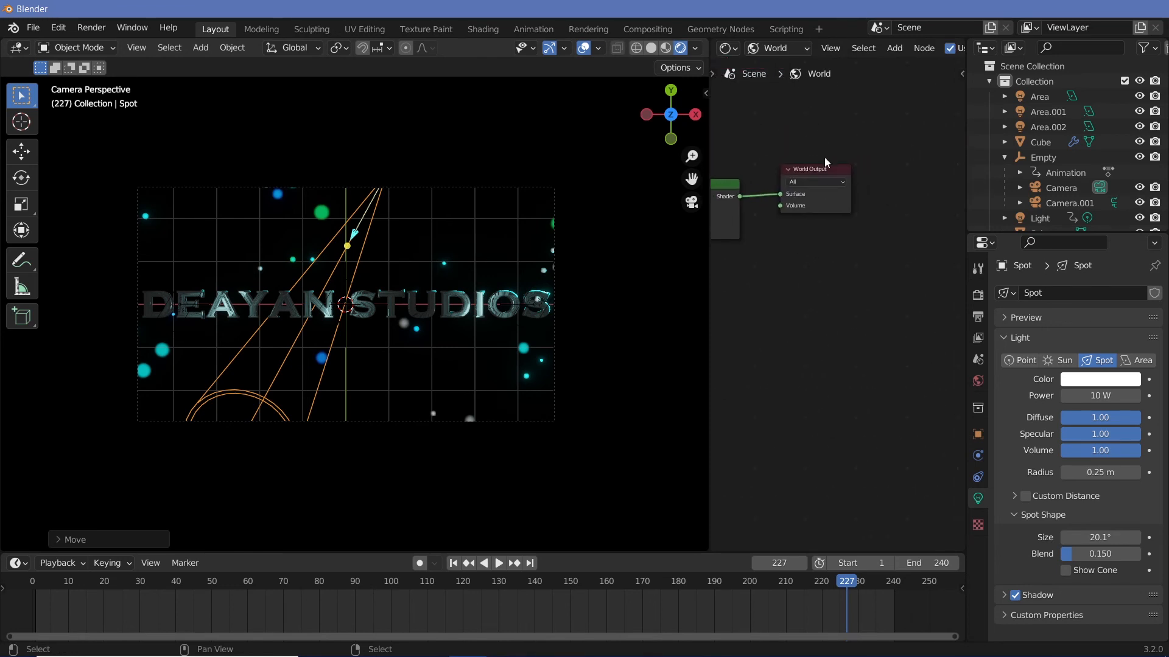
left_click_drag(822, 173, 870, 222)
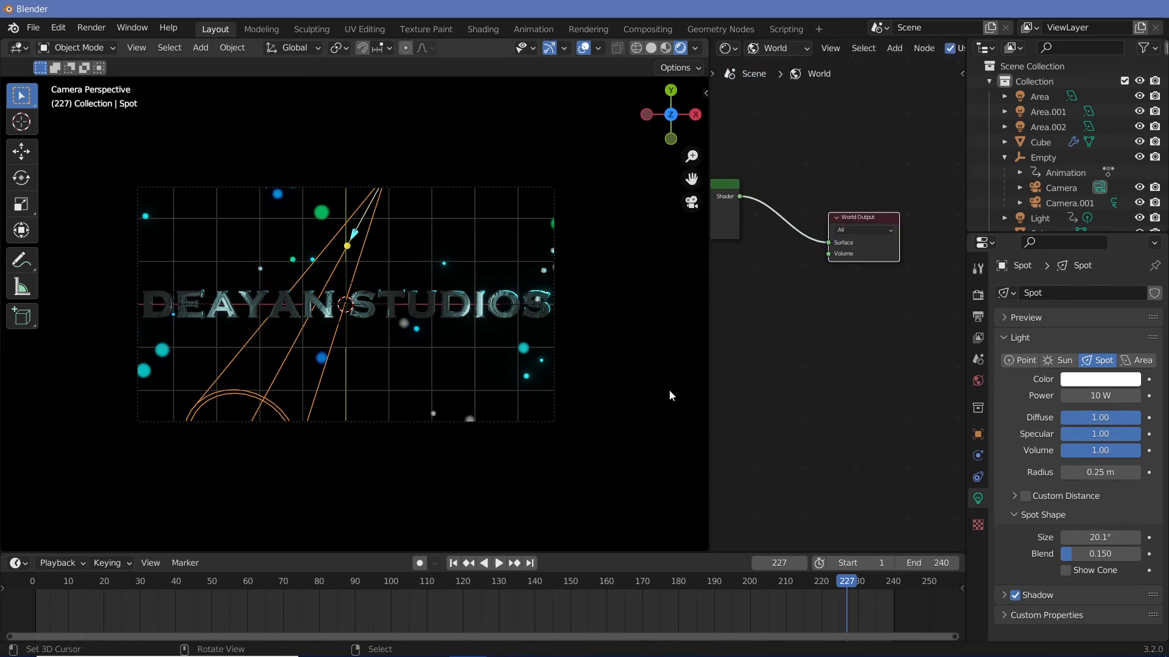
- Add a Principled Volume node to the World shader and link its Volume output to the World Output's Volume input
key("shift+a")
left_click(828, 353)
type("princ")
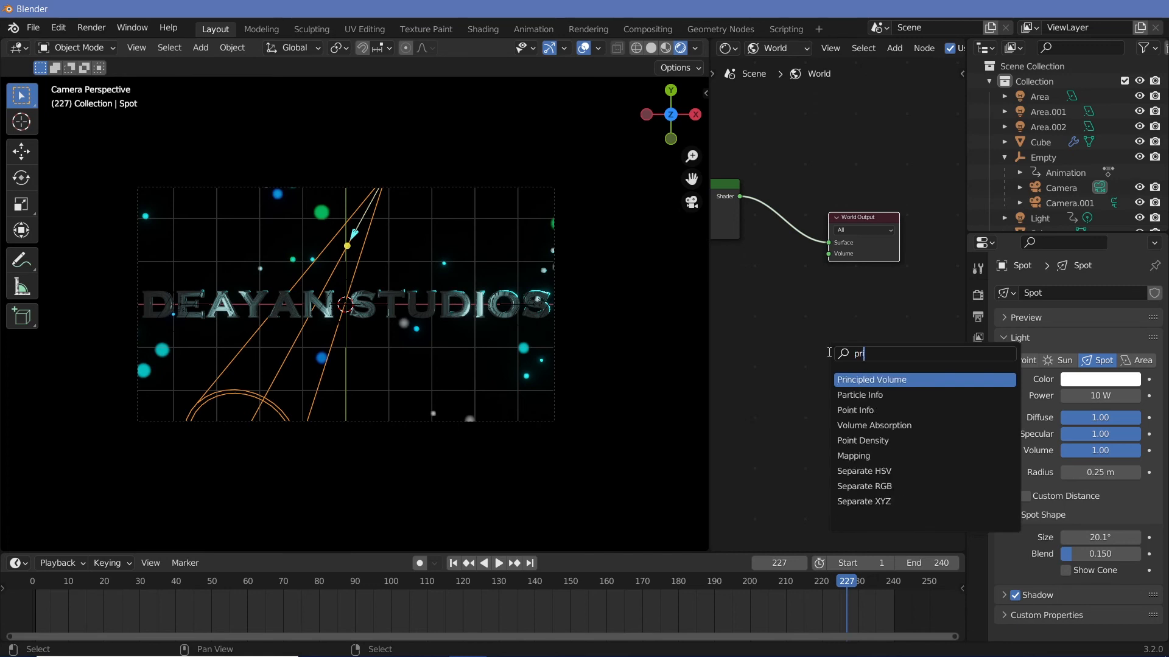
left_click(865, 379)
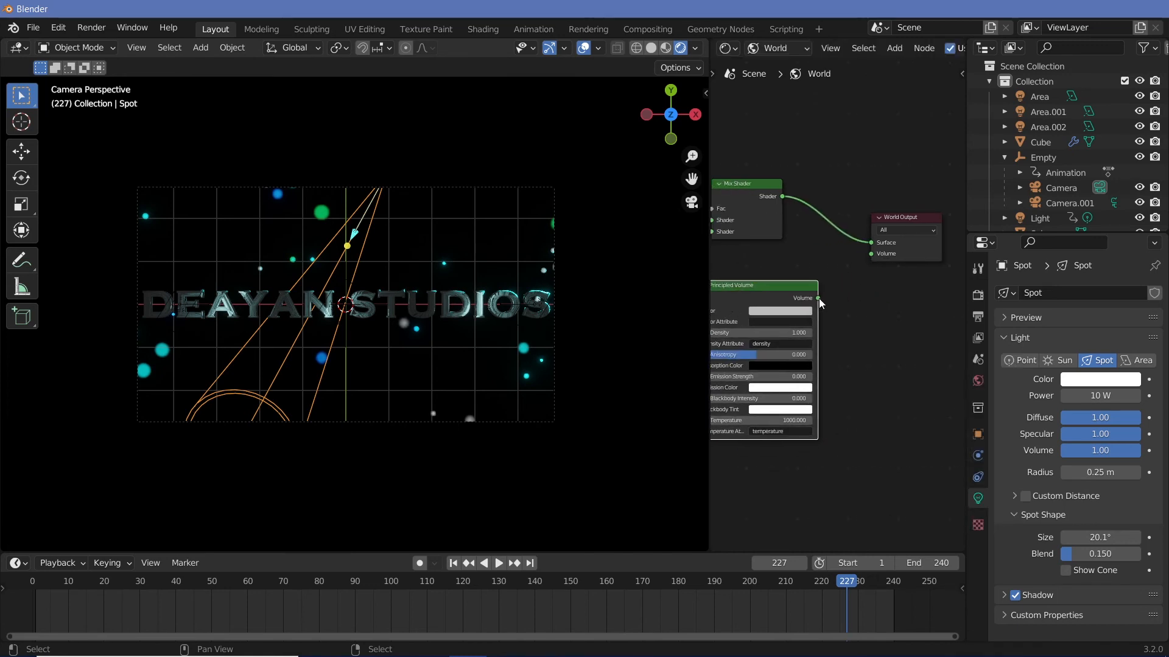
left_click_drag(819, 299, 871, 255)
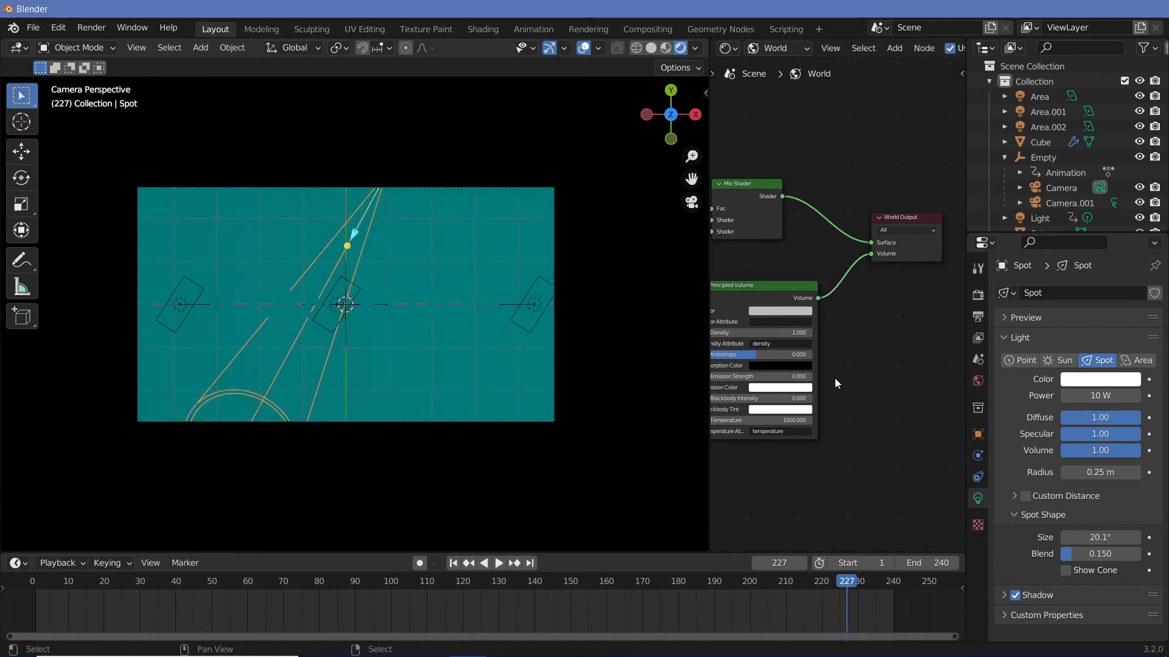
- Set the Principled Volume's density to 0.1 and darken its color to near black, with a value of about 0.004
middle_click_drag(799, 346, 875, 330)
double_click(859, 317)
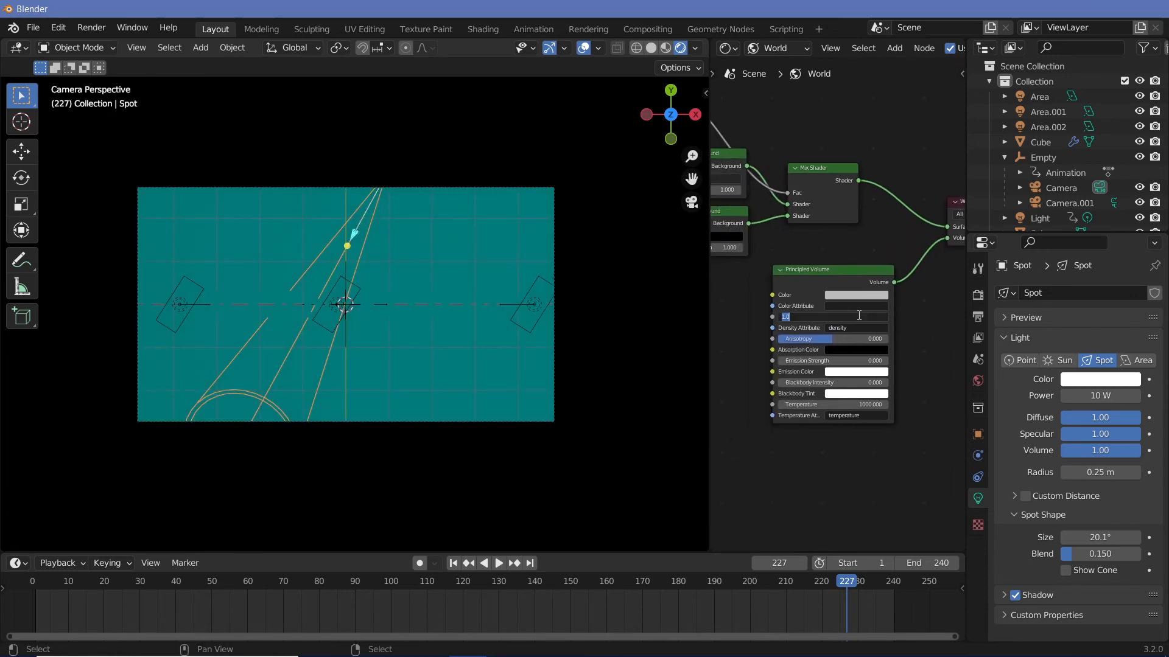
type("0.1")
key("Return")
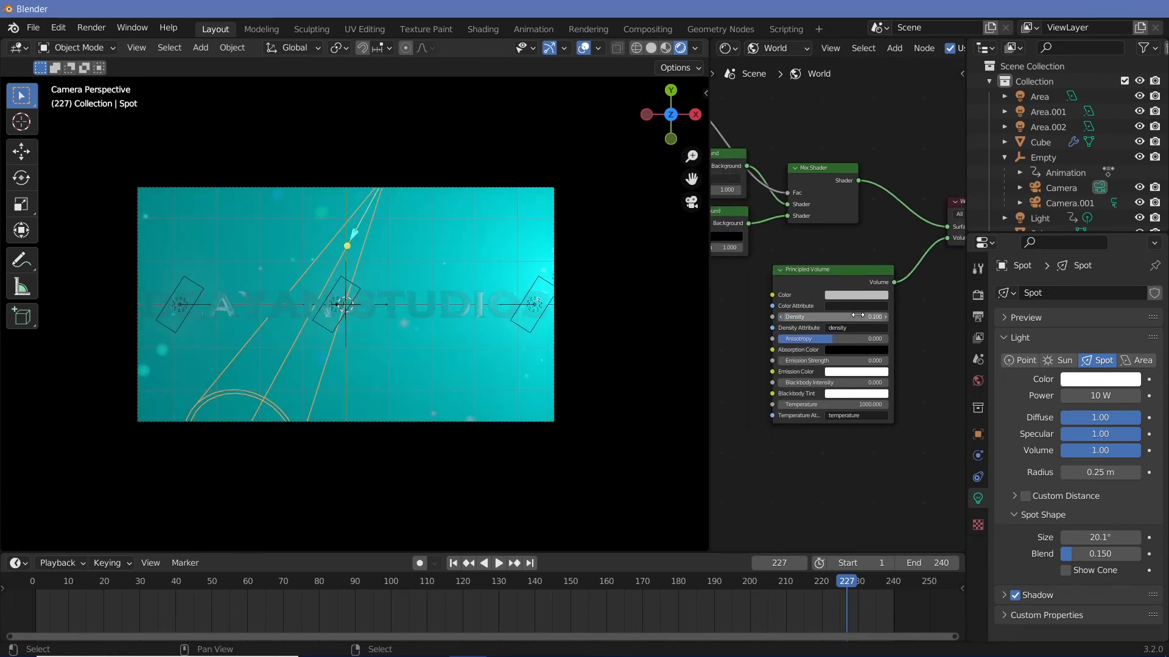
left_click(856, 297)
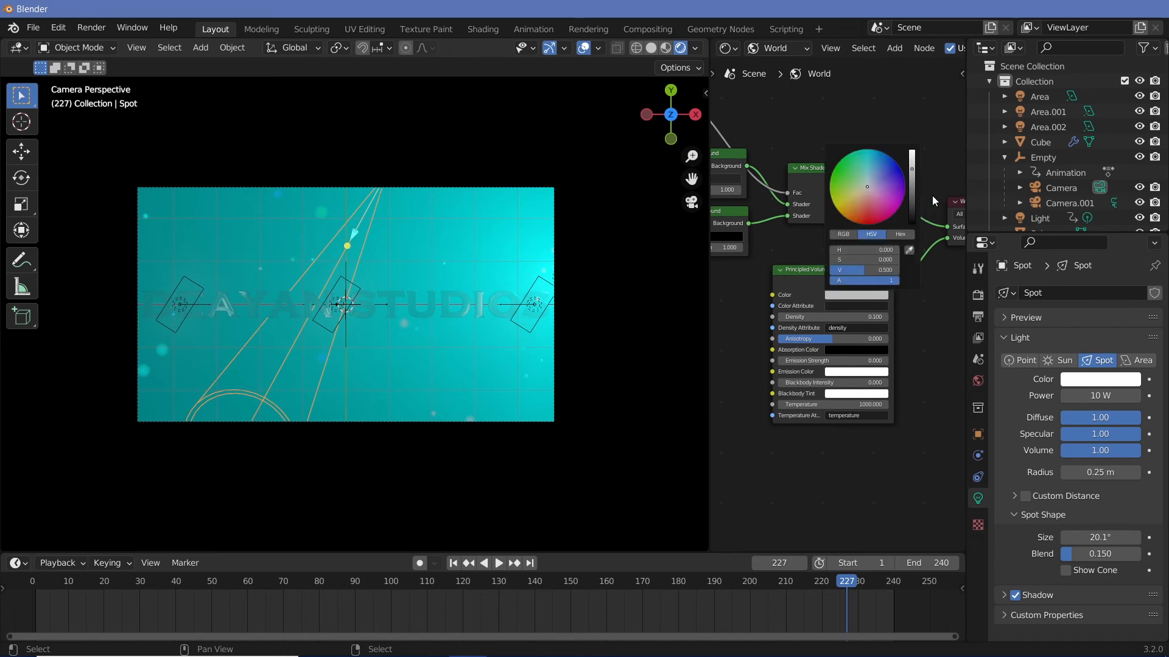
left_click_drag(911, 210, 911, 218)
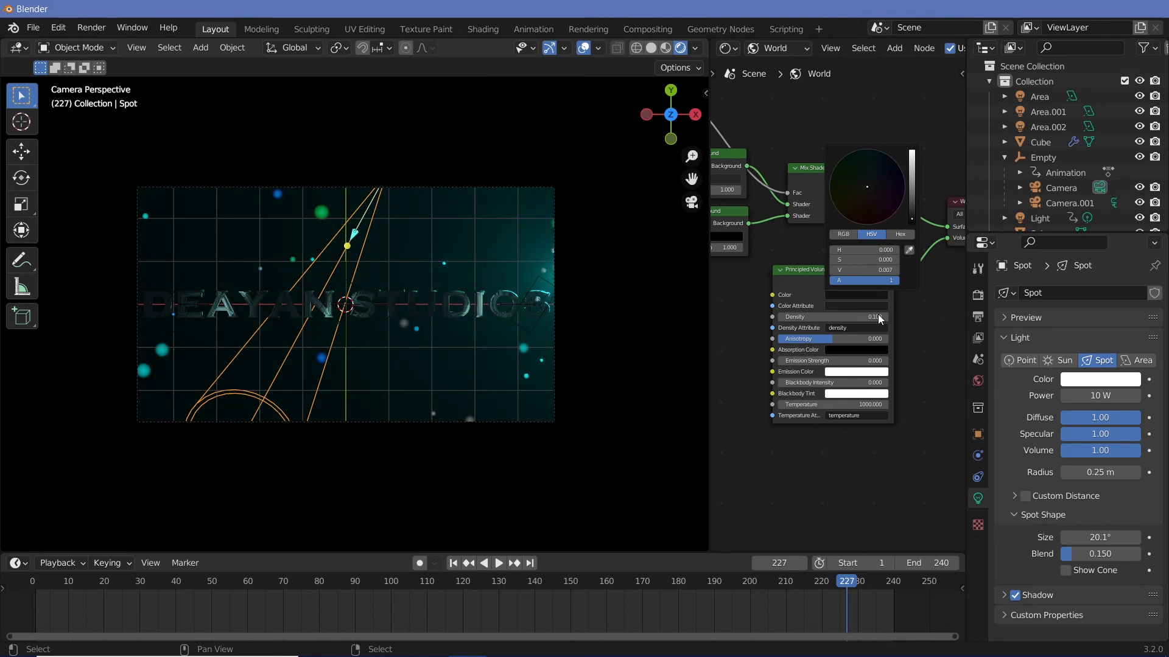
left_click(868, 296)
left_click_drag(915, 218, 912, 221)
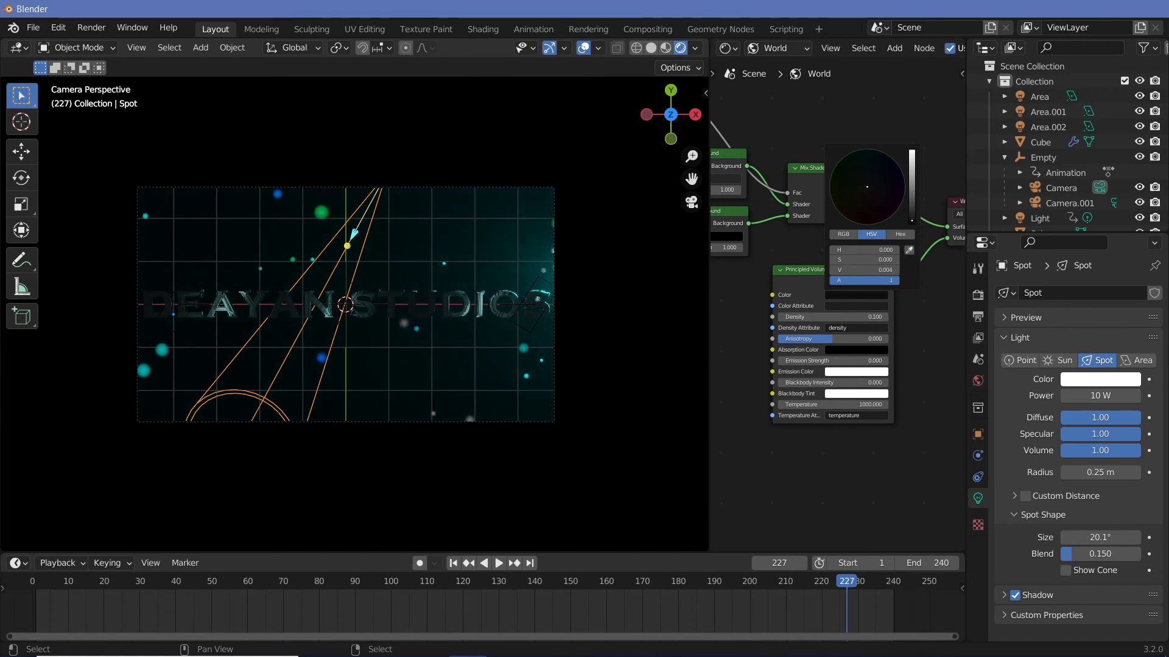
- Reselect the spot light, set its power to 500000 W and its color to light cyan
left_click(353, 249)
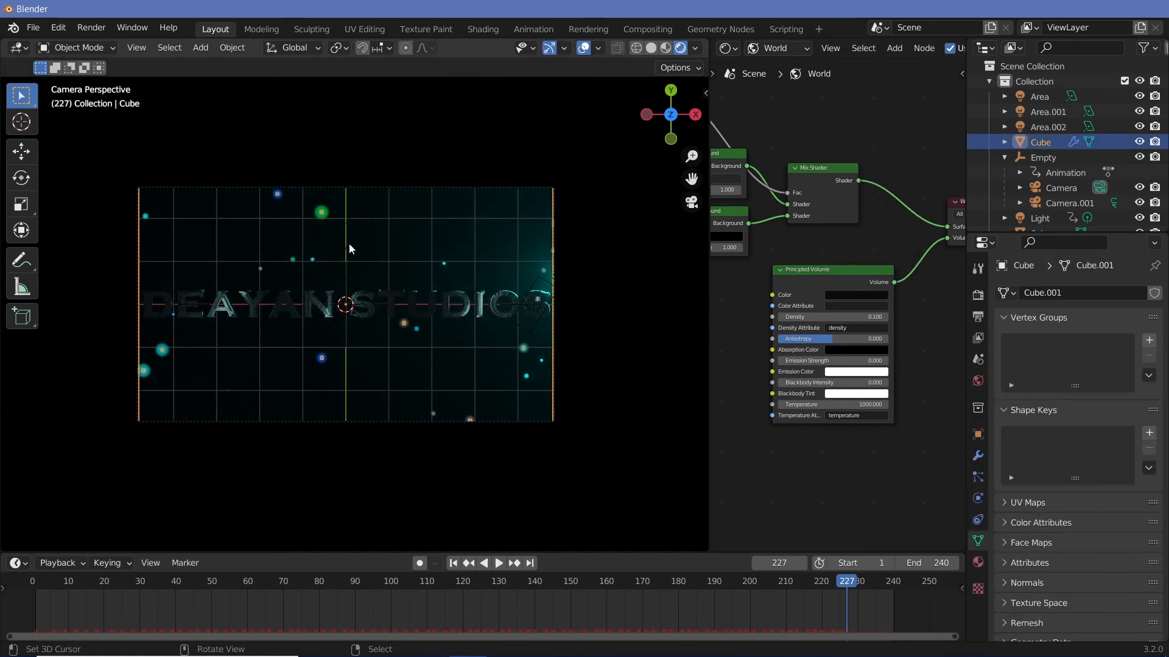
left_click(367, 209)
left_click(368, 210)
left_click(367, 210)
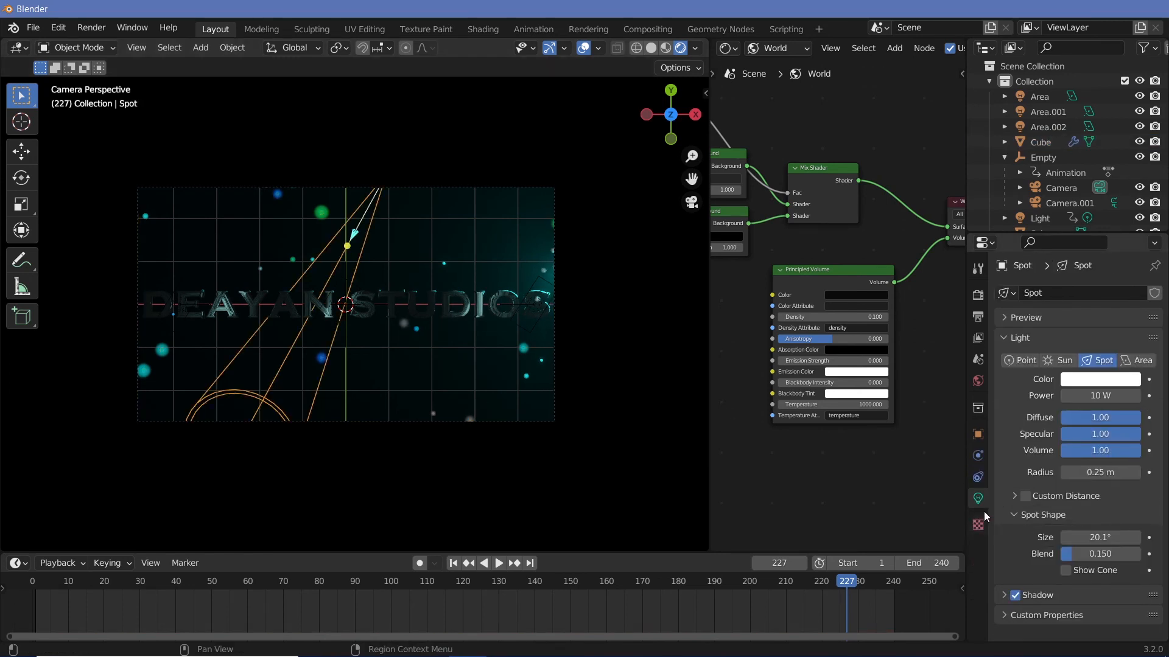
left_click_drag(1095, 396, 1138, 395)
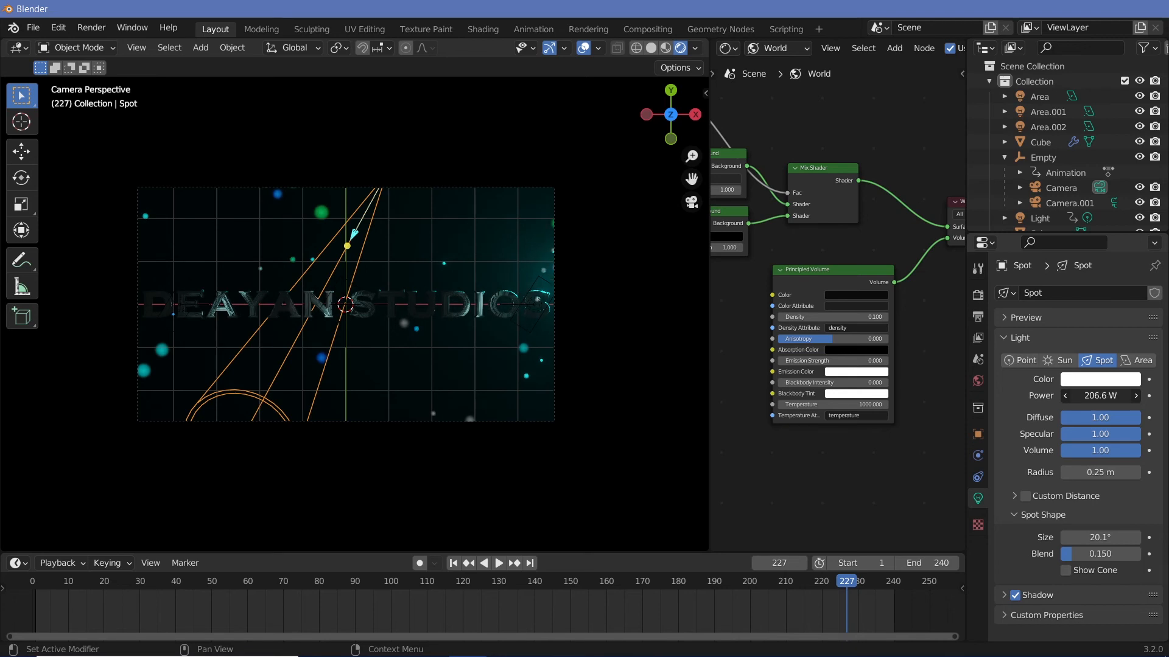
left_click(1092, 392)
type("10")
type("MW")
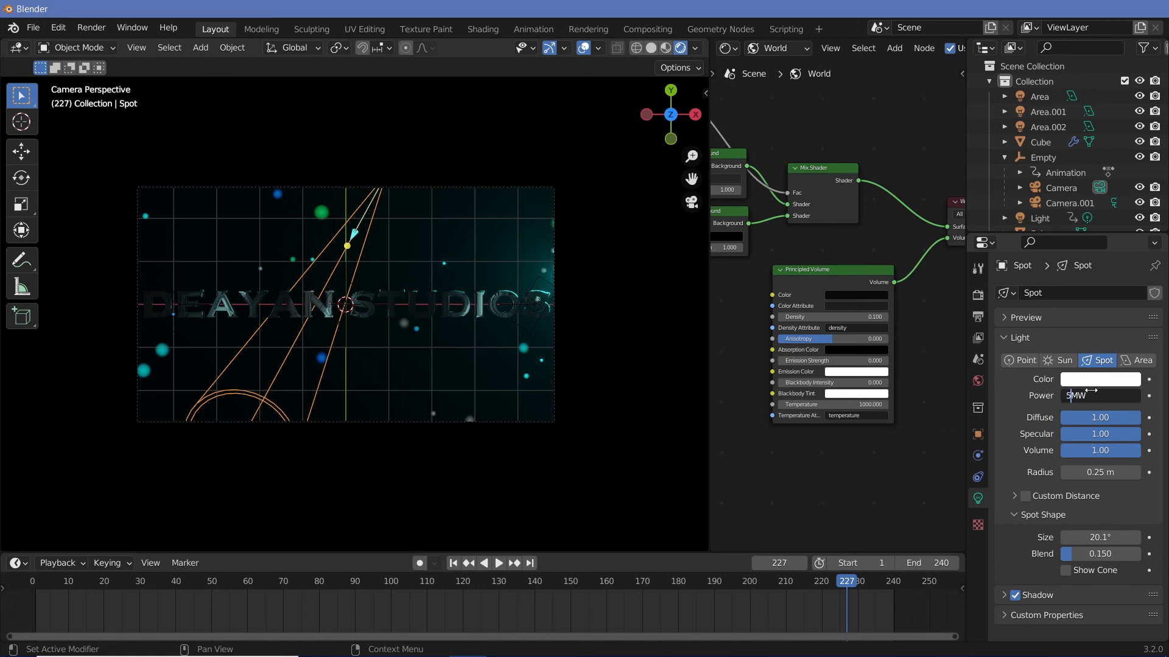
key("Return")
left_click(1075, 396)
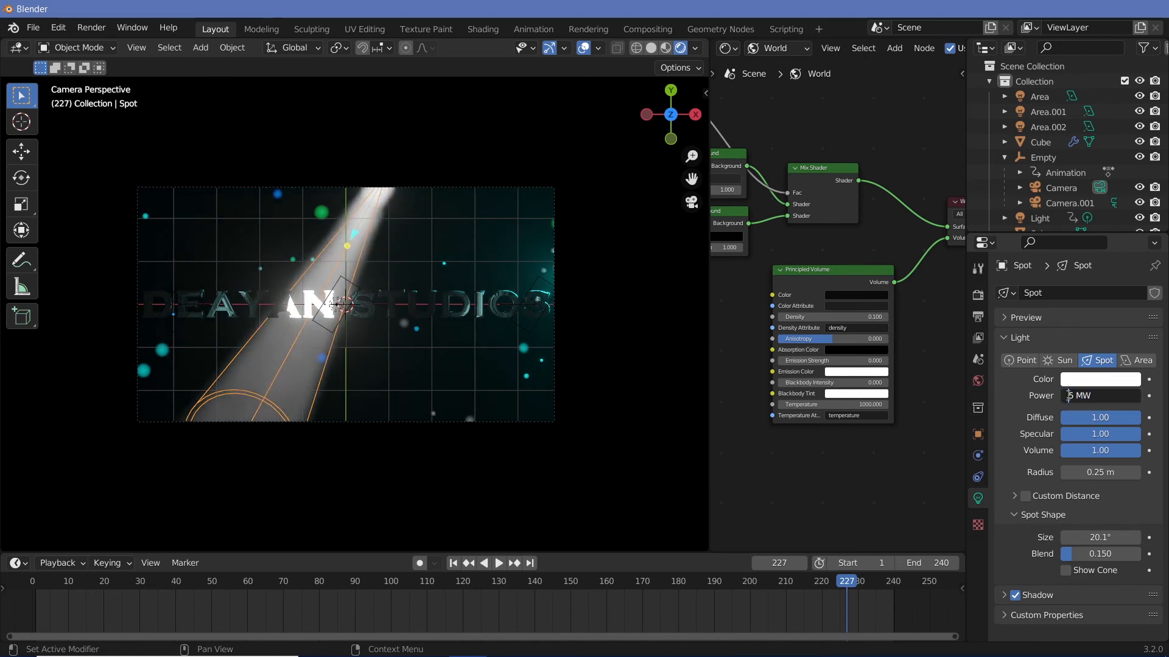
key("Return")
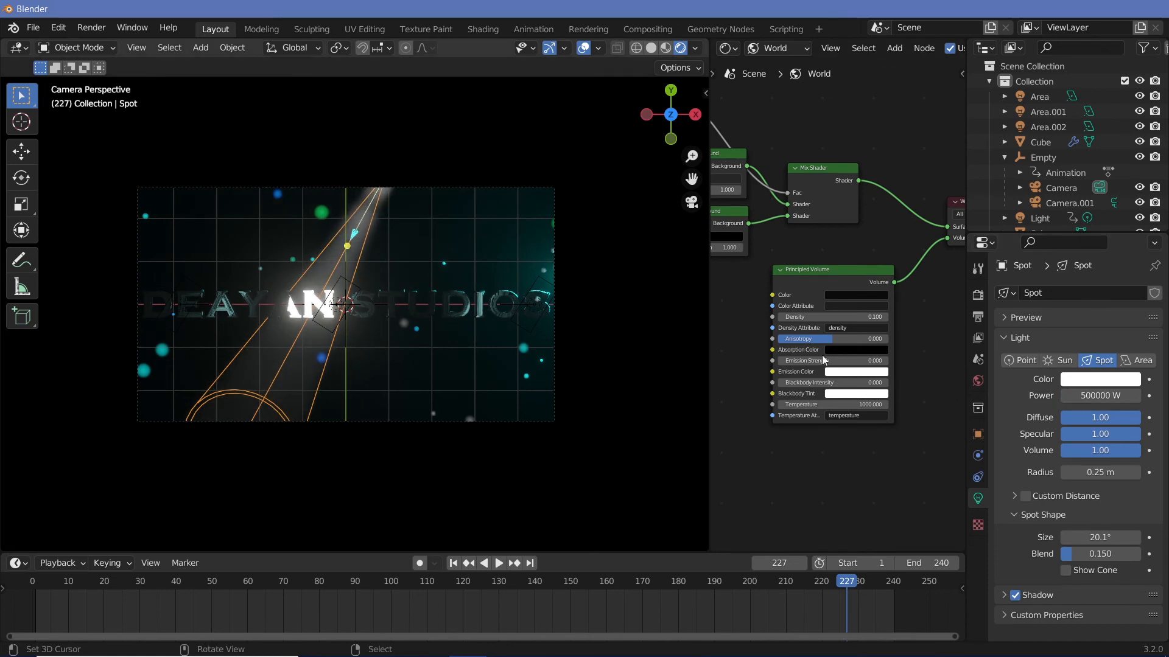
left_click(1079, 380)
left_click(1061, 206)
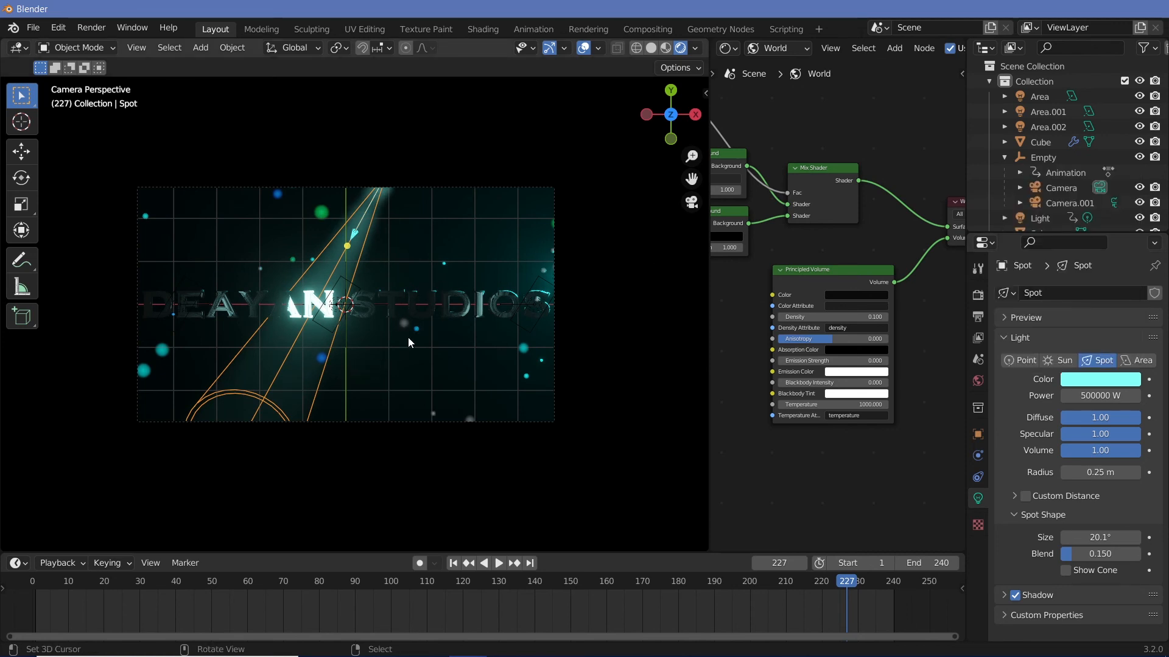
- Rotate the spot light freely so its beam slants more widely across the "AYAN" letters of the title
key("r")
key("r")
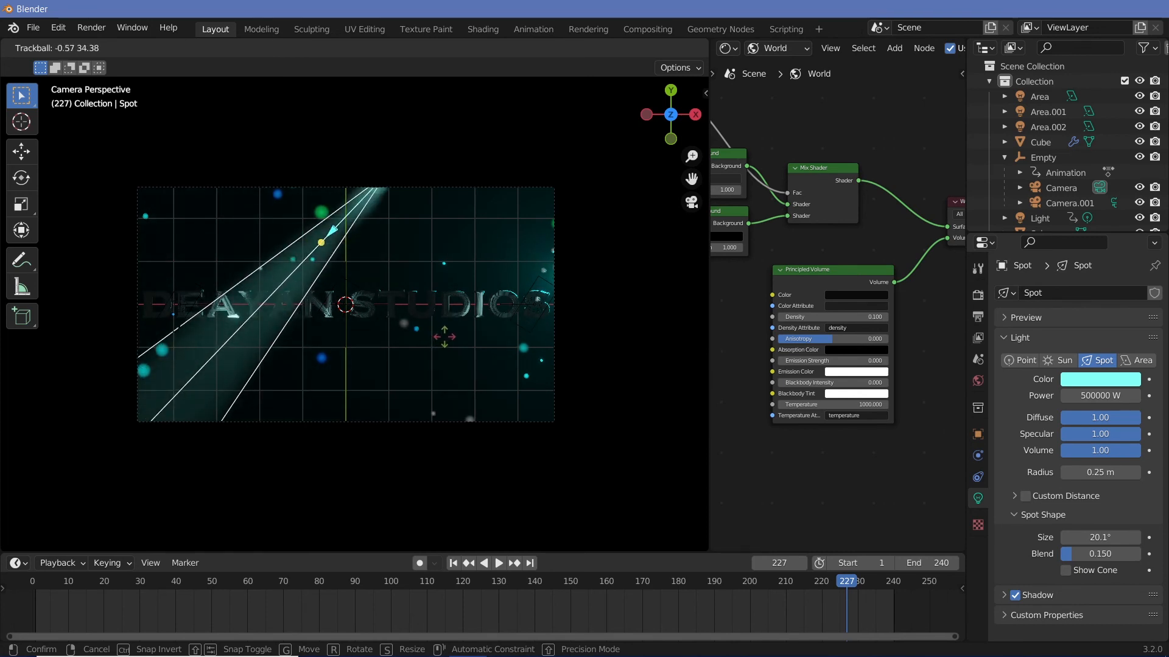
left_click(445, 337)
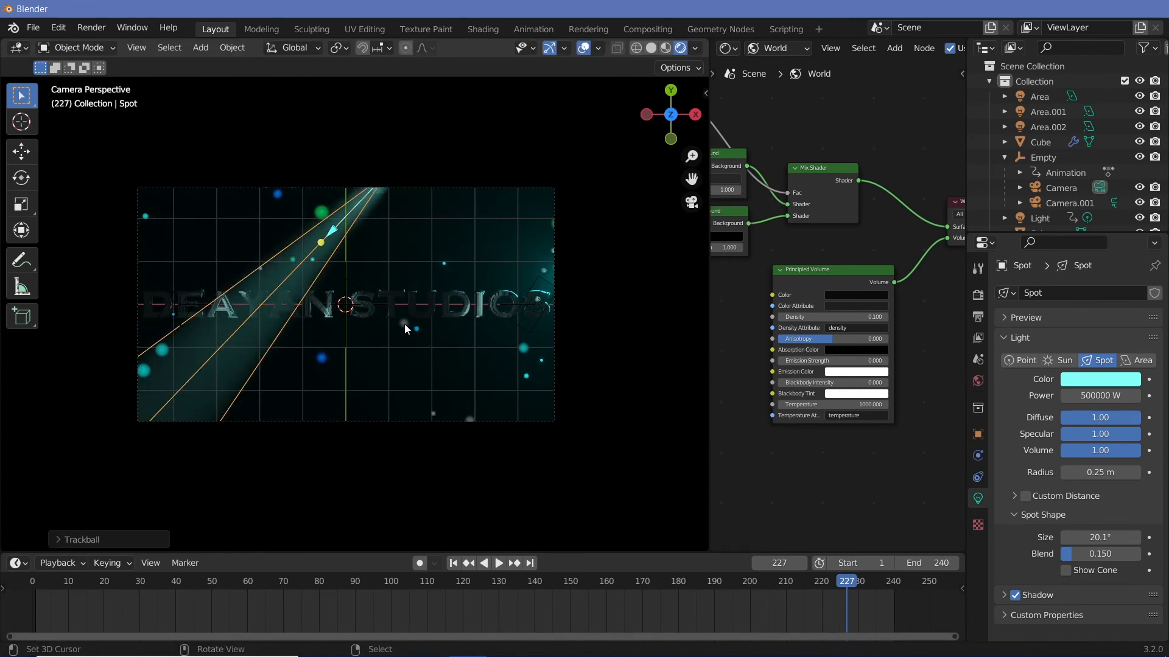
key("r")
key("r")
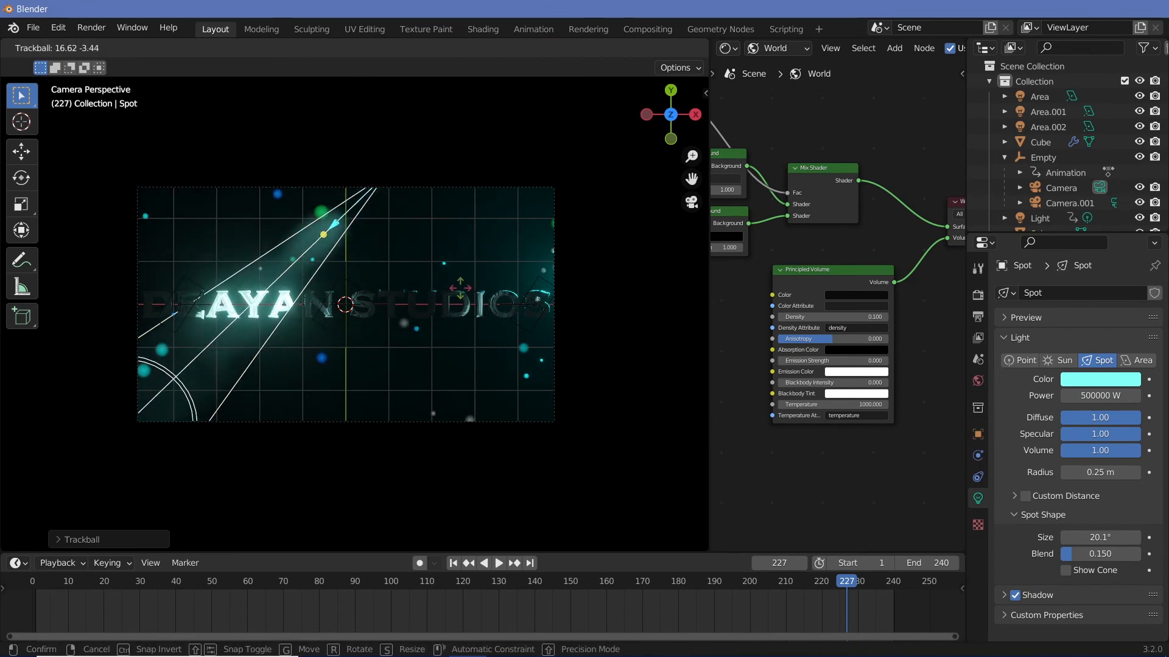
left_click(462, 308)
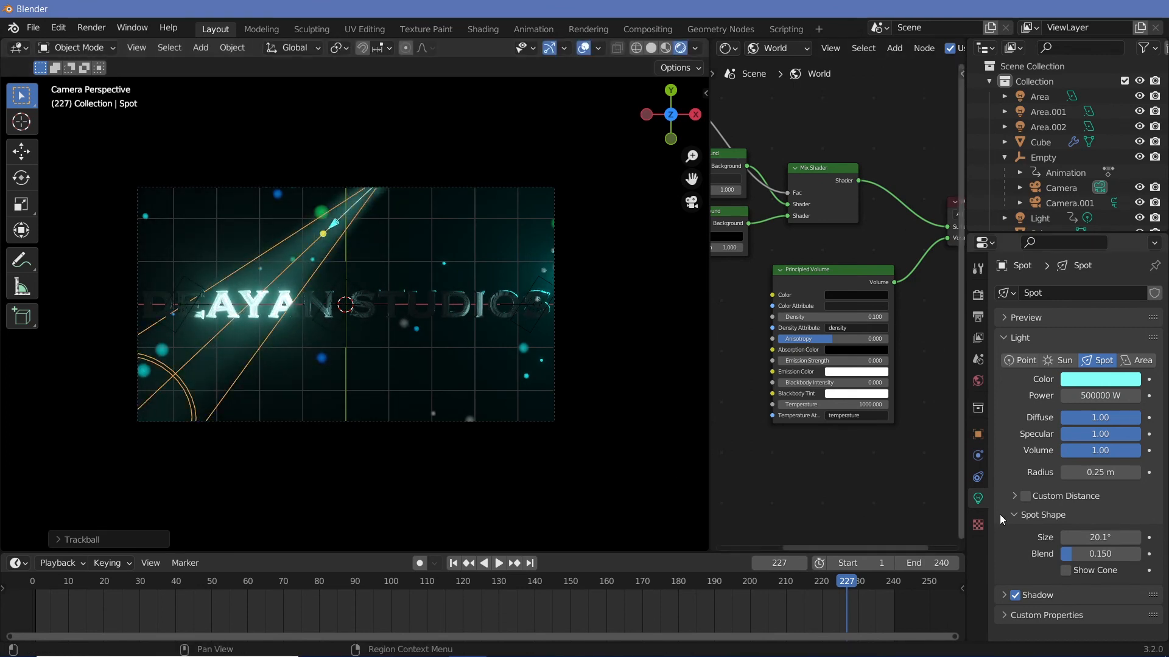
- Reduce the spot light's diffuse and specular contributions to 0.01 each
left_click_drag(1109, 434, 1029, 433)
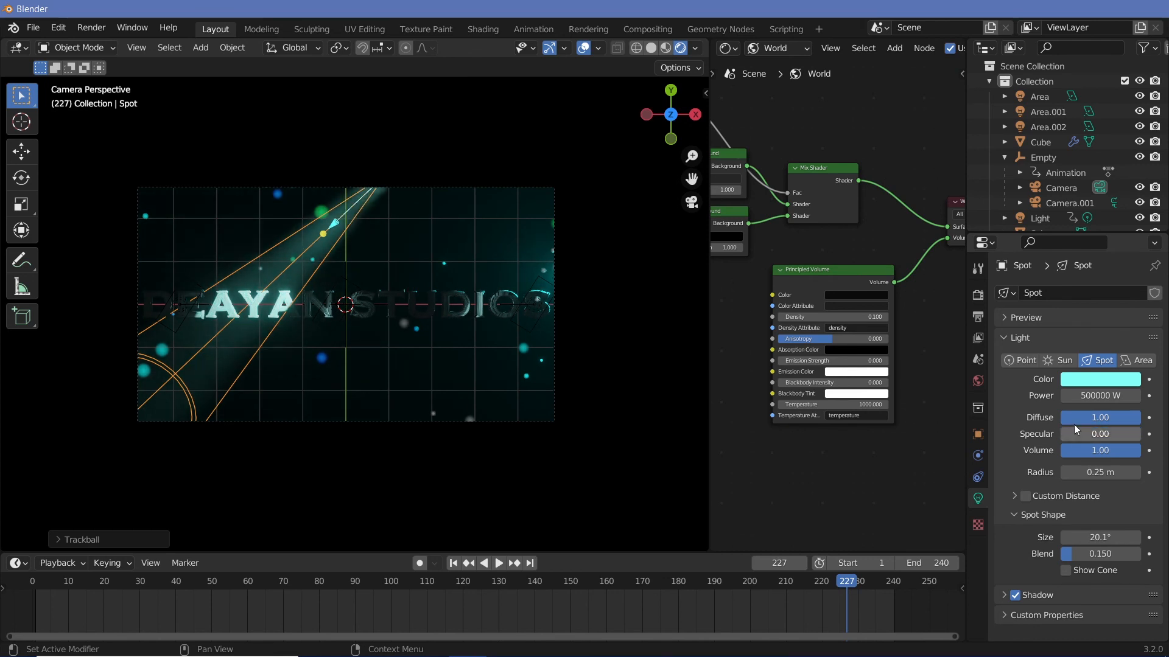
left_click_drag(1109, 417, 1035, 418)
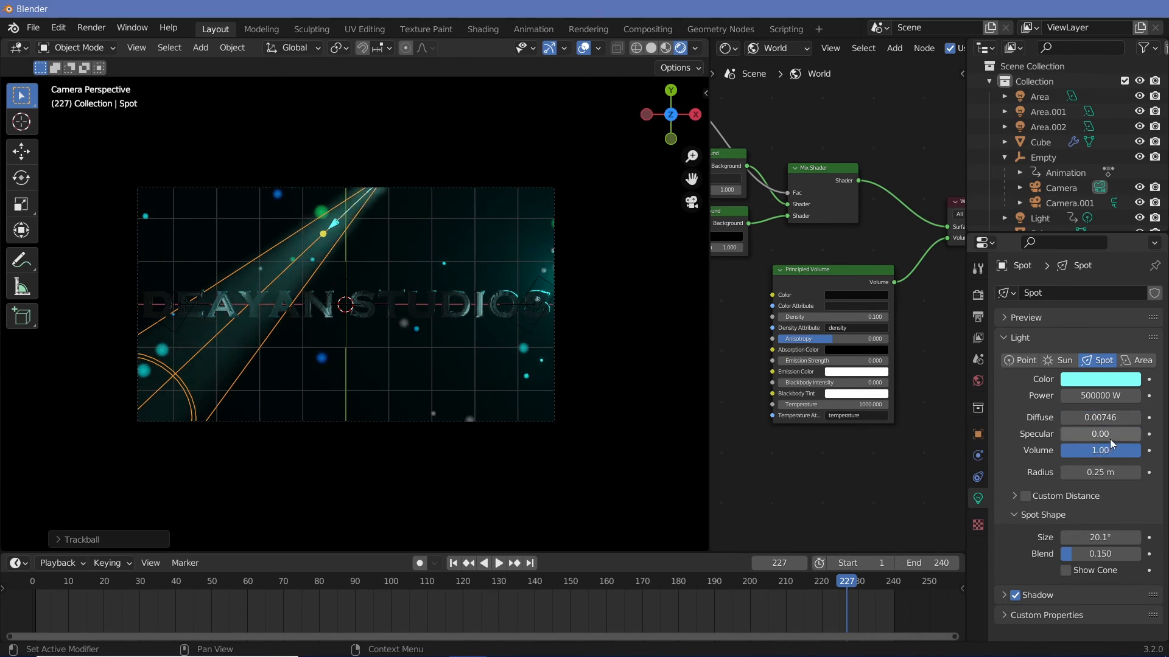
left_click(1139, 434)
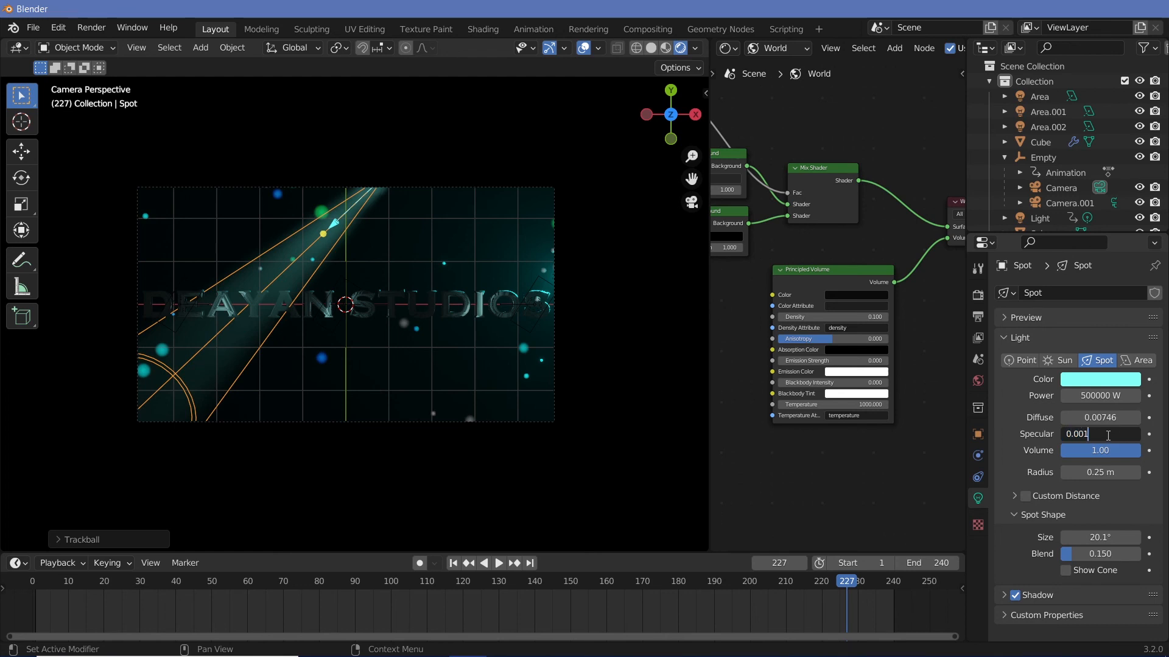
key("Return")
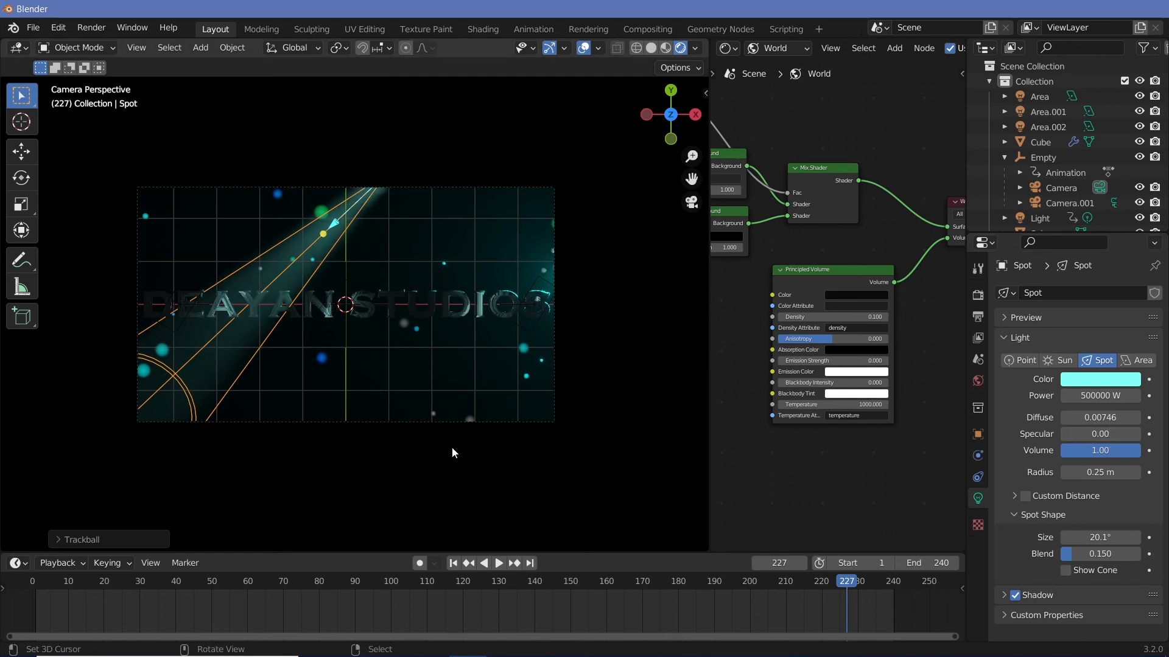
left_click(1104, 418)
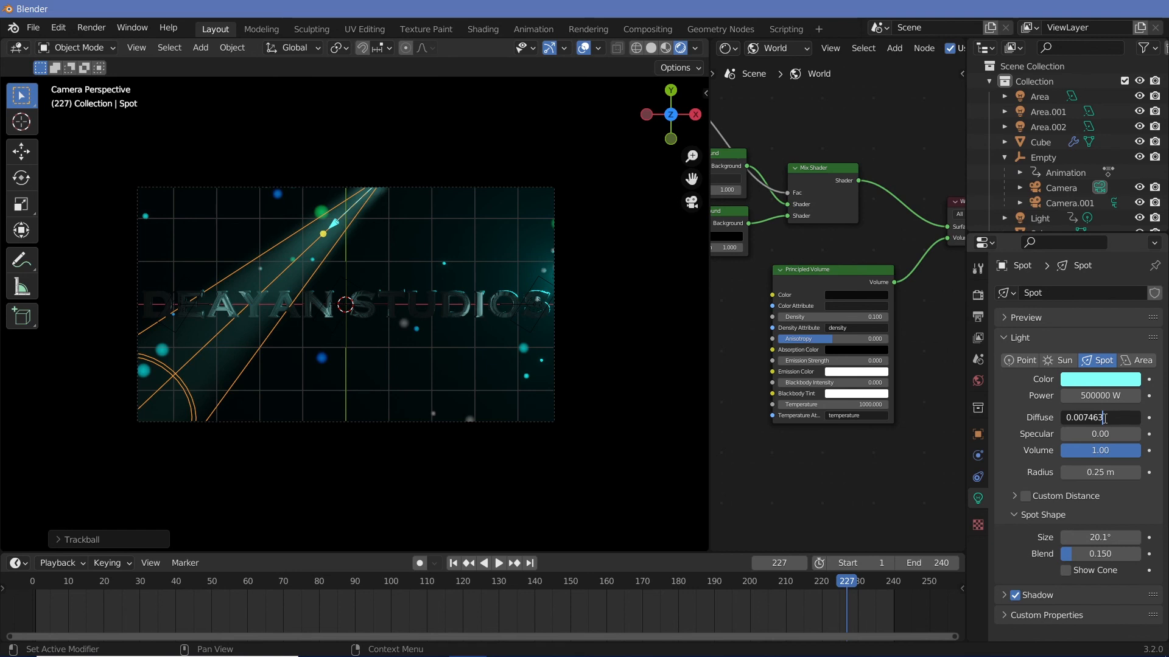
type("1")
key("Return")
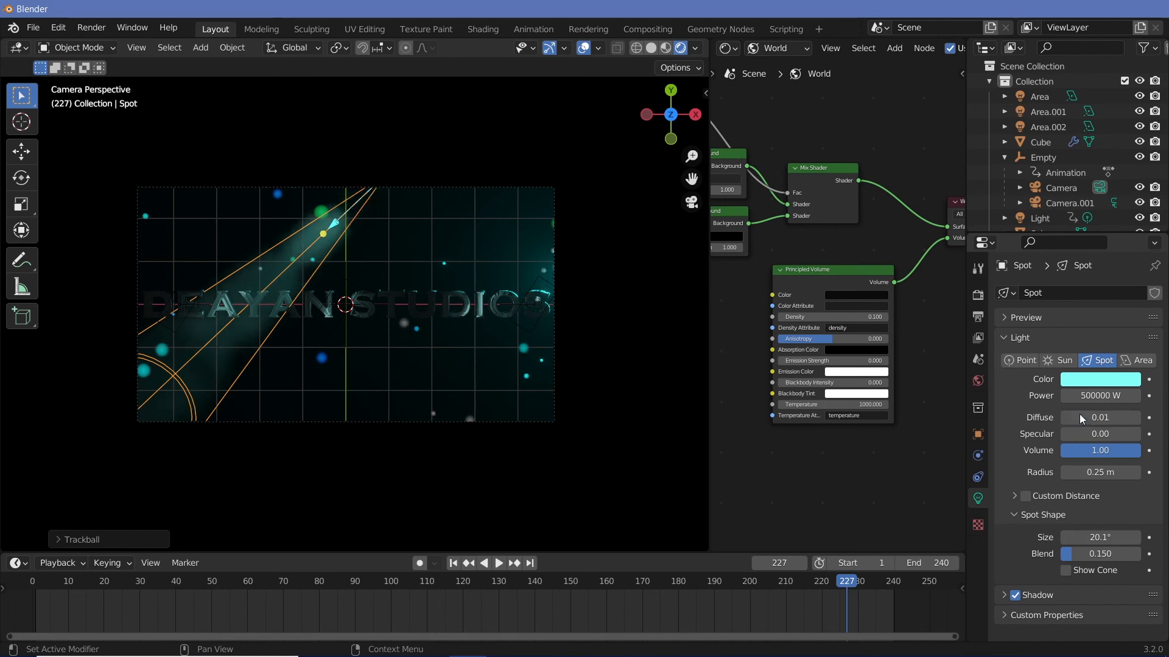
left_click(1083, 431)
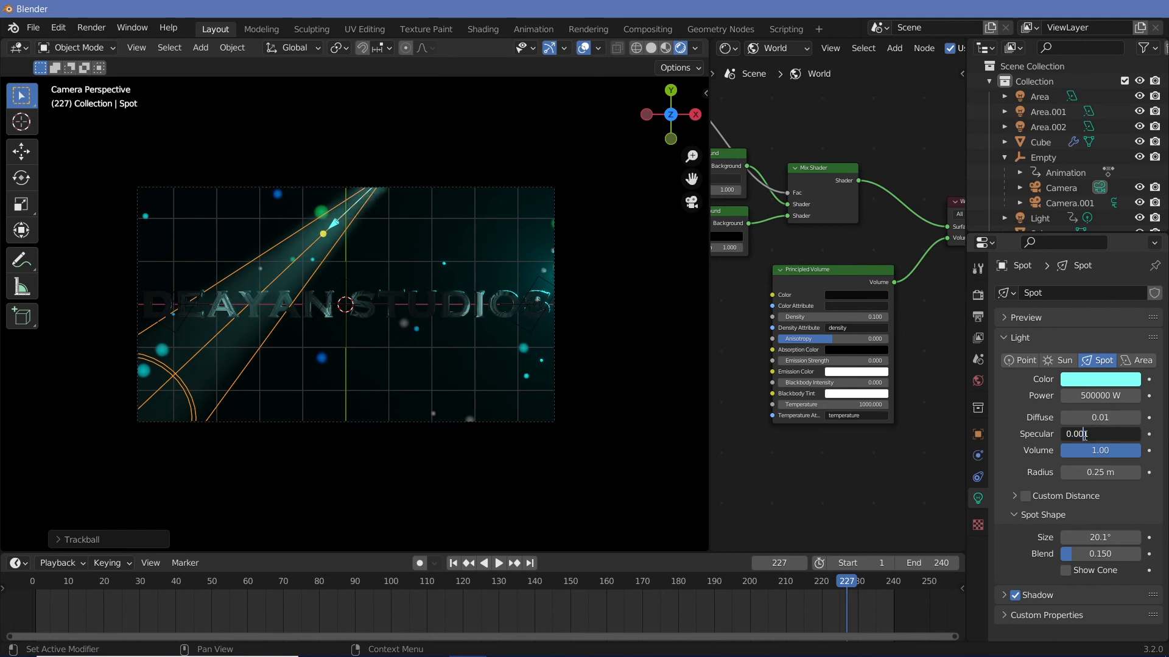
type("1")
key("Return")
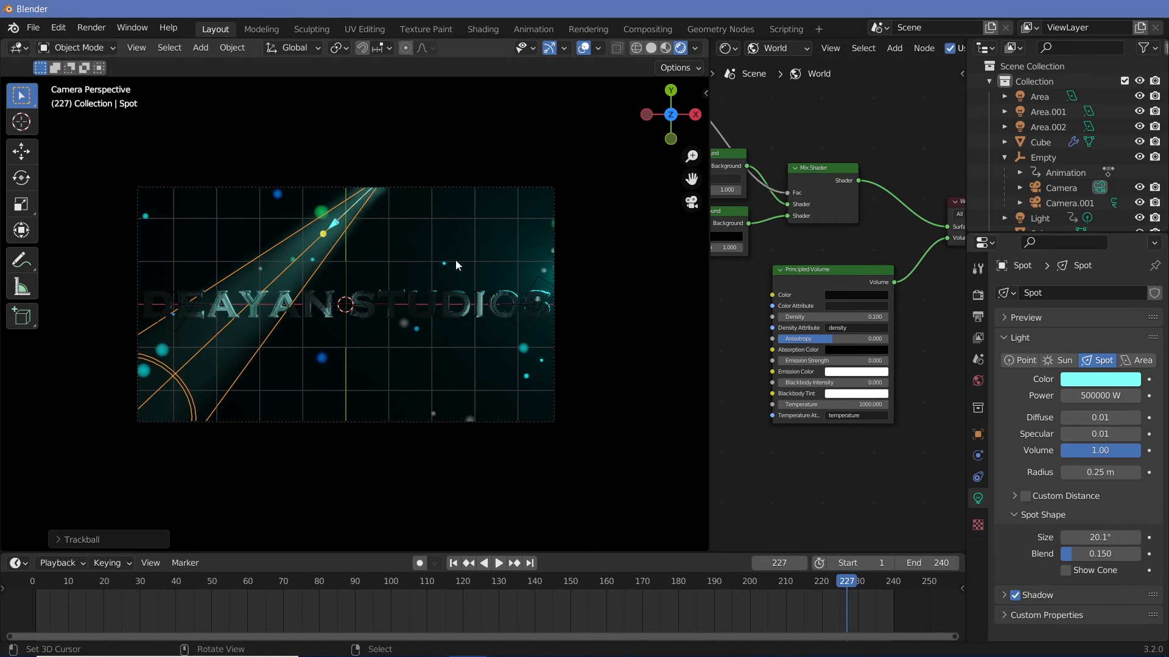
- Shift the spot light slightly right and up in the camera view and raise its spot blend to 1.0
key("g")
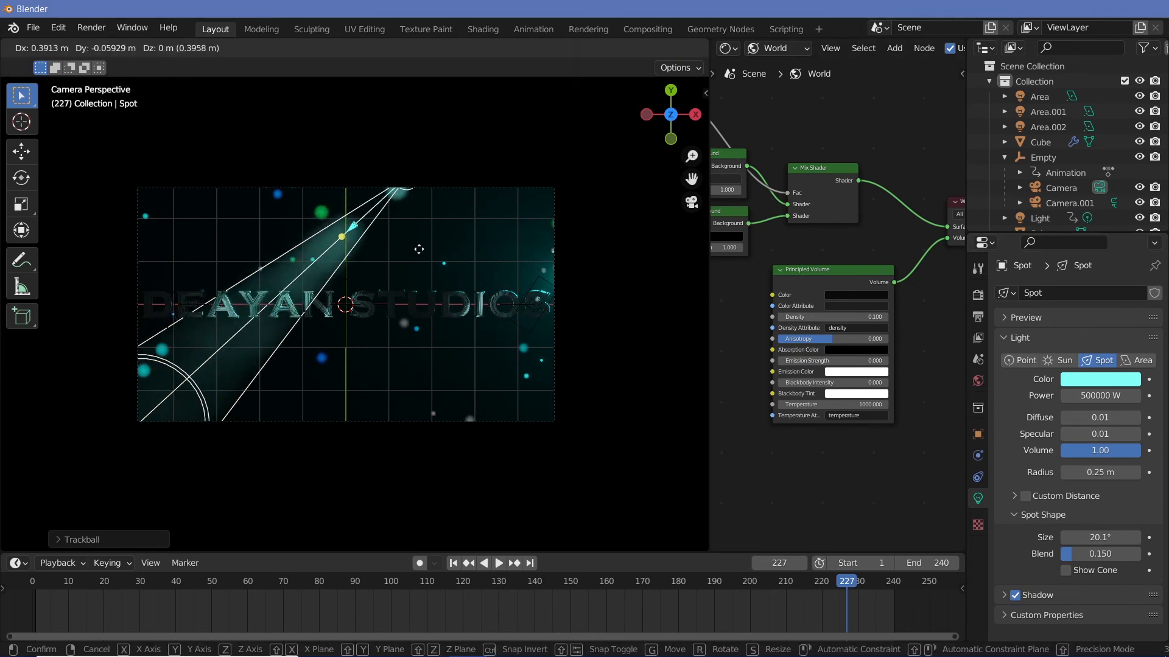
left_click(428, 242)
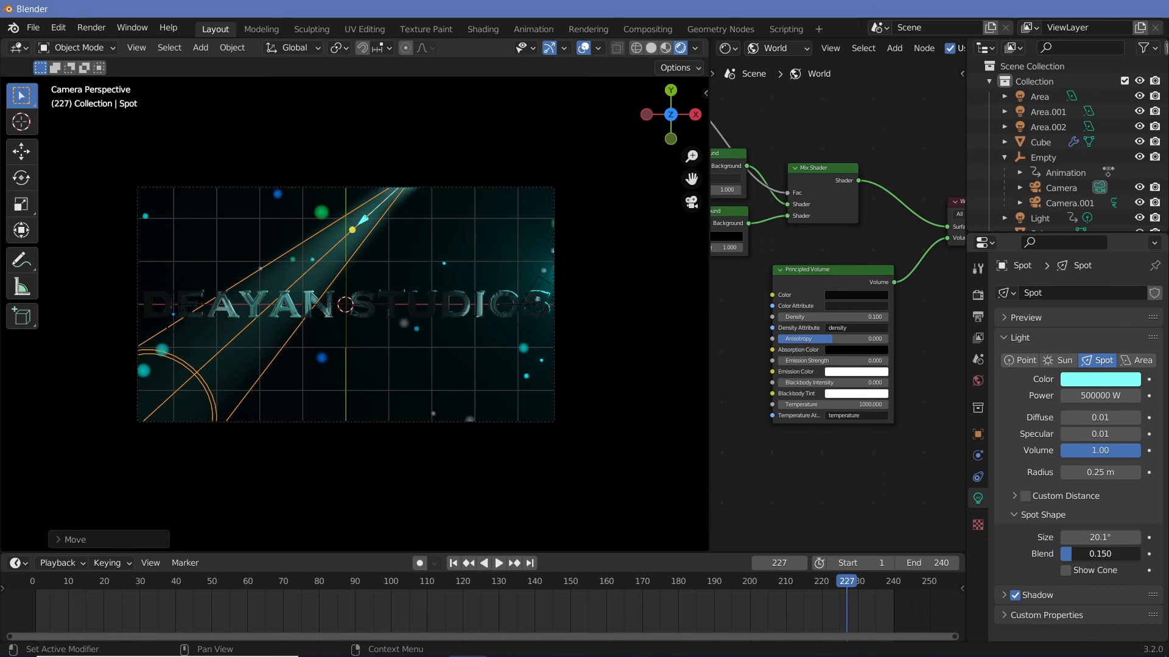
left_click_drag(1072, 554, 1140, 554)
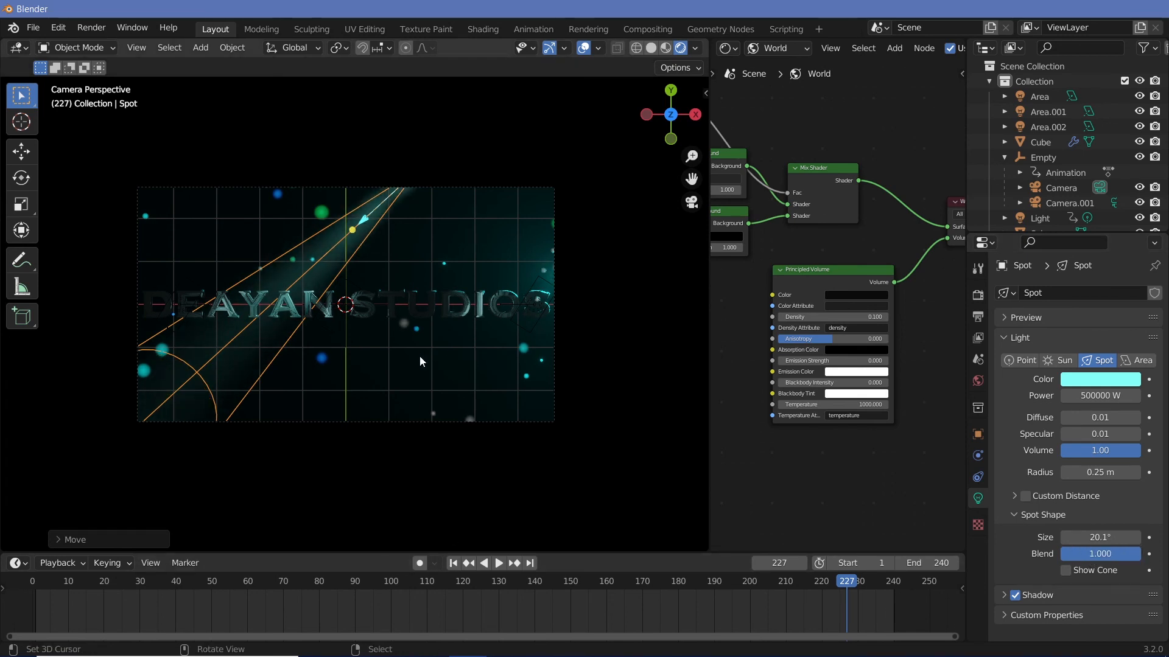
- Hide the viewport overlays, play the animation from the start and scrub back to frame 136 to examine the light beam
left_click_drag(827, 582, 43, 587)
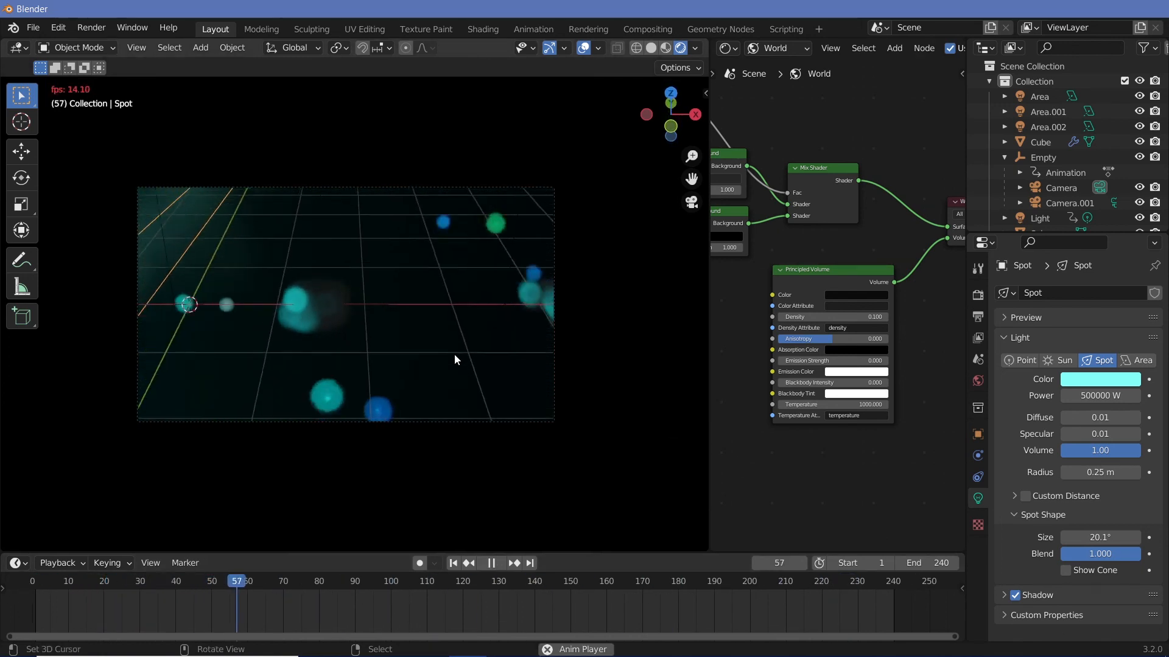
key("space")
left_click(583, 49)
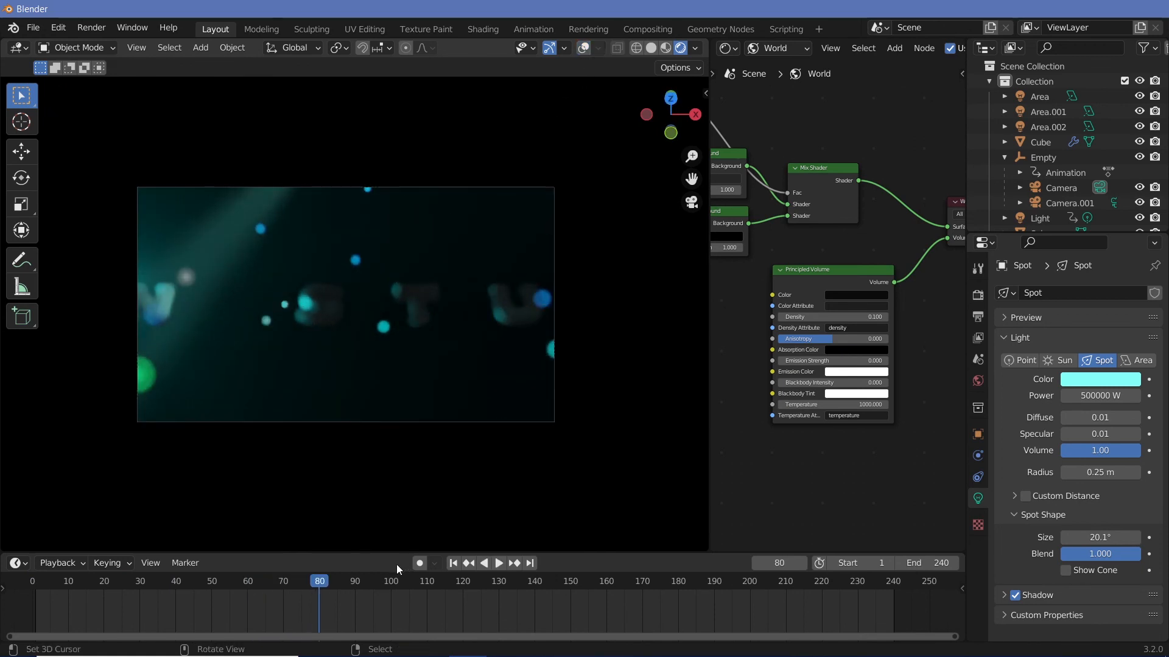
left_click_drag(301, 586, 32, 603)
key("space")
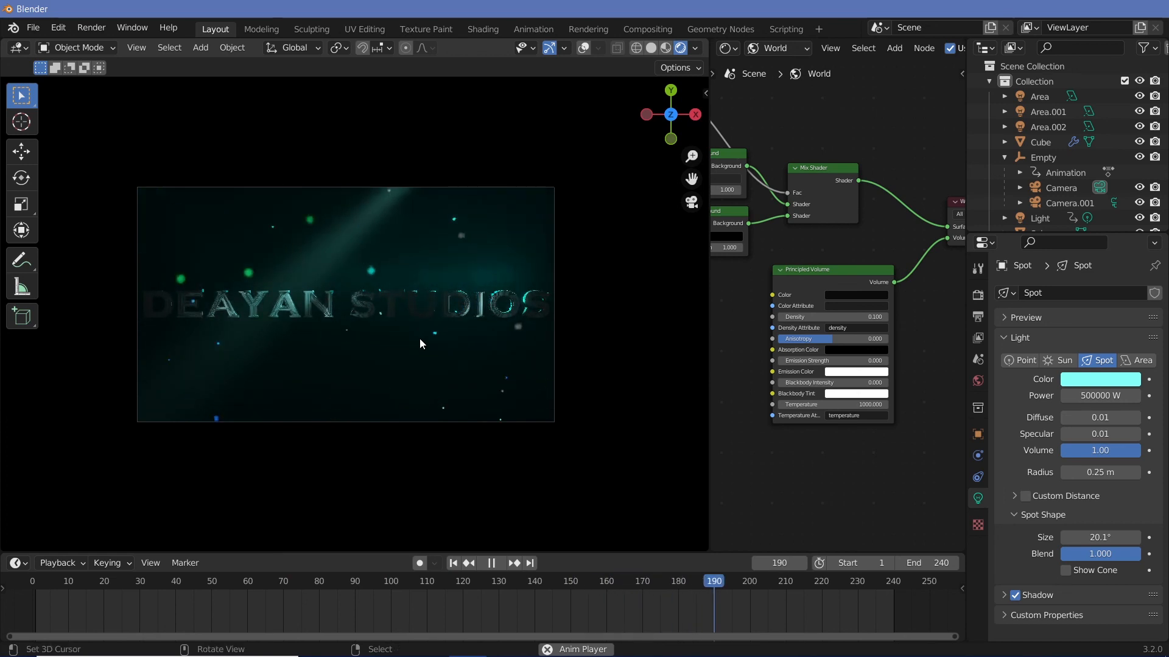
key("space")
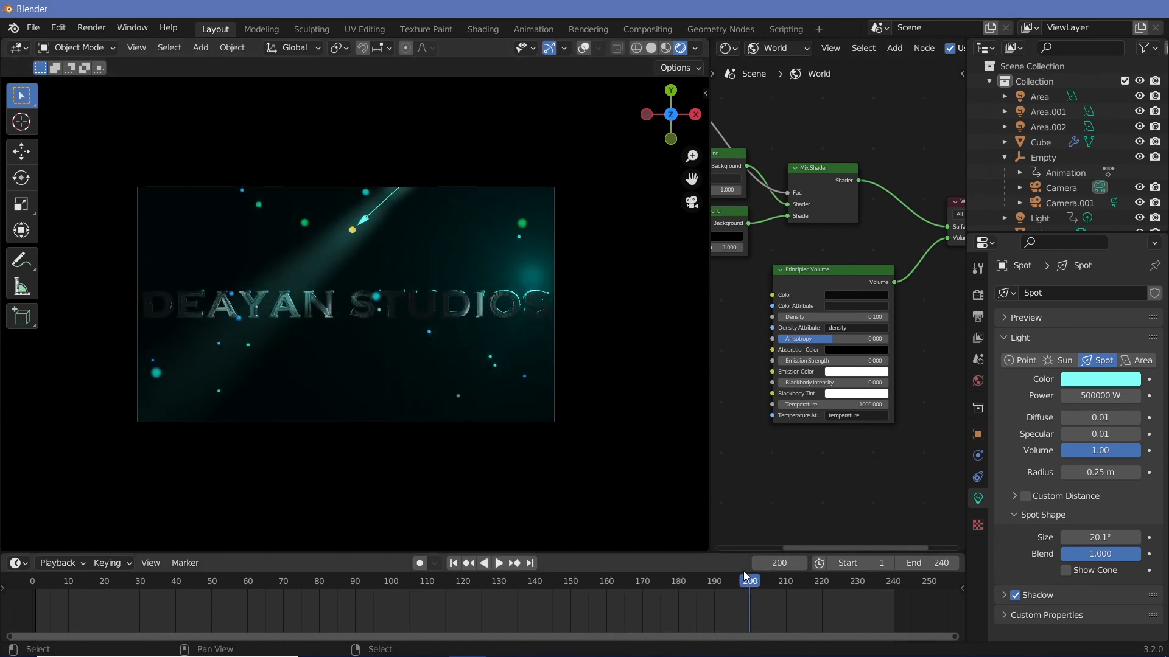
left_click_drag(629, 597, 521, 597)
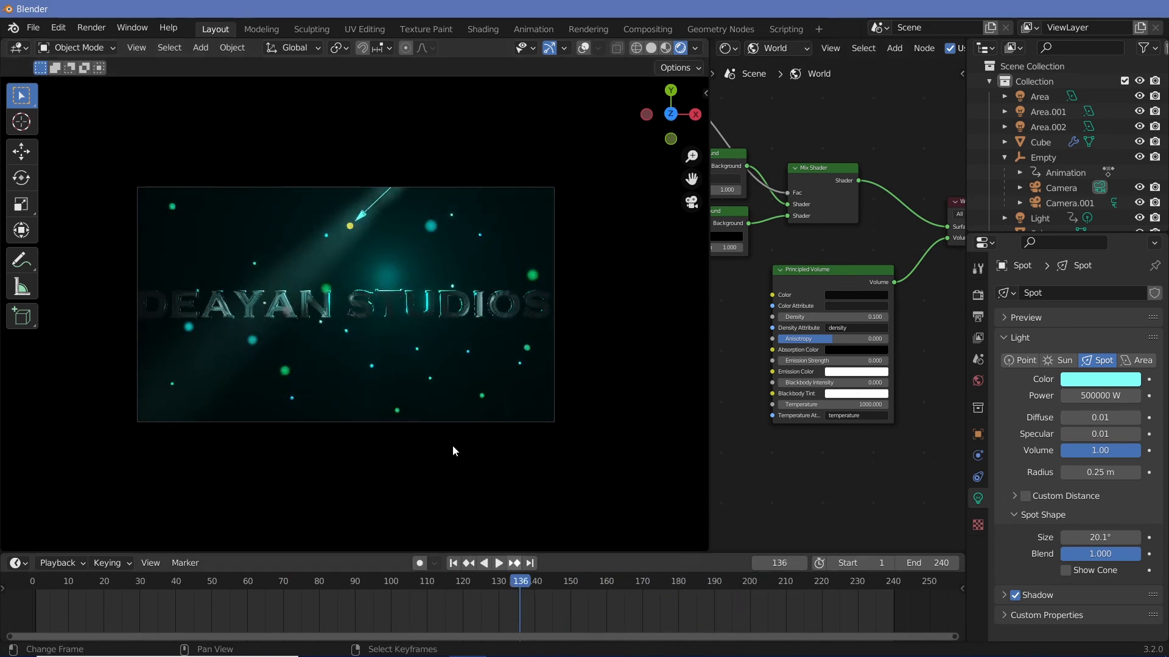
- Play and scrub the animation through to about frame 237 to examine the light beam and particles around the title
key("space")
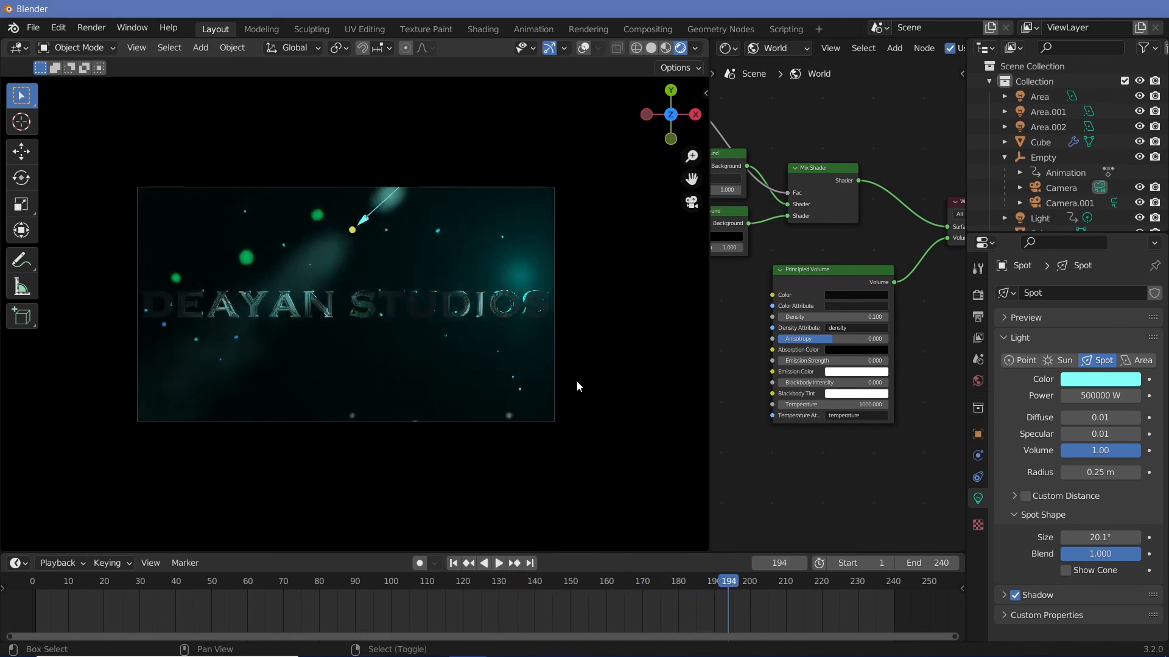
key("space")
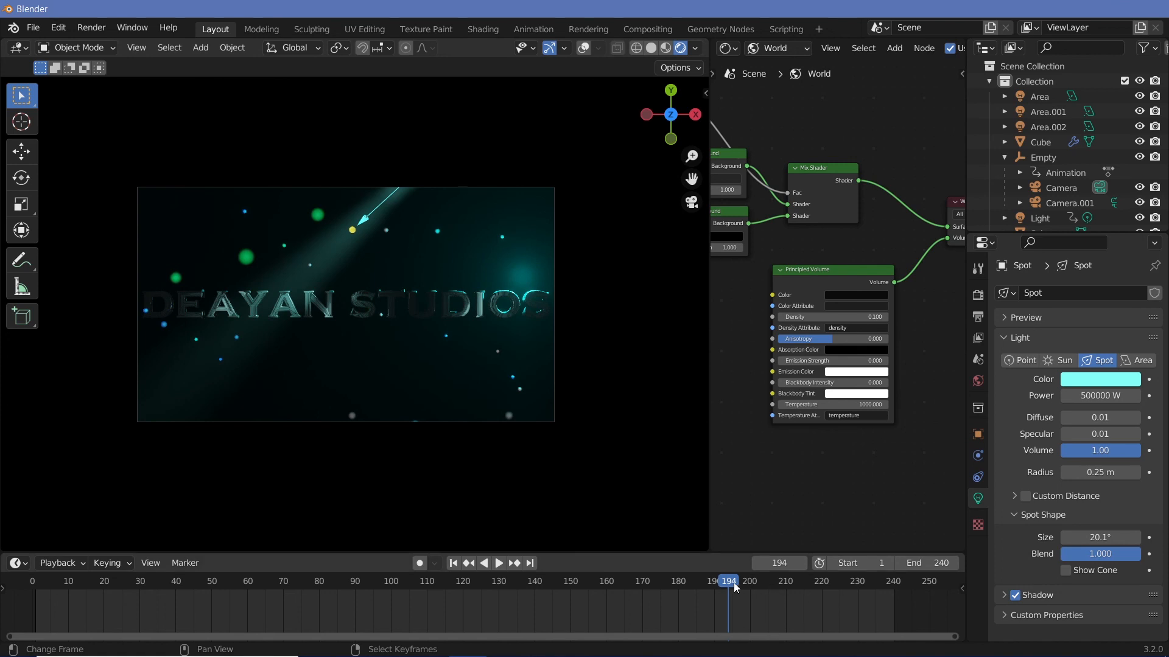
left_click_drag(735, 586, 849, 605)
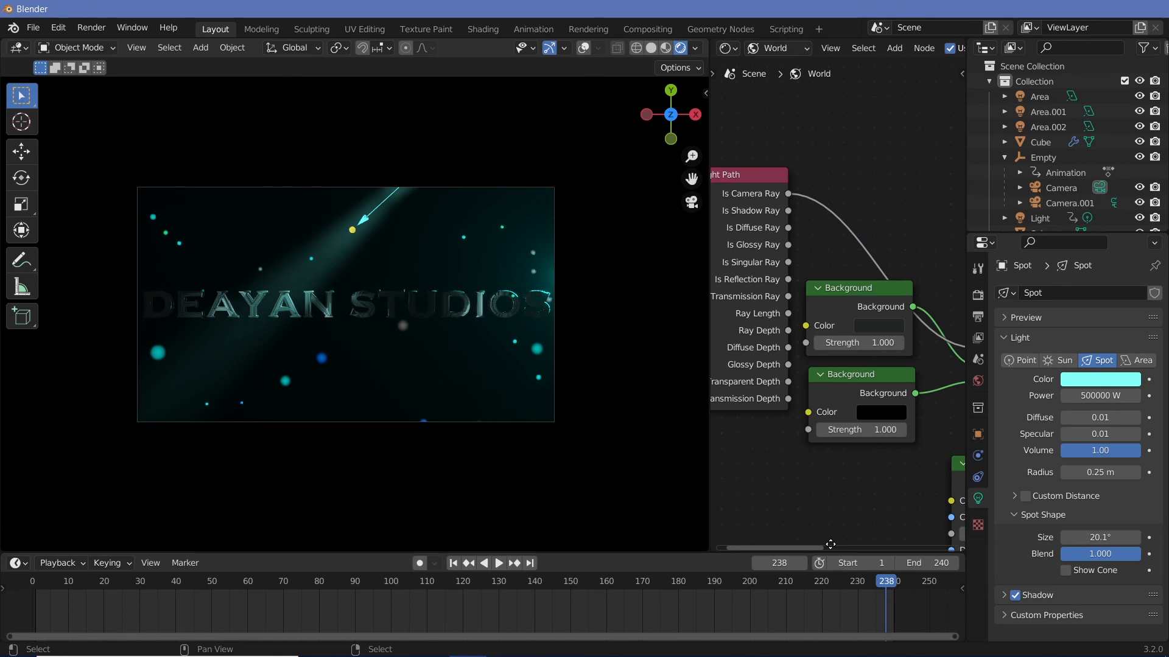
middle_click_drag(822, 534, 605, 344)
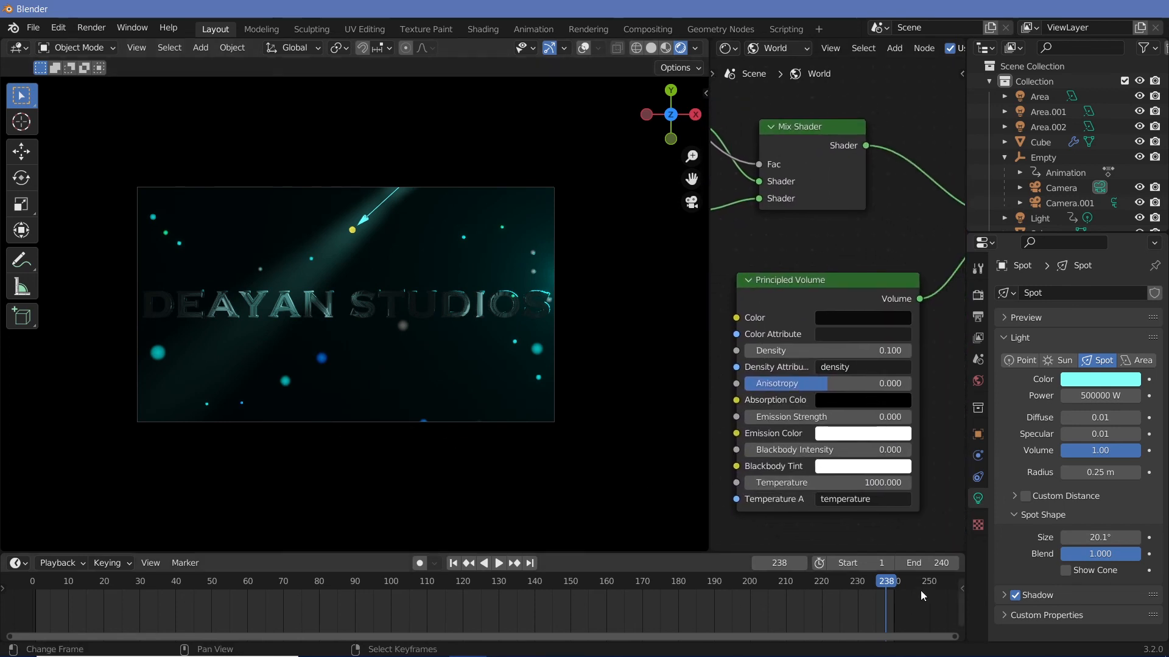
left_click_drag(875, 586, 210, 601)
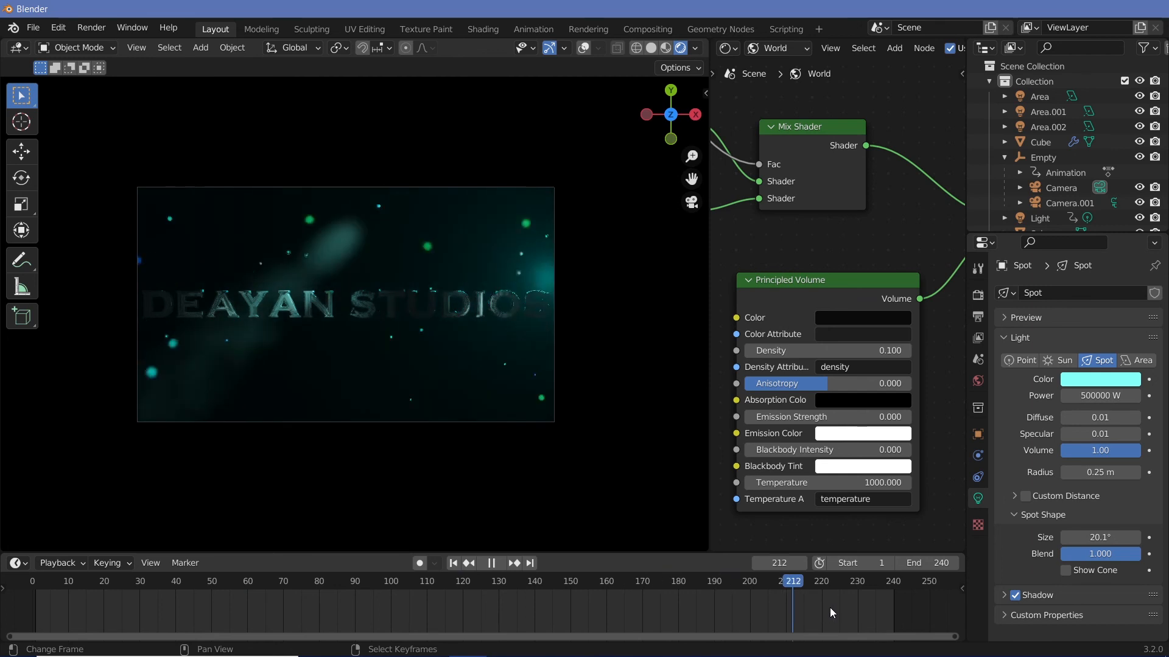
key("space")
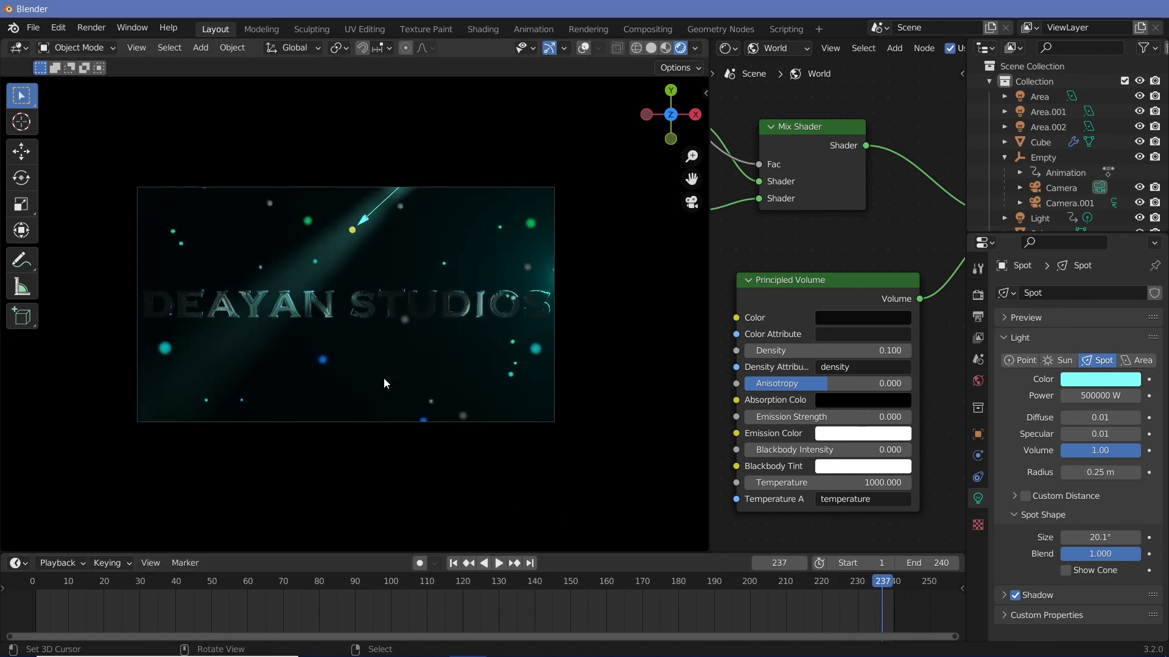
scroll(374, 360, "up", 5)
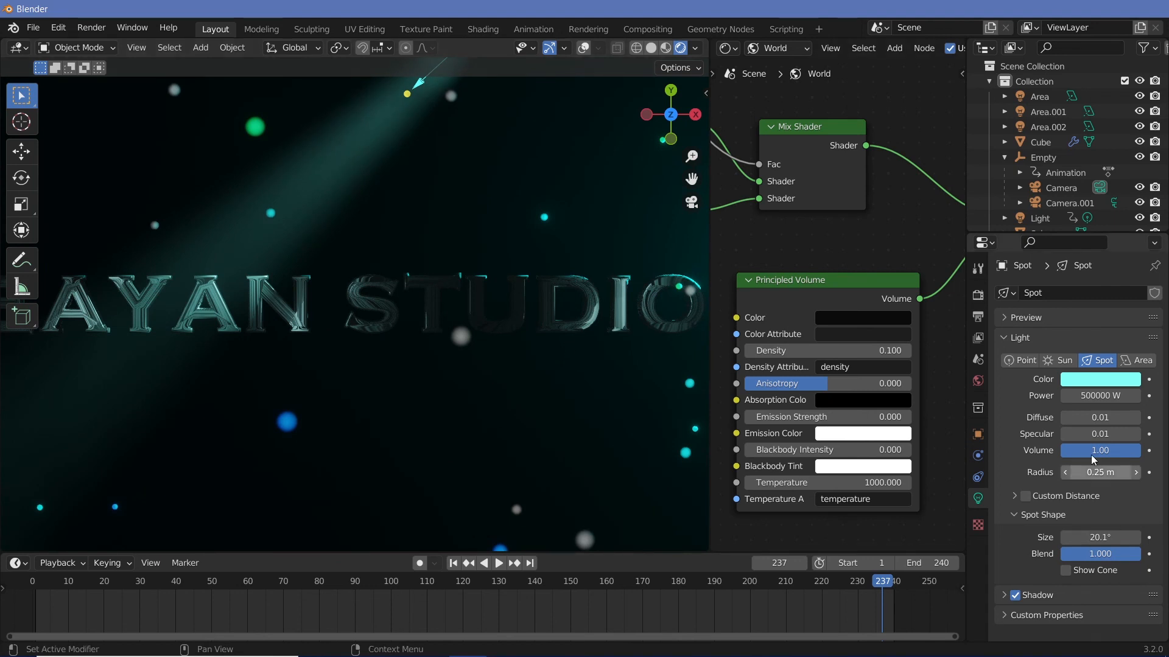
- Set the render output file format to FFmpeg Video with an MPEG-4 encoding container
left_click(979, 316)
scroll(1144, 512, "down", 6)
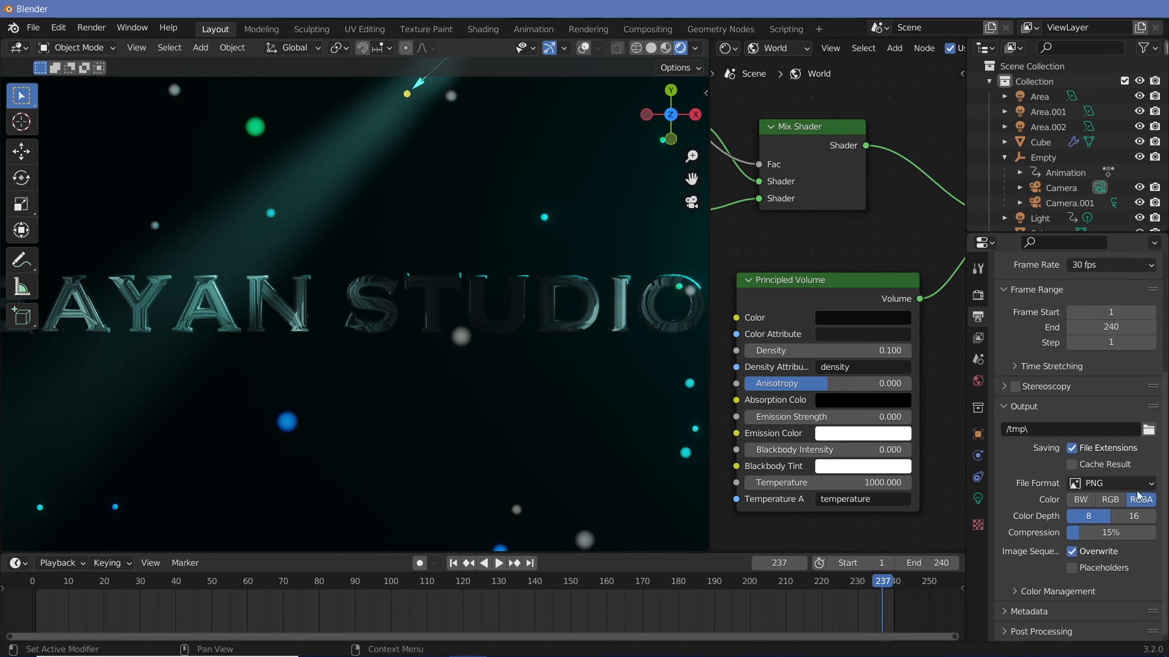
left_click(1142, 482)
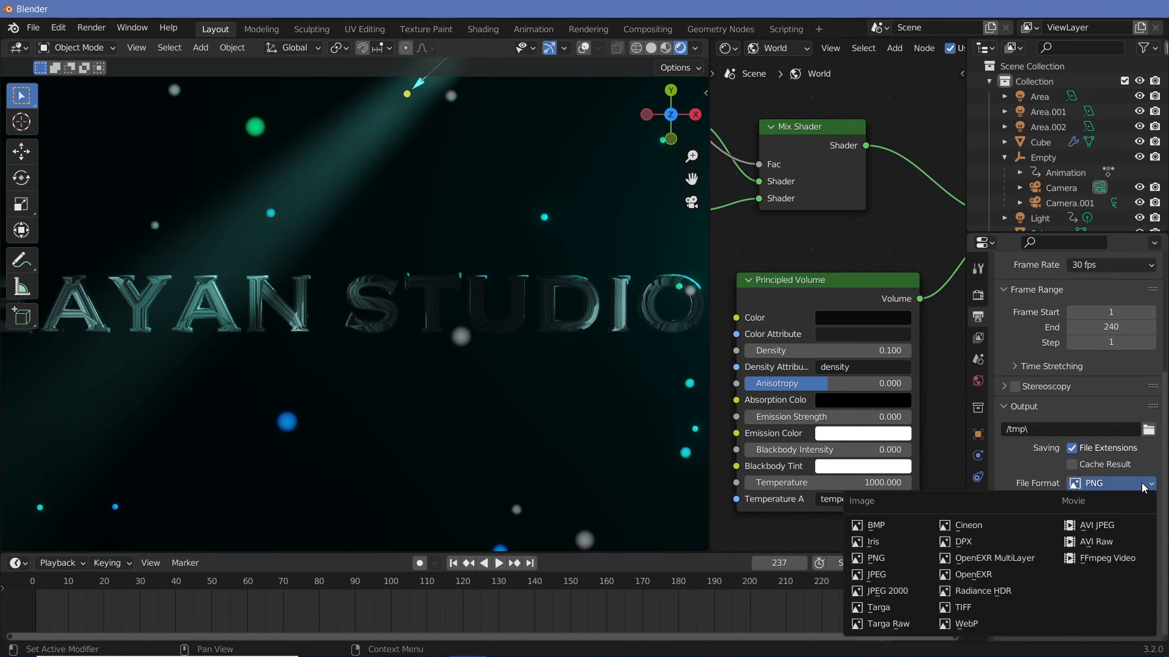
left_click(1103, 565)
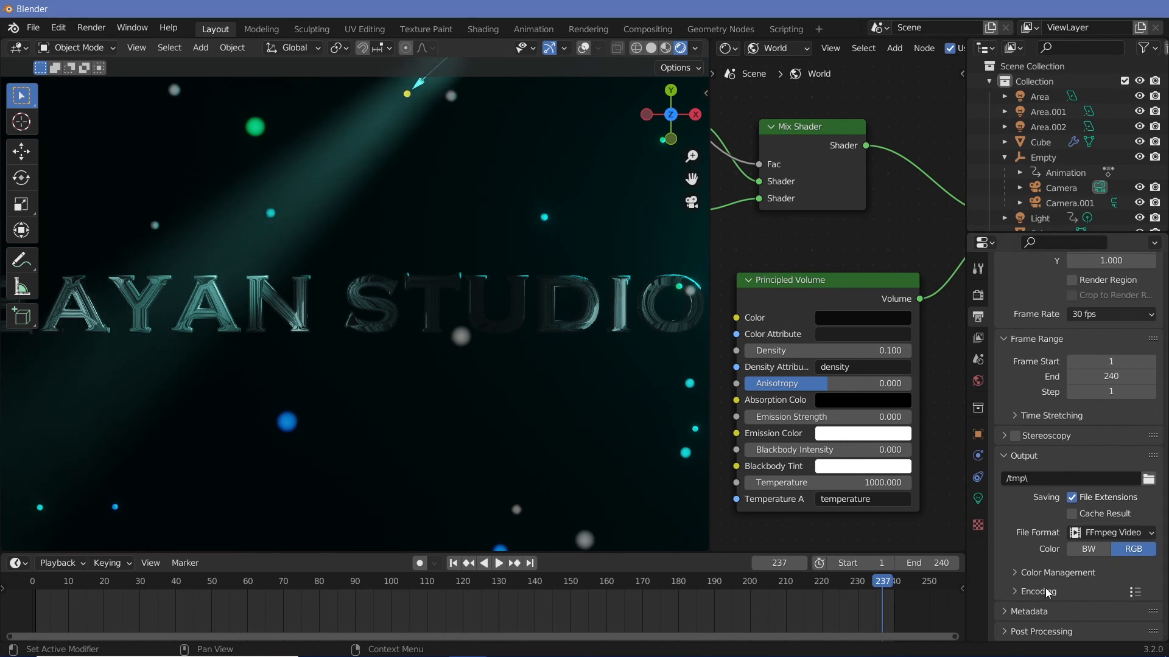
left_click(1028, 591)
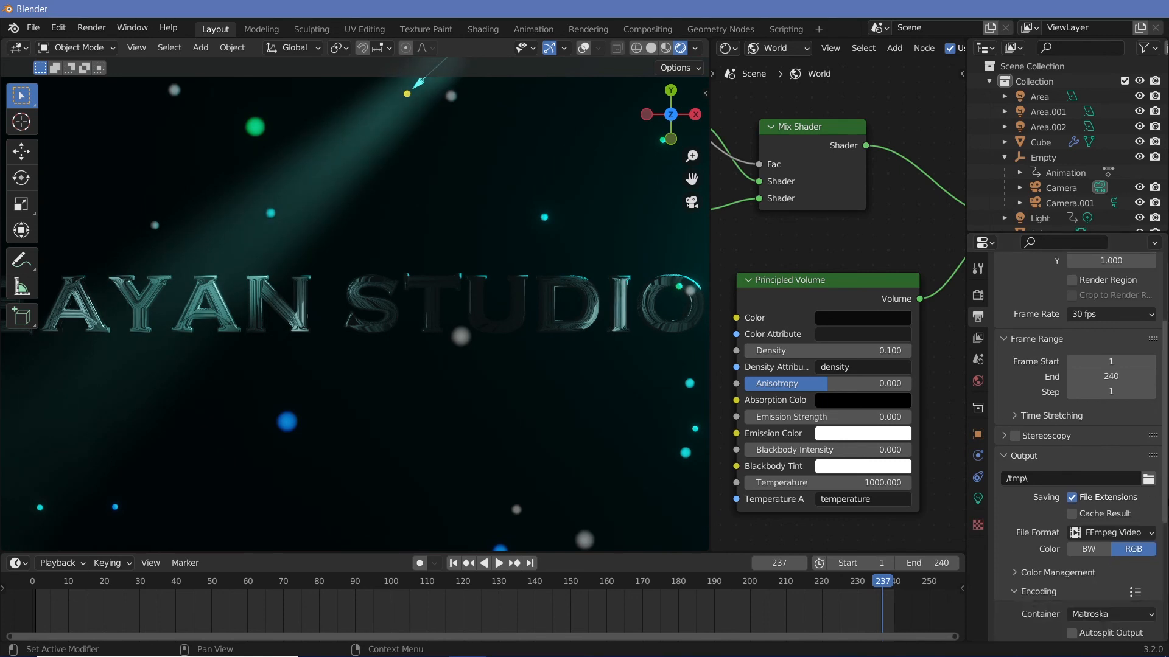
scroll(1095, 487, "down", 8)
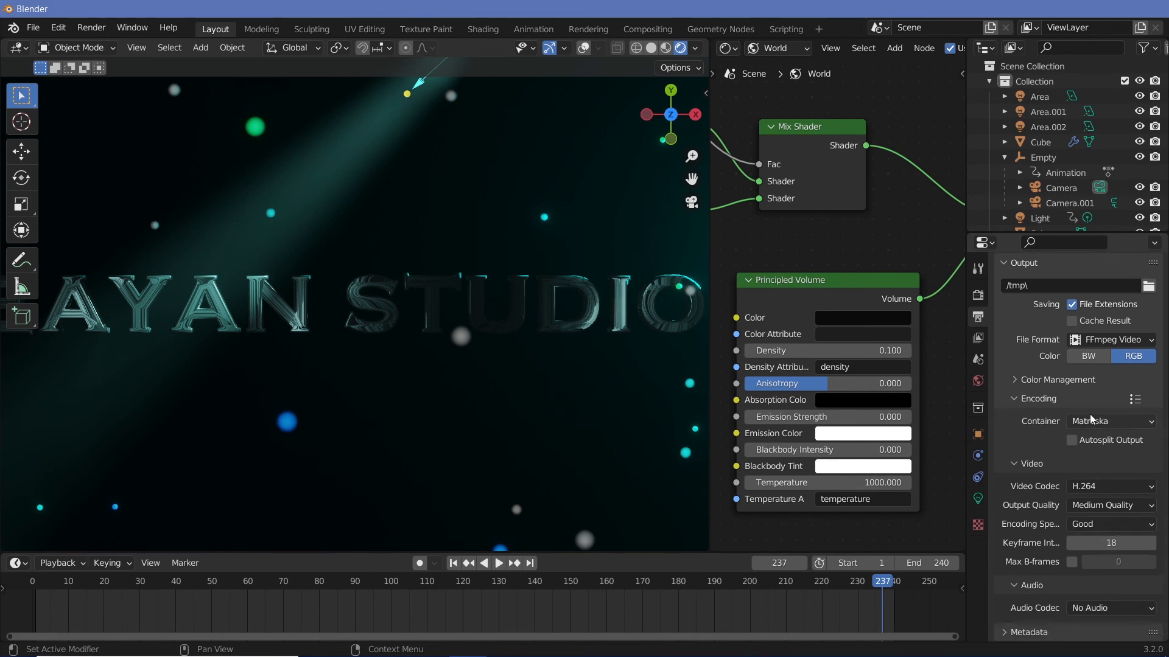
left_click(1090, 418)
left_click(1105, 471)
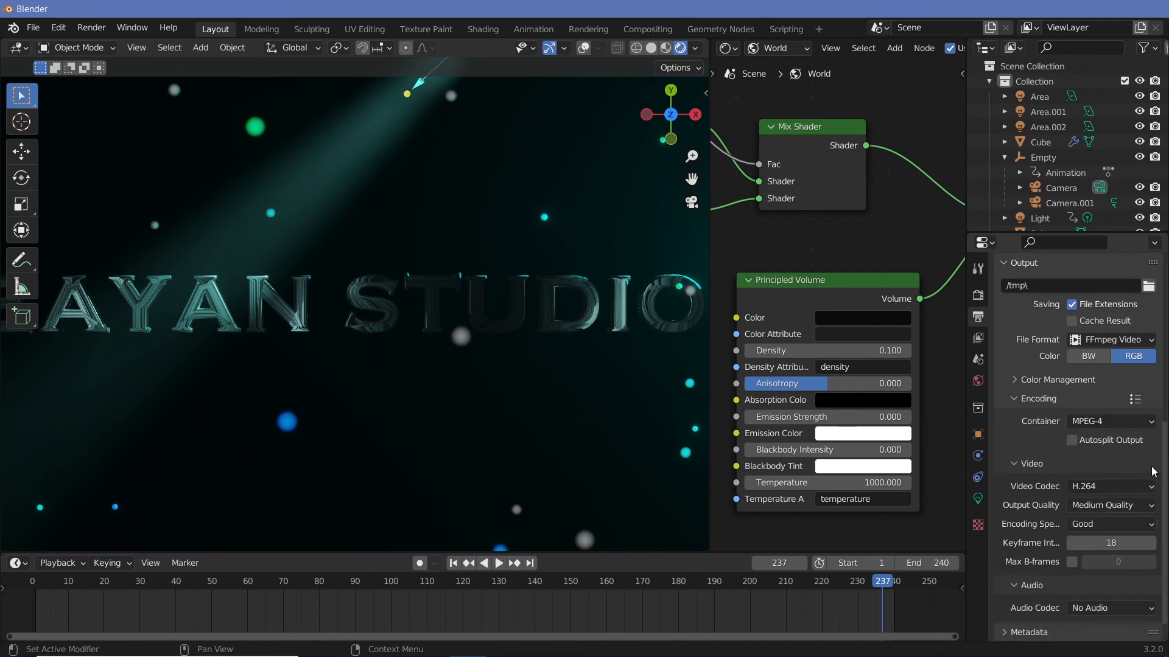
- Render the full title animation with the current 1920 × 1080, 30 fps output settings
scroll(1096, 487, "up", 10)
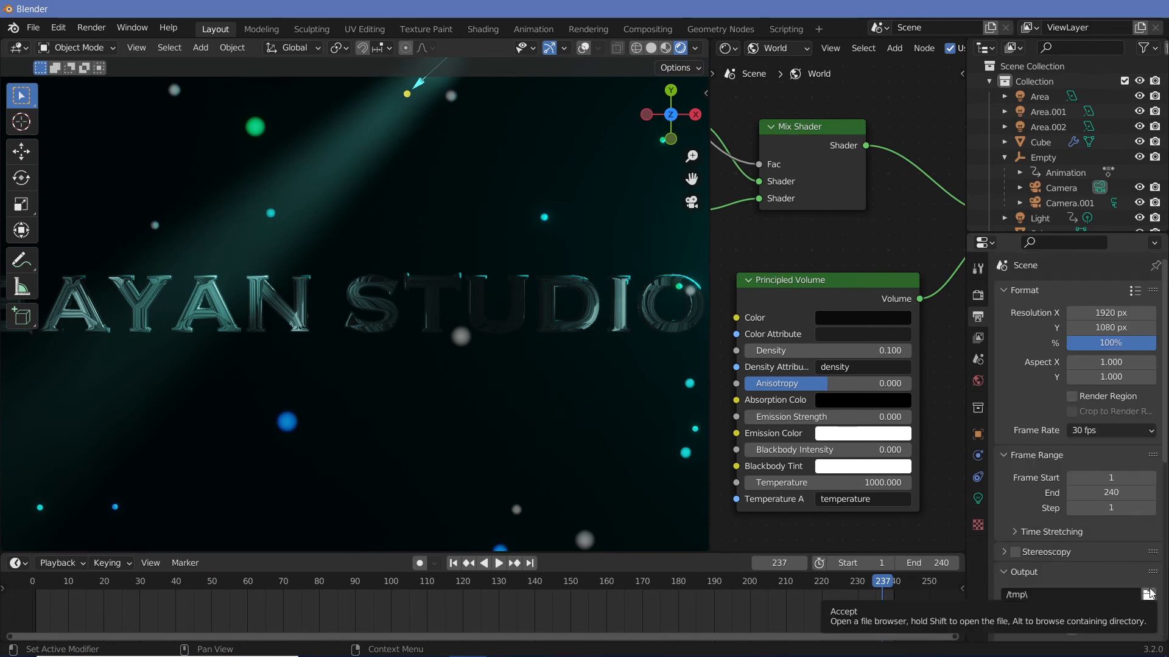
left_click(94, 30)
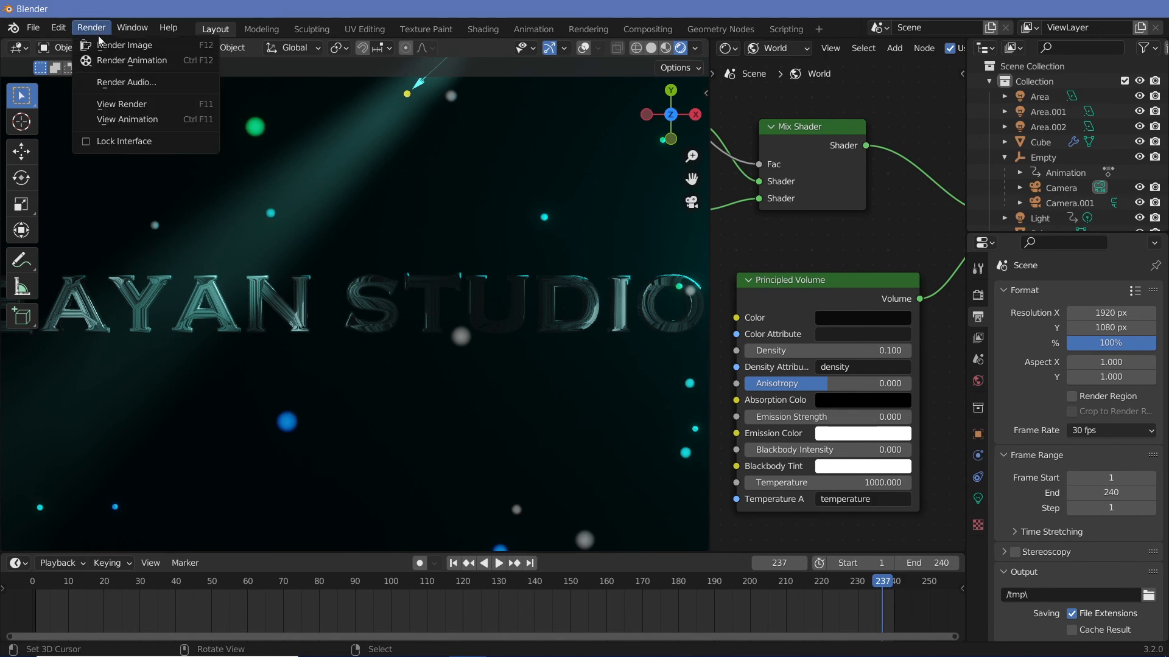
left_click(122, 61)
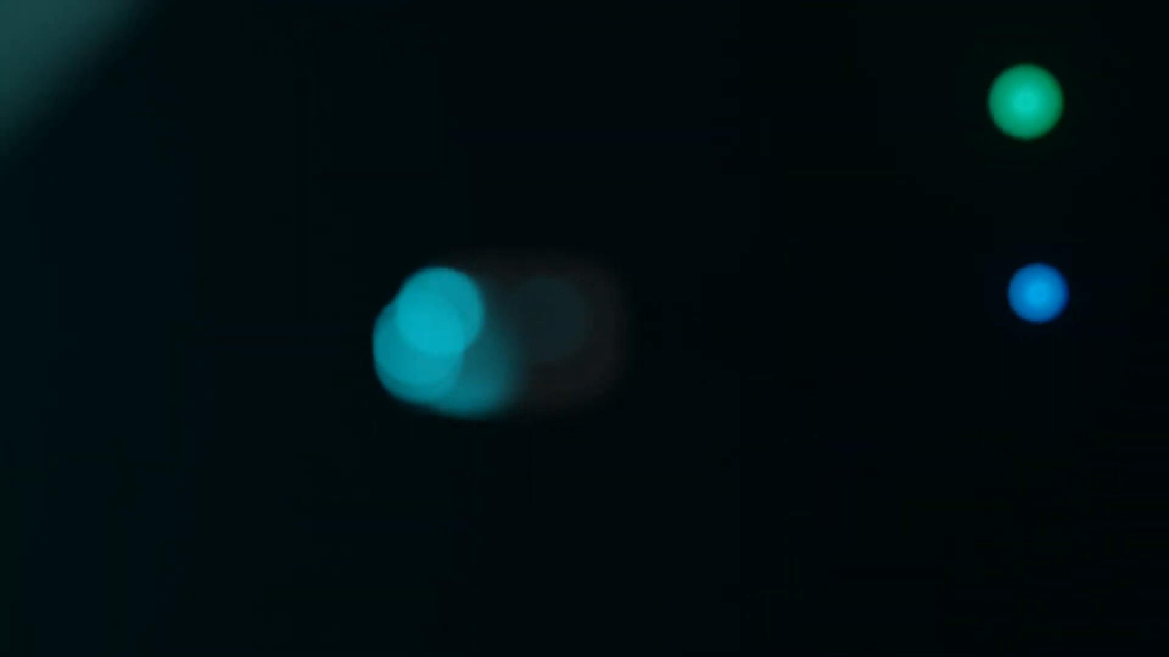